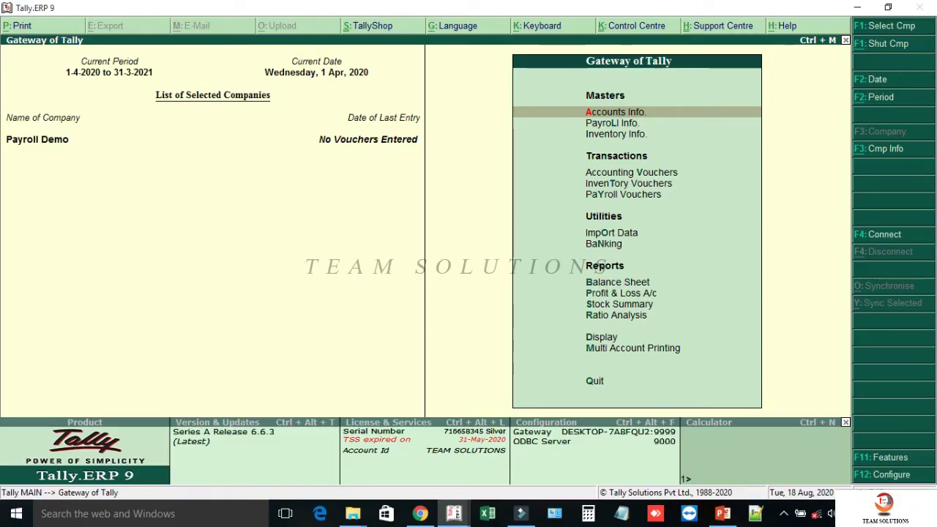
- Create a new employee in the HEAD OFFICE category with the employee's name, under SENIOR ACCOUNTANTS
key("o")
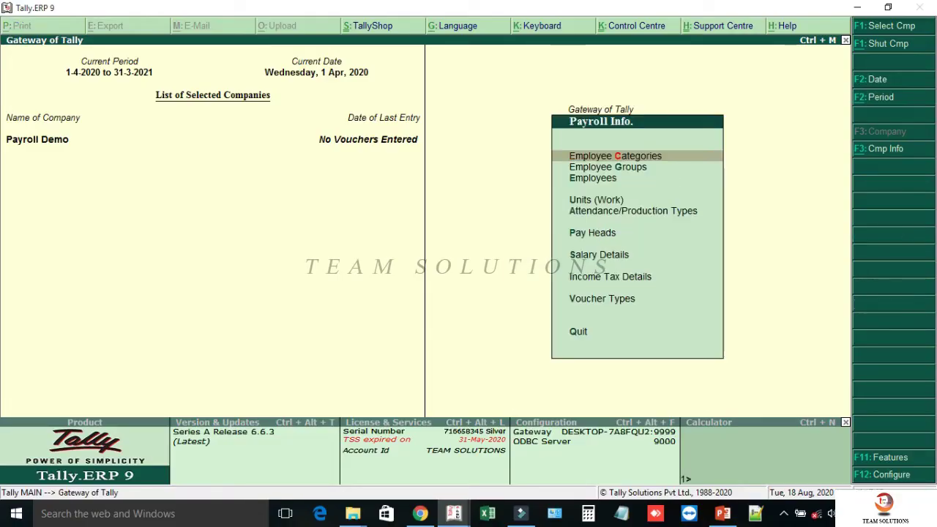
key("e")
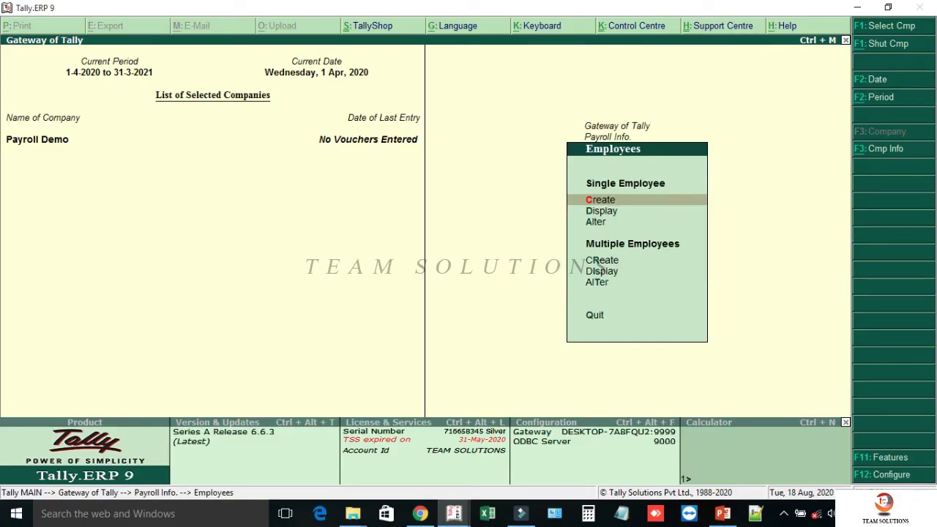
type("cHead")
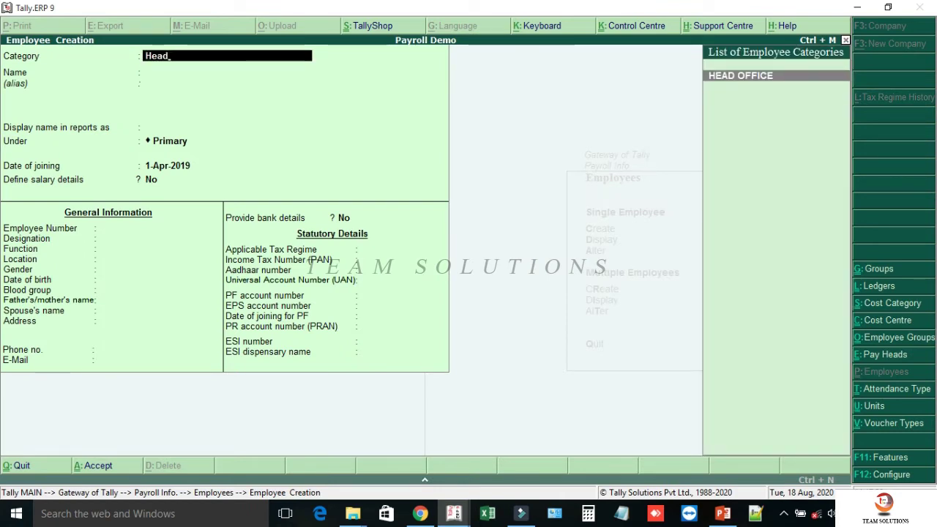
key("Return")
type("Shibin")
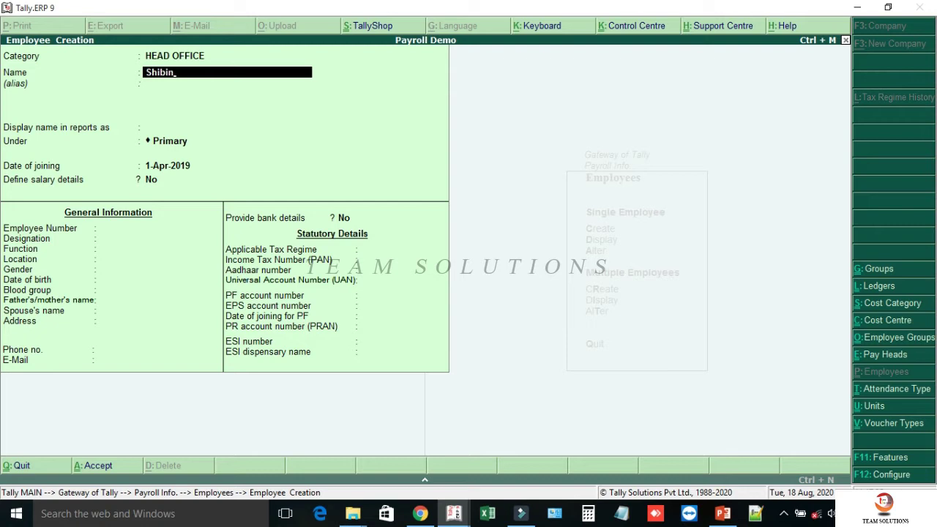
key("Return")
key("Return")
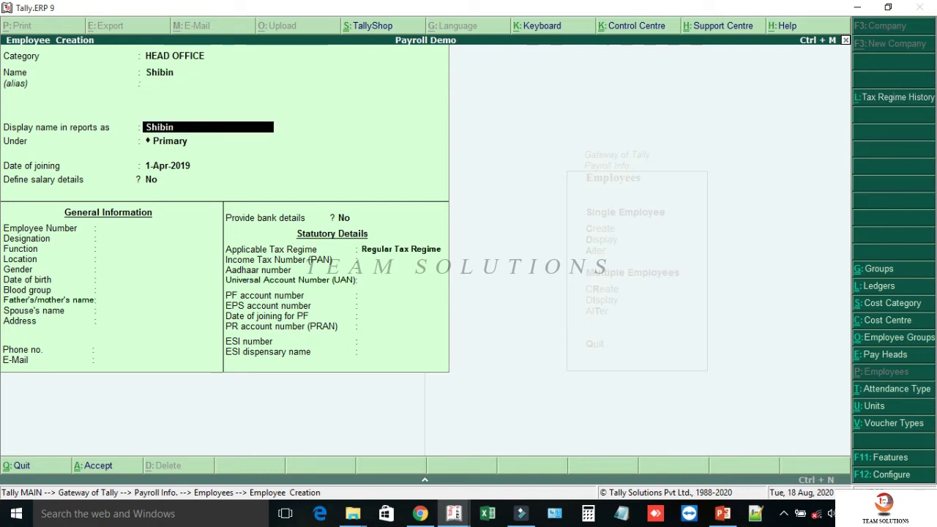
key("Return")
type("Senior")
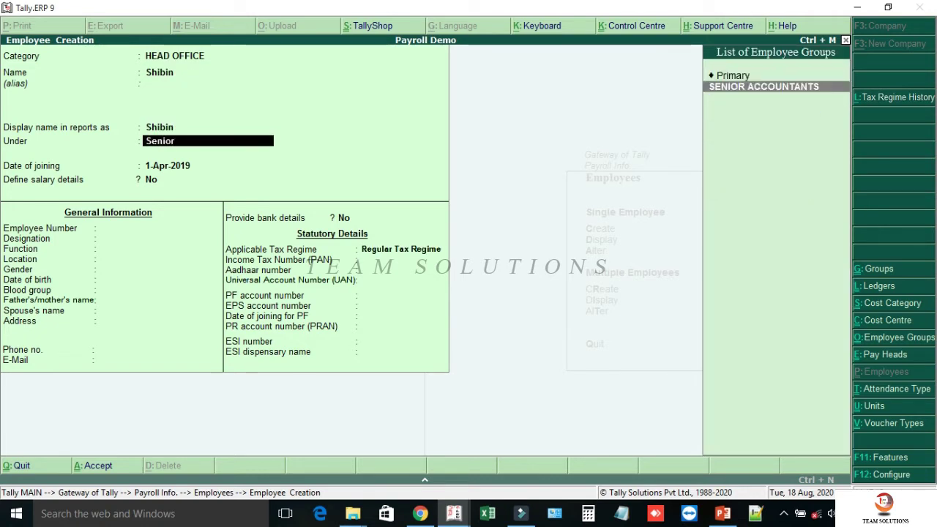
key("Return")
key("Return")
key("Return")
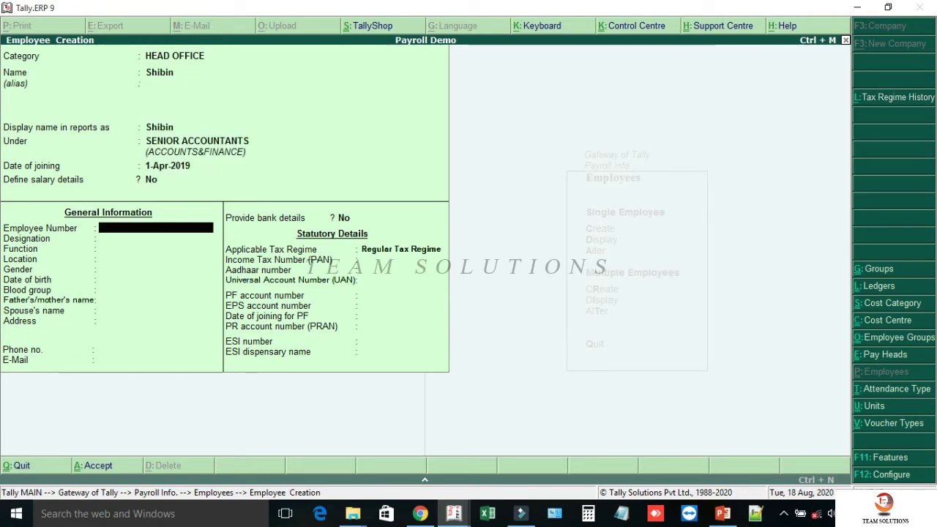
- Enter employee number EMP004, designation SENIOR ACCOUNTANT, function 'Controlling Accounts Related Works', location Main Block
type("EMP004")
key("Return")
type("SE")
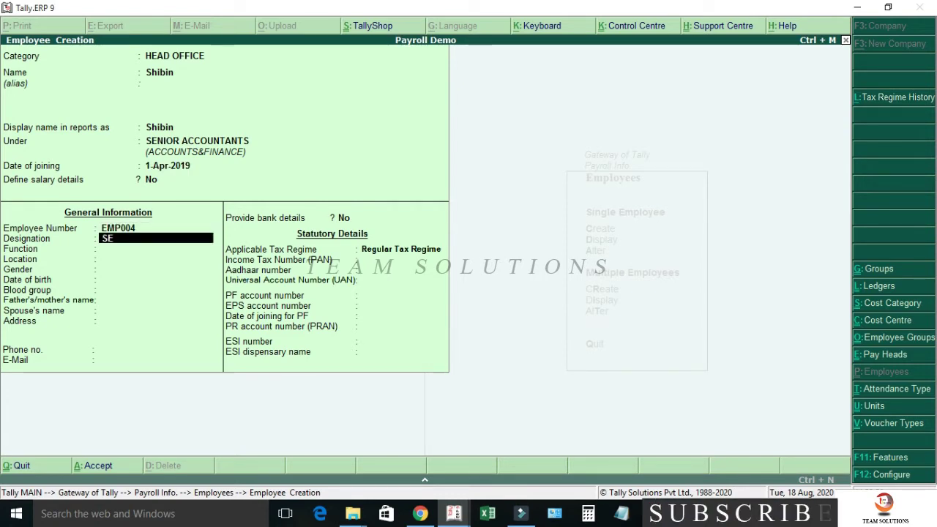
type("NIOR ACCOUNTANT")
key("Return")
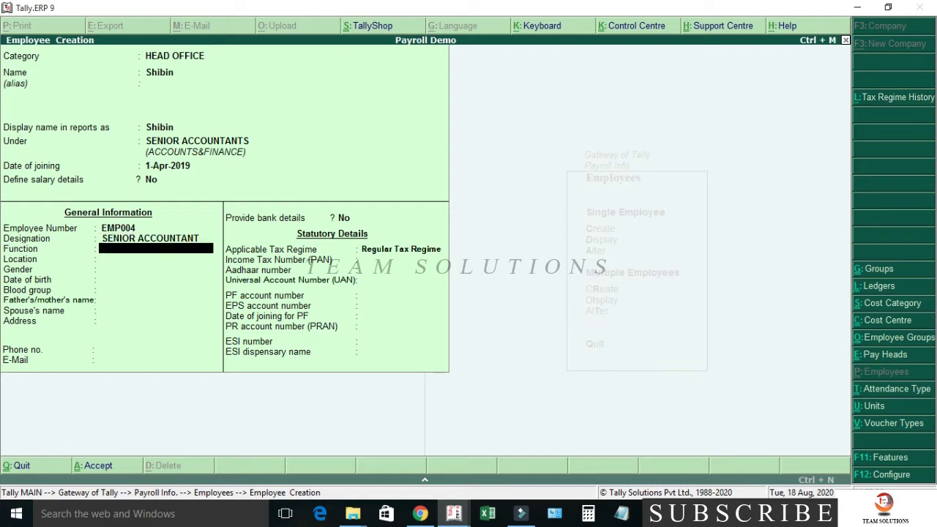
type("Controlling Accounts Related Works")
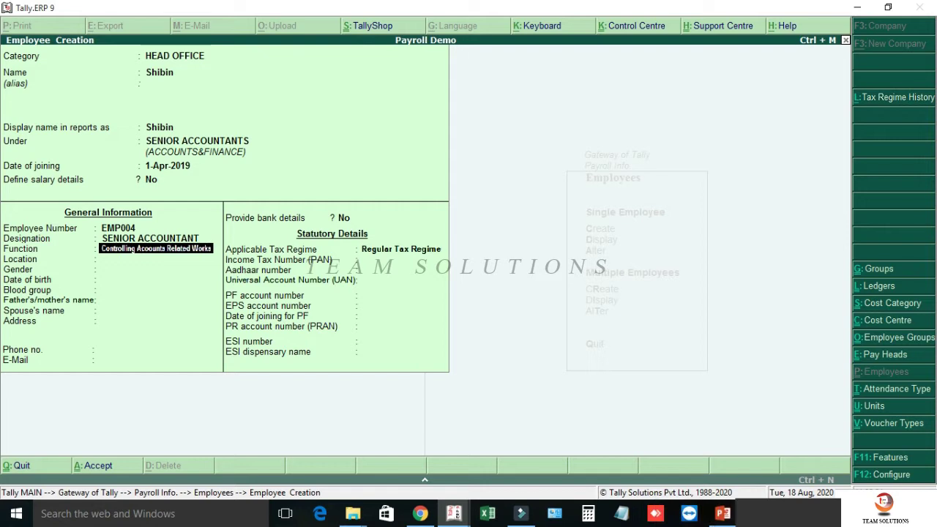
key("Return")
type("Main Block")
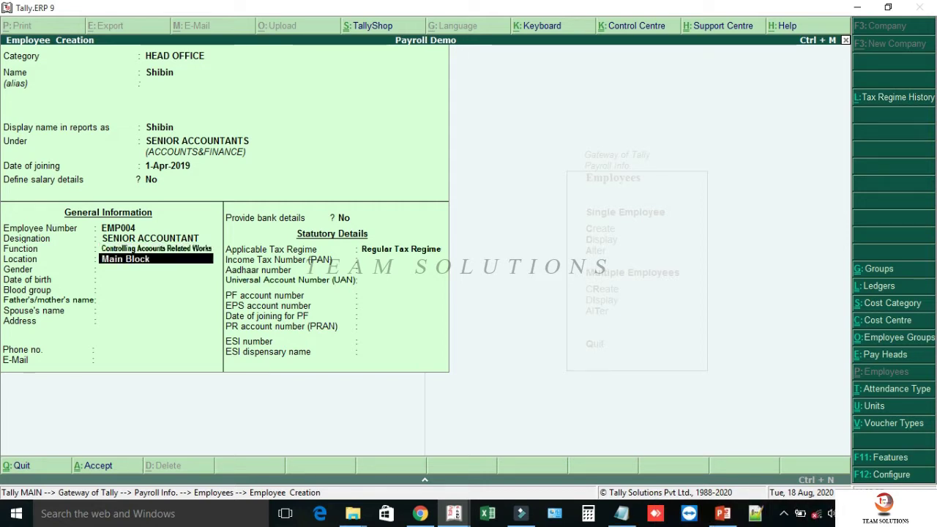
key("Return")
key("Down")
key("Down")
key("Return")
type("7")
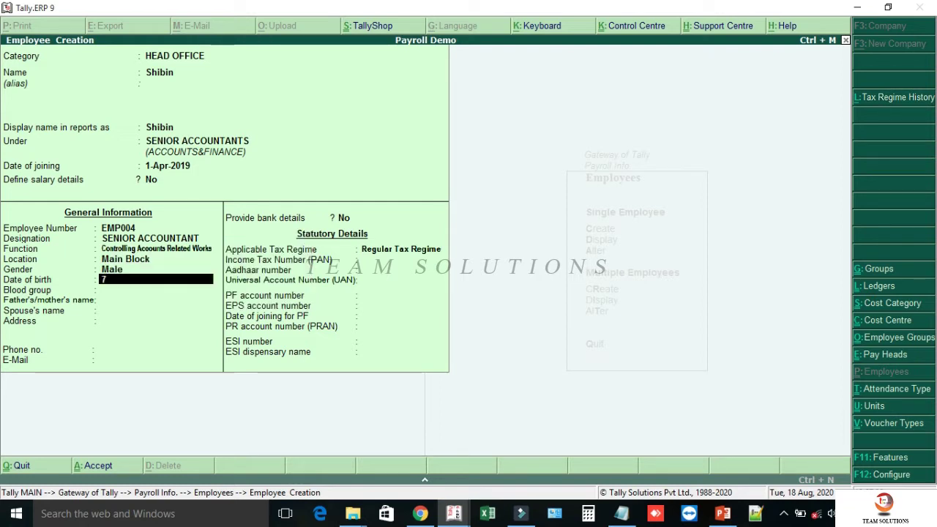
type(".8.1995")
key("Return")
type("o")
key("Down")
key("Return")
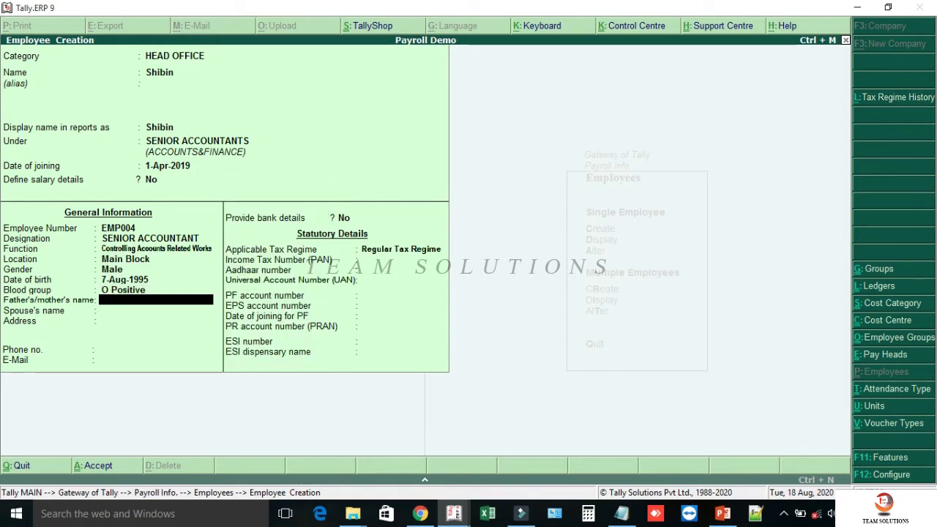
type("Manoj")
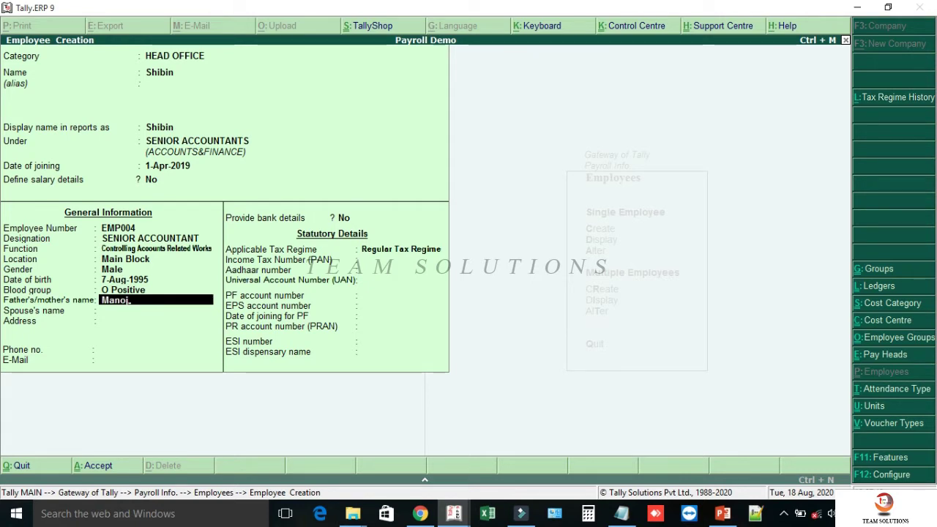
key("Return")
key("Return")
key("Return")
key("Return")
key("Return")
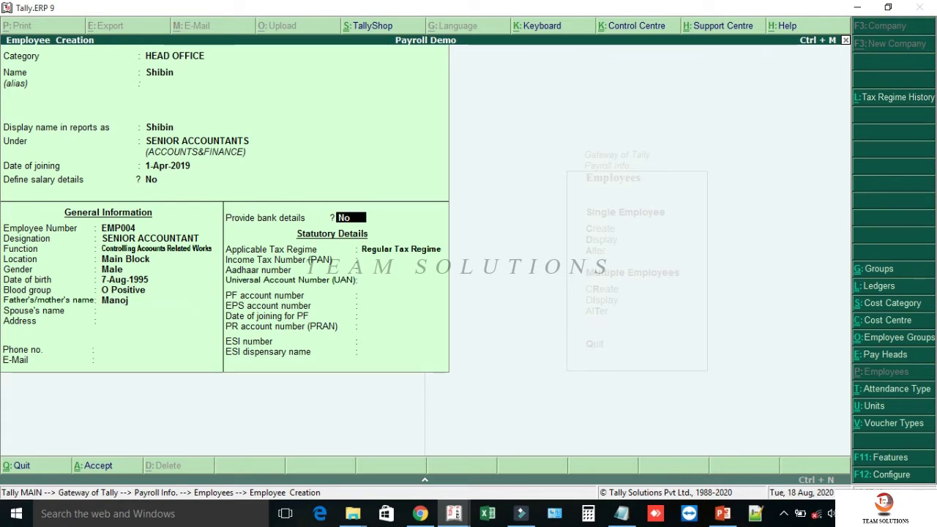
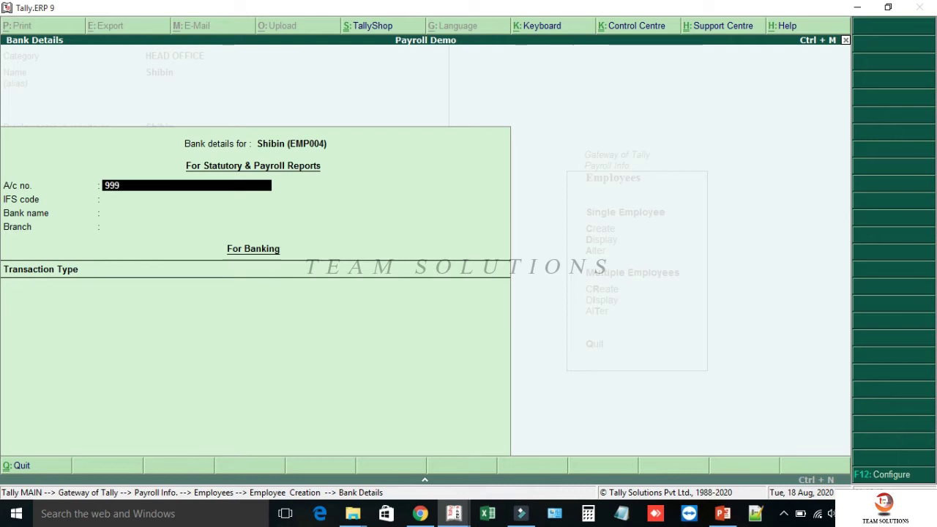
- Enter the bank account number, IFS code FDRL0001442, Federal Bank (India), Mananthavady branch, e-Fund Transfer
key("Return")
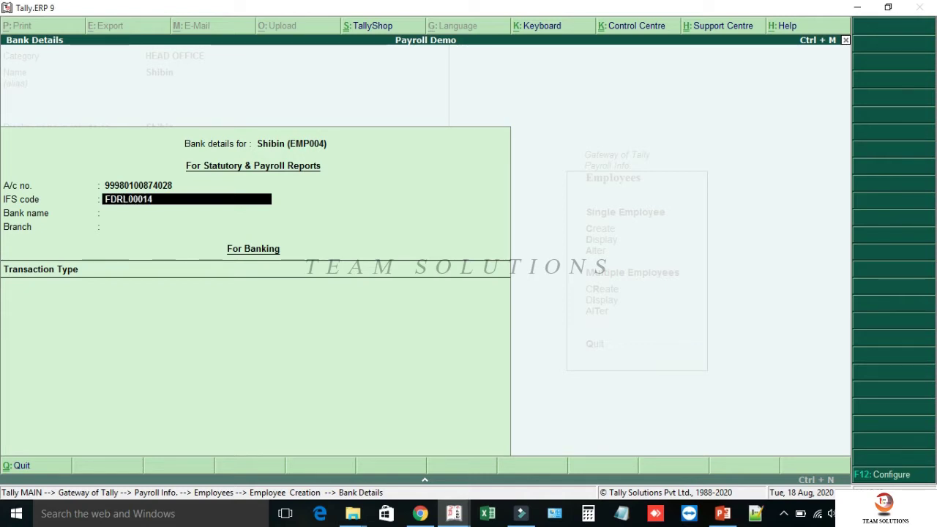
key("Return")
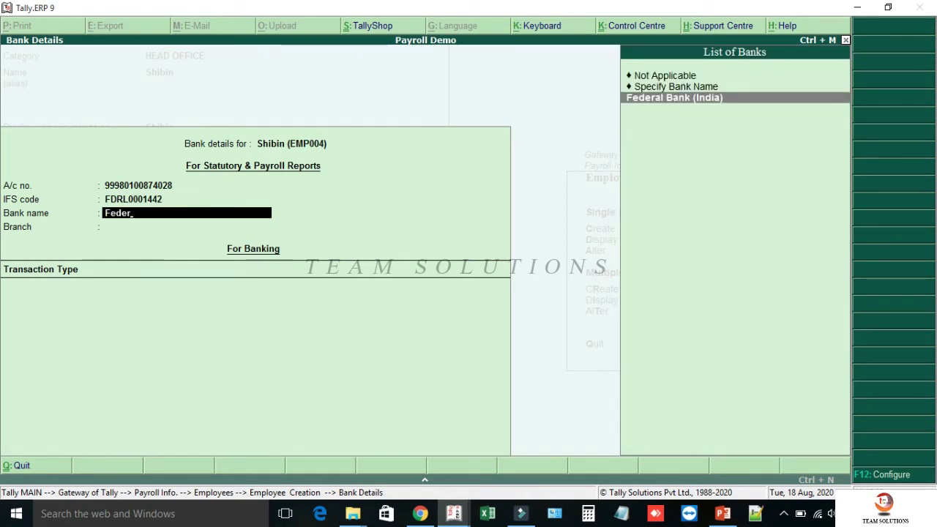
key("Return")
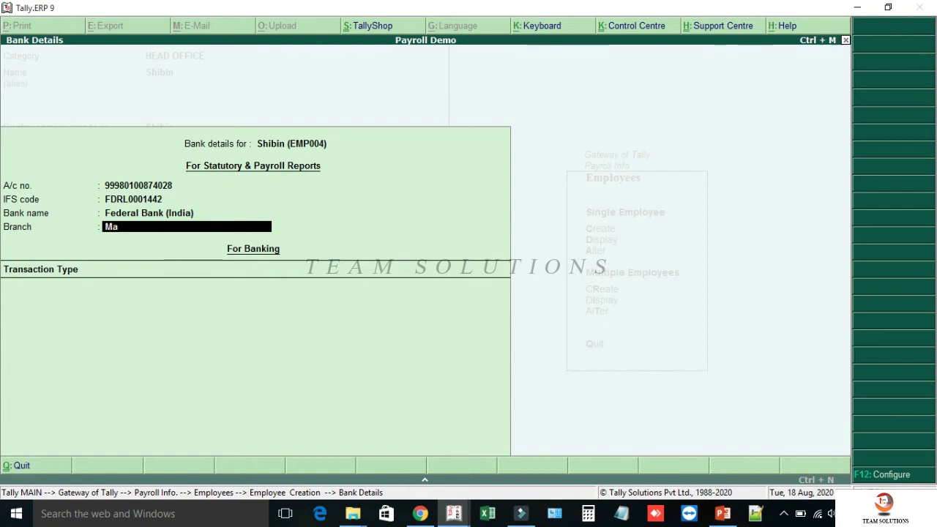
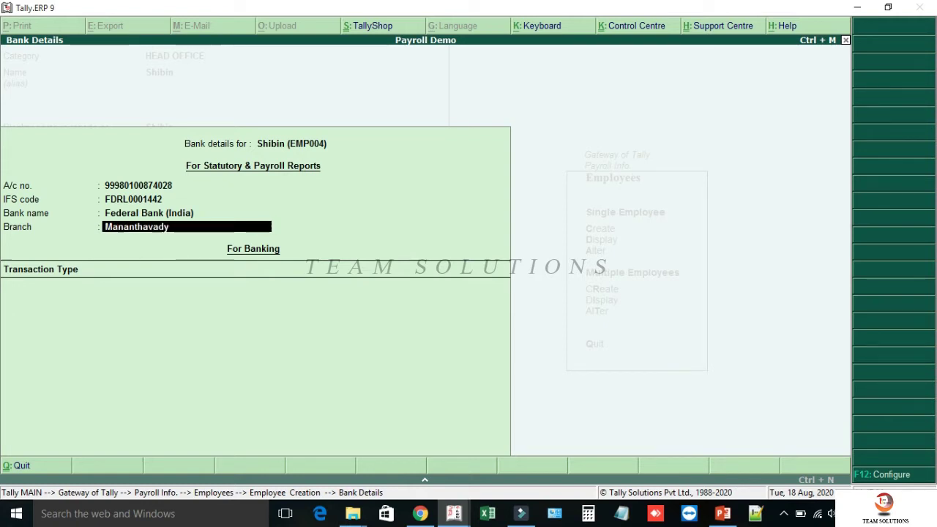
key("Return")
key("Down")
key("Down")
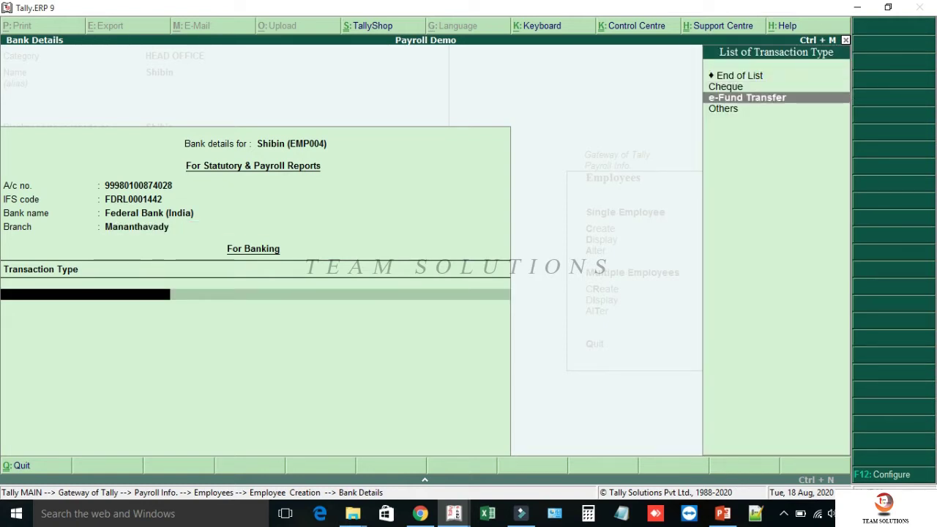
key("Return")
key("Return")
key("Return")
key("Return")
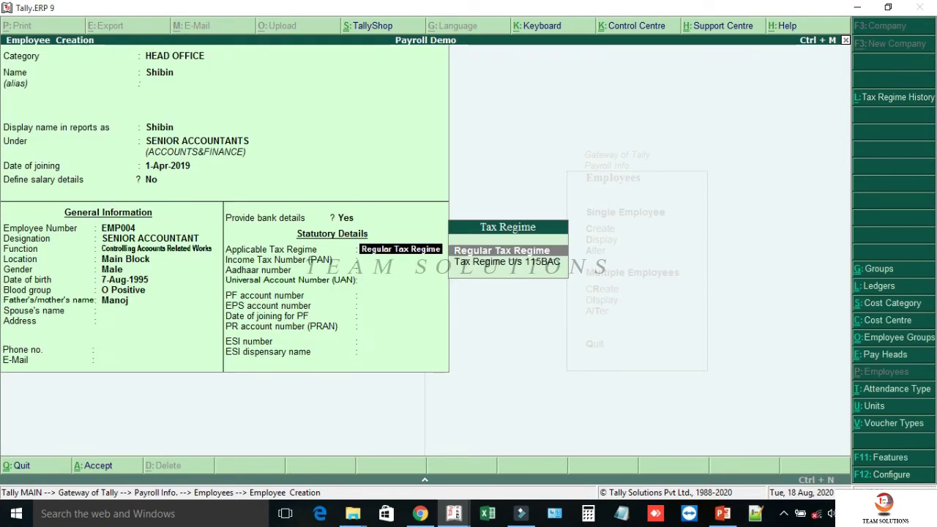
- Choose the Tax Regime U/s 115BAC and enter the employee's PAN and Aadhaar numbers
key("Down")
key("Return")
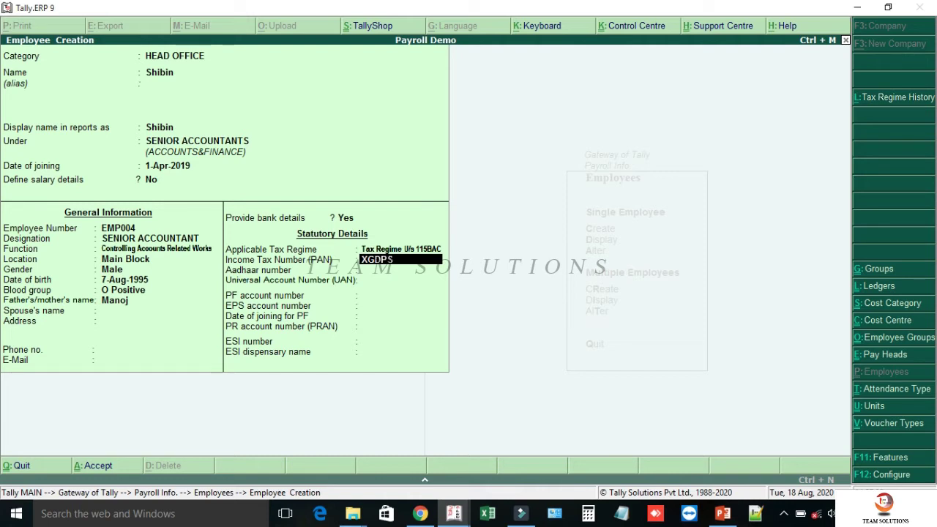
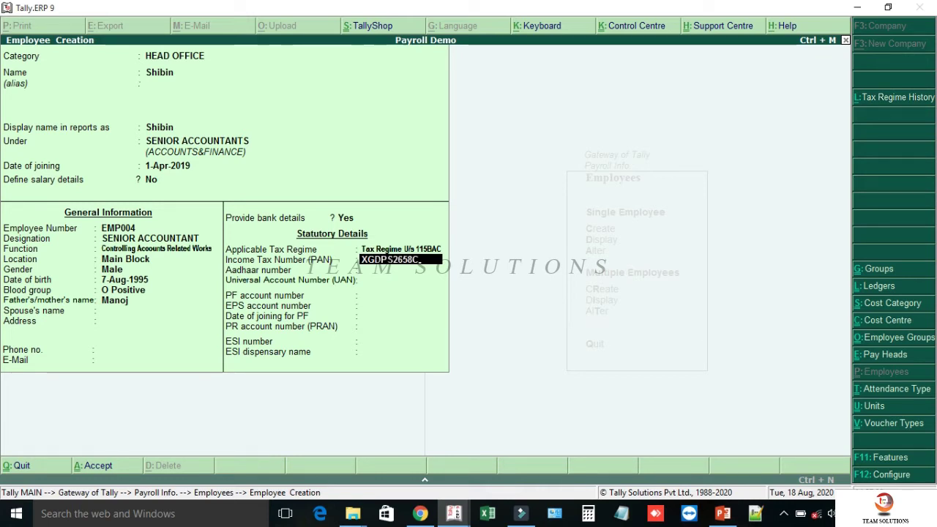
key("Return")
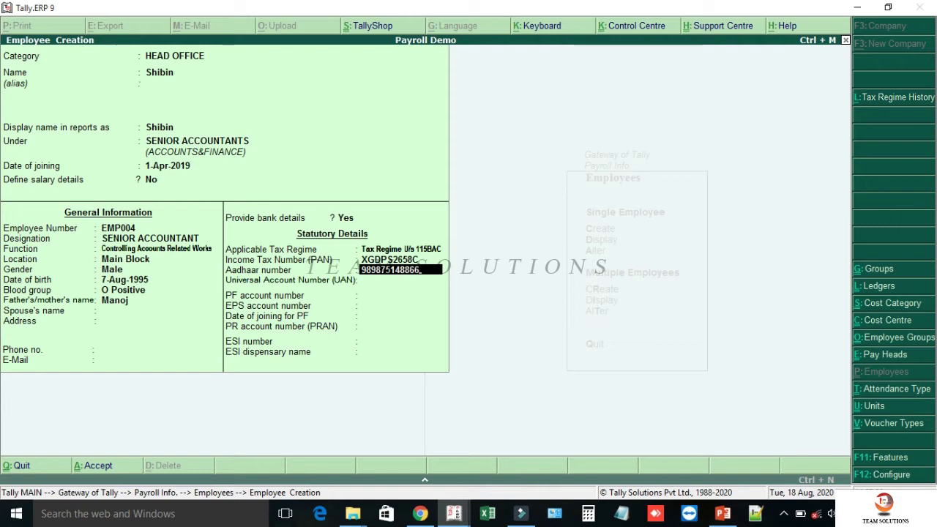
key("Return")
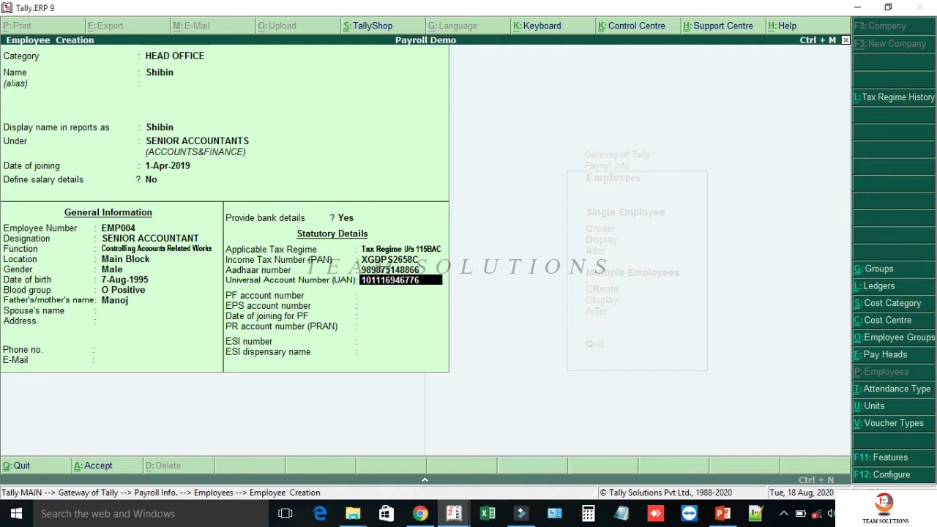
- Enter the UAN, PF account, PRAN and ESI numbers, with dispensary ESI DISPENSARY CALICUT
key("Return")
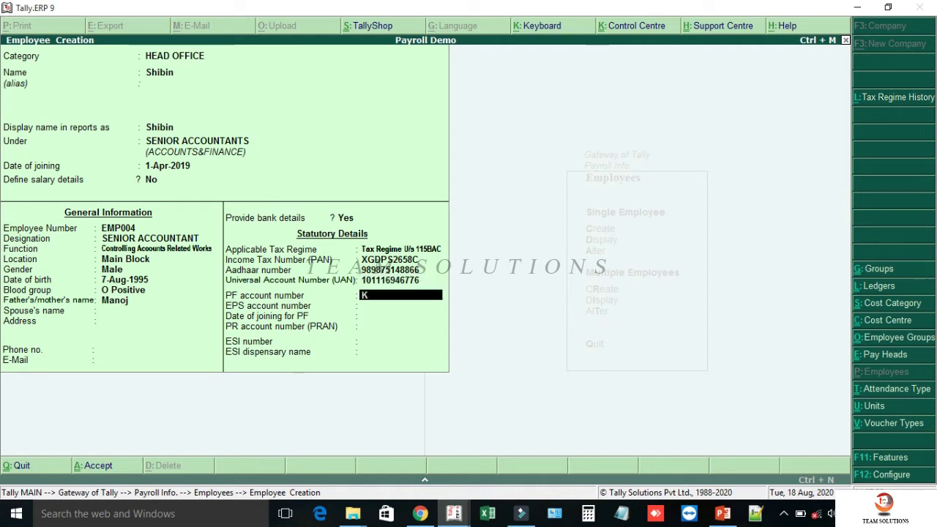
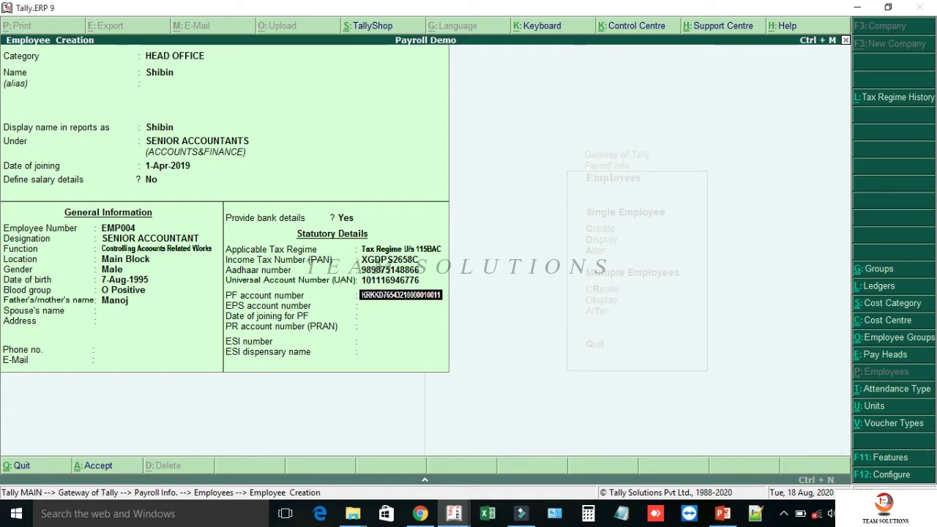
key("Return")
key("Return")
key("Return")
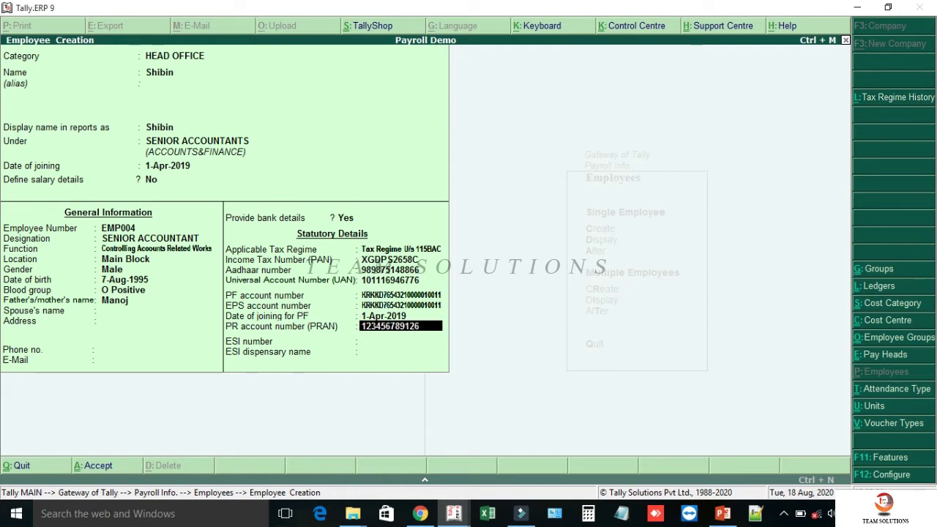
key("Return")
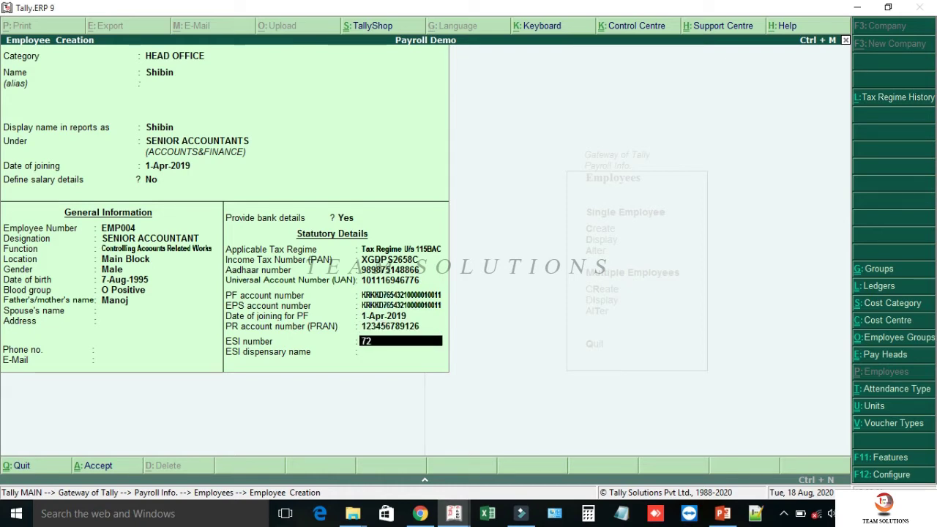
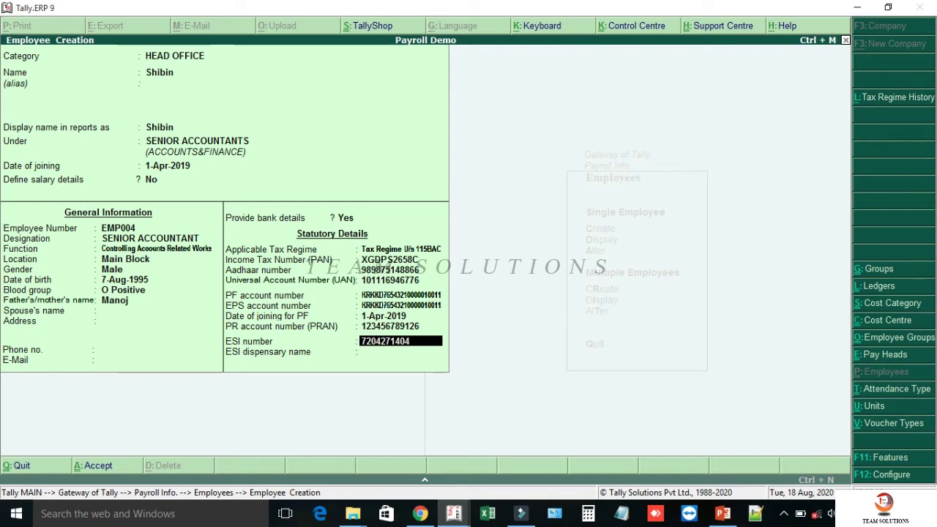
key("Return")
type("ESI DISPENSARY")
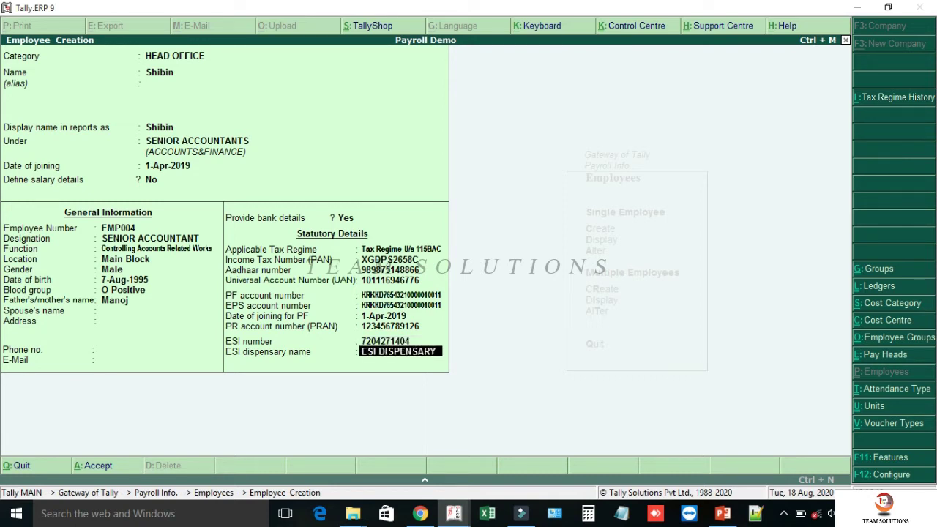
type(" CALICUT")
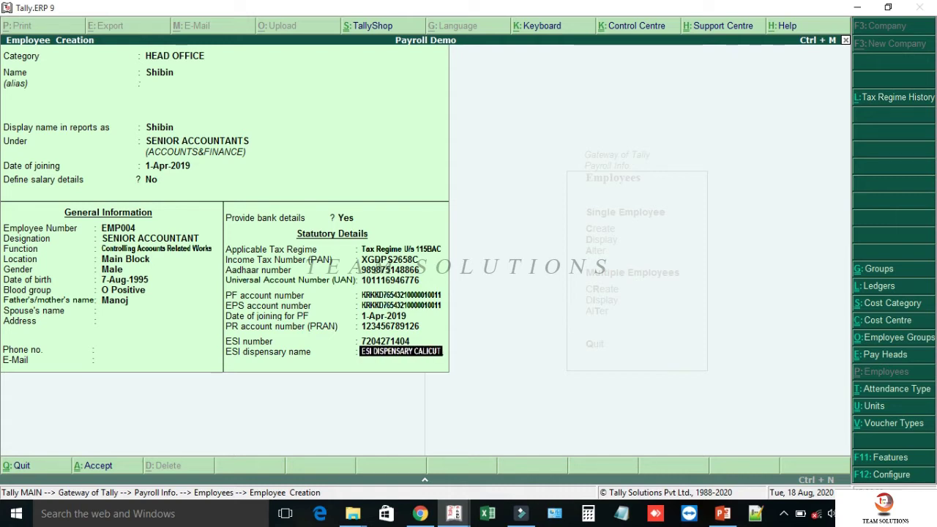
- Save the employee record and go to Salary Details under Payroll Info
key("Return")
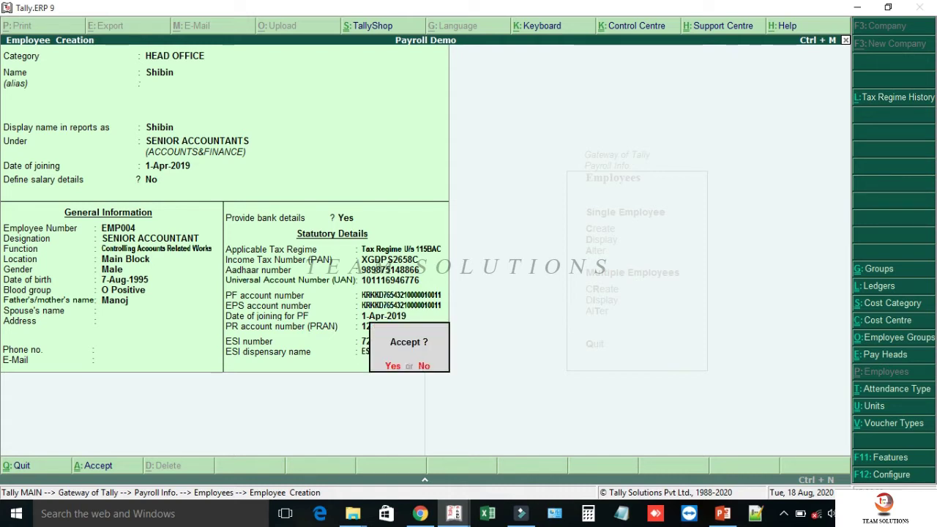
key("Return")
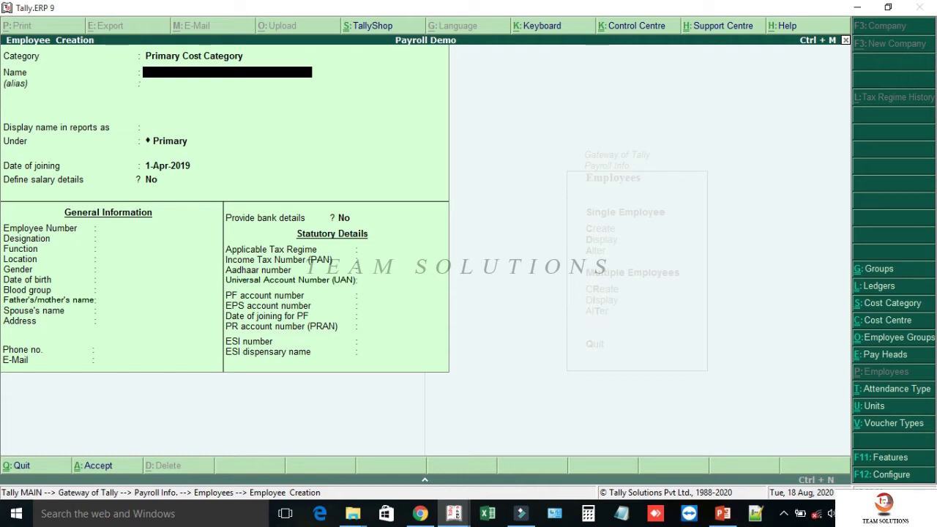
key("Escape")
key("Return")
key("Escape")
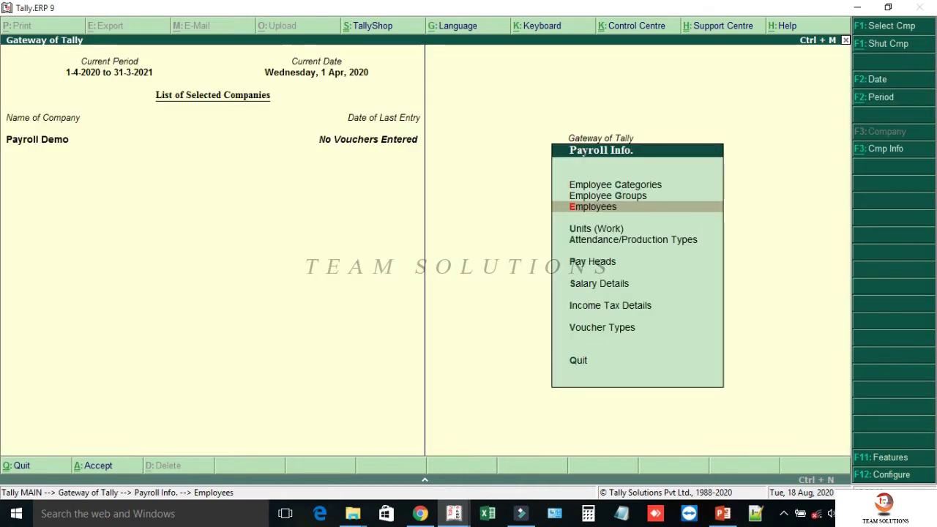
key("Down")
key("Down")
key("Down")
key("Down")
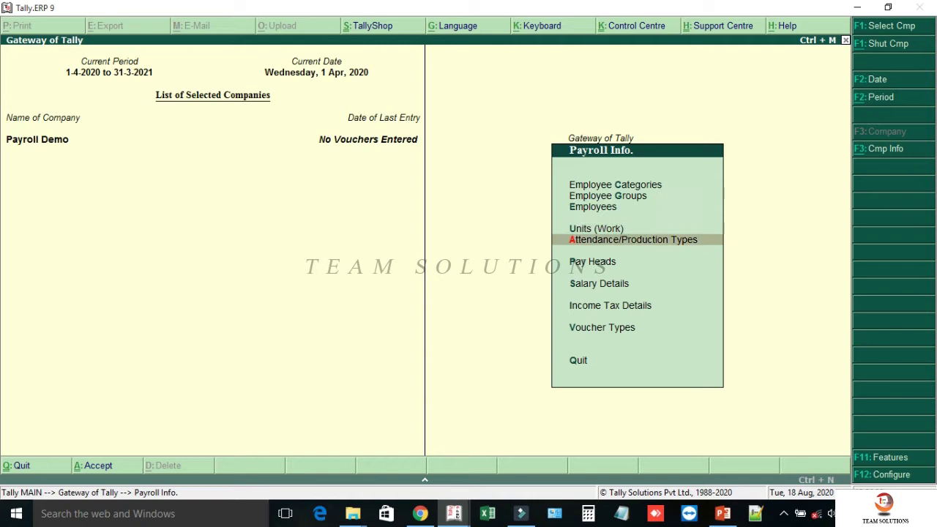
key("Return")
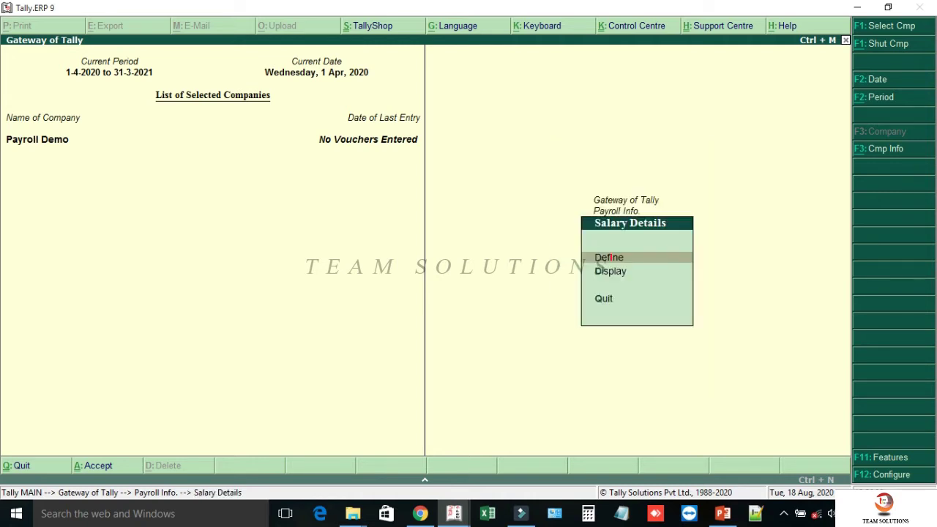
- Define salary details for the new employee effective 1-4-2020
key("Return")
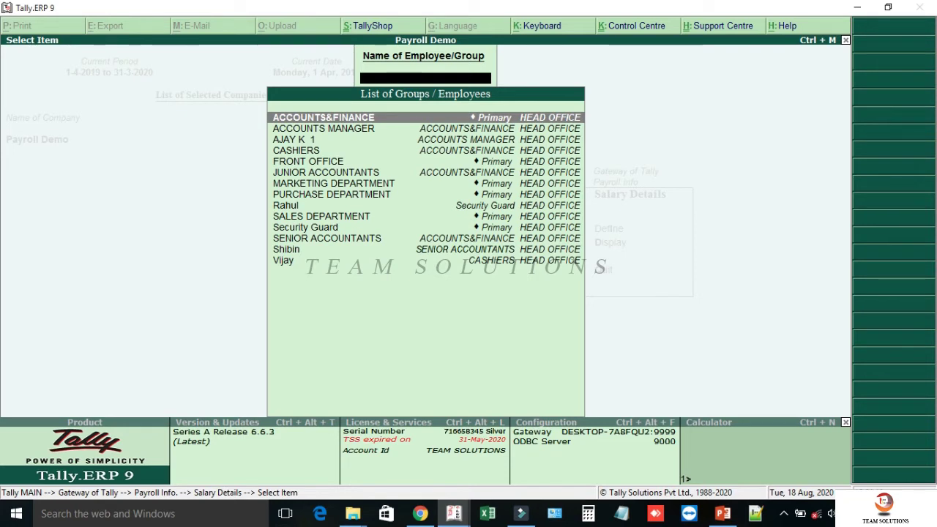
type("SHIB")
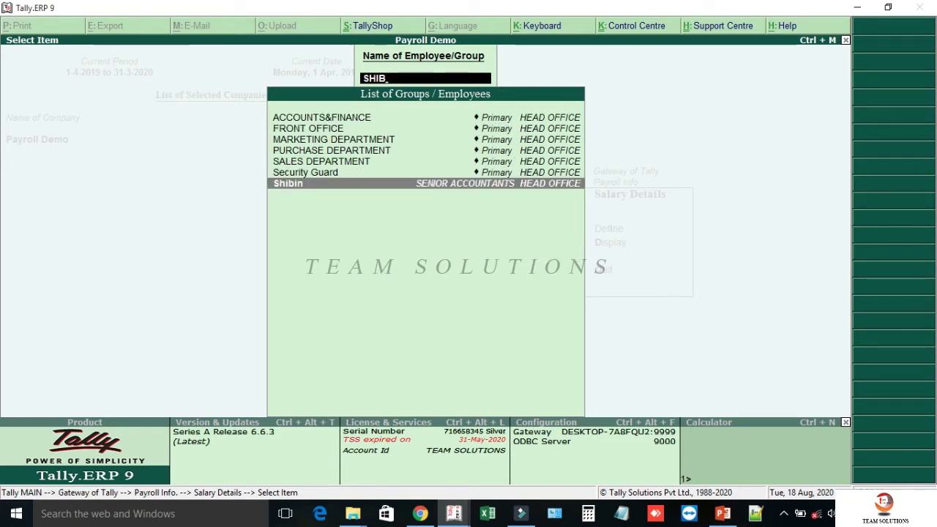
key("Return")
type("1.4.2020")
key("Return")
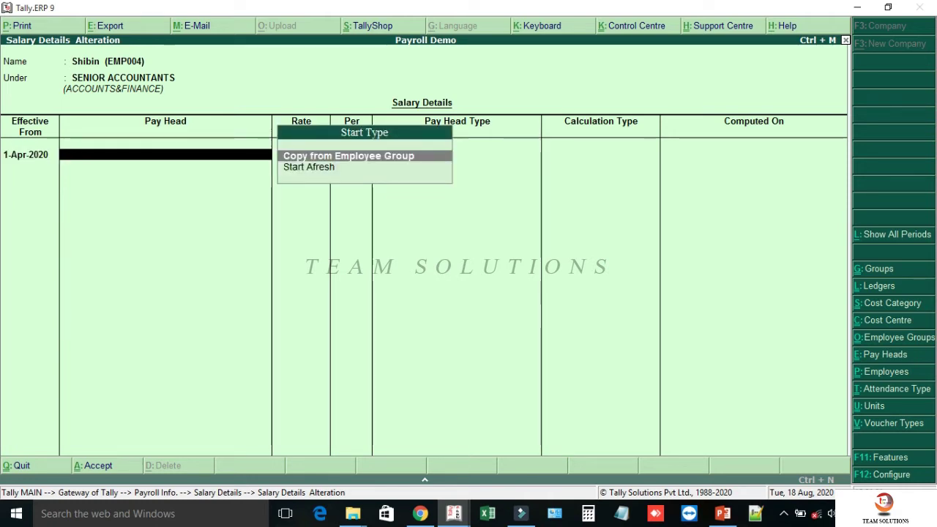
- Enable Allow Copy From Employee in the F12 configuration
key("F12")
key("Return")
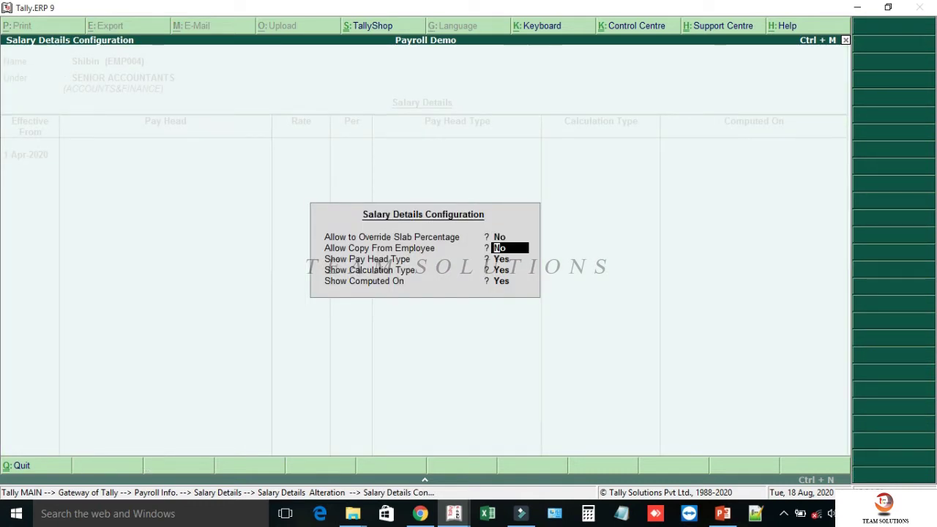
type("Y")
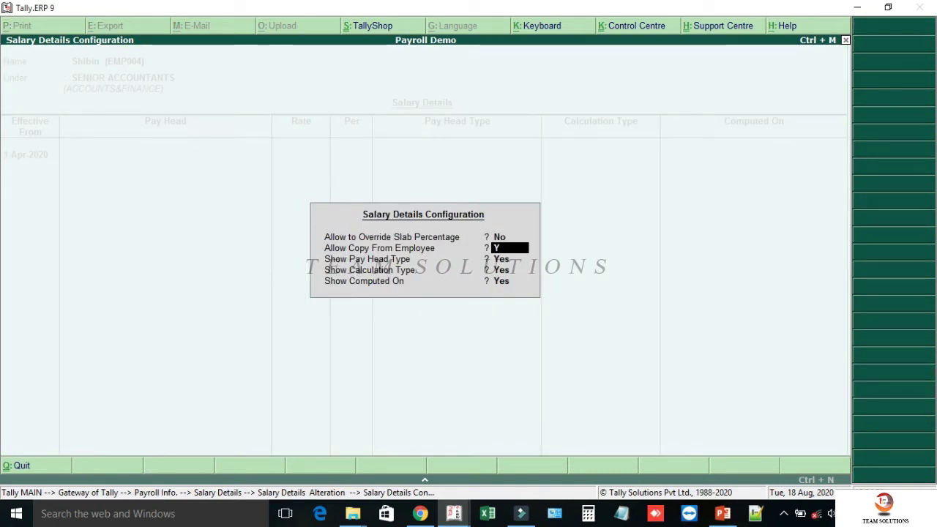
key("Return")
key("ctrl+a")
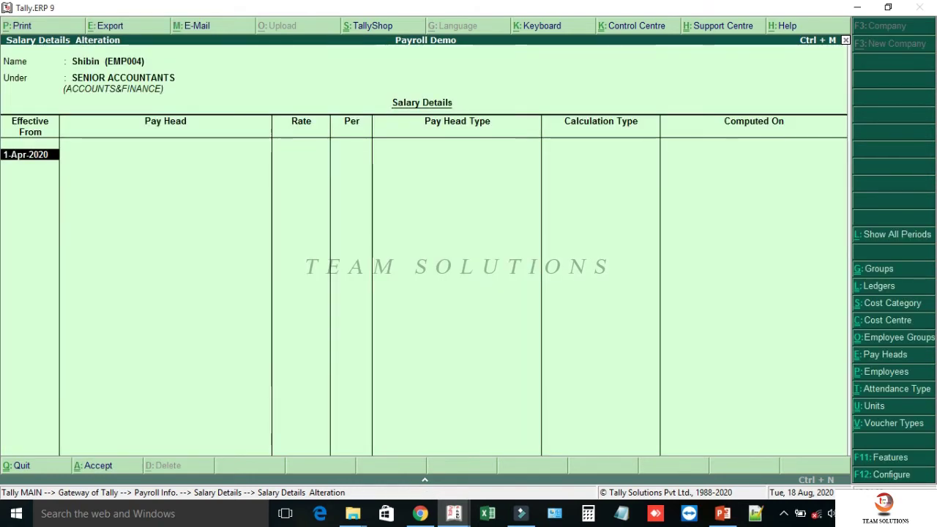
- Copy the Accounts Manager's pay heads, set Basic Pay to 46,000 and save the salary details
key("Return")
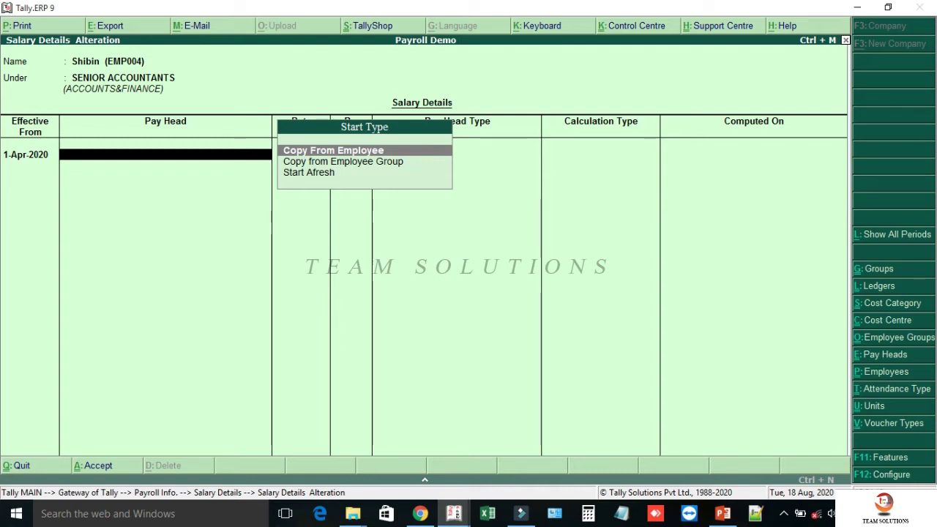
key("Return")
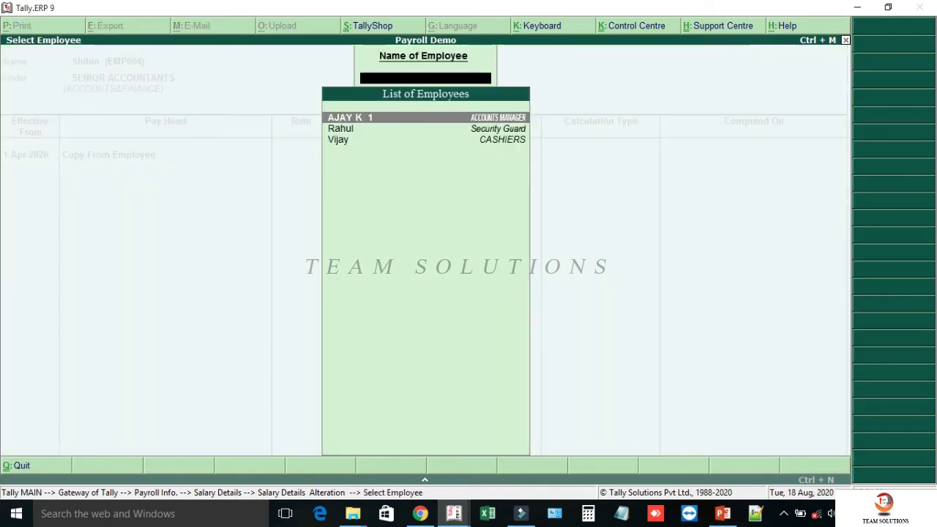
key("Return")
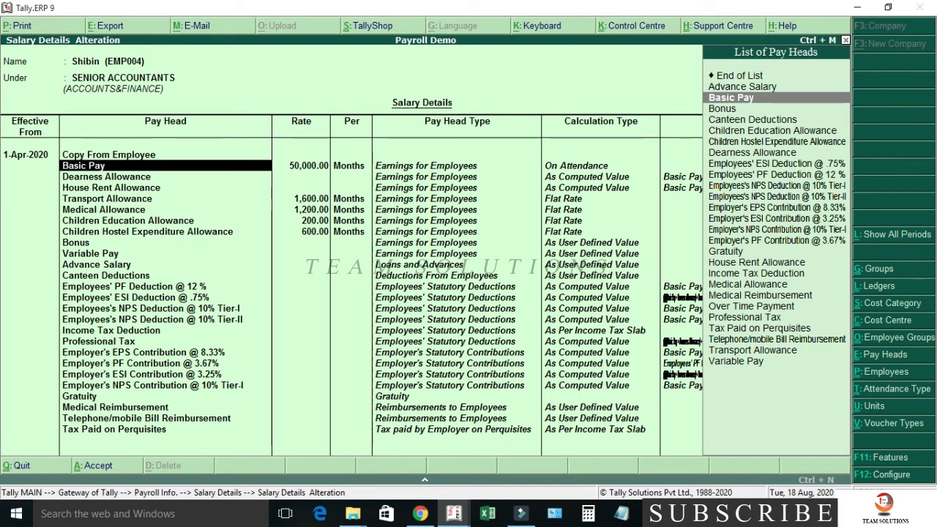
key("Return")
type("46000")
key("Return")
key("Return")
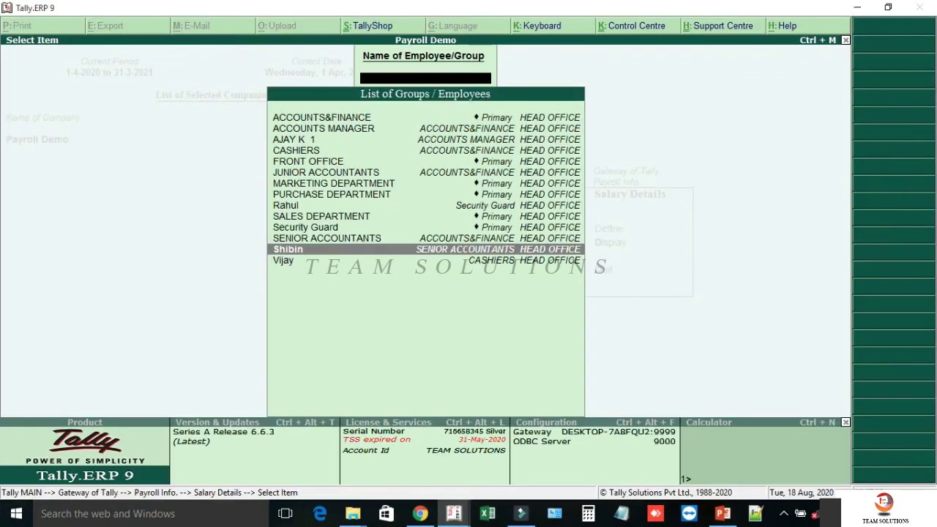
key("Escape")
key("Escape")
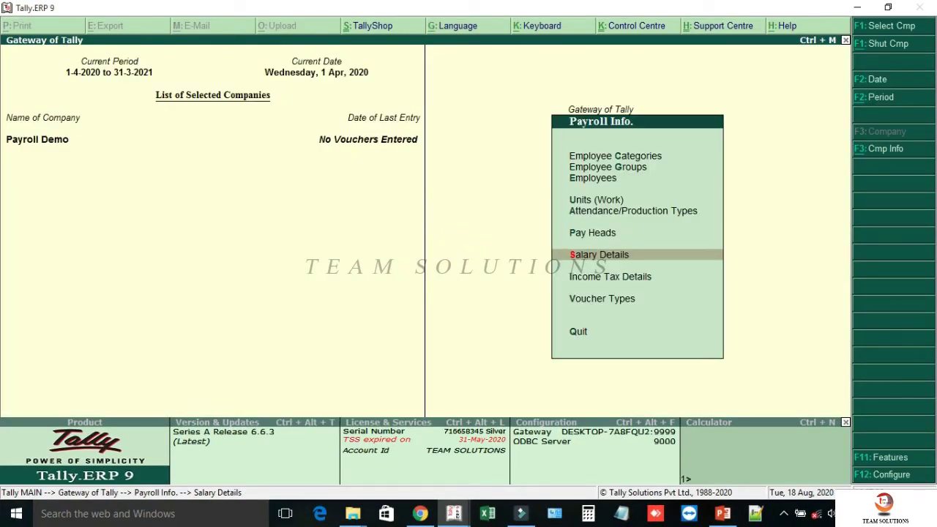
- Go to Income Tax Details > Declarations to reach the Income Tax Declaration screen
key("Down")
key("Return")
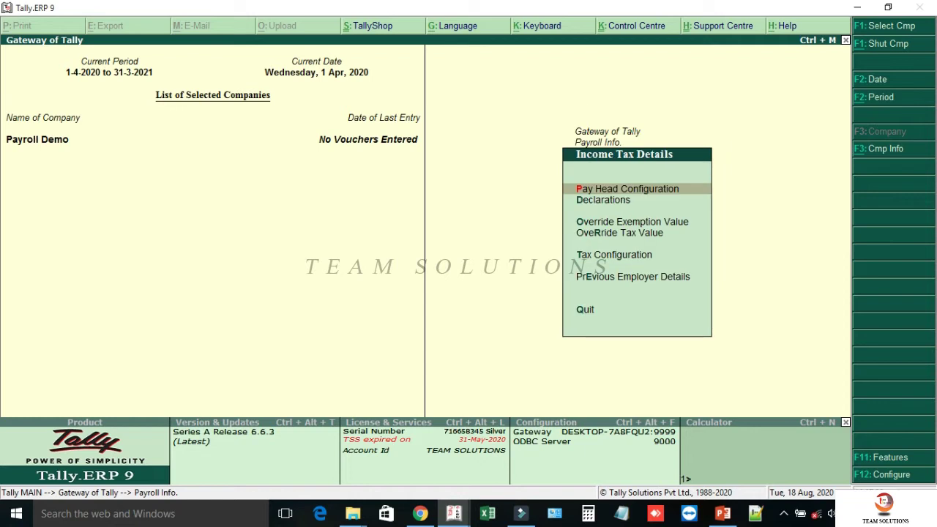
key("Down")
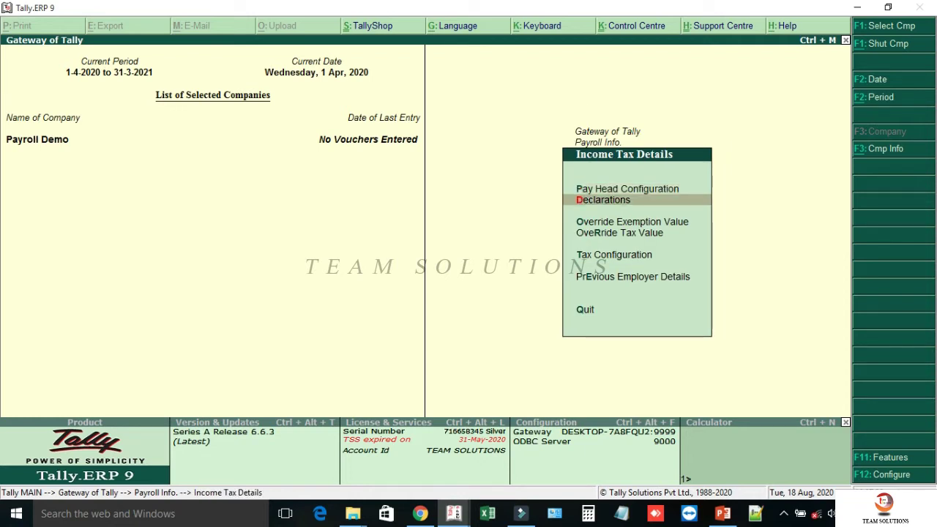
key("Return")
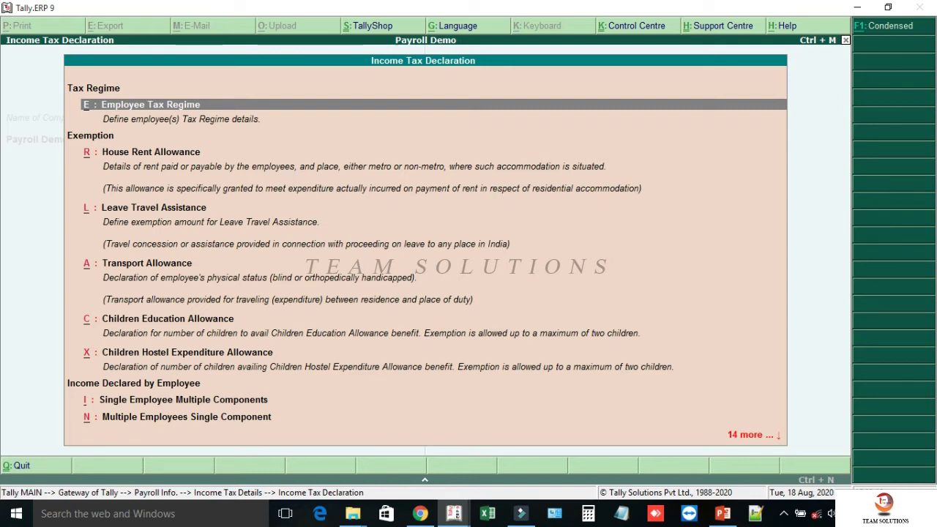
- Start the employee's House Rent declaration from 1-4-2020 with 10,000 declared and 10,000 proved
key("Return")
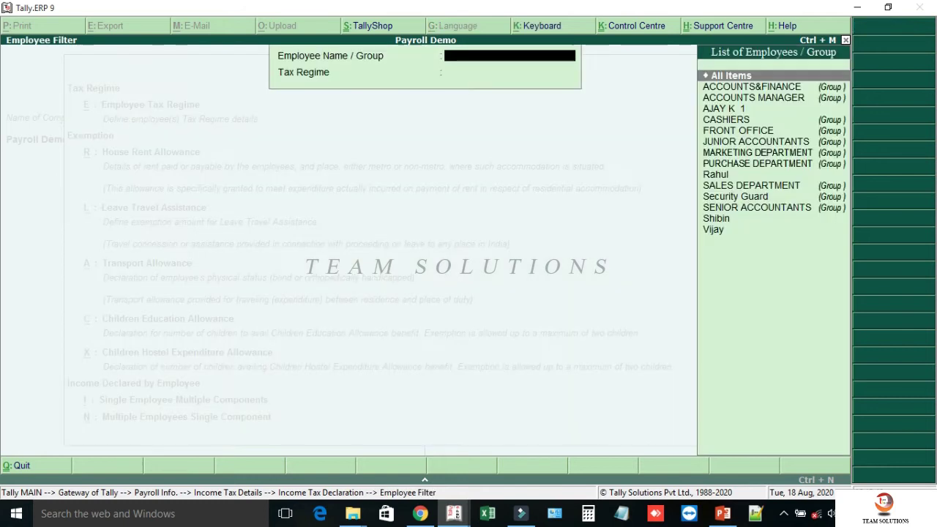
type("SHIBI")
key("Return")
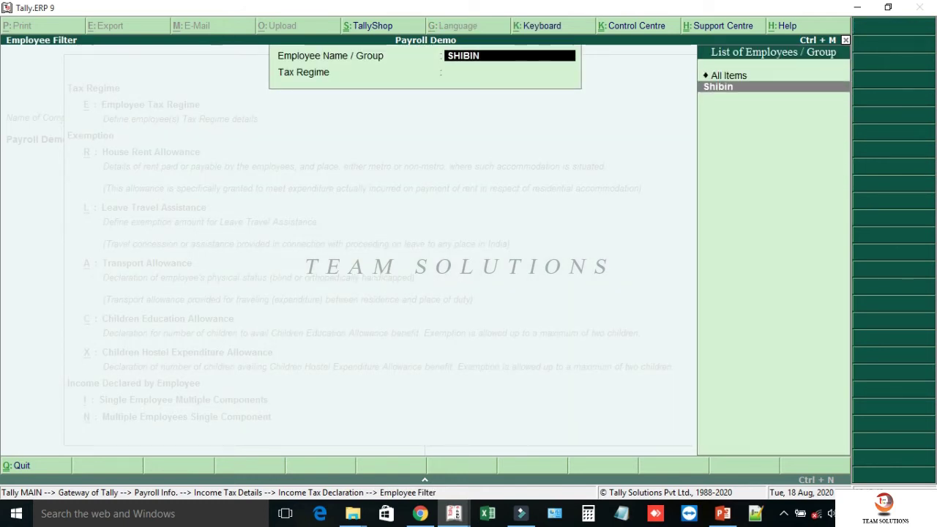
key("Return")
type("1.4")
key("Return")
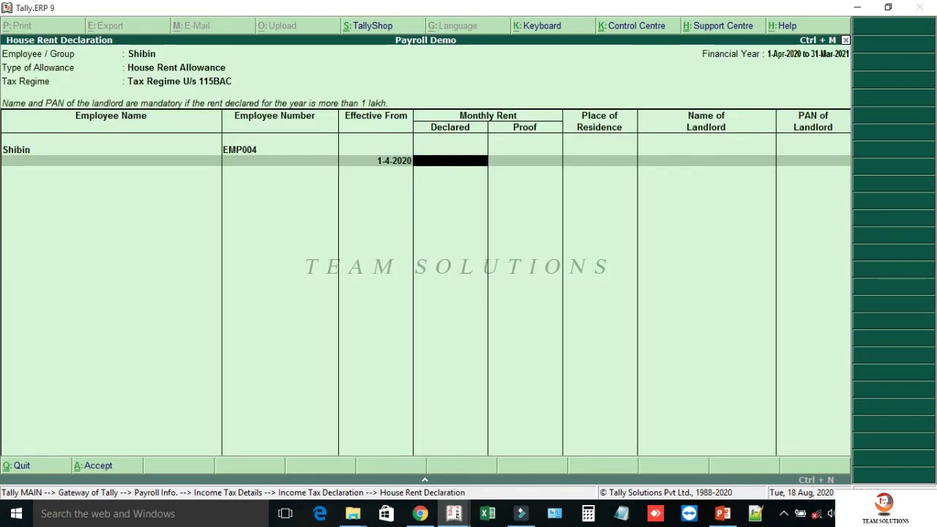
type("10,000")
key("Return")
type("10,000")
key("Return")
- Set residence to Non Metro, add the landlord's name and PAN, and save
key("Down")
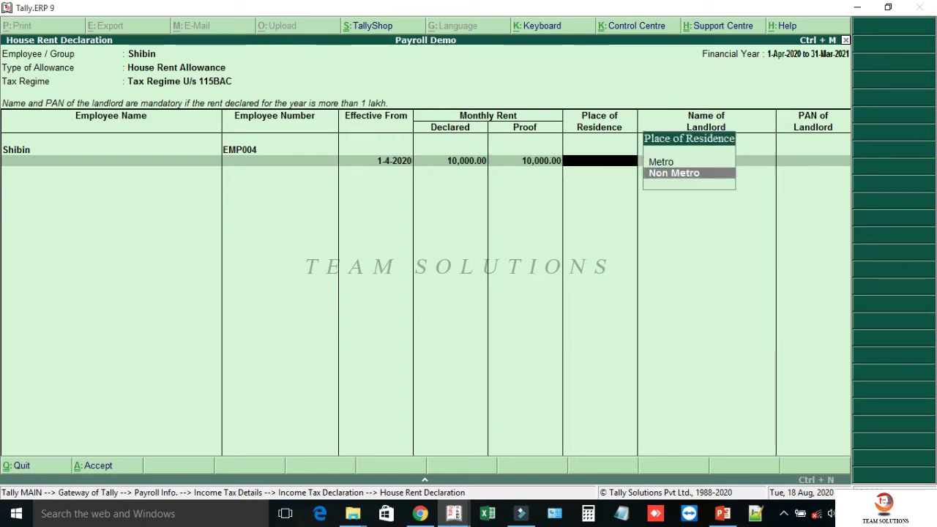
key("Return")
type("RIYAS")
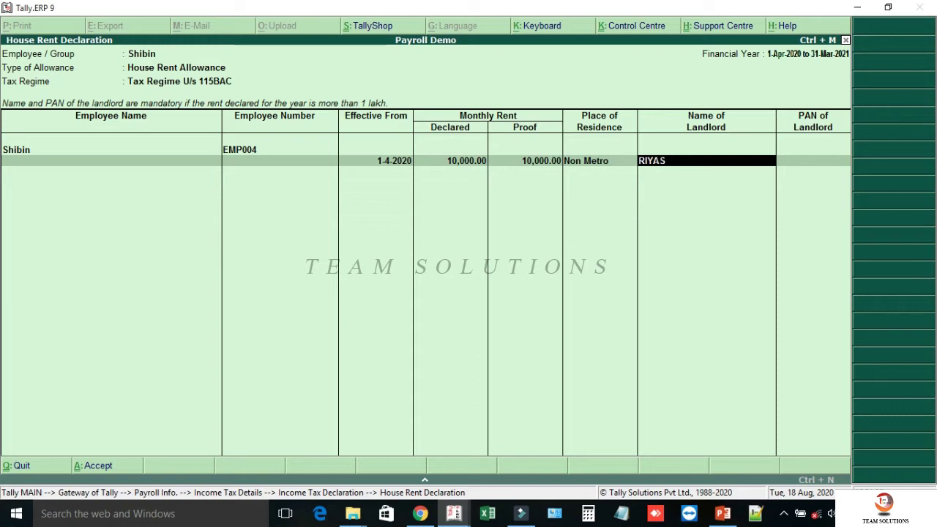
key("Return")
key("Return")
key("Return")
key("Return")
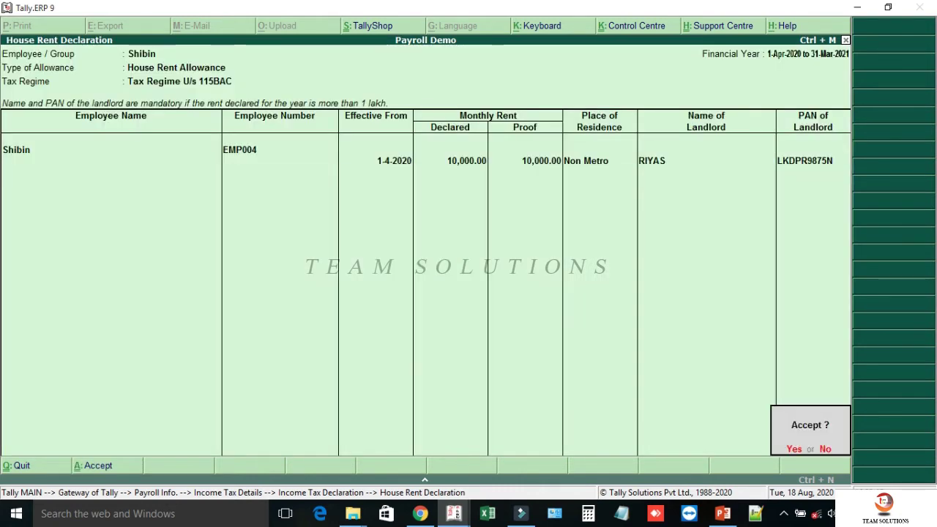
key("Return")
- Declare Transport Allowance for the employee from 1-4-2020 with status Others
key("Escape")
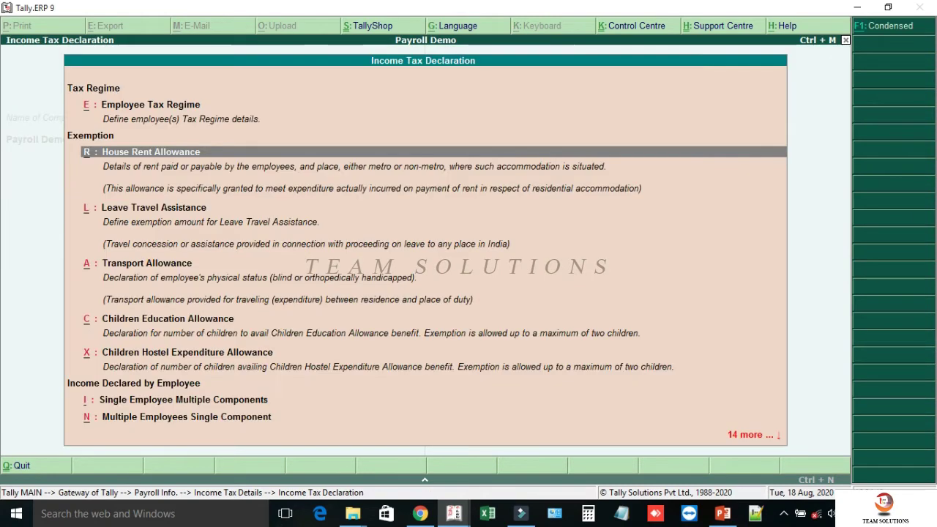
key("Down")
key("Down")
key("Return")
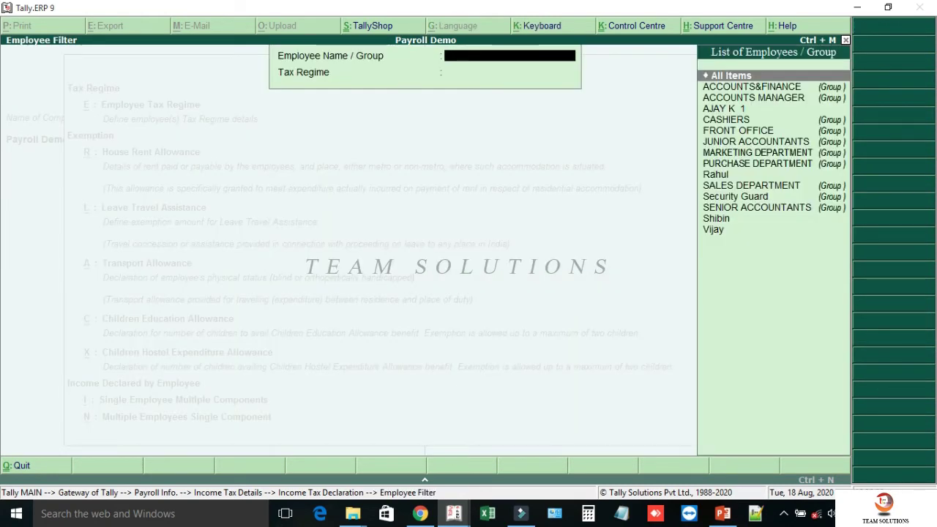
type("SHIBIN")
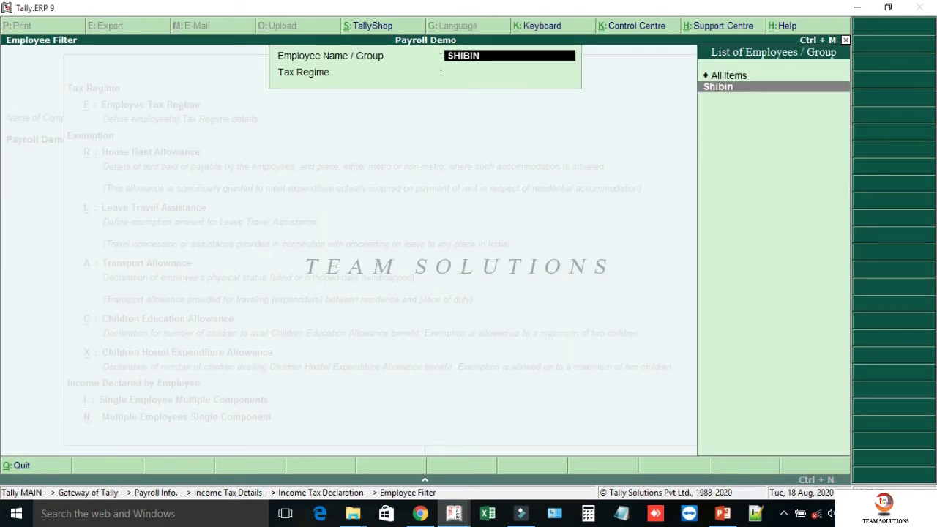
key("Return")
type("1.4.2020")
key("Return")
key("Return")
key("Return")
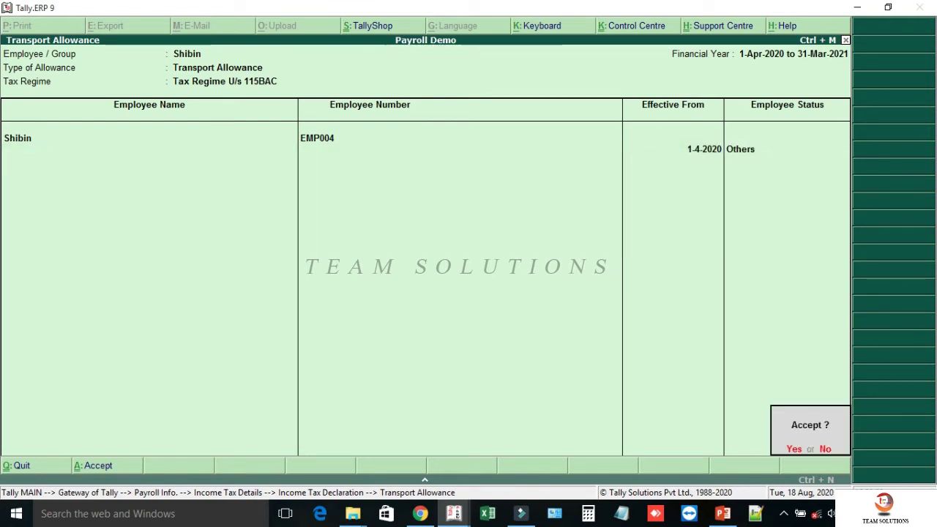
- Save it and begin the Children Education Allowance declaration for the same employee
key("Return")
key("Escape")
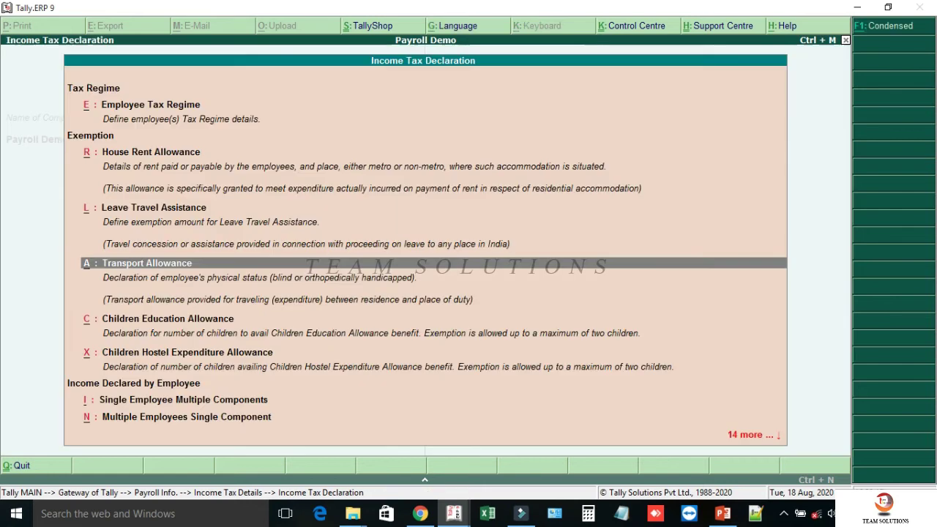
key("Down")
key("Return")
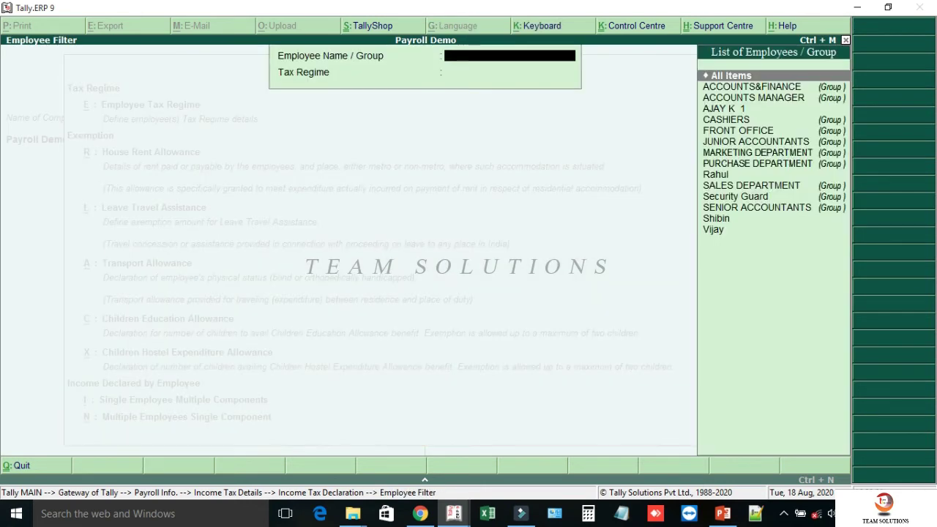
type("SHIBIN")
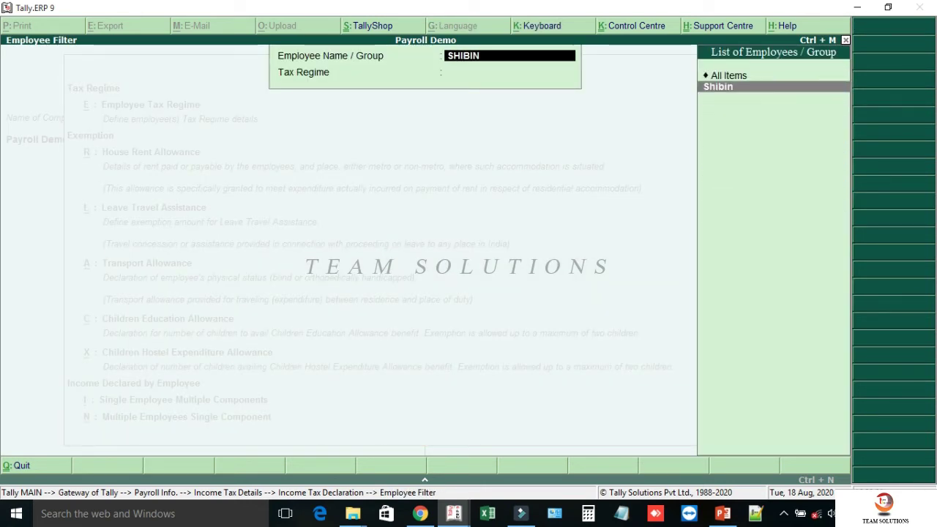
key("Return")
- Declare 2 children from 1-4-2020 for the Children Education Allowance
type("1-4-2020")
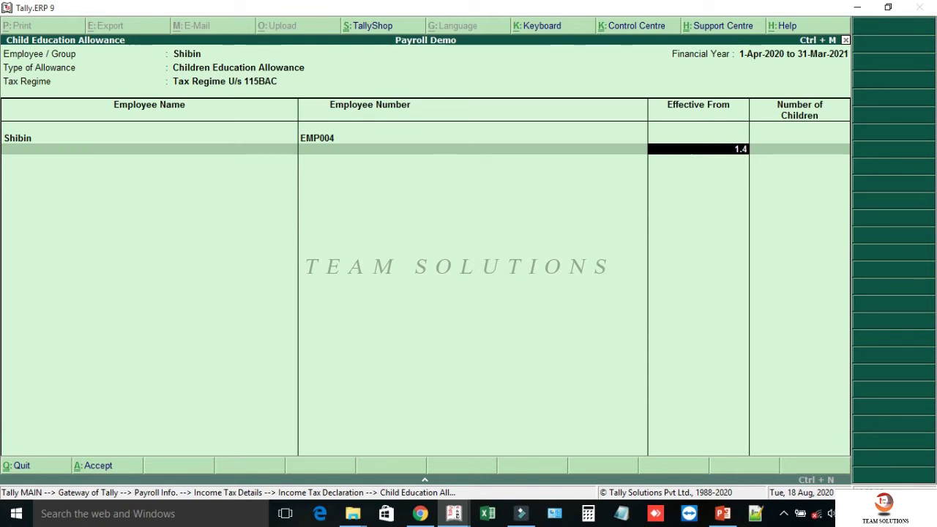
key("Return")
type("2")
key("Return")
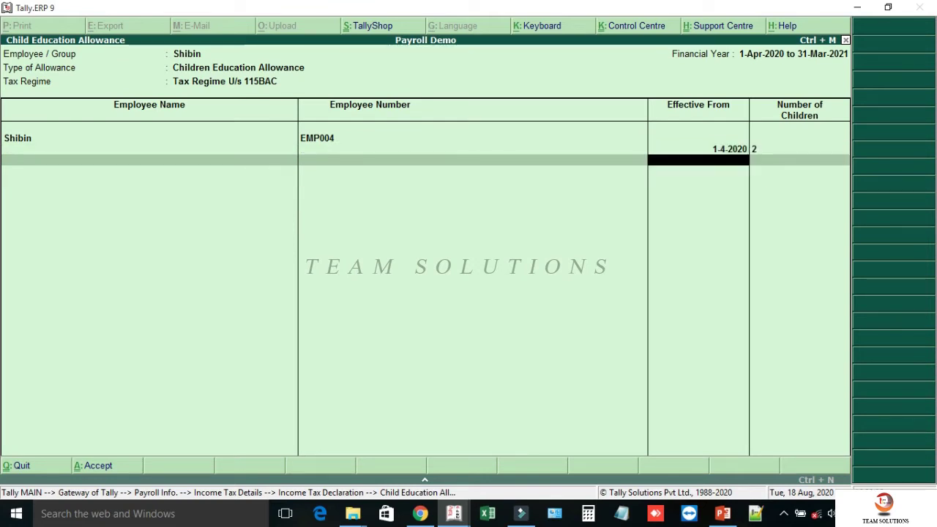
key("Return")
key("Return")
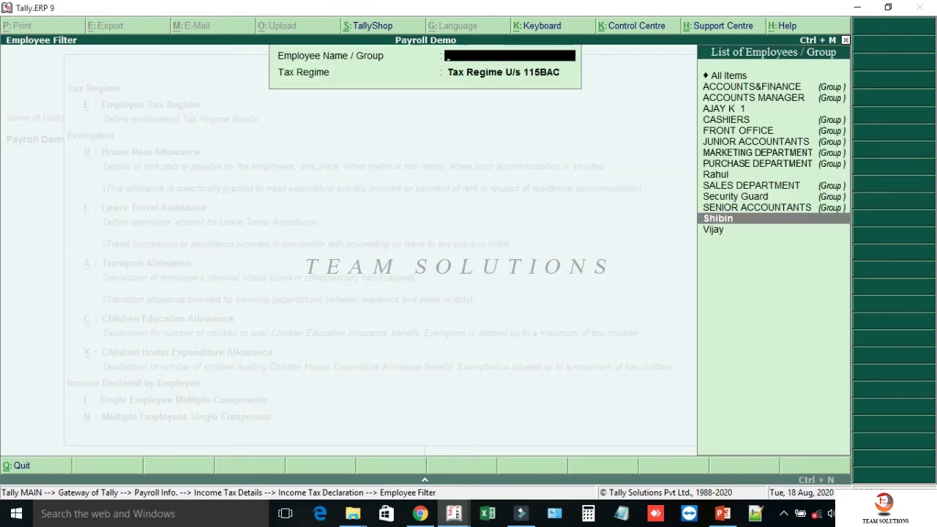
key("Escape")
key("Down")
- Declare 2 children from 1-4-2020 for the employee's Children Hostel Expenditure Allowance
key("Return")
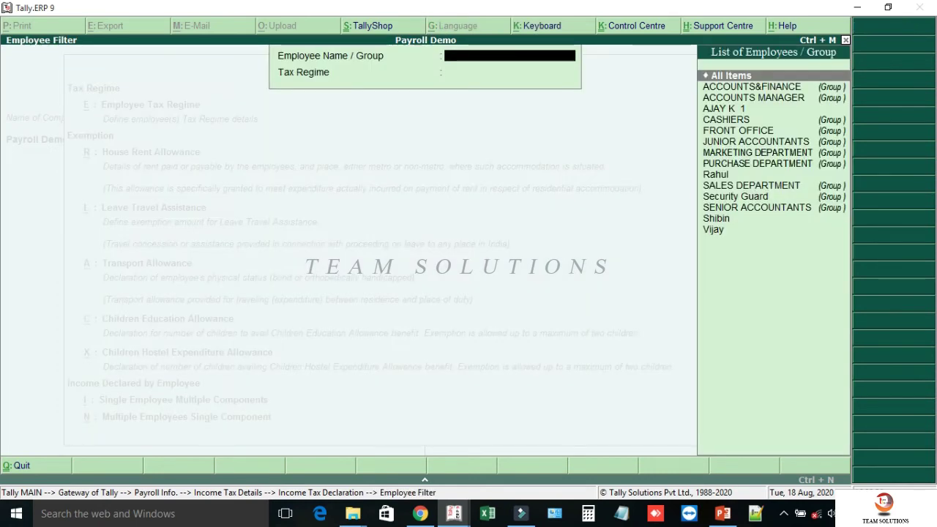
type("SHIBI")
key("Return")
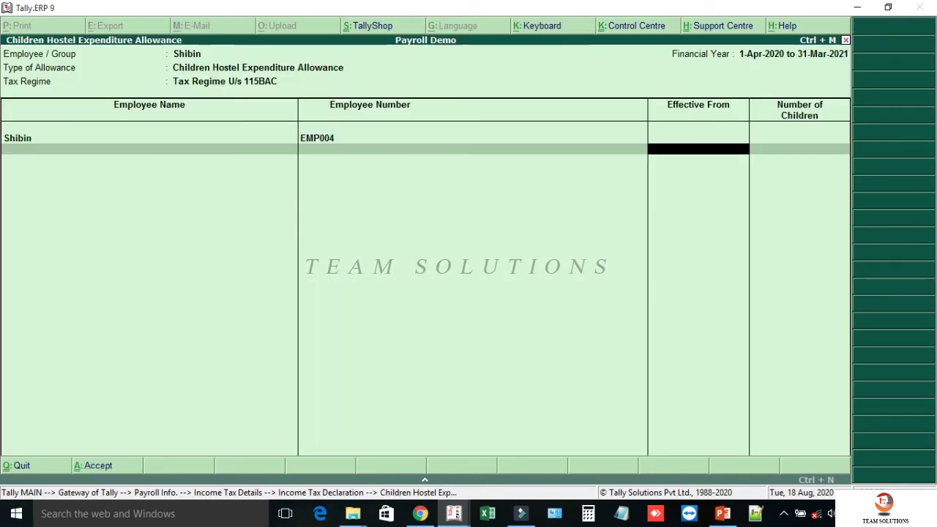
type("1.4")
key("Return")
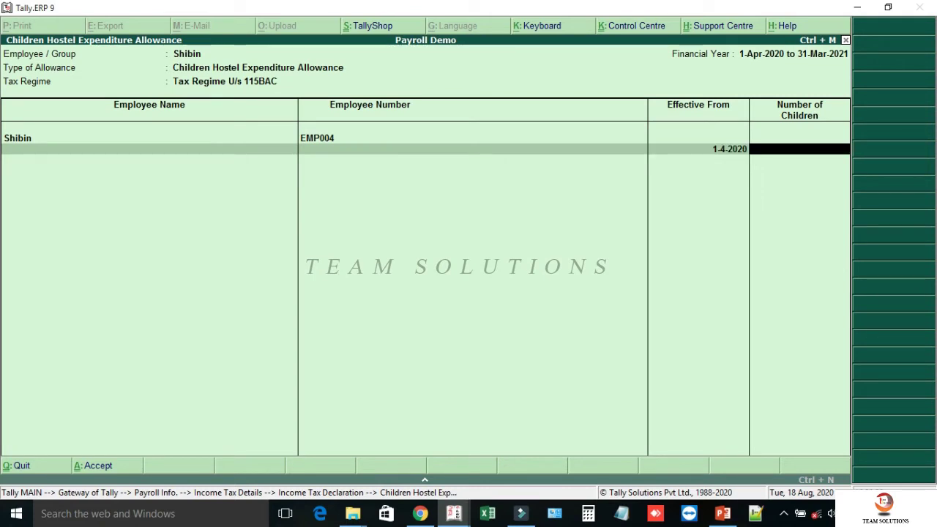
type("2")
key("Return")
key("Return")
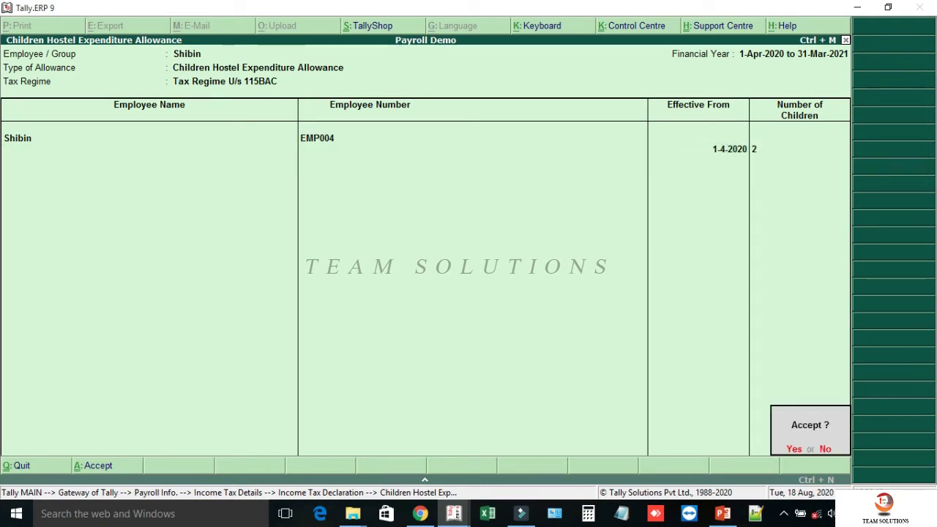
key("Return")
key("Escape")
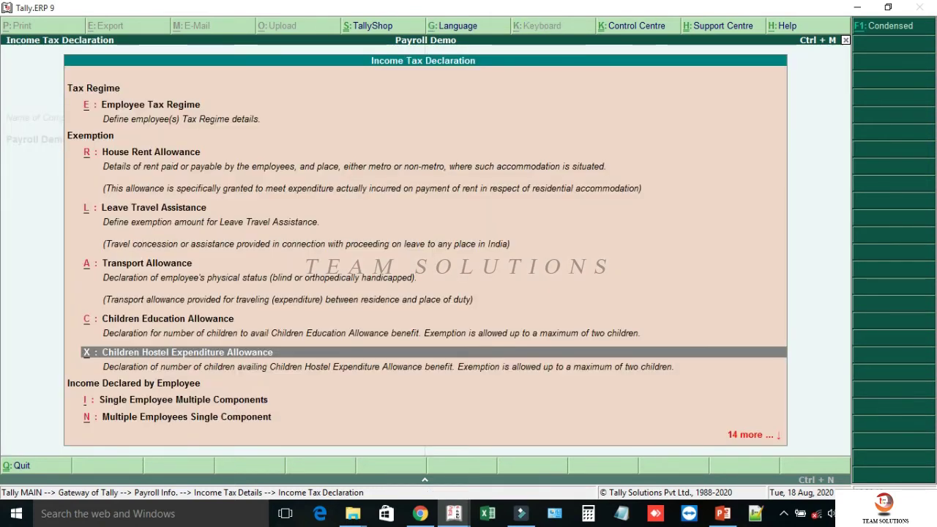
key("Down")
key("Return")
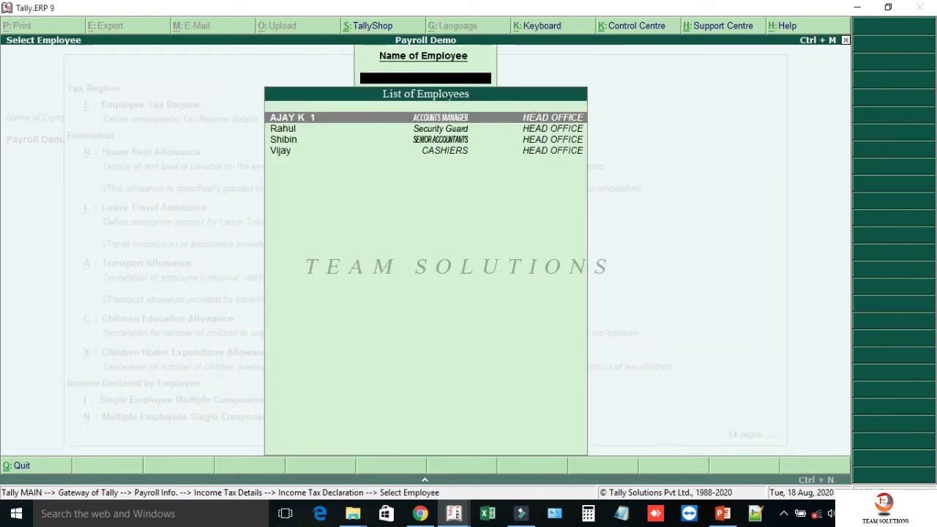
- Start the employee's other income declaration with Income From House Property from 1-4-2020
type("SHIBIN")
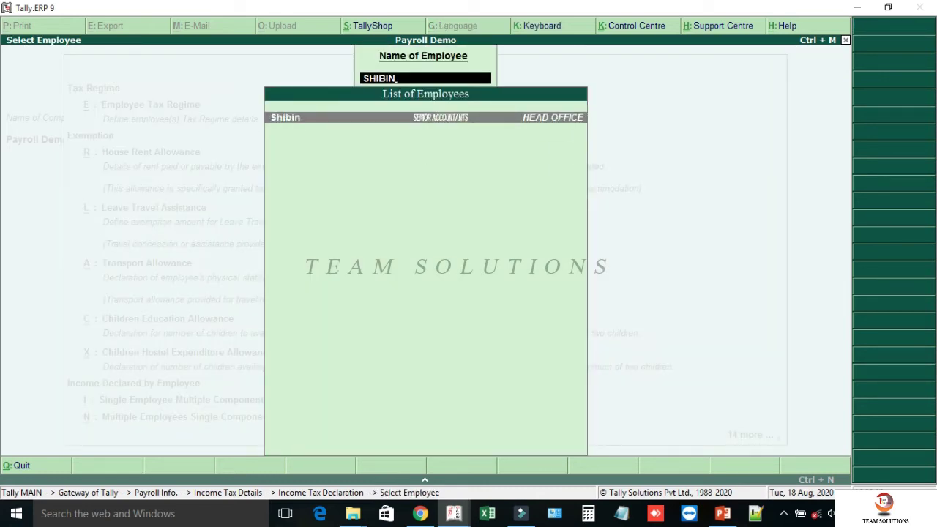
key("Return")
key("Down")
key("Return")
type("1-4")
key("Return")
- Enter house property rent 1,10,000, local tax 900 and loan interest 10,000, with matching proofs
type("110000")
key("Return")
type("1,10,000.0")
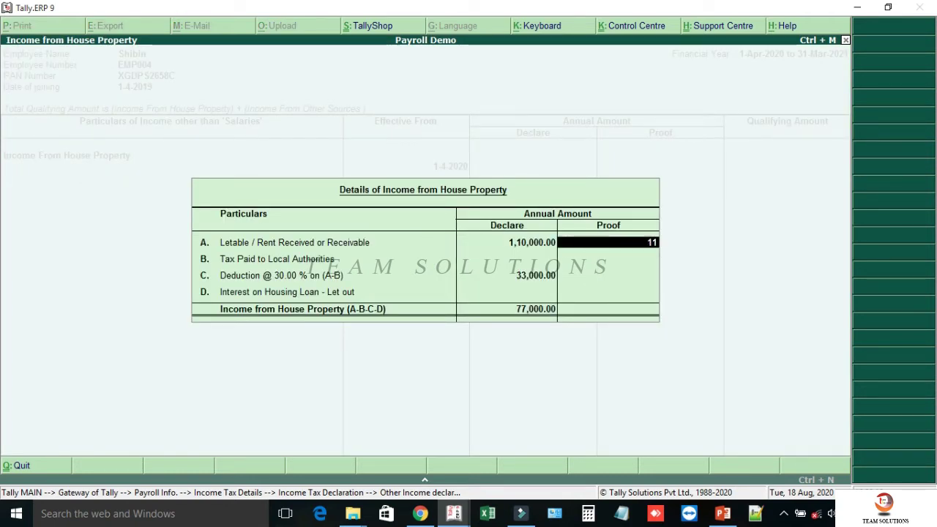
type("0000")
key("Return")
type("9")
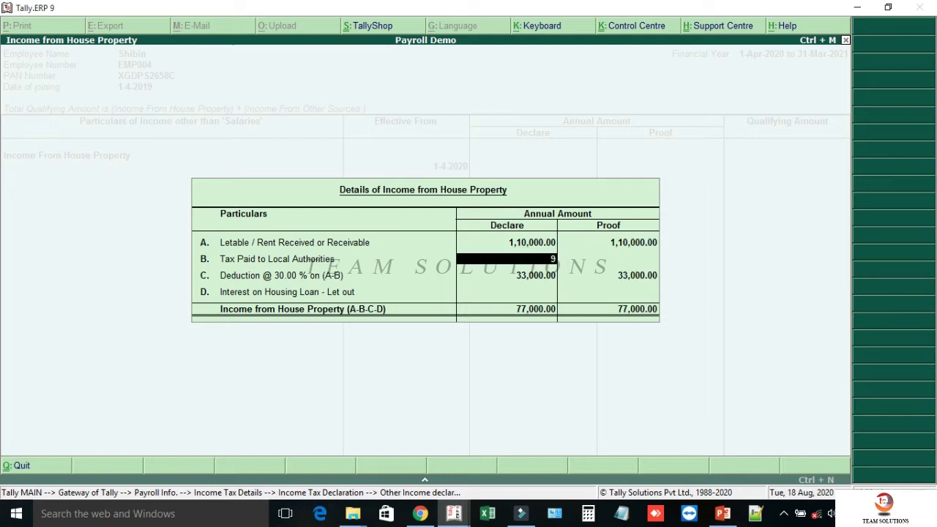
key("Return")
type("900")
key("Return")
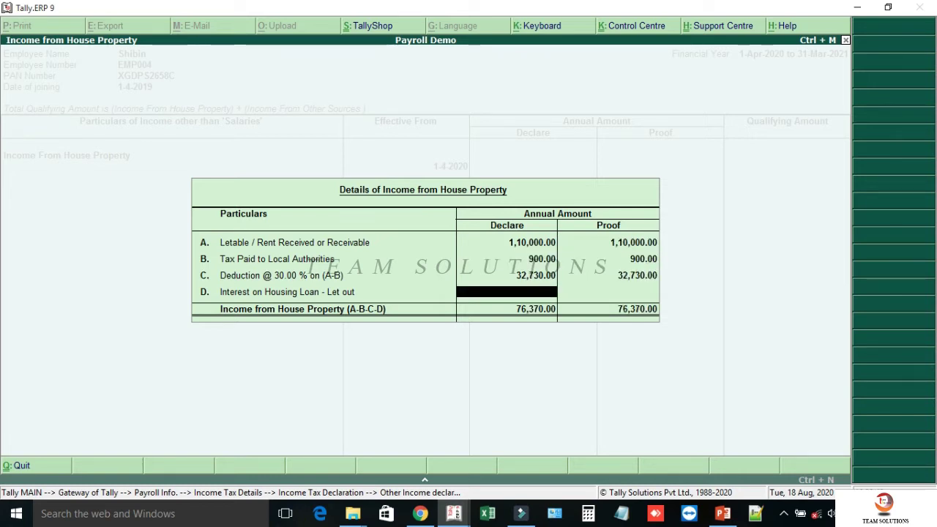
type("10000")
key("Return")
type("10000")
key("Return")
- Add Income From Other Sources of 2,00,000 from 1-4-2020 and save the declaration
key("Down")
key("Down")
key("Return")
type("1.4")
key("Return")
type("20000")
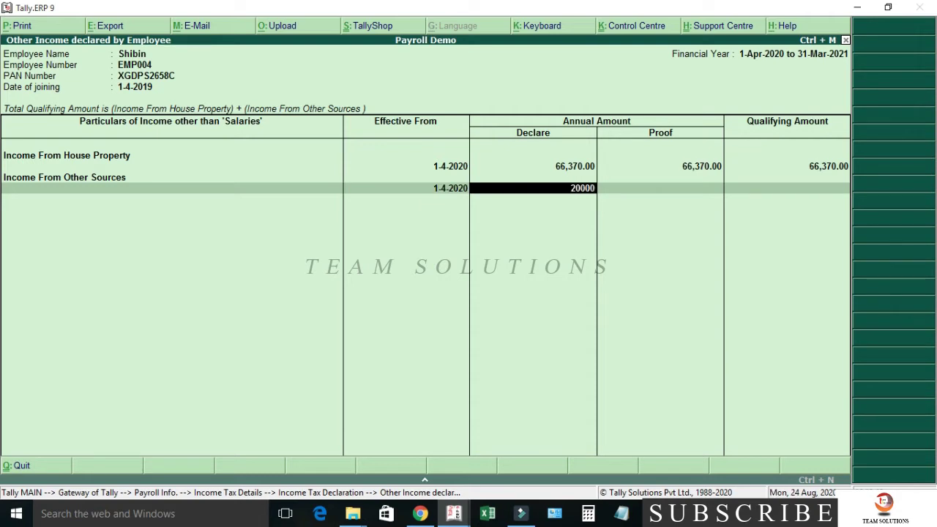
key("Return")
type("200000")
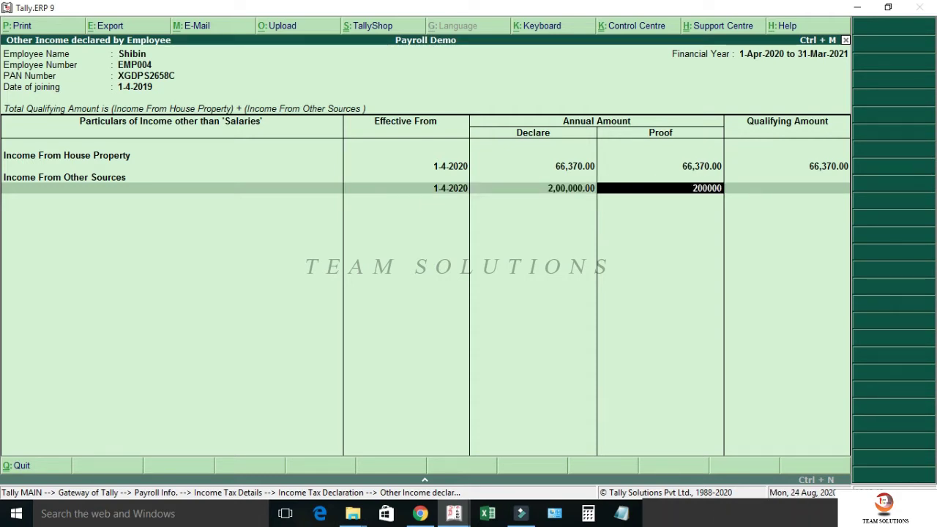
key("Return")
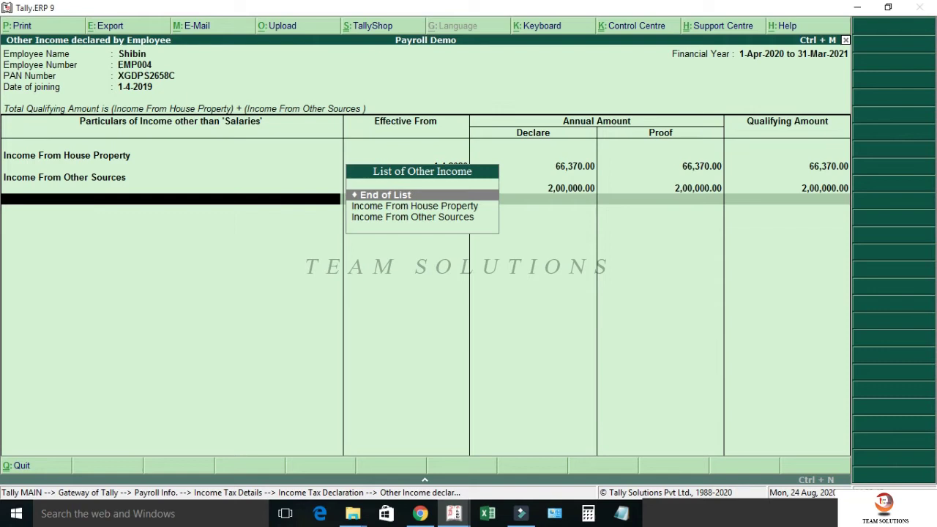
key("Return")
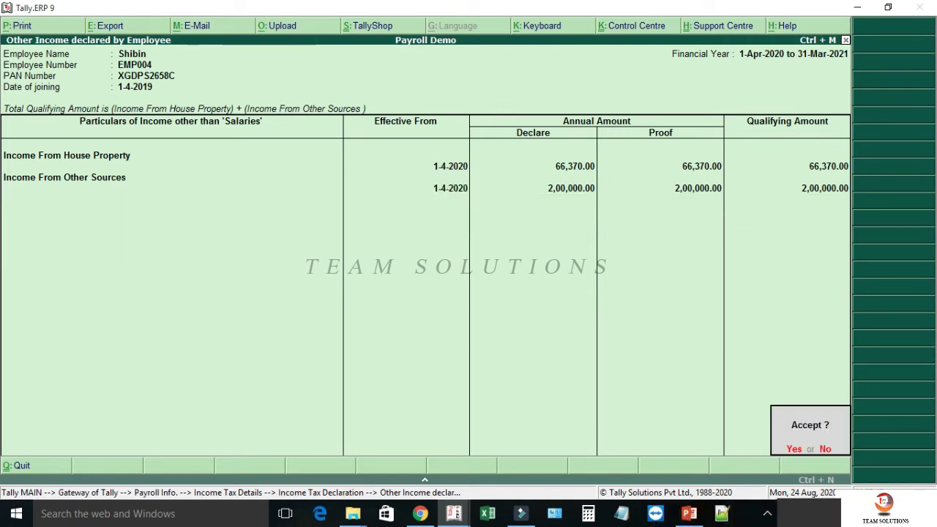
key("y")
key("Escape")
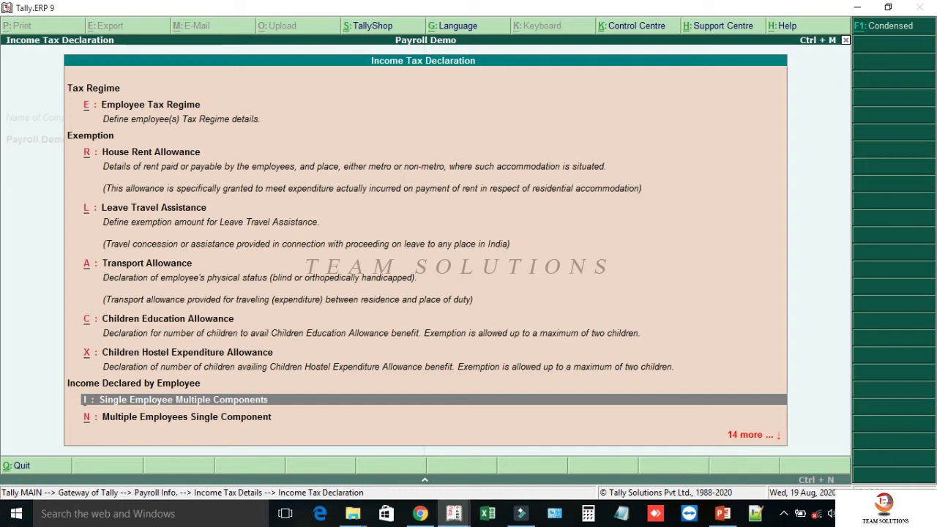
- Open the Income Tax Computation report via Display > Payroll Reports > Statutory Reports > Income Tax
key("Escape")
key("Escape")
key("Escape")
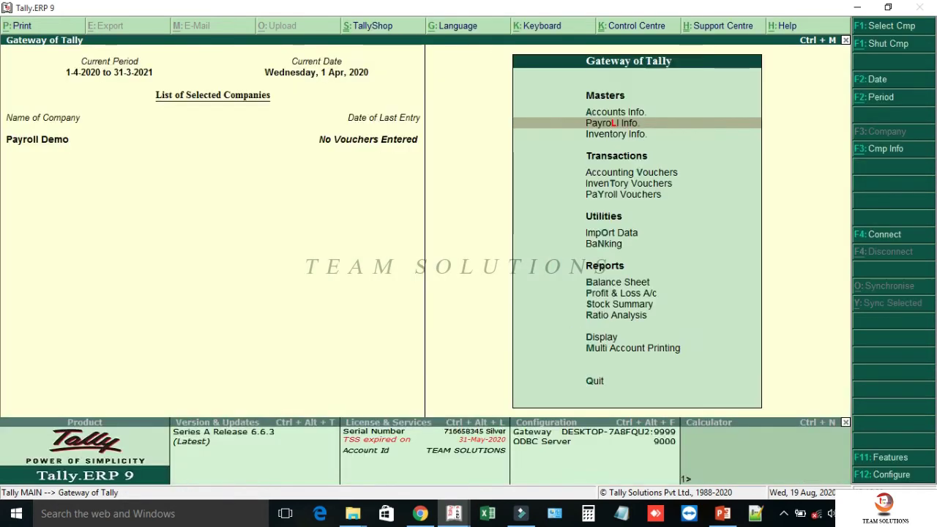
key("d")
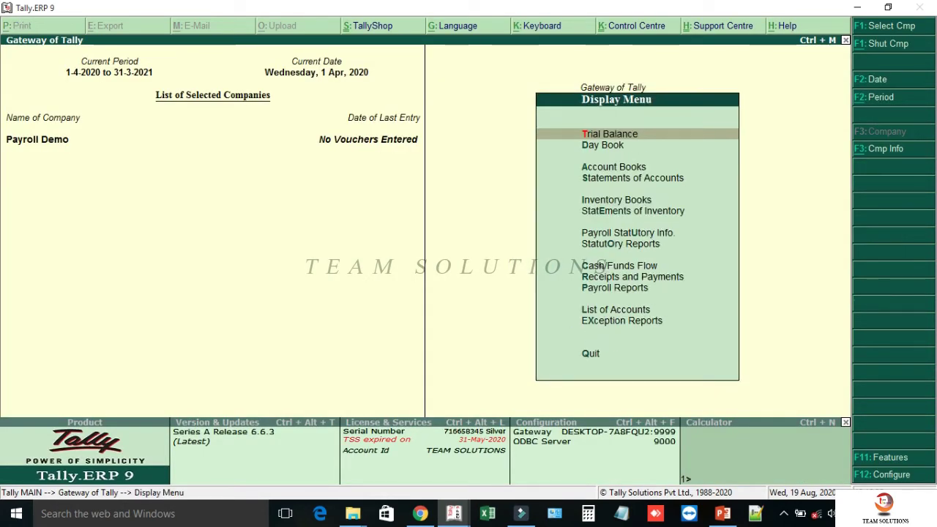
key("o")
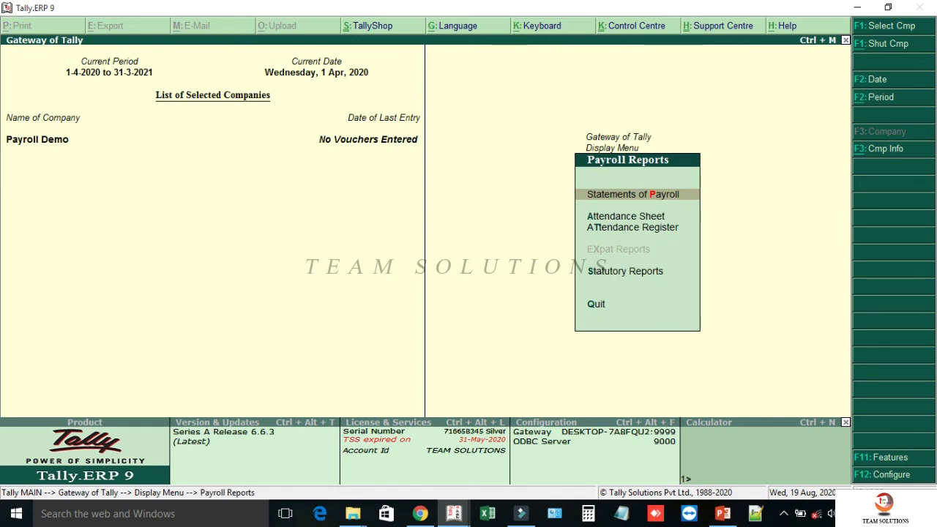
key("s")
key("i")
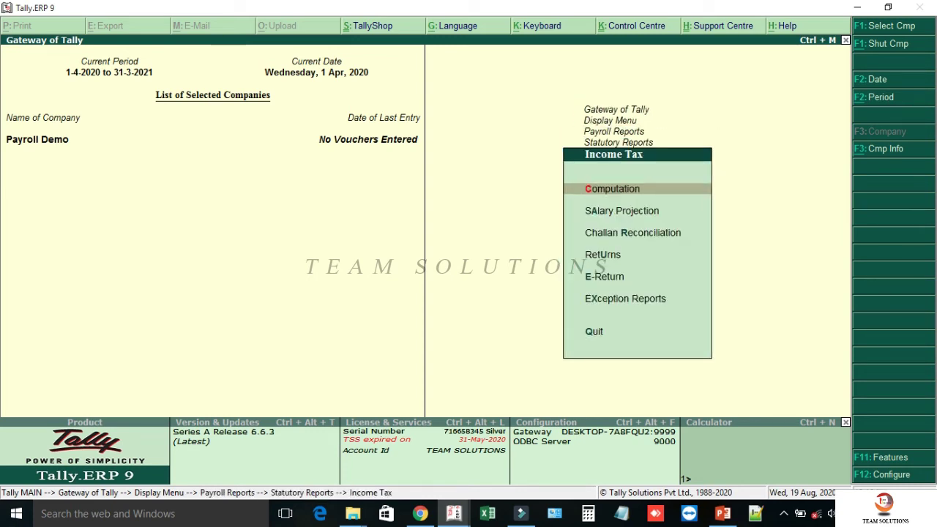
key("Return")
- Review the employee's computation: gross income 12,20,370.00, tax 1,11,208.00, 9,268.00 monthly
key("Down")
key("Down")
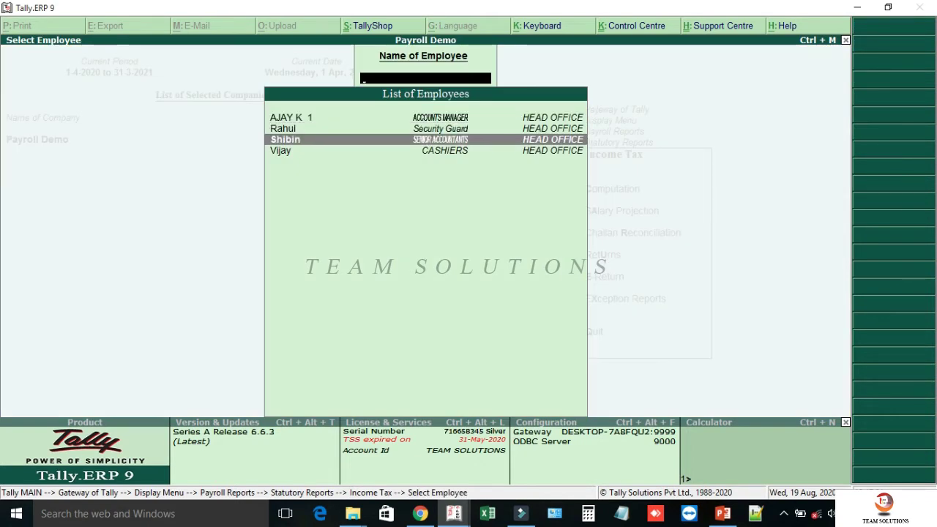
key("Return")
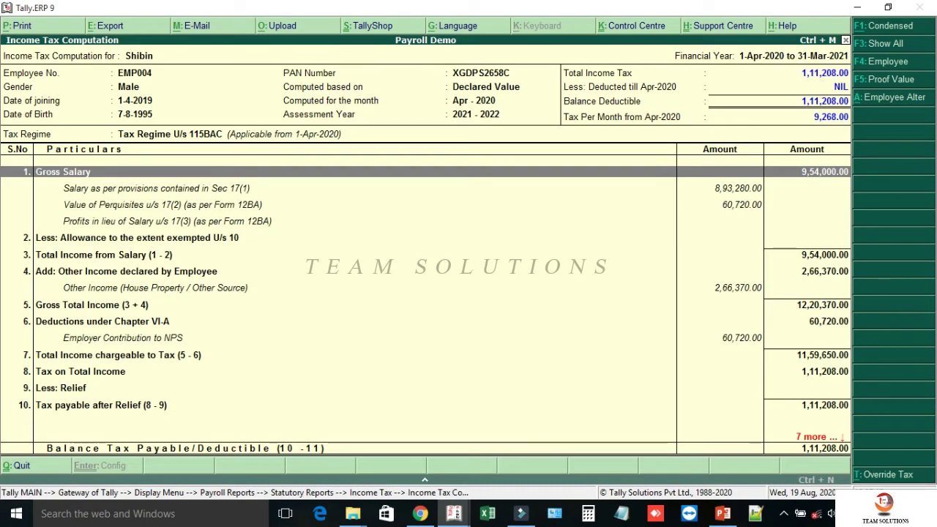
key("Down")
key("Down")
key("Down")
key("Down")
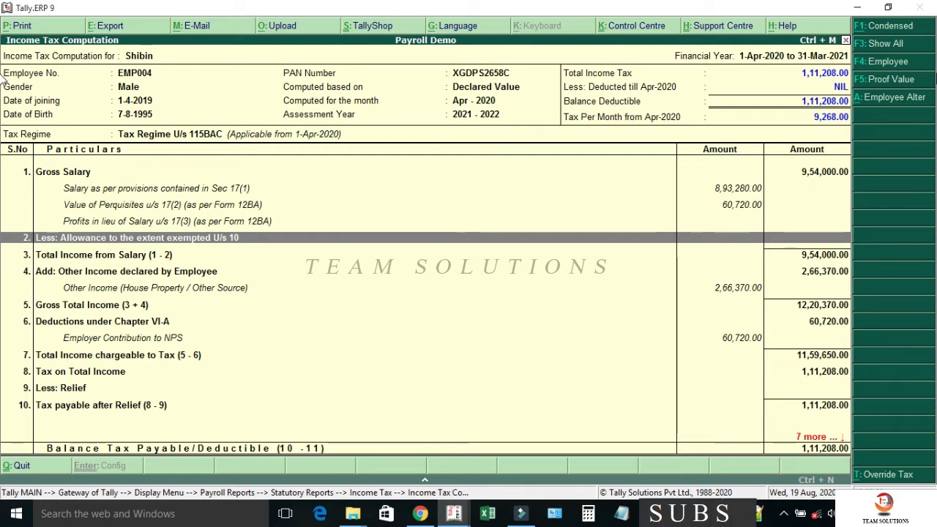
key("Down")
key("Down")
key("Down")
key("Down")
key("Down")
key("Down")
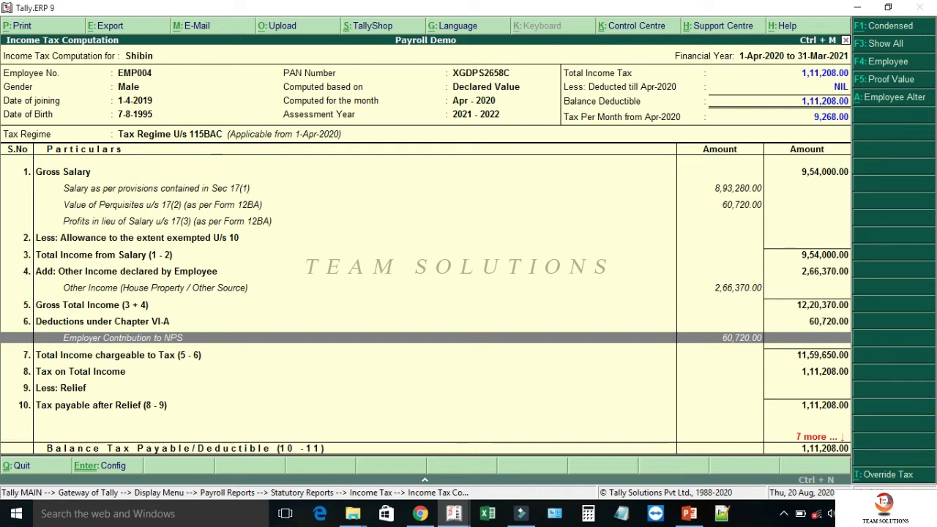
- Leave the tax report and open a blank Pay Head Creation form under Payroll Info > Pay Heads
key("Escape")
key("Escape")
key("Escape")
key("Escape")
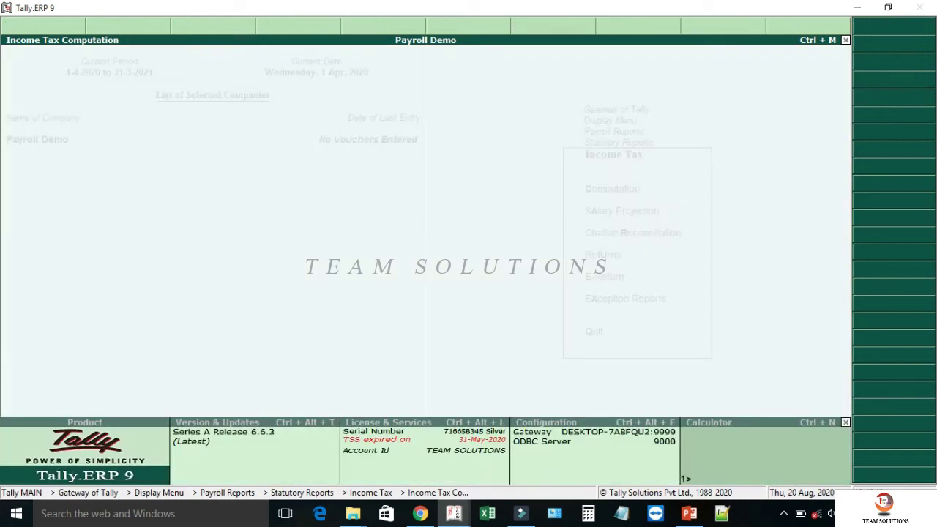
key("Escape")
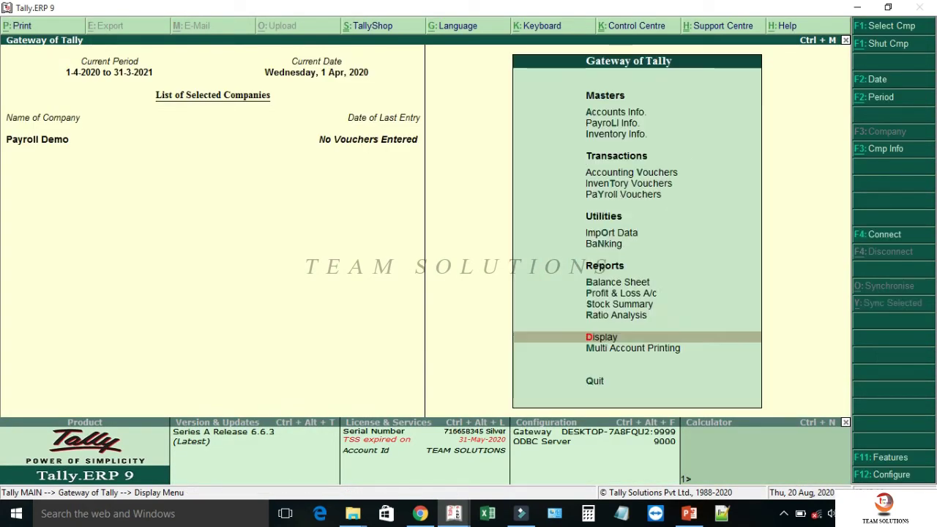
key("y")
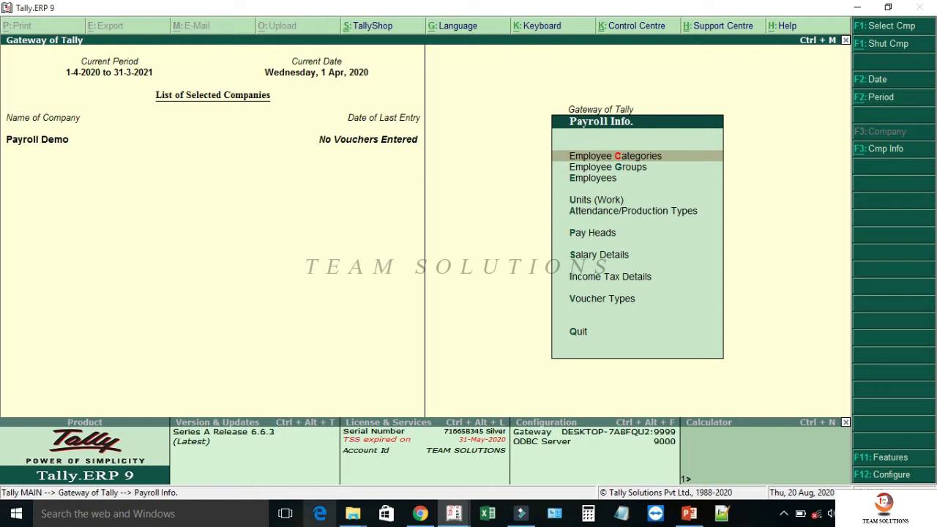
key("p")
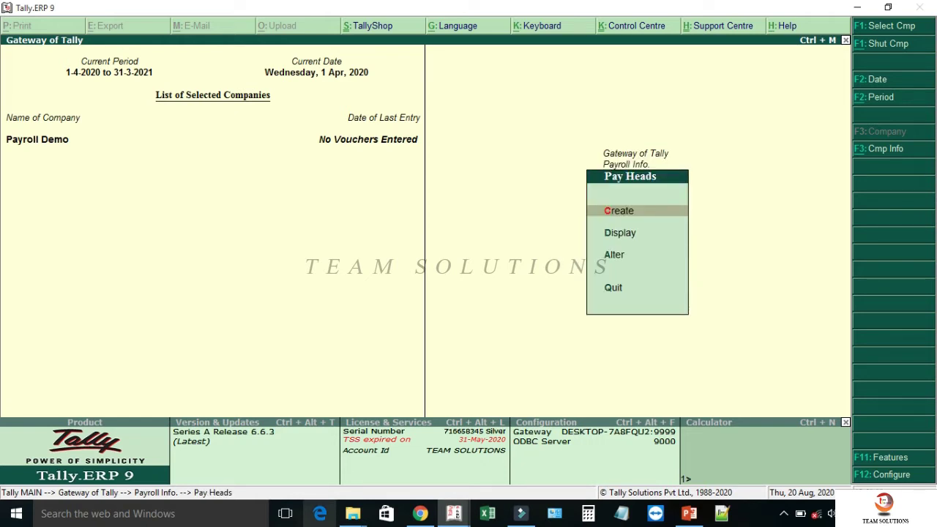
key("Return")
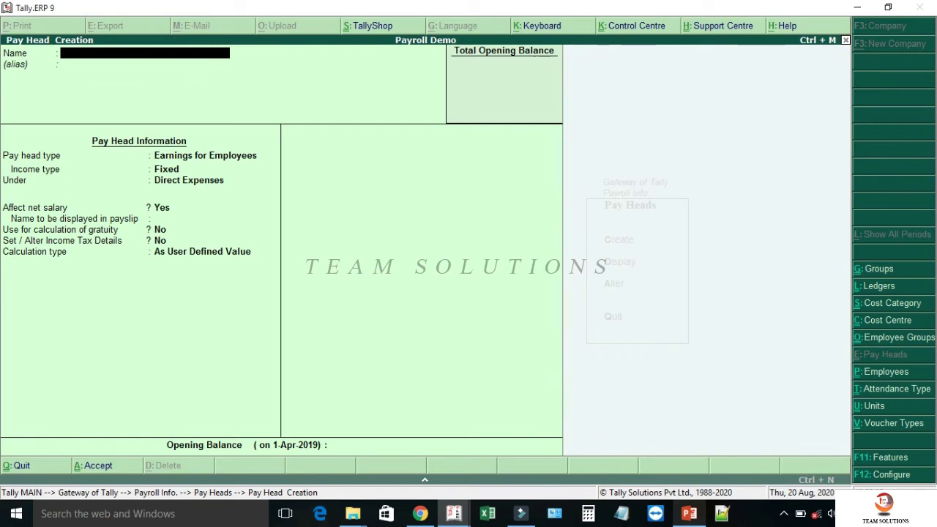
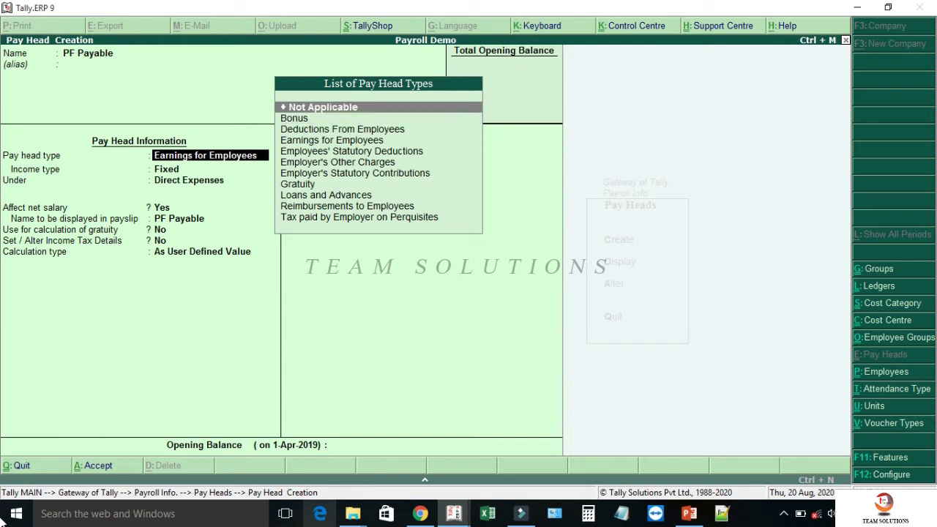
key("Return")
key("Return")
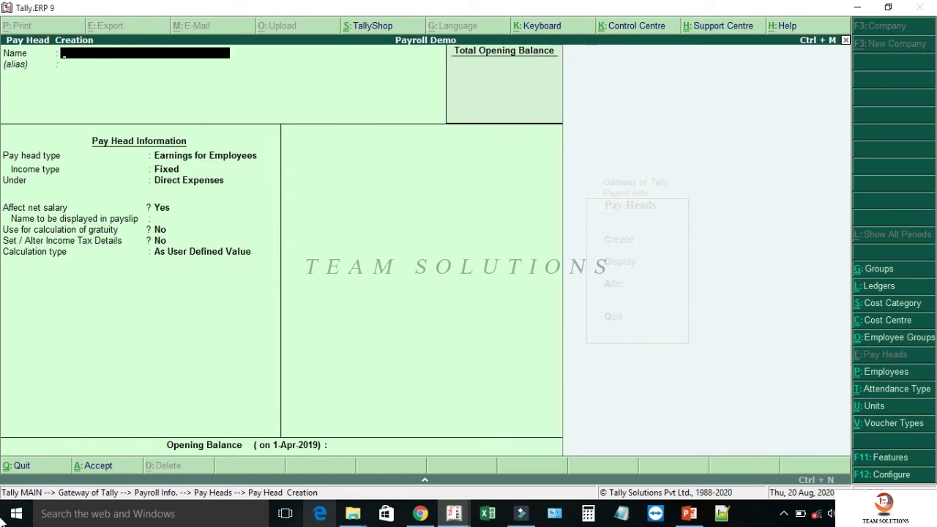
- Create PF Payable and NPS Payable as Not Applicable pay heads under Current Liabilities
type("NPS Payable")
key("Return")
key("Return")
key("Up")
key("Up")
key("Return")
key("Return")
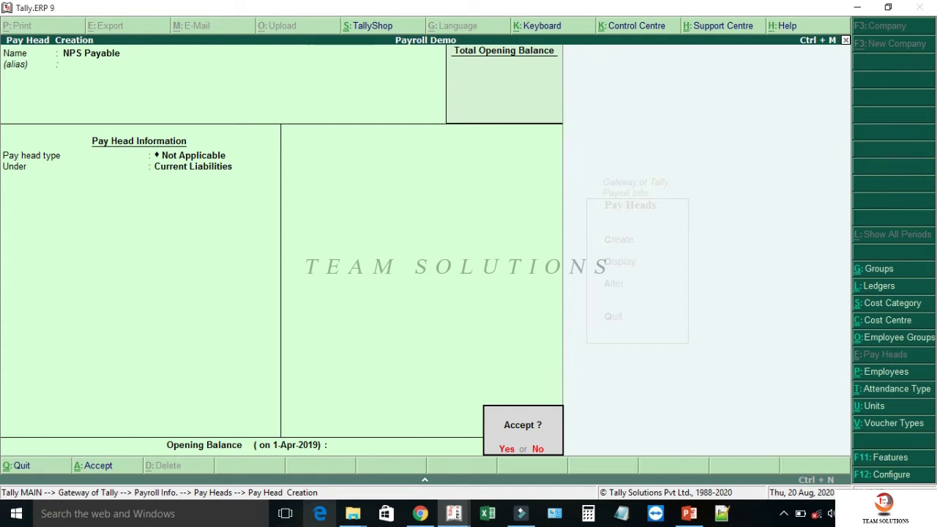
key("Return")
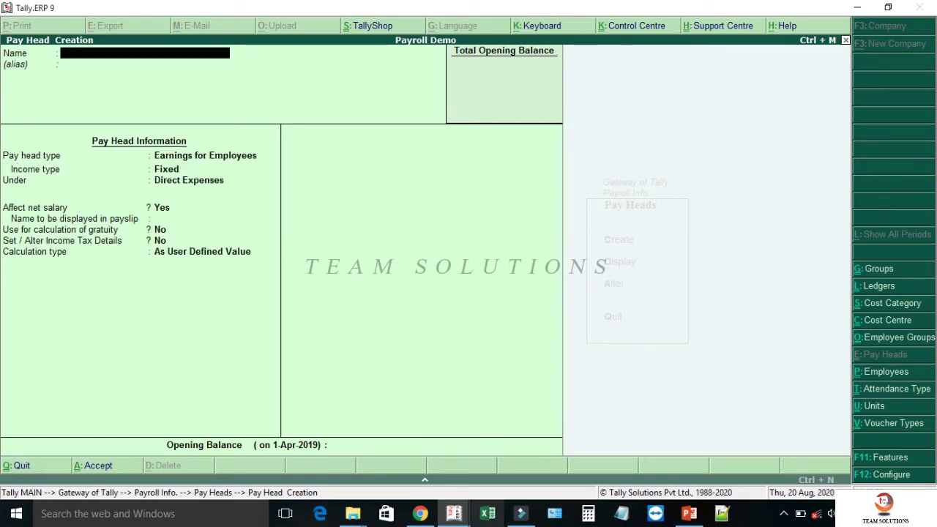
- Create ESI Payable as a Not Applicable pay head under Current Liabilities
type("ESI Payable")
key("Return")
key("Return")
key("Up")
key("Up")
key("Up")
key("Return")
key("Return")
key("Return")
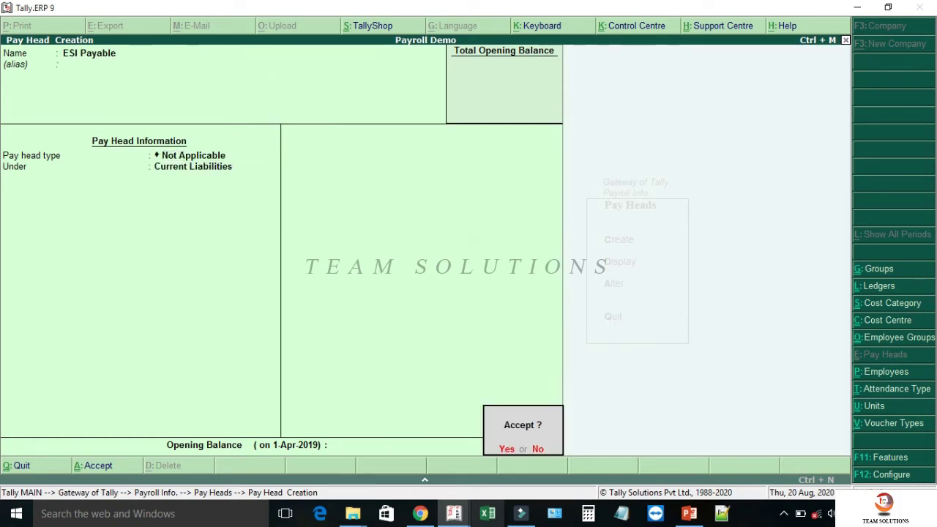
key("Return")
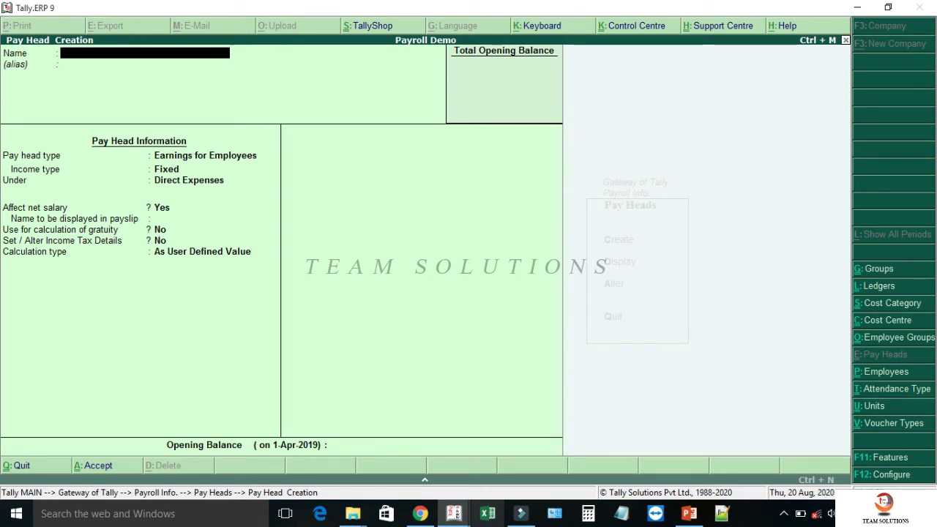
- Quit pay head creation and return to the Gateway of Tally
key("Escape")
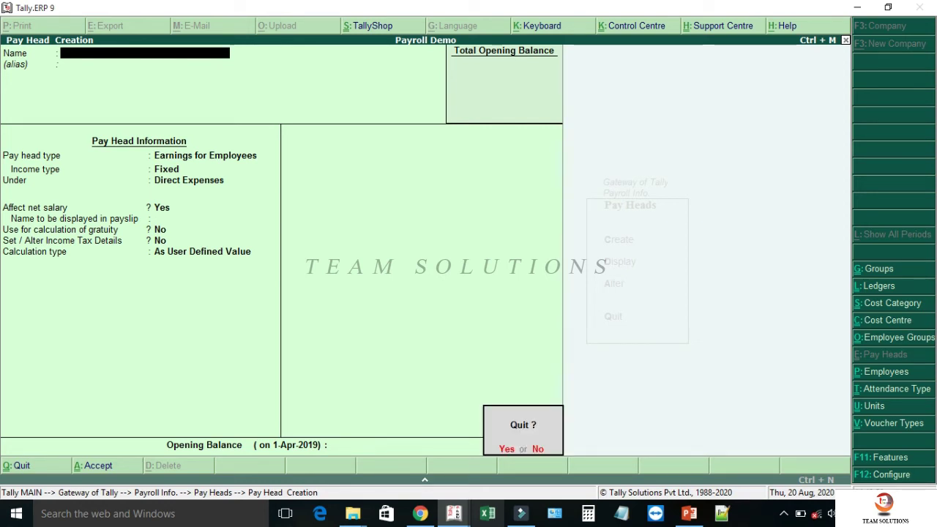
key("y")
key("Escape")
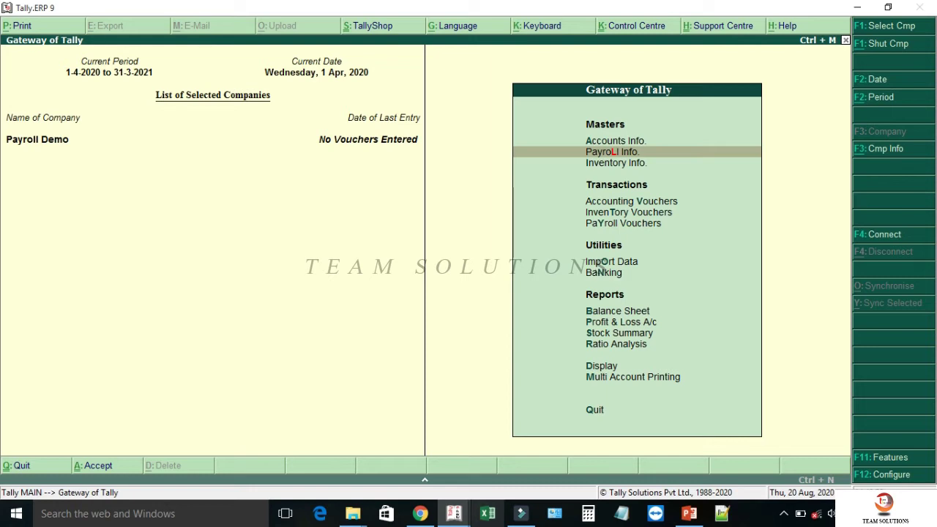
- Start creating a new ledger from Accounts Info > Ledgers
key("Up")
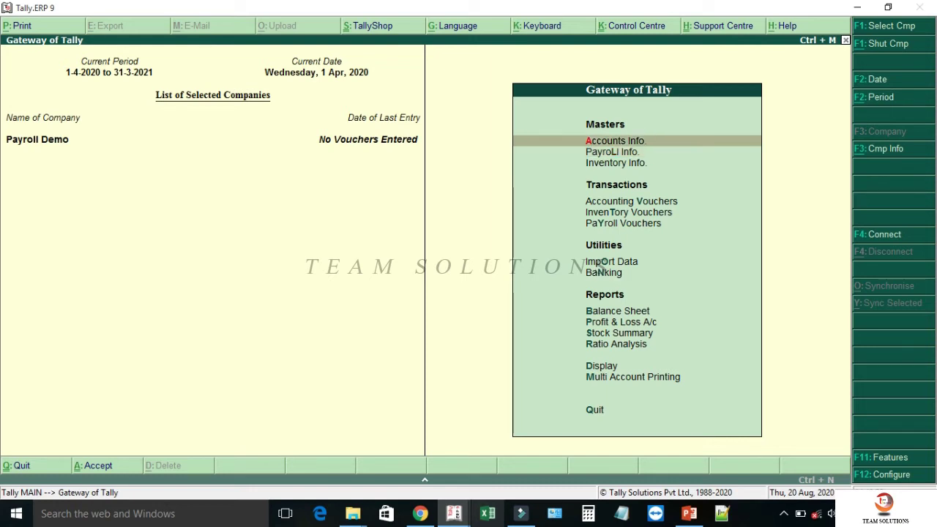
key("Return")
key("Down")
key("Return")
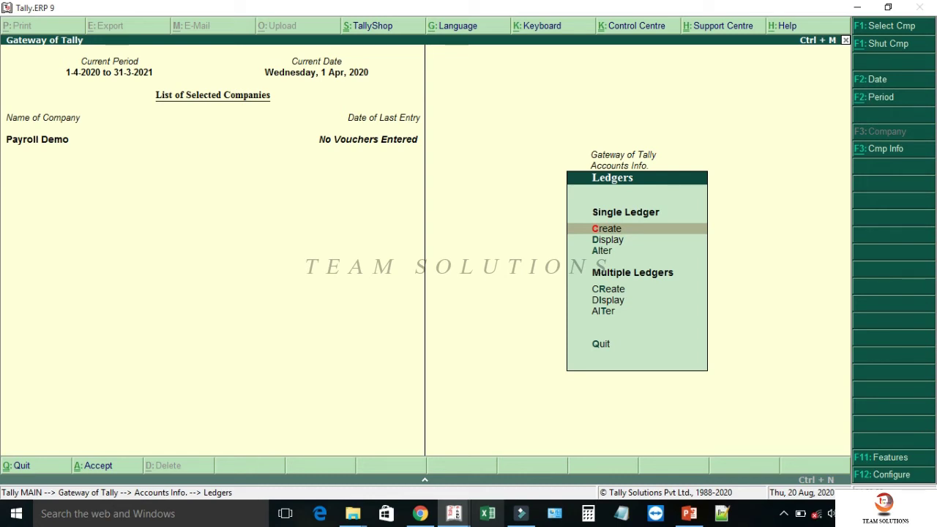
key("Return")
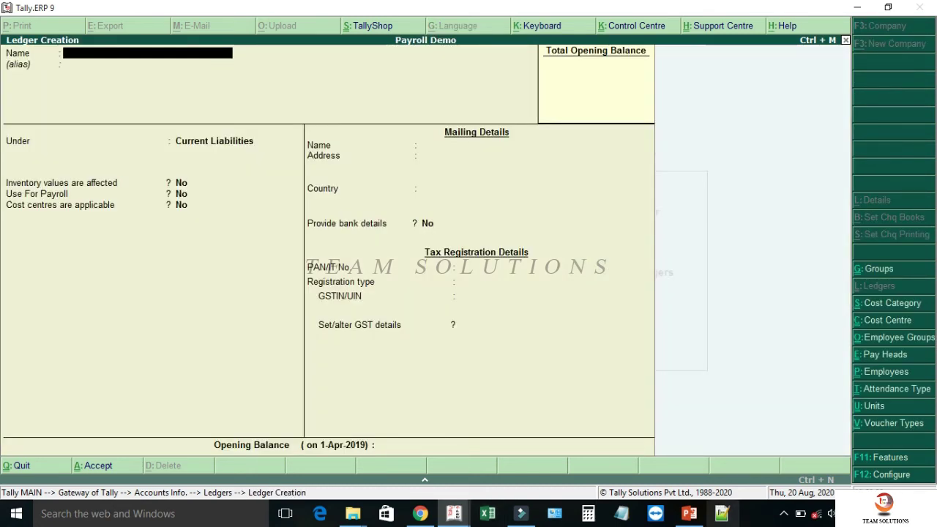
- Save a 'PF Admin expenses' ledger under Indirect Expenses with GST set to Not Applicable
type("PF Admin expenses")
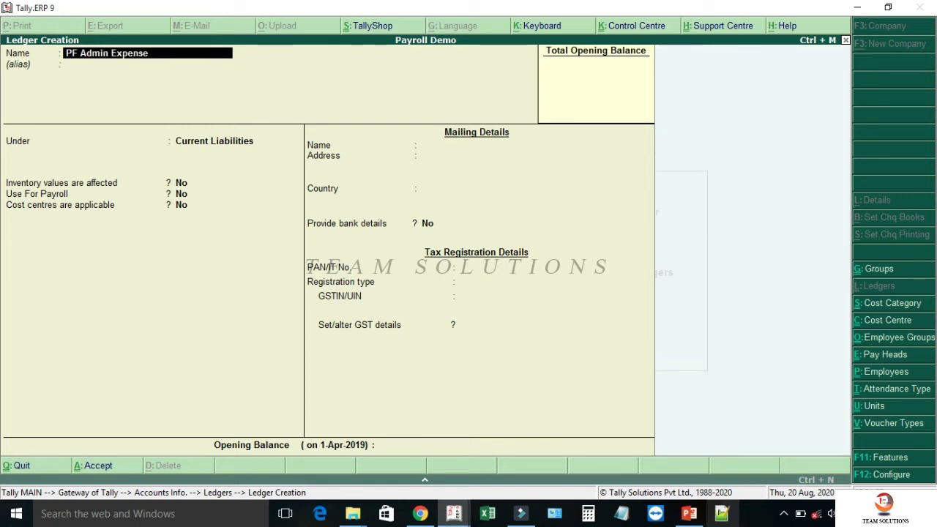
key("Return")
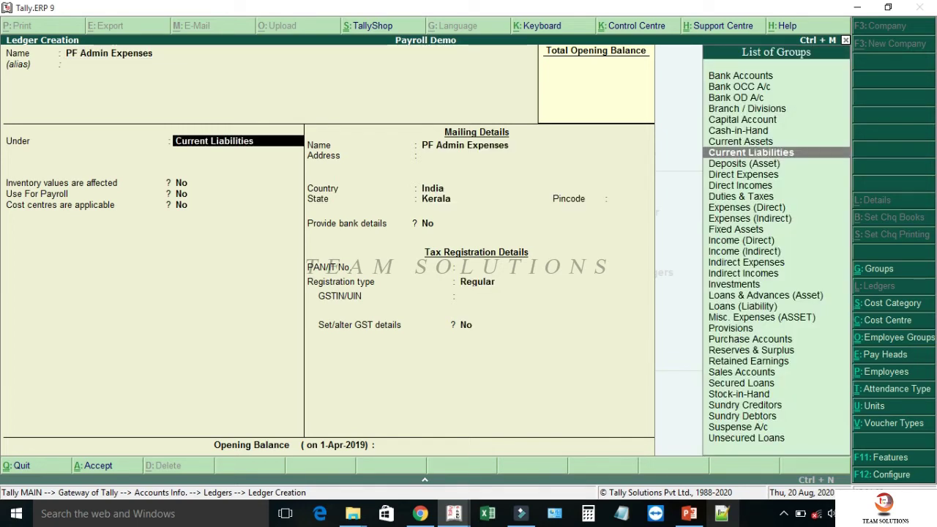
type("Ind")
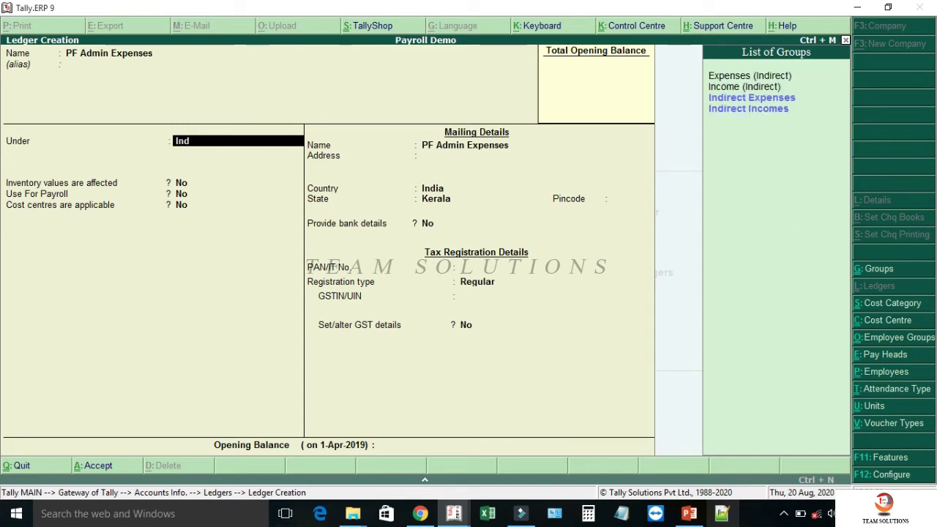
key("Return")
key("Return")
key("Return")
key("Return")
key("Return")
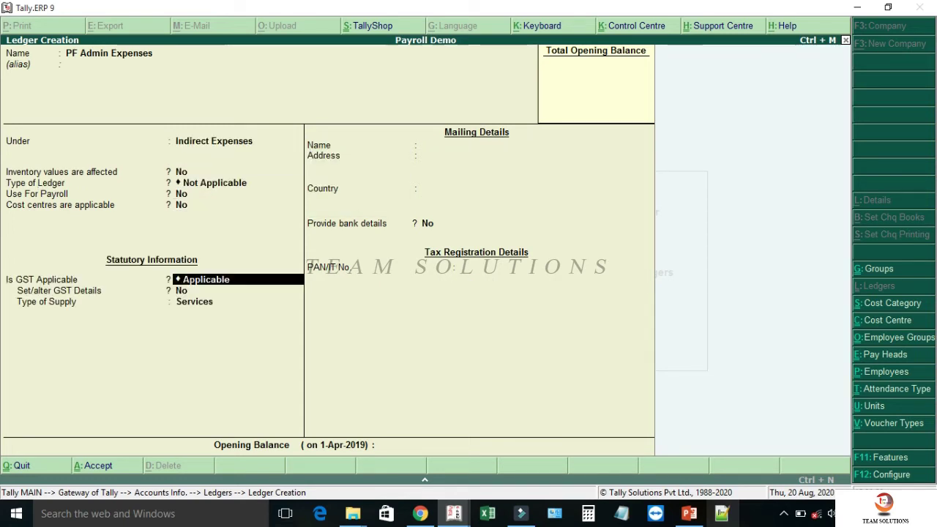
key("BackSpace")
key("Down")
key("Return")
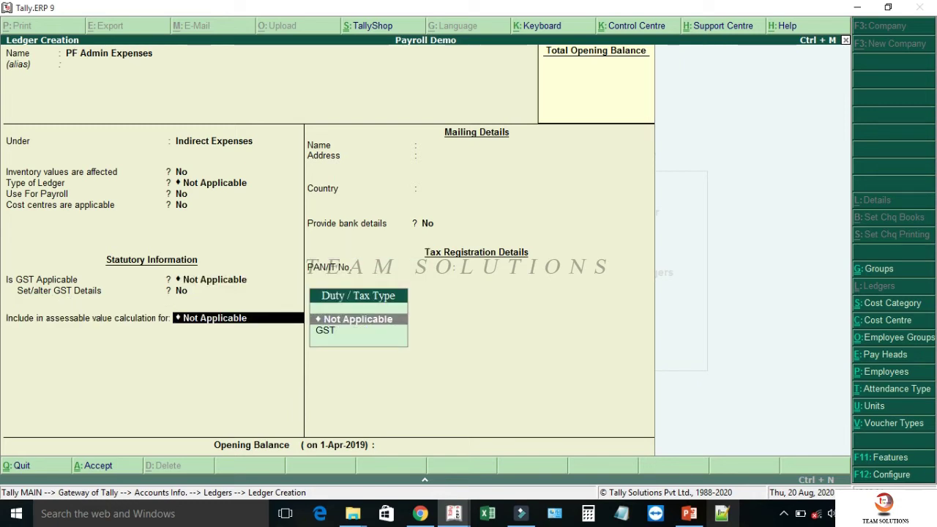
key("Return")
key("Return")
key("Return")
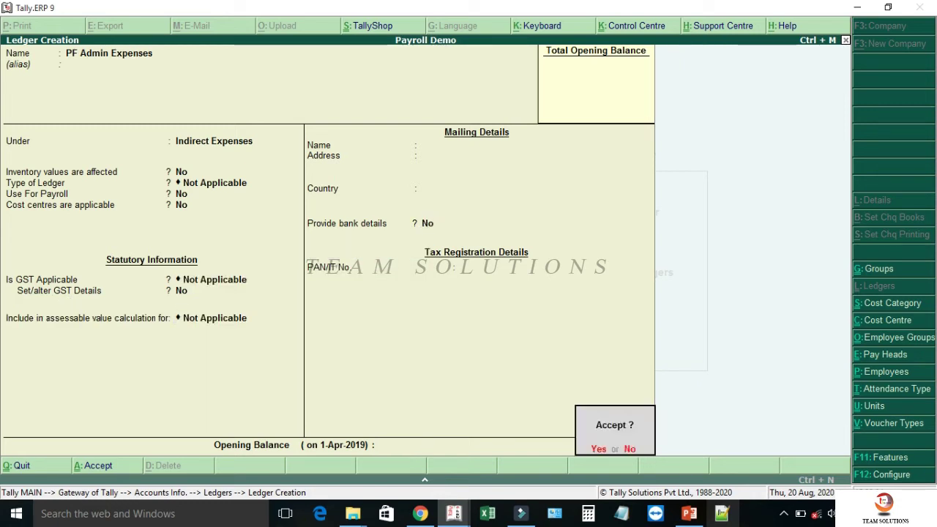
key("Return")
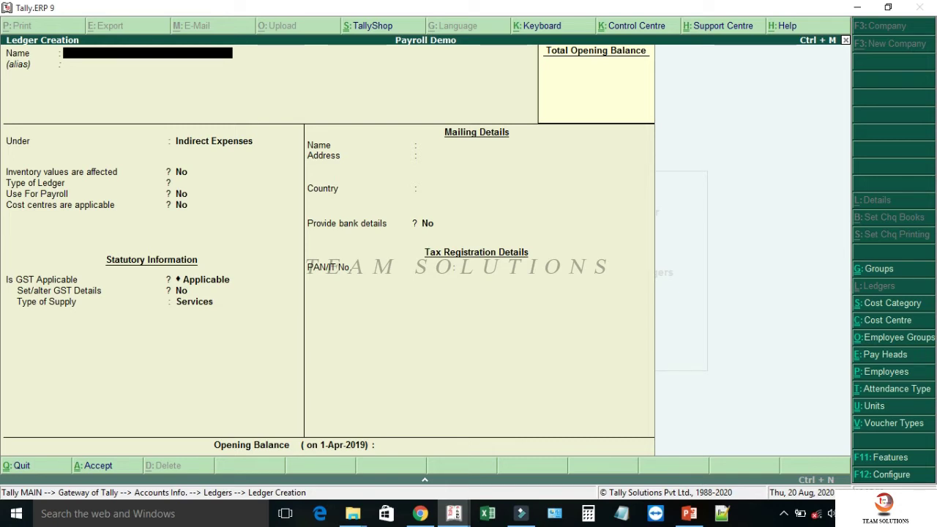
- Go from the Gateway to Payroll Vouchers and switch to an Attendance voucher with Ctrl+F5
key("Escape")
key("Escape")
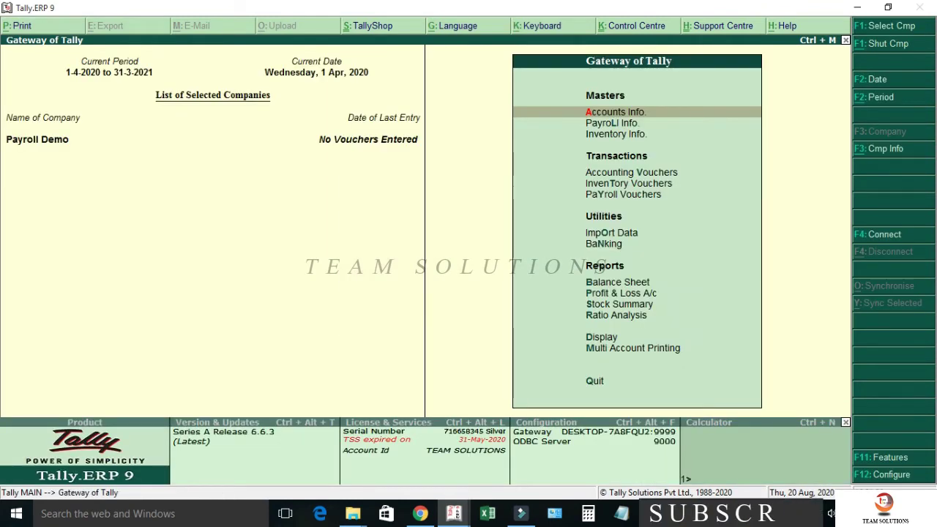
key("Down")
key("Down")
key("Down")
key("Down")
key("Down")
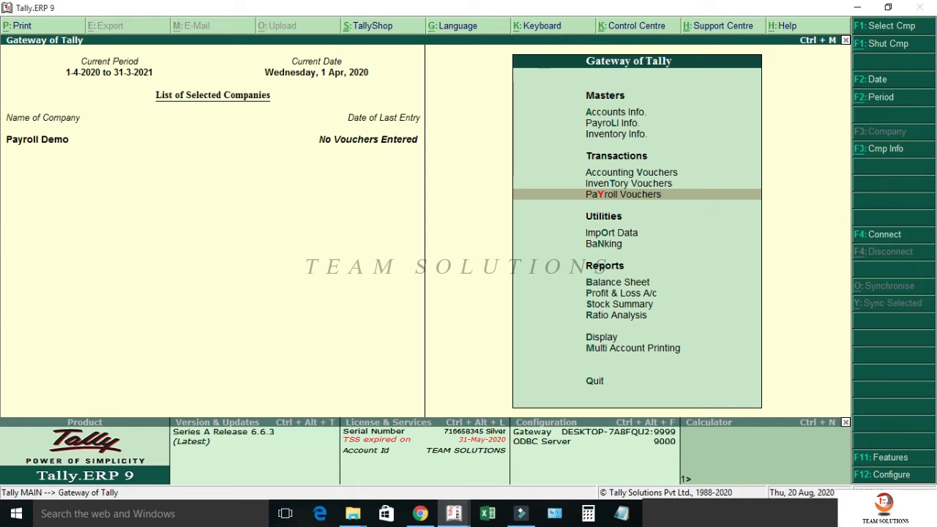
key("Return")
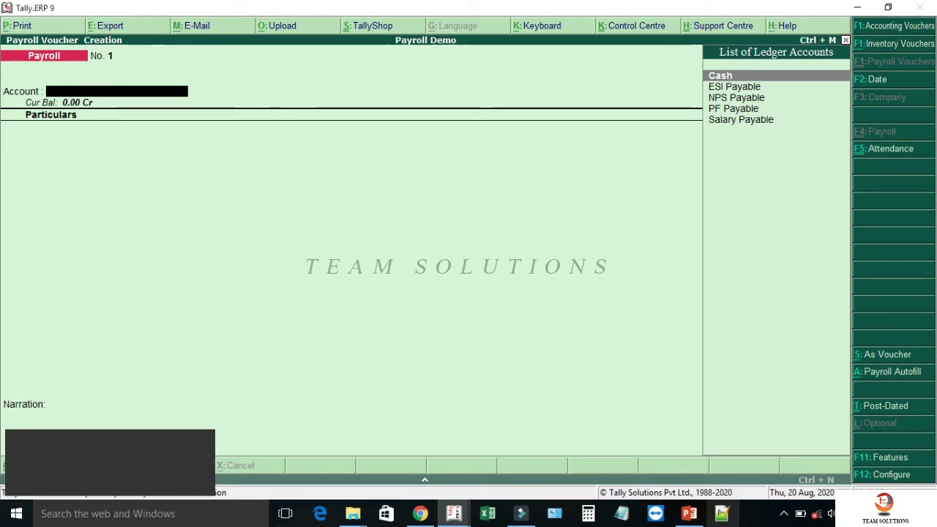
key("ctrl+F5")
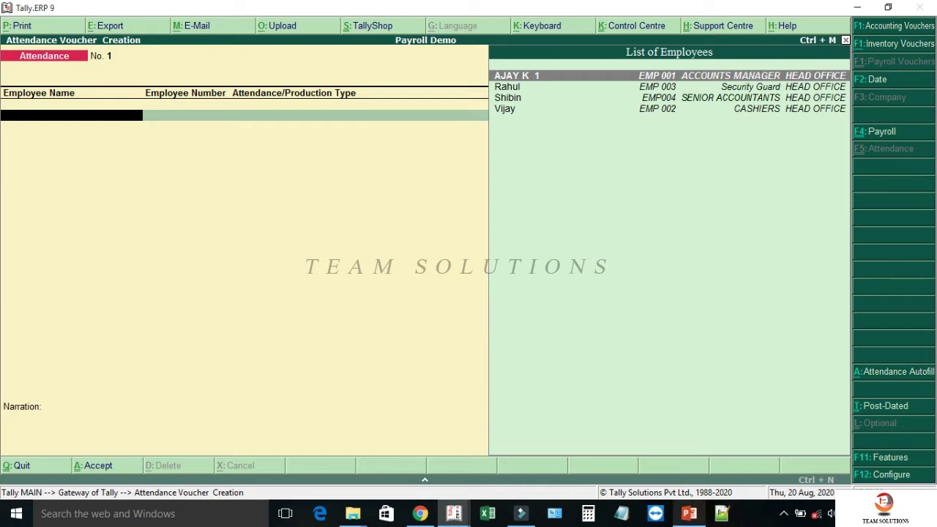
- Auto-fill the 30-4-2020 voucher with all HEAD OFFICE employees as ABSENT at 0, sorted by name
key("Return")
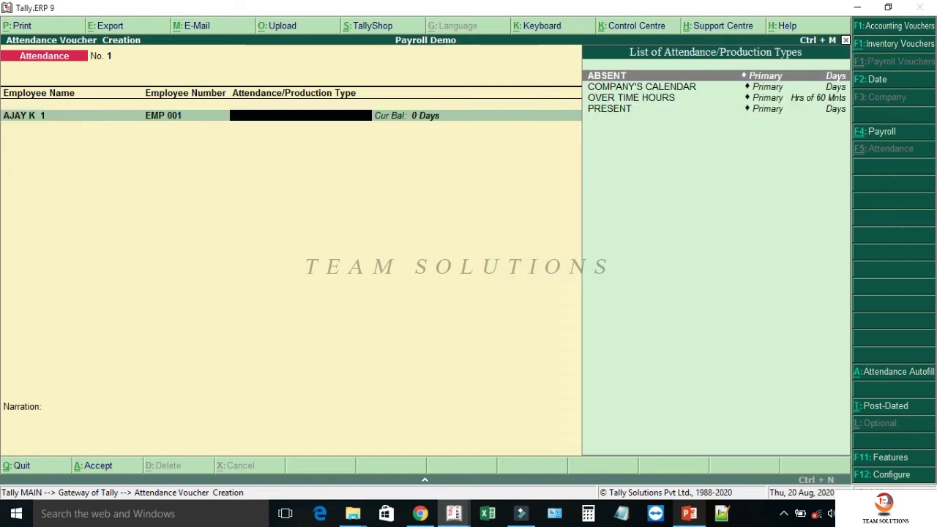
key("Return")
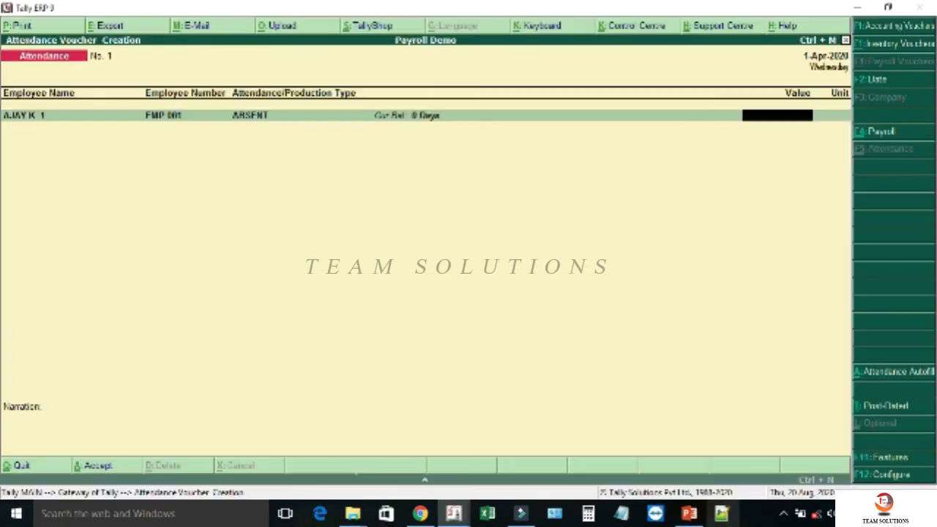
key("alt+a")
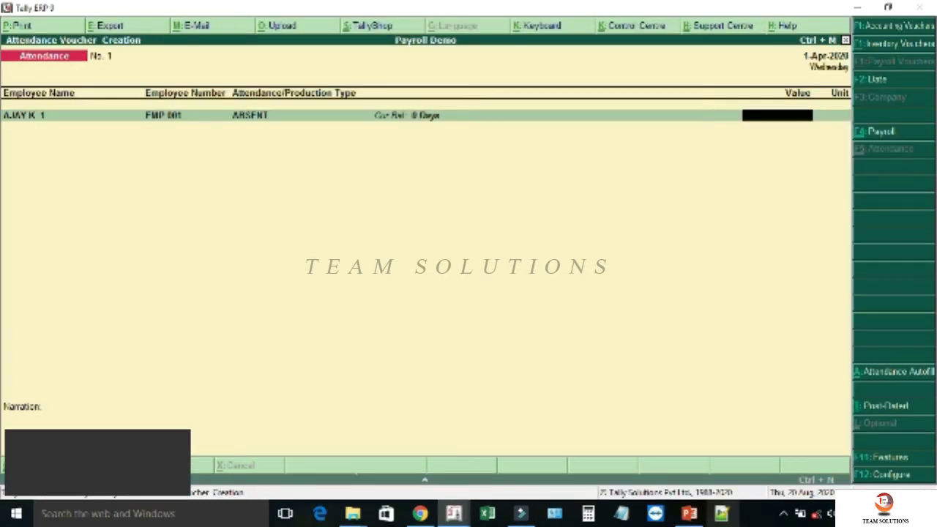
type("30-4-2020")
key("Return")
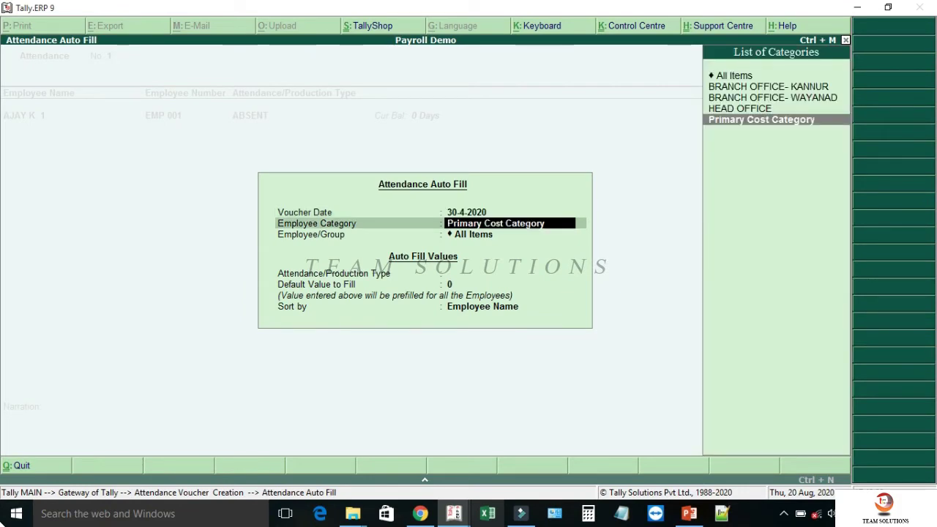
key("Up")
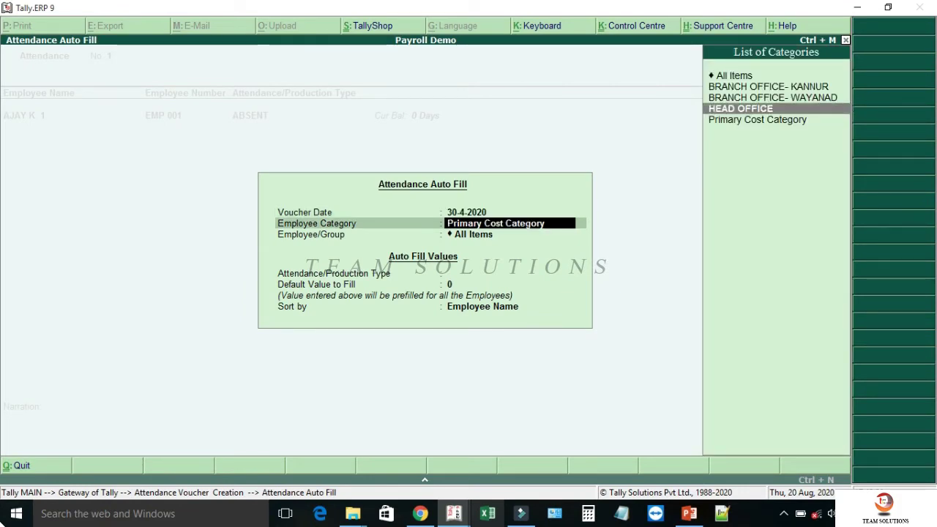
key("Return")
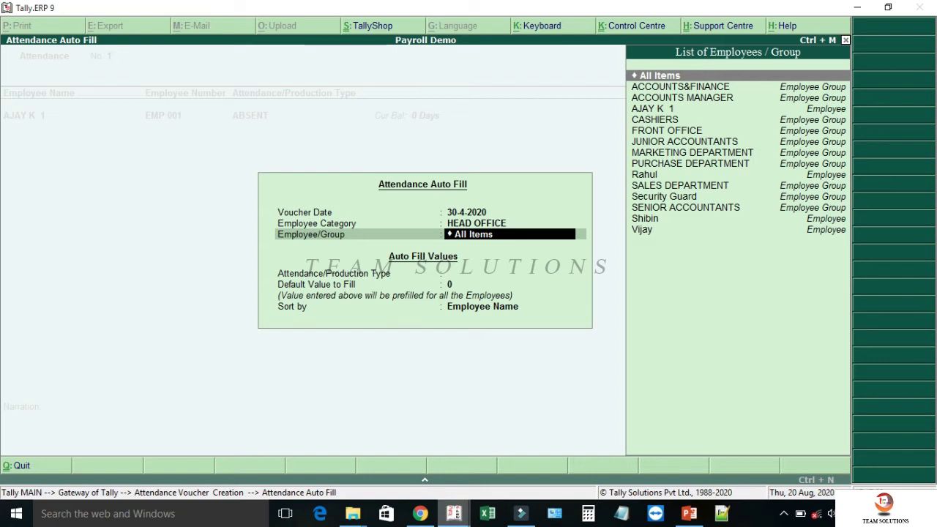
key("Return")
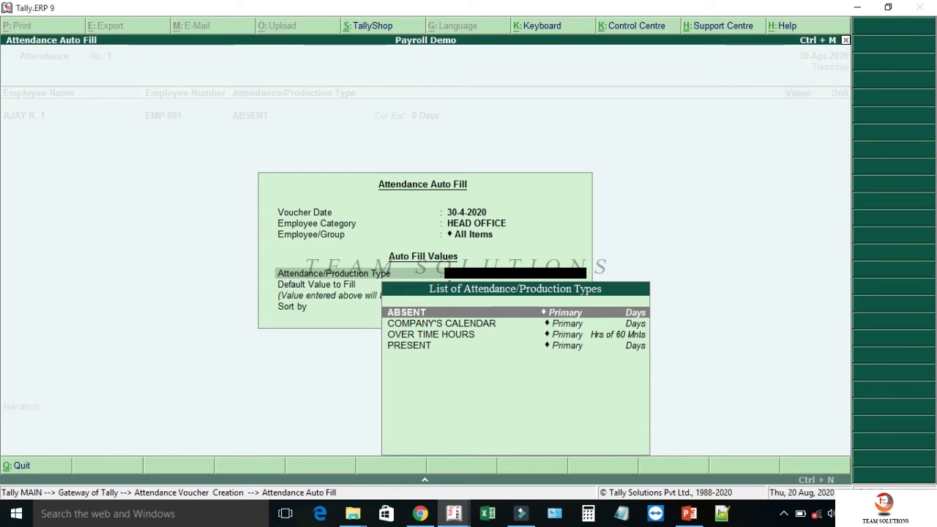
key("Return")
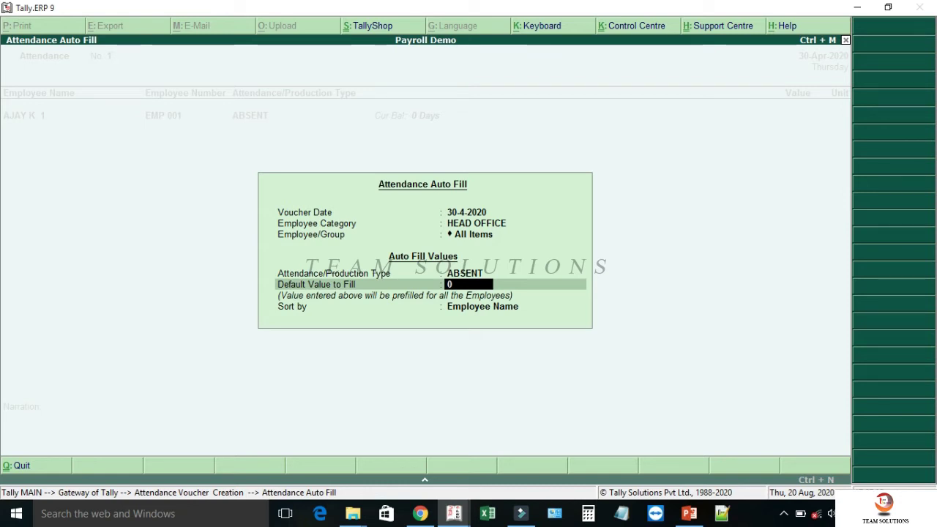
key("Return")
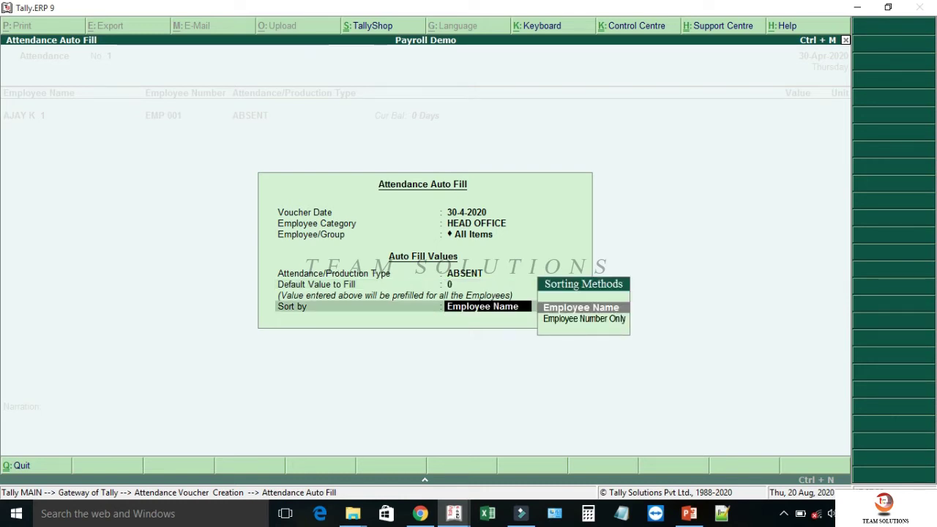
key("Return")
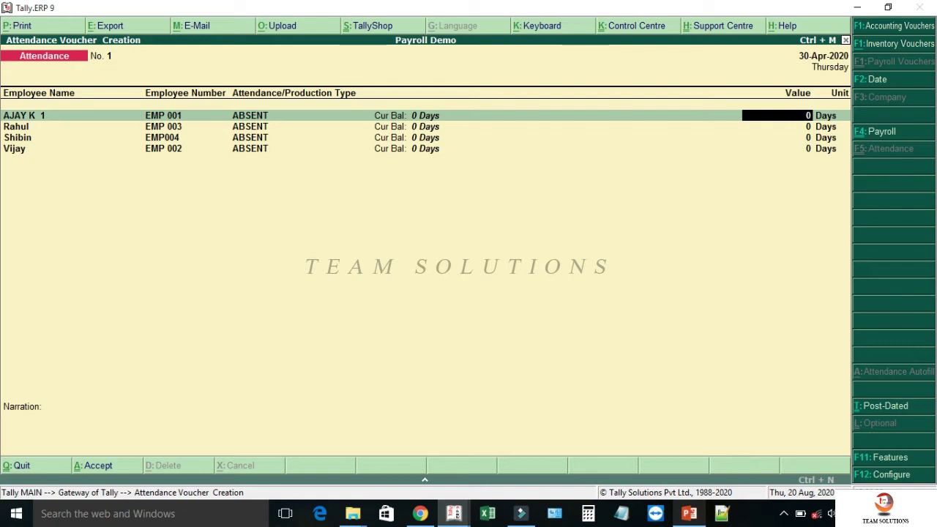
- Enter 5 absent days for one employee, then discard the voucher and start a new one
key("Return")
key("Return")
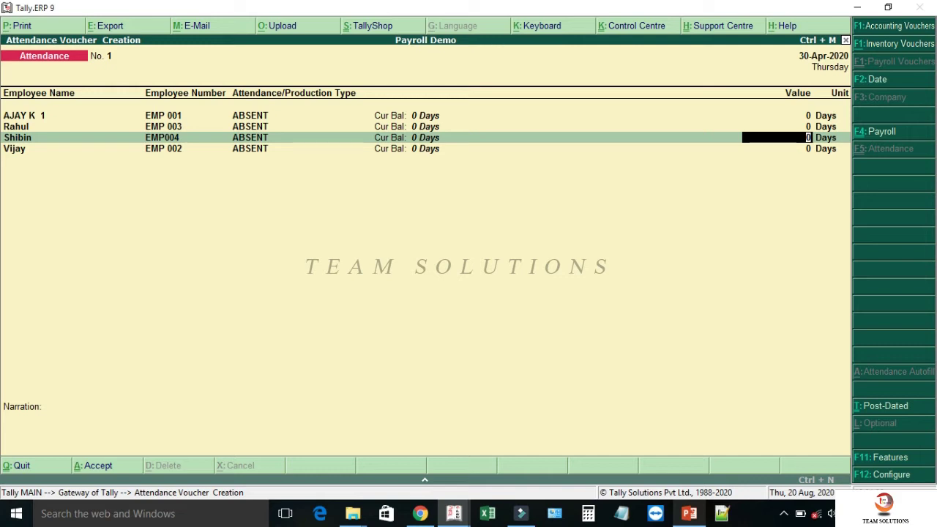
type("5")
key("Return")
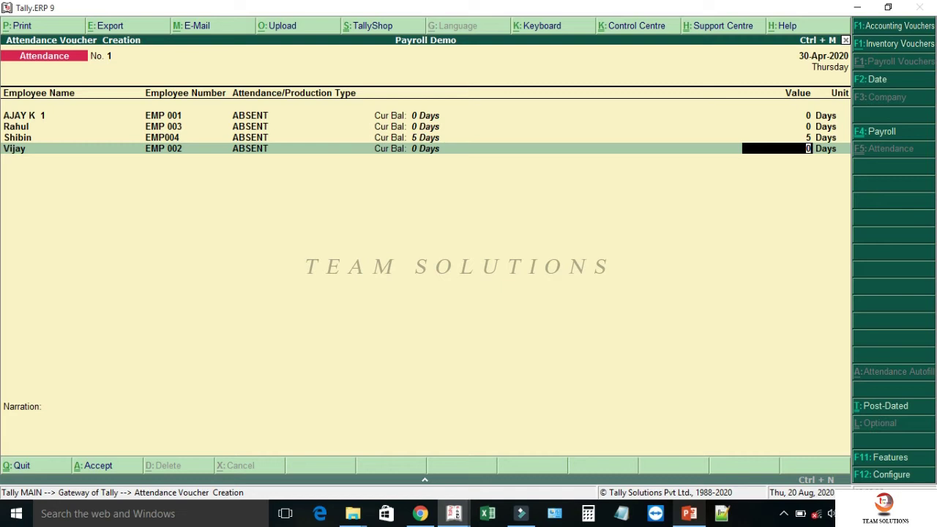
key("Up")
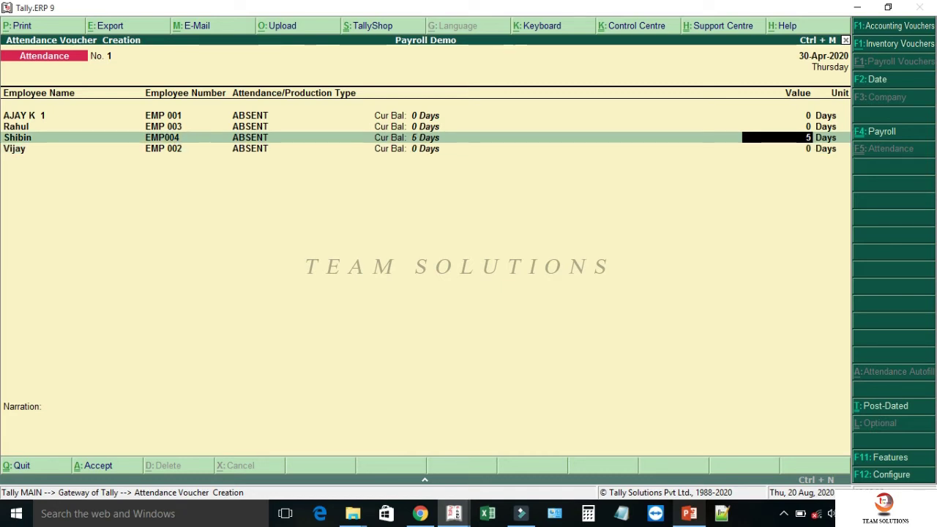
key("Up")
key("Up")
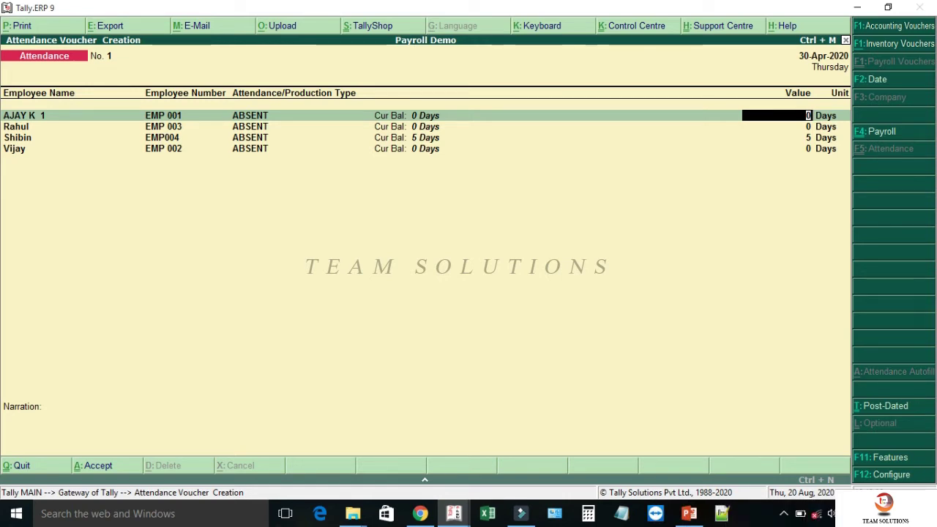
key("Escape")
key("Return")
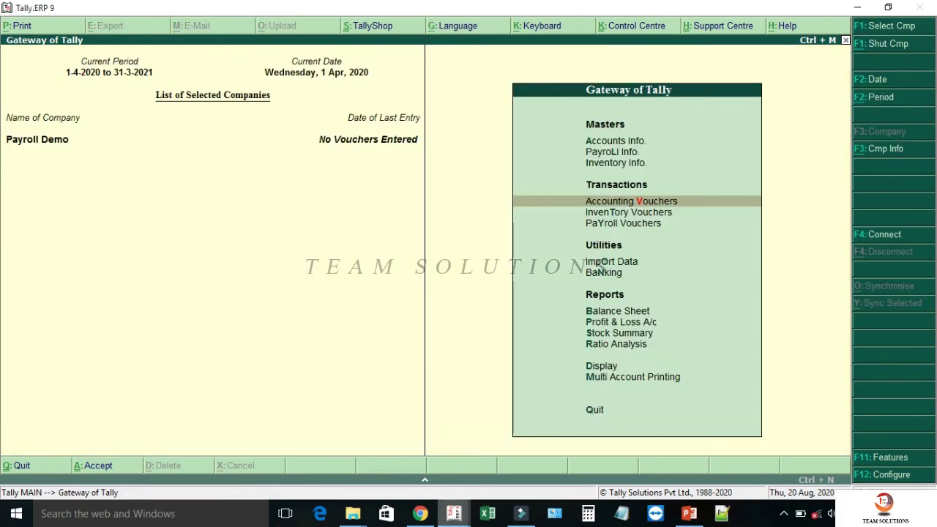
key("Down")
key("Down")
key("Return")
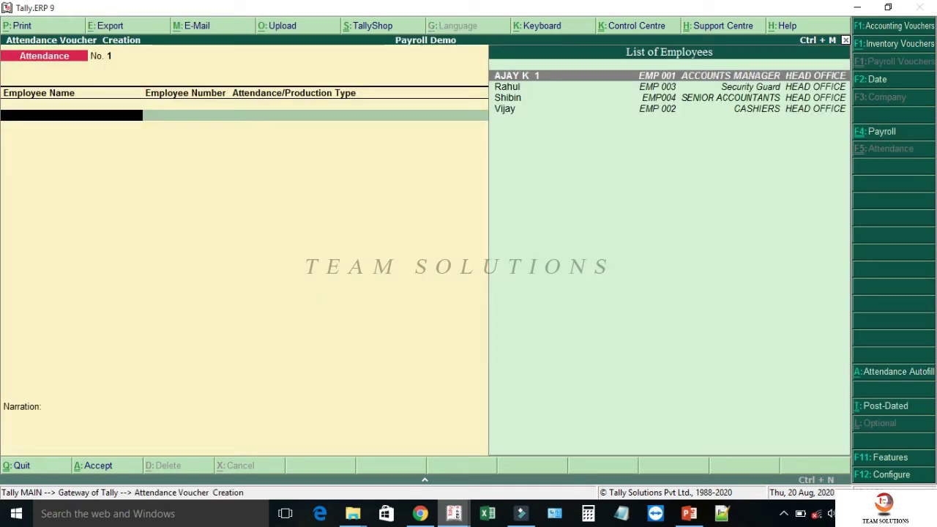
- Auto-fill 30-4-2020 for all HEAD OFFICE employees with COMPANY'S CALENDAR at 22 days
key("alt+a")
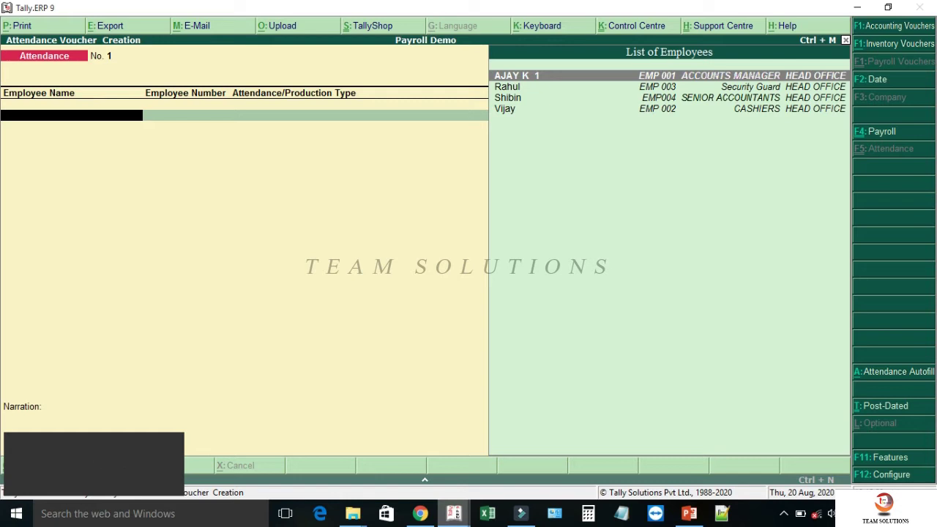
type("30.4")
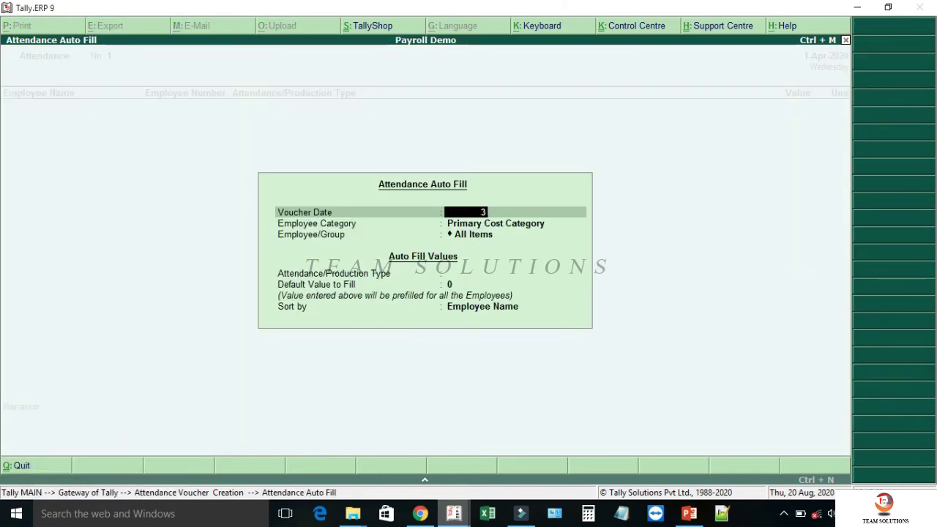
key("Return")
key("Up")
key("Return")
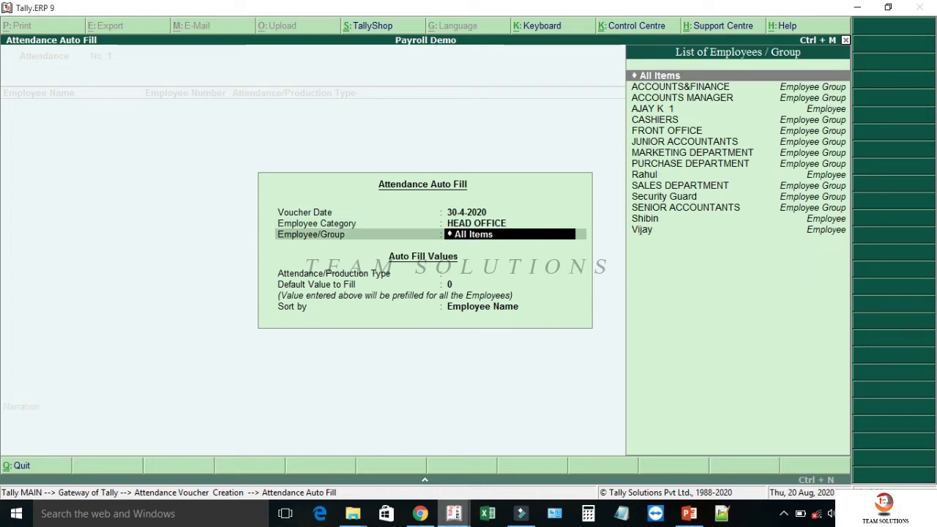
key("Return")
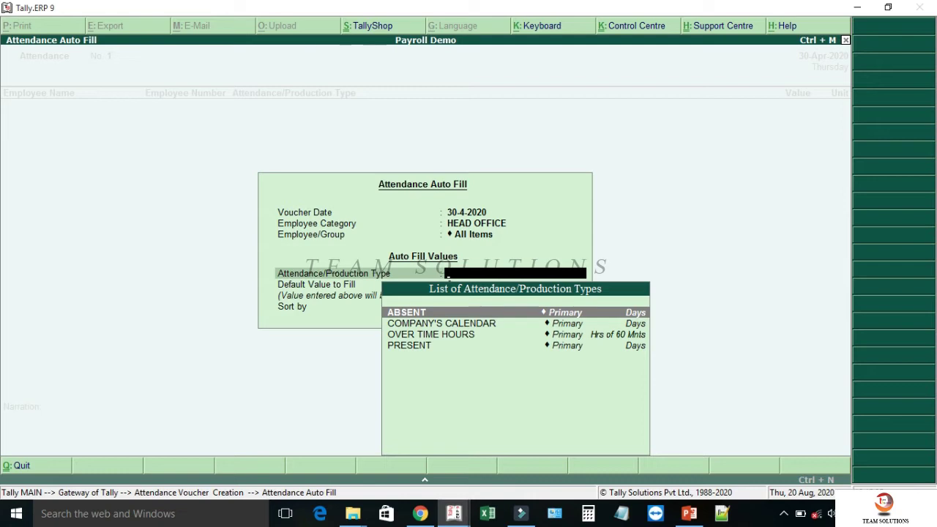
key("Down")
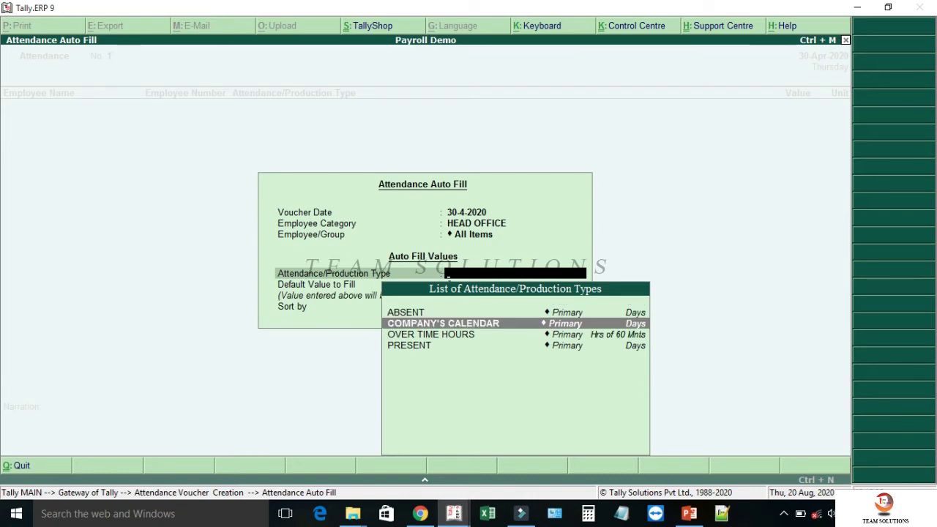
key("Return")
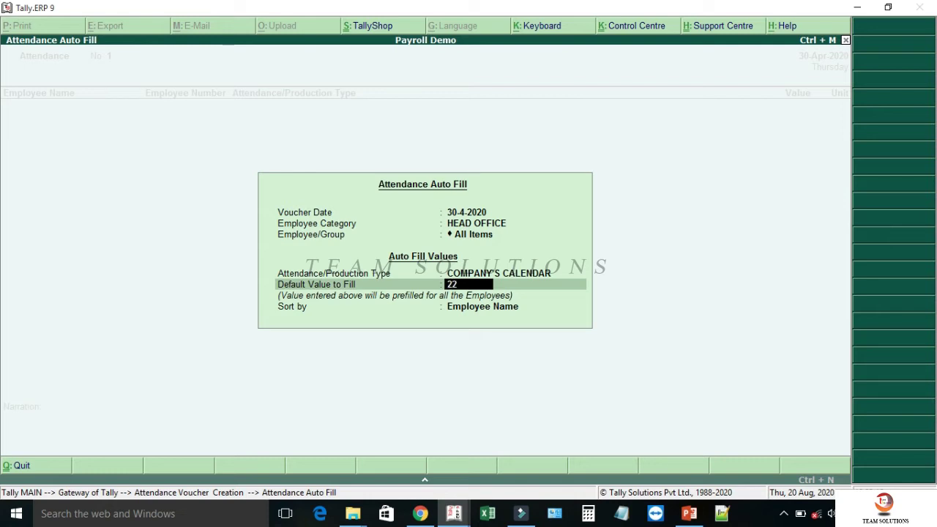
key("Return")
key("Return")
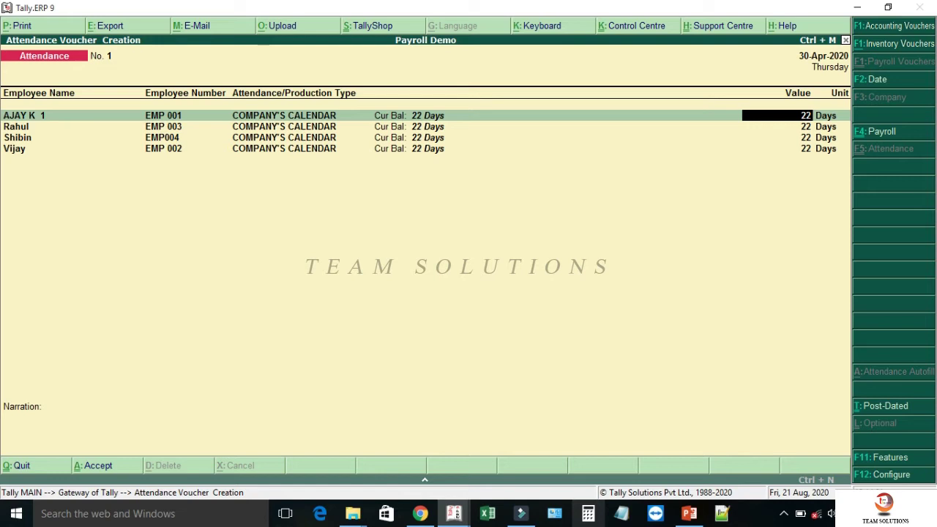
- Discard the 22-day calendar voucher and start a fresh attendance voucher
key("BackSpace")
key("Escape")
key("Return")
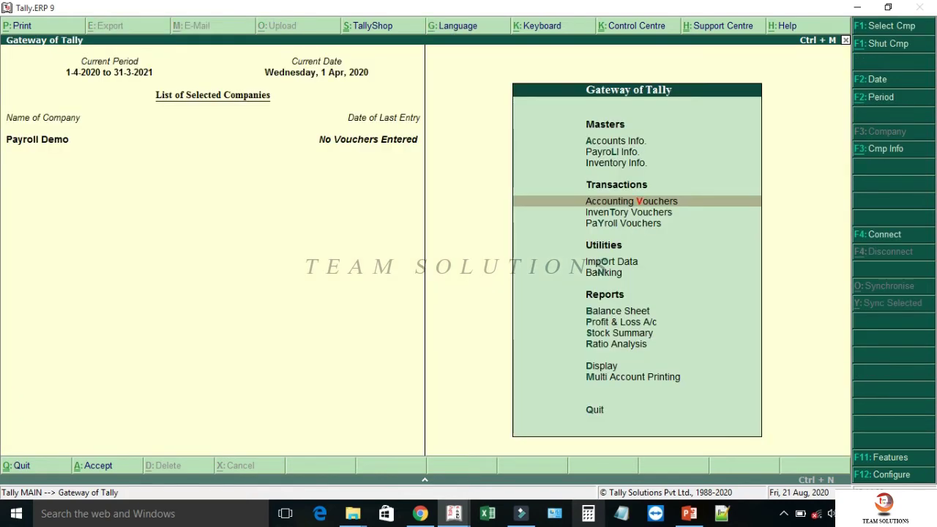
key("Down")
key("Down")
key("Return")
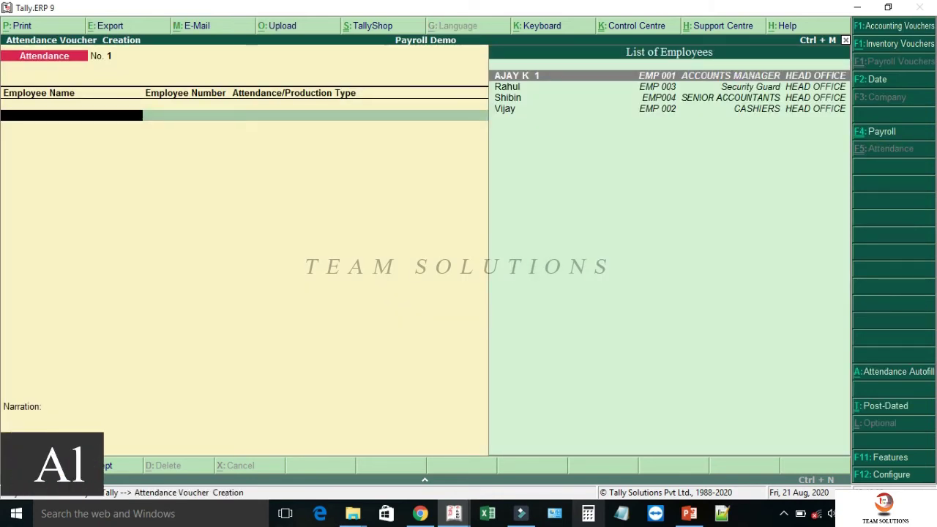
- Auto-fill 30-4-2020 for all HEAD OFFICE employees as ABSENT with default value 0
key("alt+a")
type("30.")
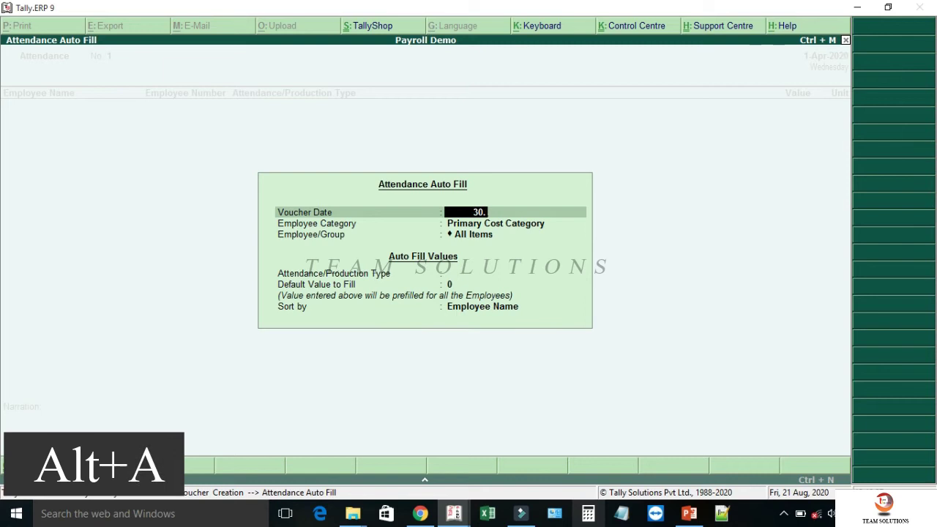
key("Return")
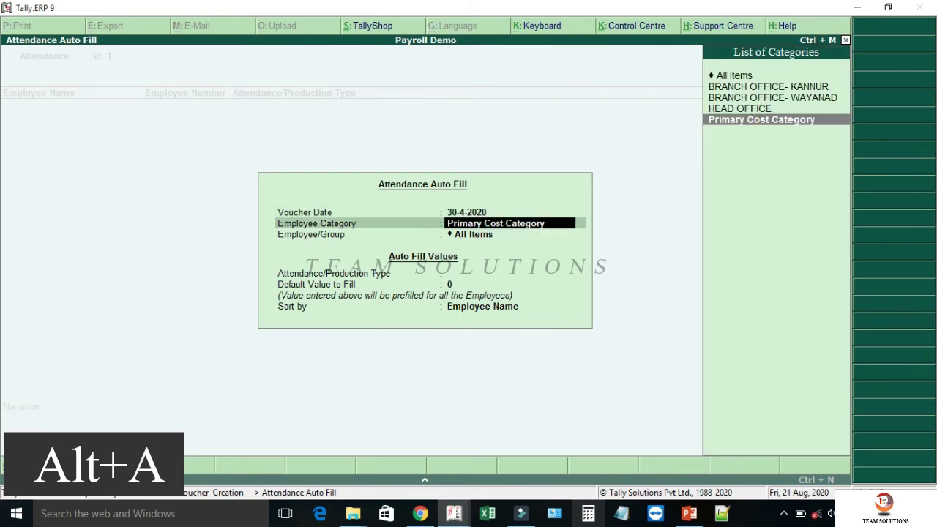
key("Up")
key("Return")
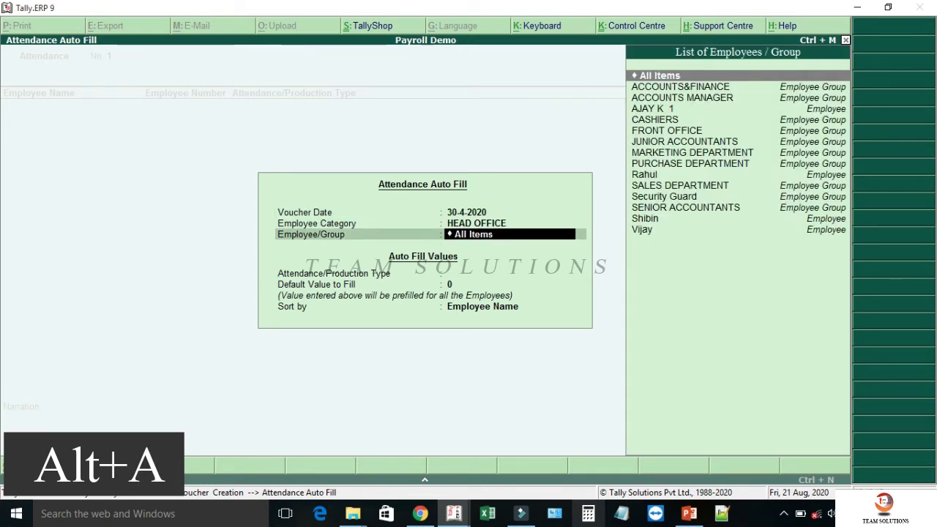
key("Return")
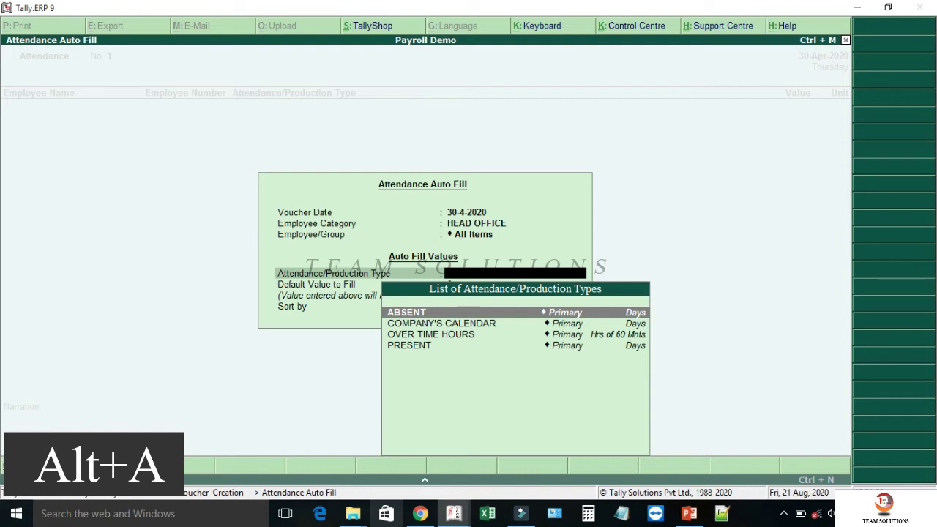
key("Return")
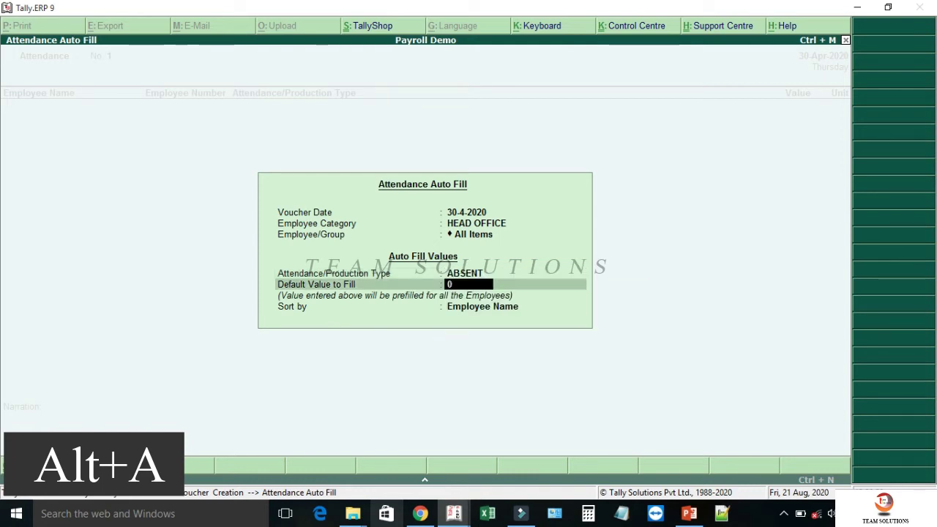
key("Return")
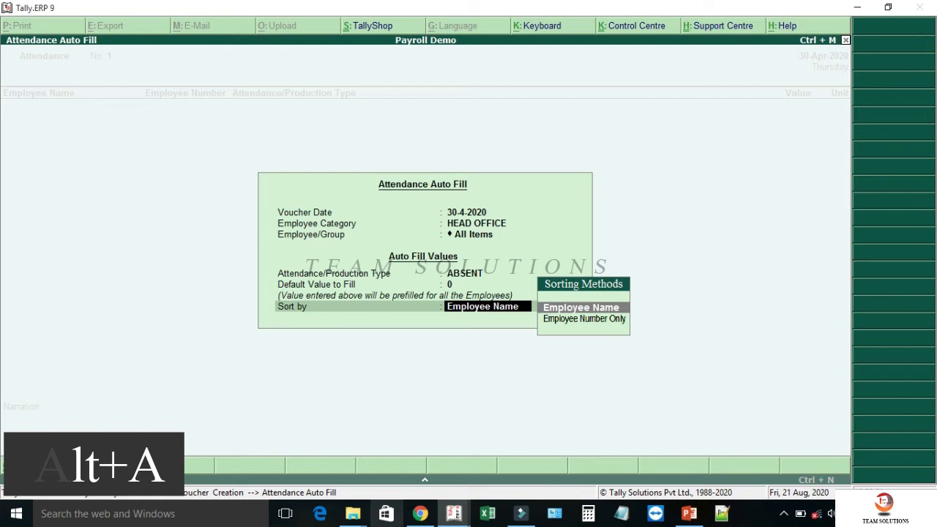
key("Return")
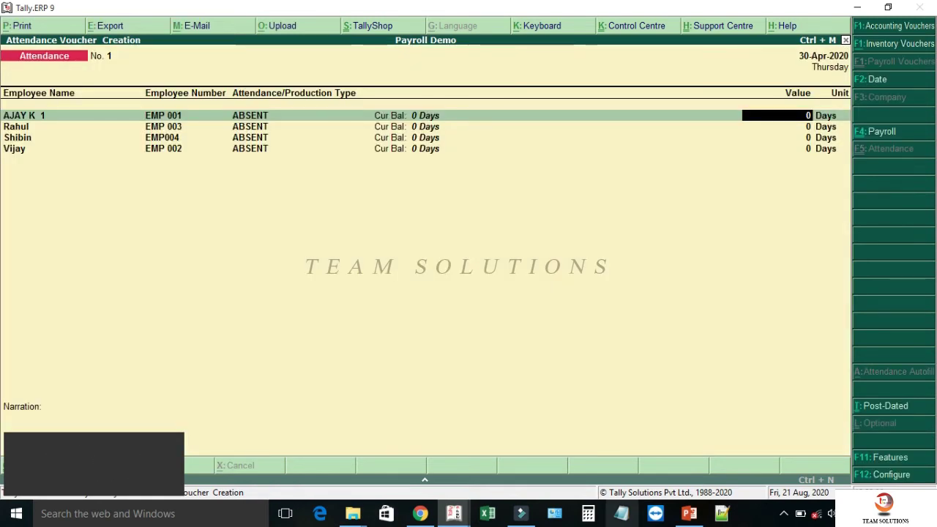
- Enter 1 and 2 ABSENT days for two employees, then open Attendance Configuration with F12
key("Return")
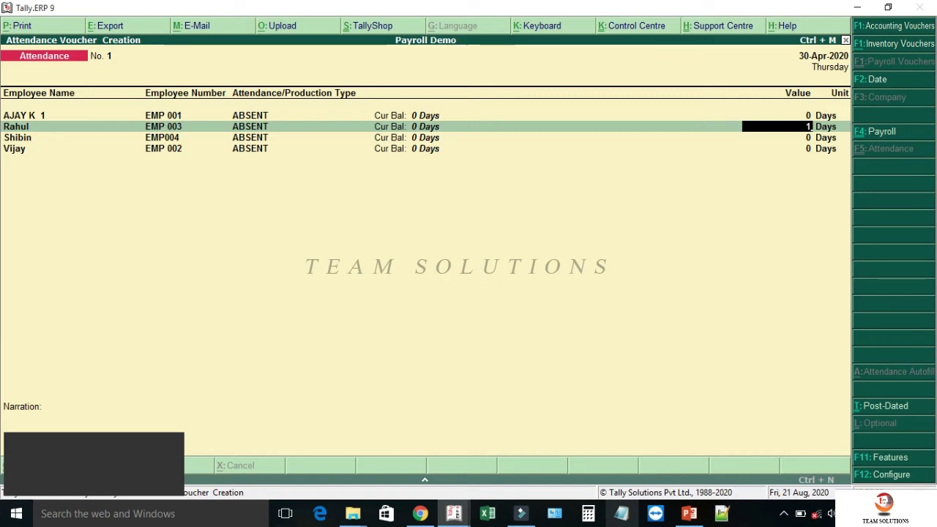
key("Return")
type("2")
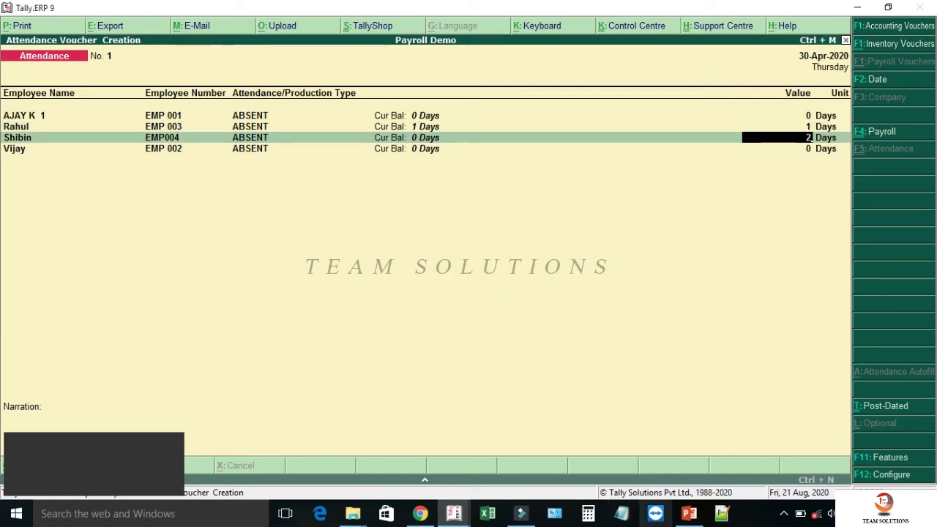
key("Return")
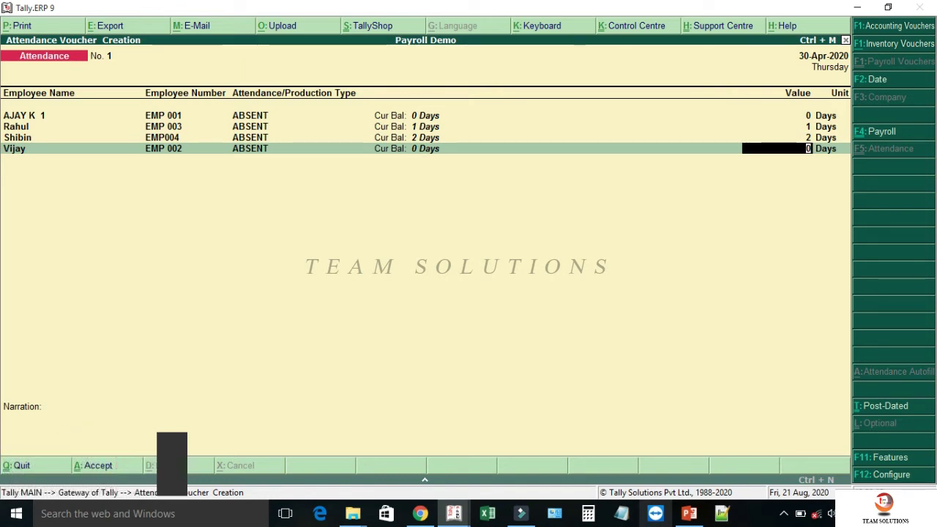
key("F12")
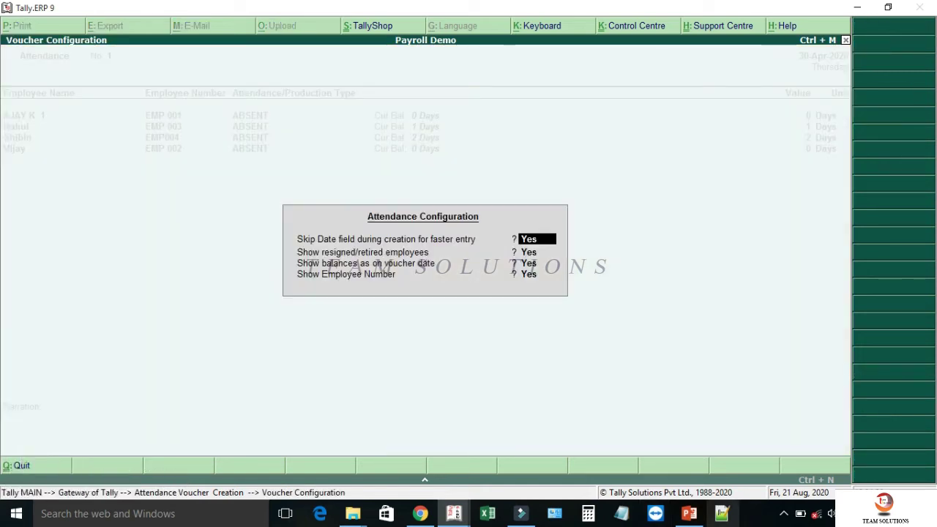
- Leave all Attendance Configuration options at Yes and proceed to the voucher's save confirmation
key("Return")
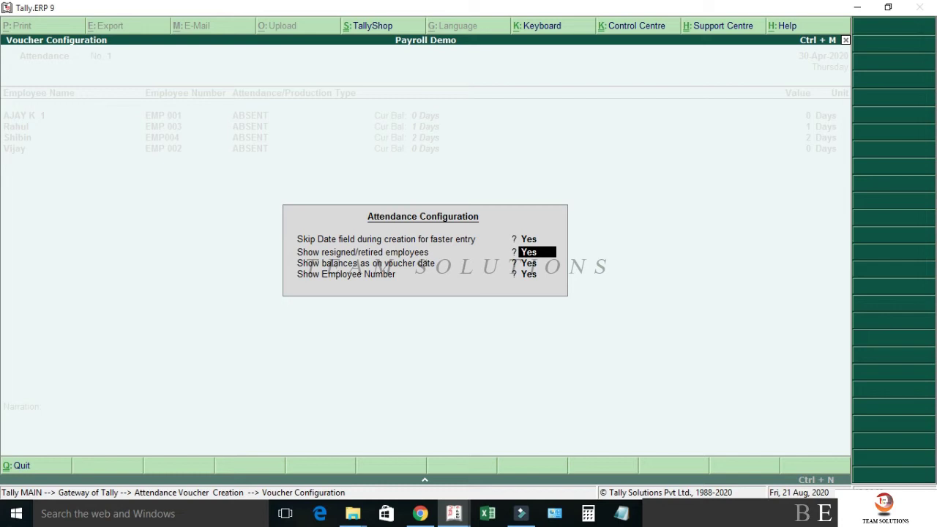
key("Return")
key("Return")
key("Return")
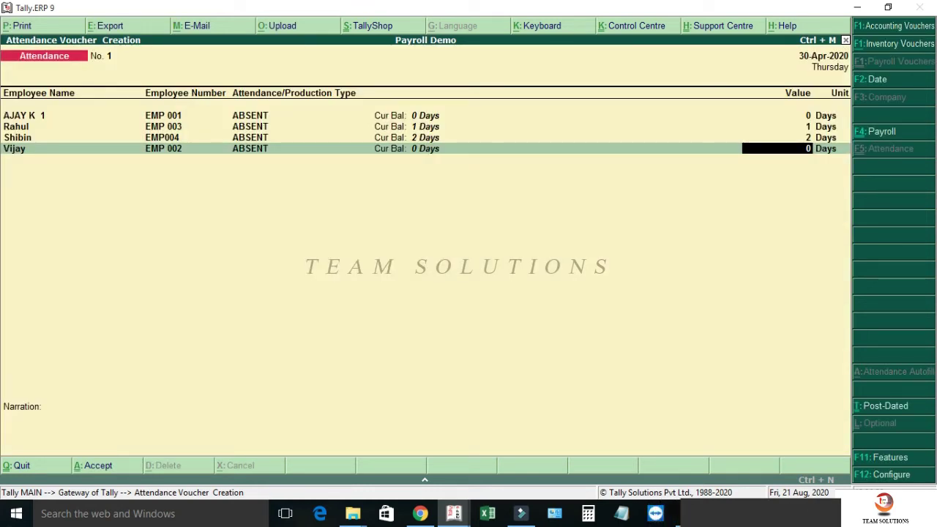
key("Return")
key("Return")
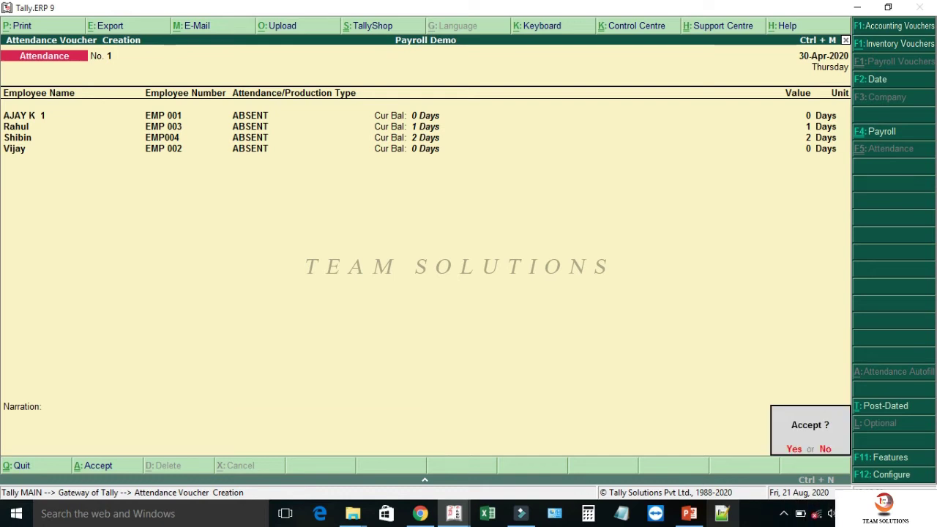
key("Return")
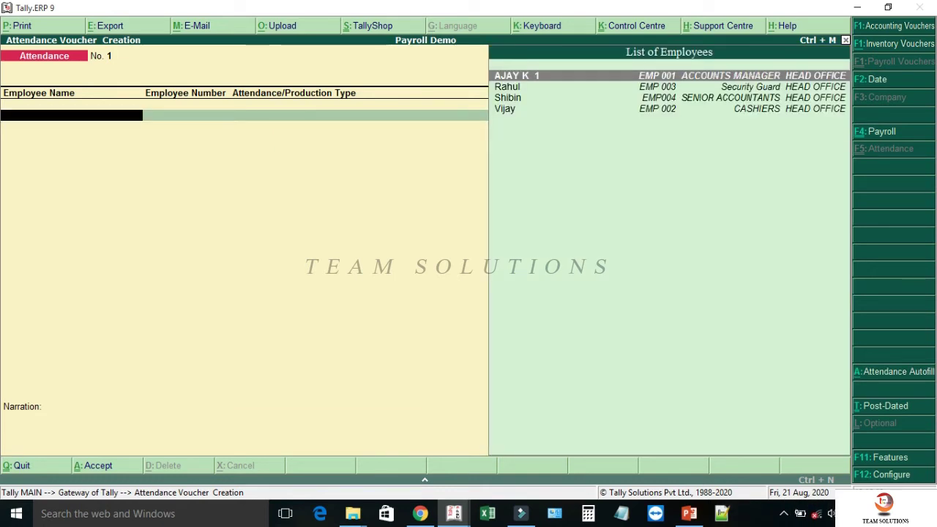
- Auto-fill 30-4-2020 with all HEAD OFFICE employees under OVER TIME HOURS at 0, sorted by name
key("alt+a")
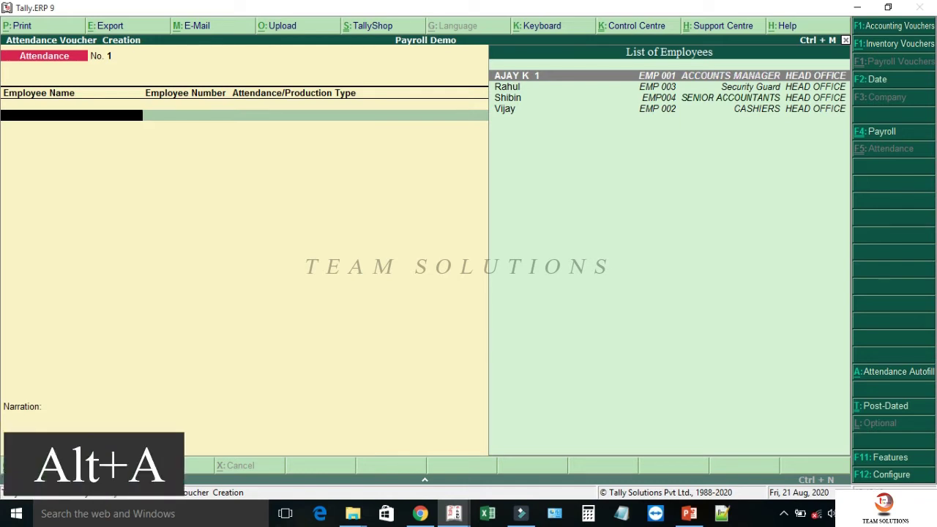
type("3")
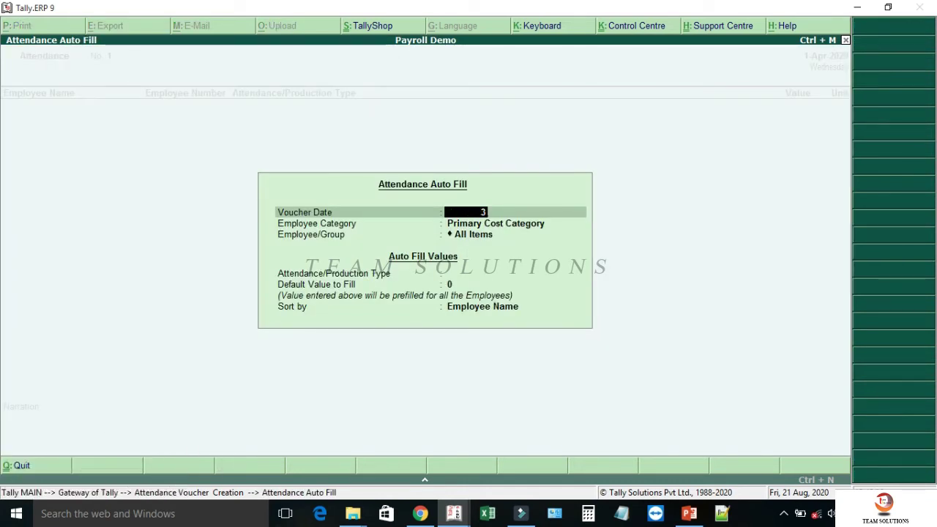
type("0.4")
key("Return")
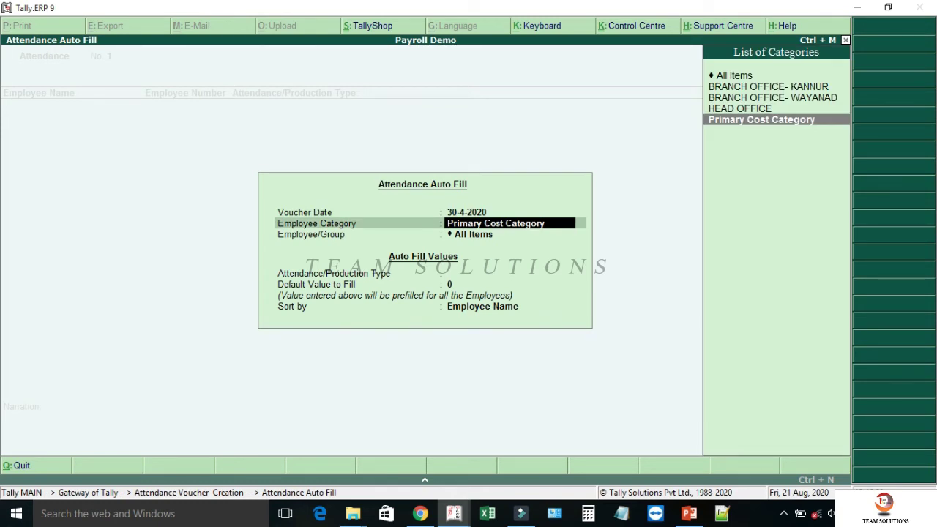
key("Up")
key("Return")
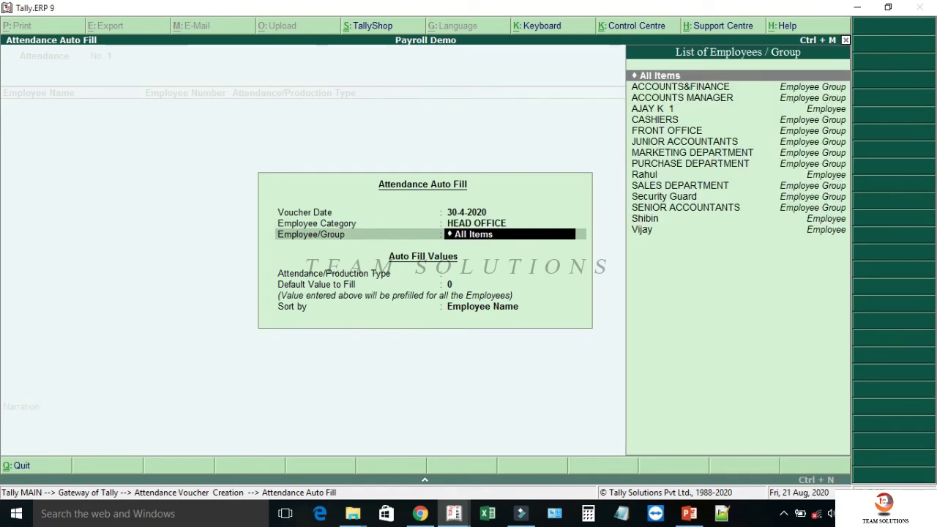
key("Return")
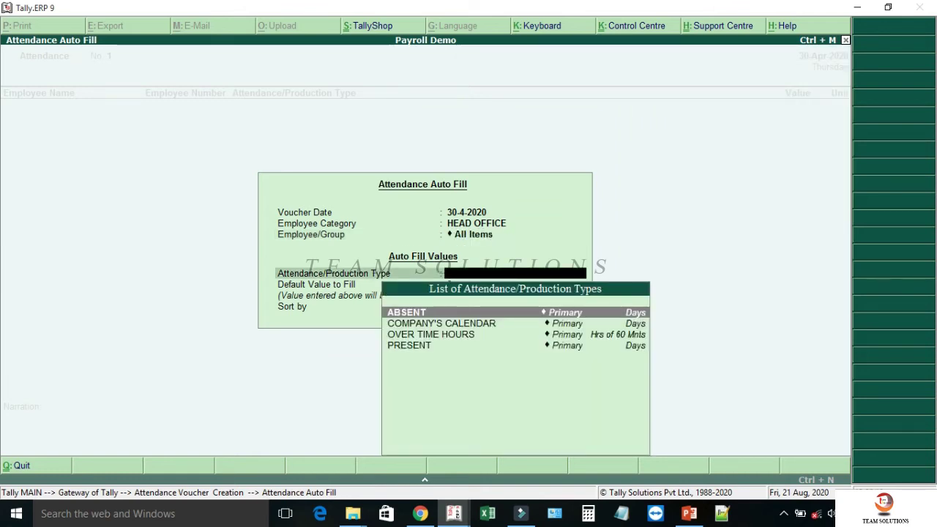
key("Down")
key("Down")
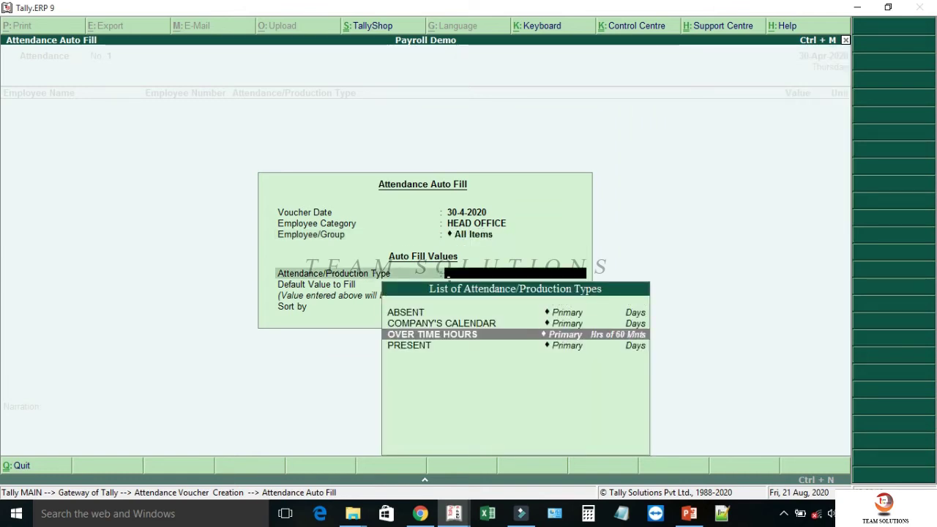
key("Return")
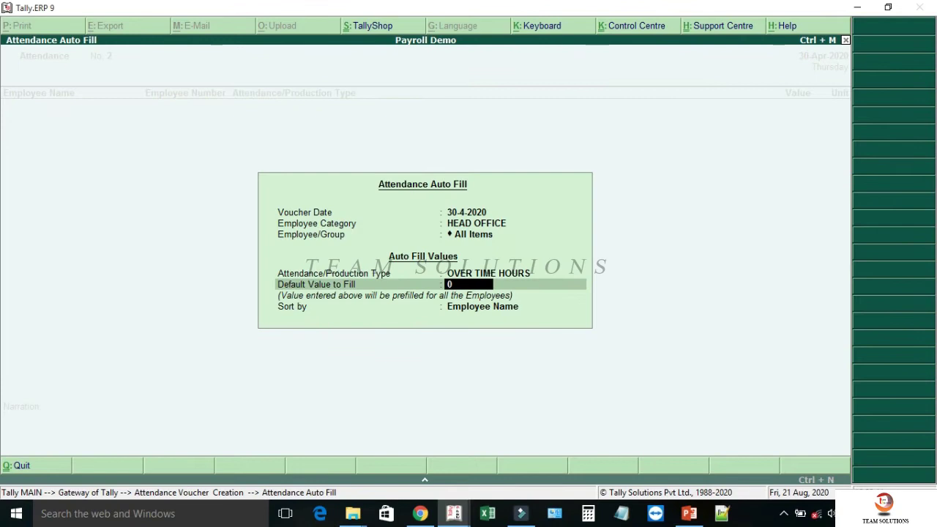
key("Return")
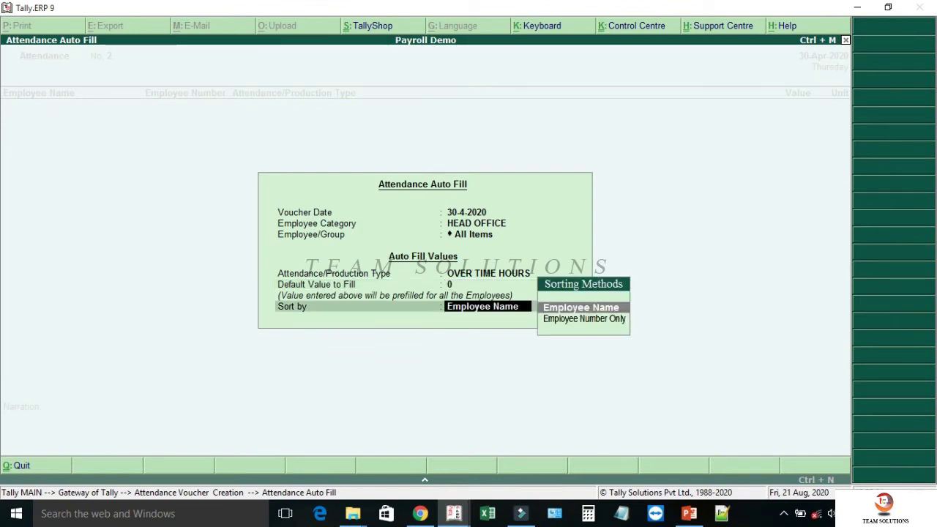
key("Return")
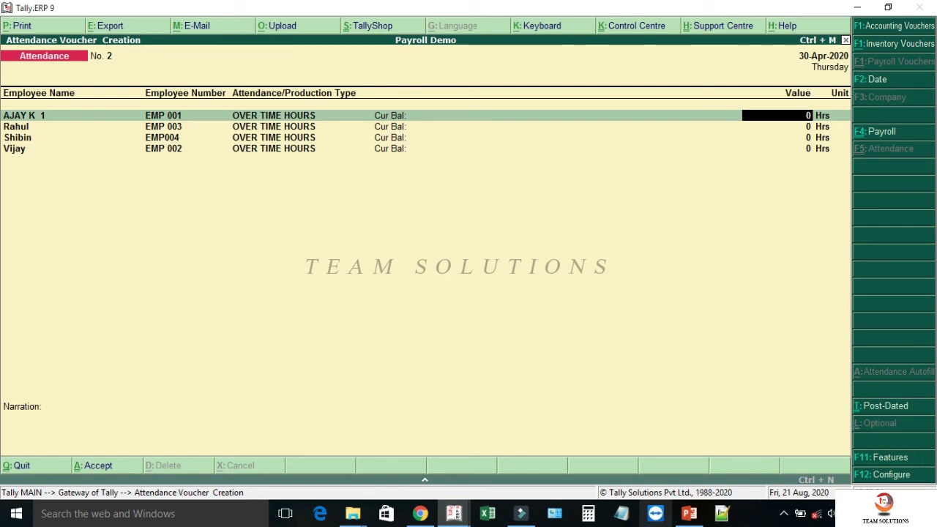
- Enter 5-30 overtime hours for the first employee, correcting the initial 5.3 entry
key("Return")
key("Return")
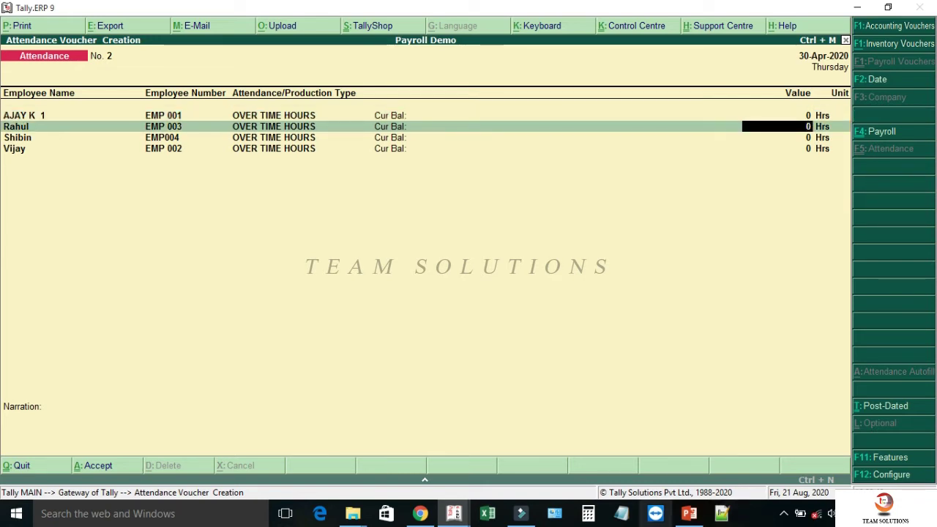
type("5.3")
key("Return")
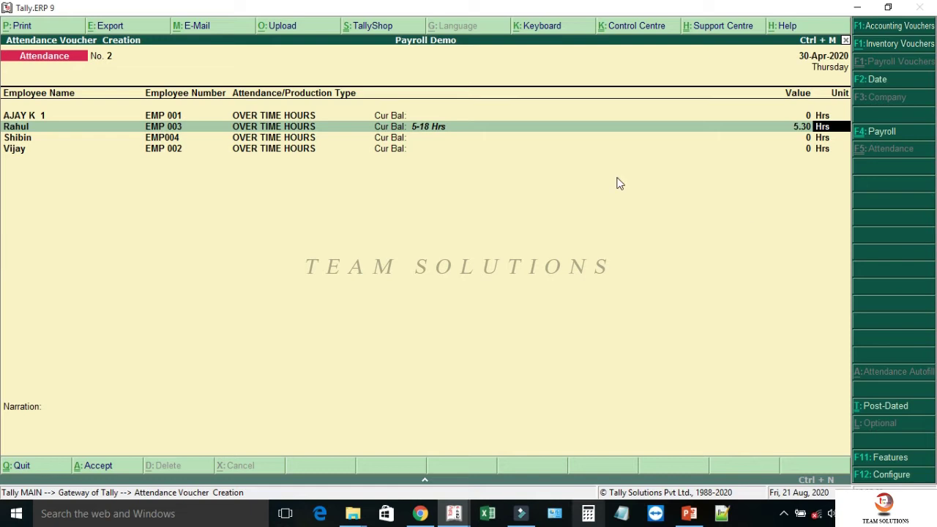
left_click(416, 129)
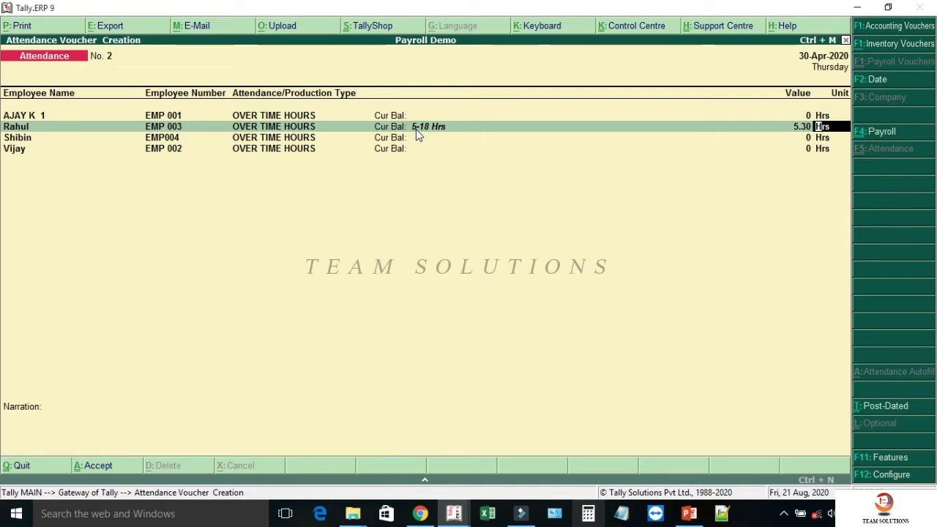
key("BackSpace")
key("BackSpace")
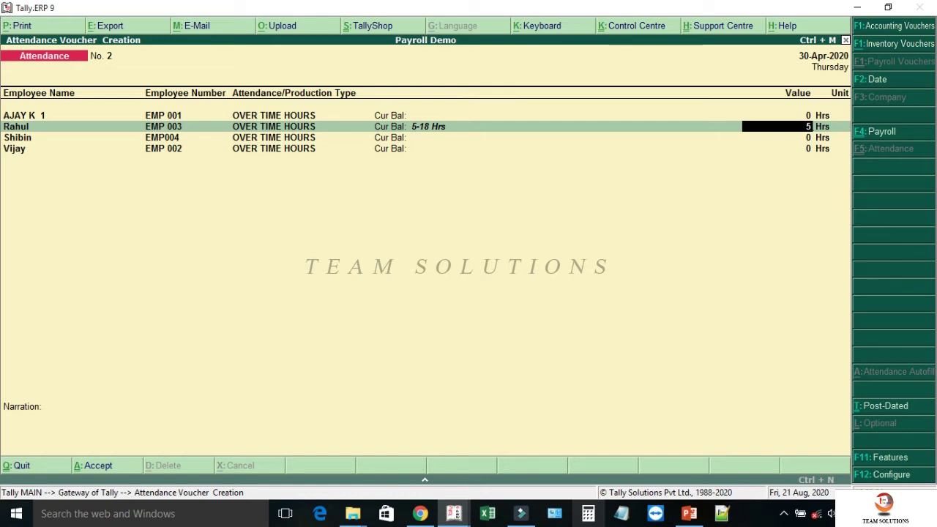
type(".")
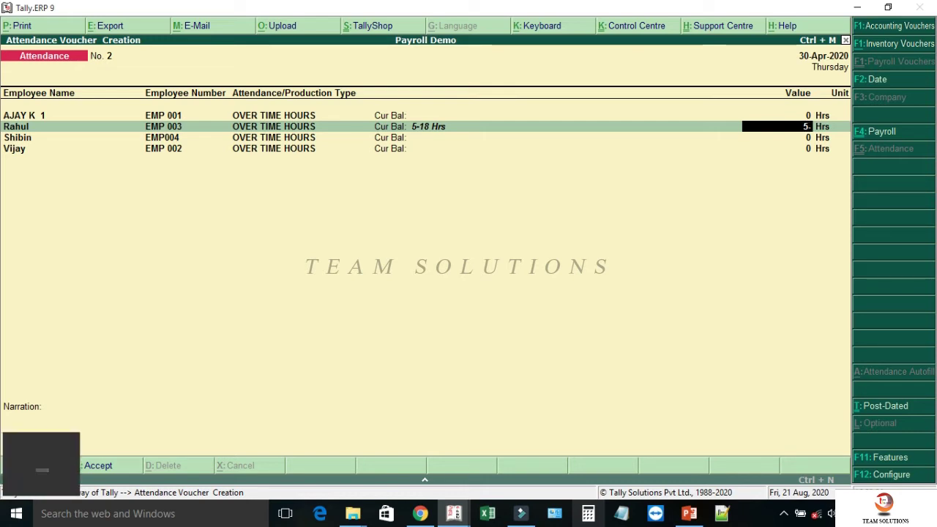
type("30")
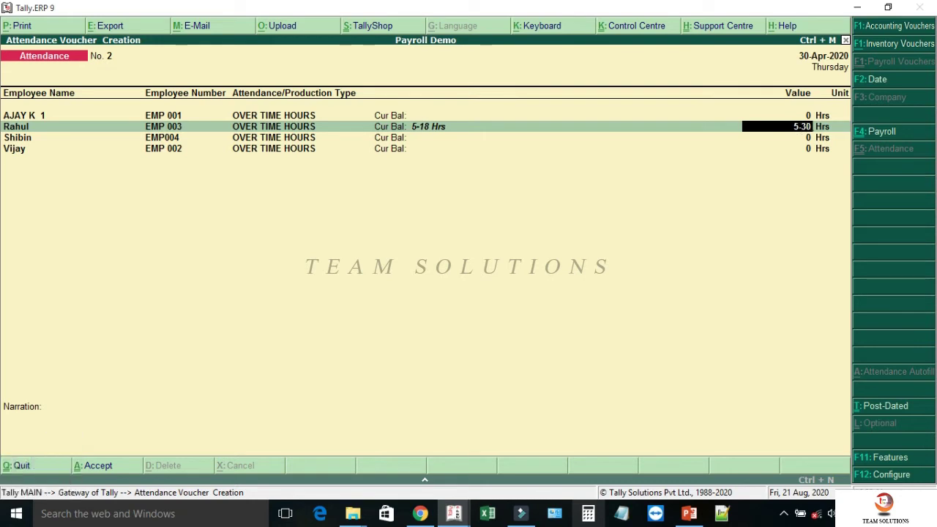
key("Return")
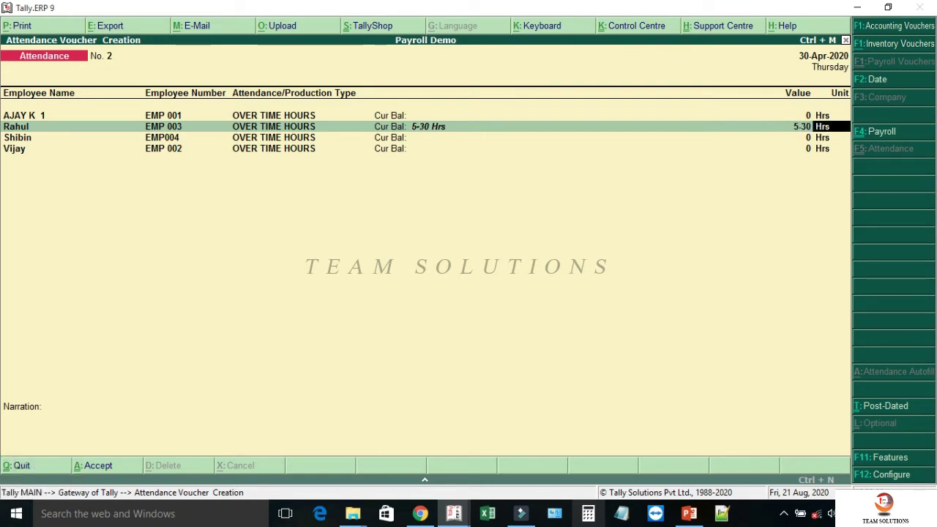
left_click(415, 129)
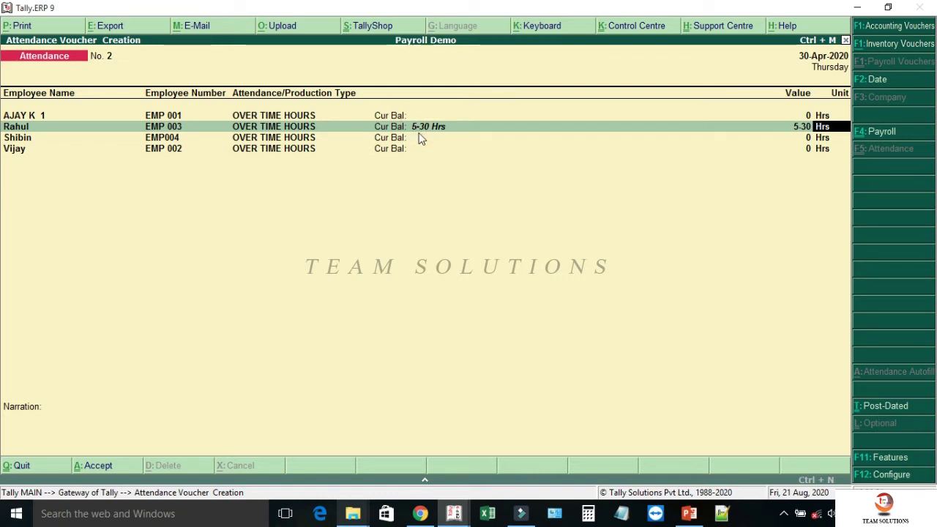
- Enter 3-45 overtime hours for the later employee and move on to the narration
key("Return")
key("Return")
key("Return")
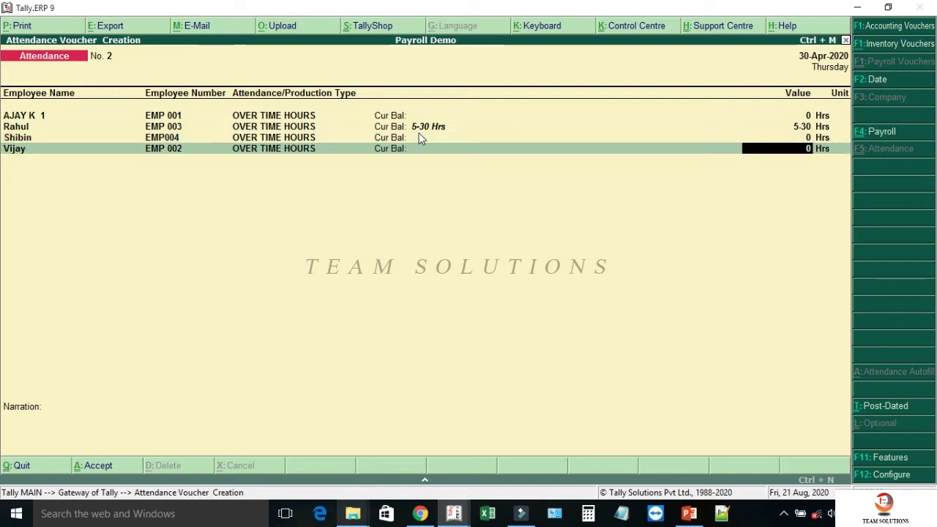
type("3-45")
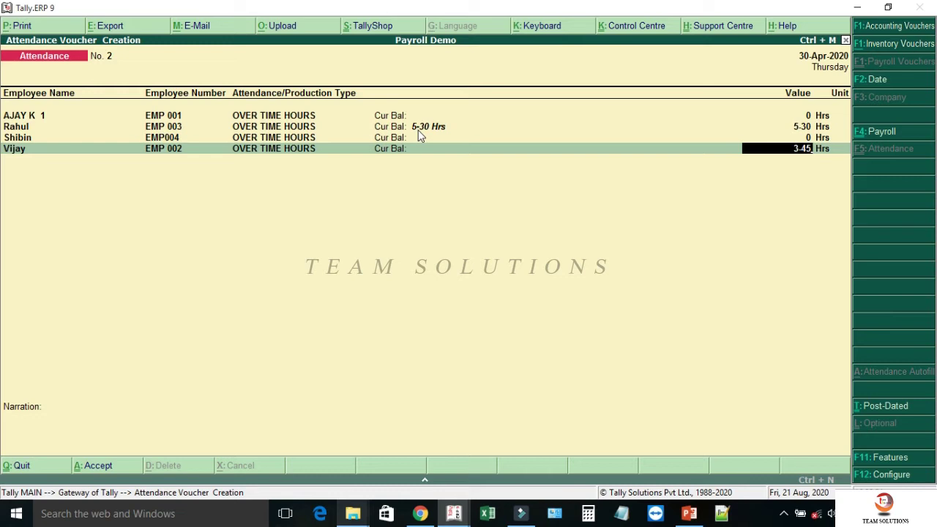
key("Return")
key("Return")
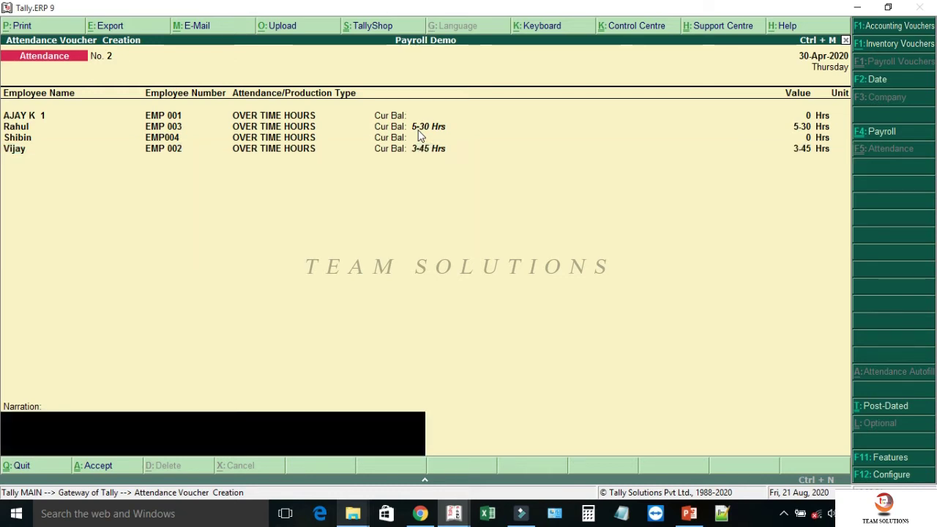
key("Return")
key("Return")
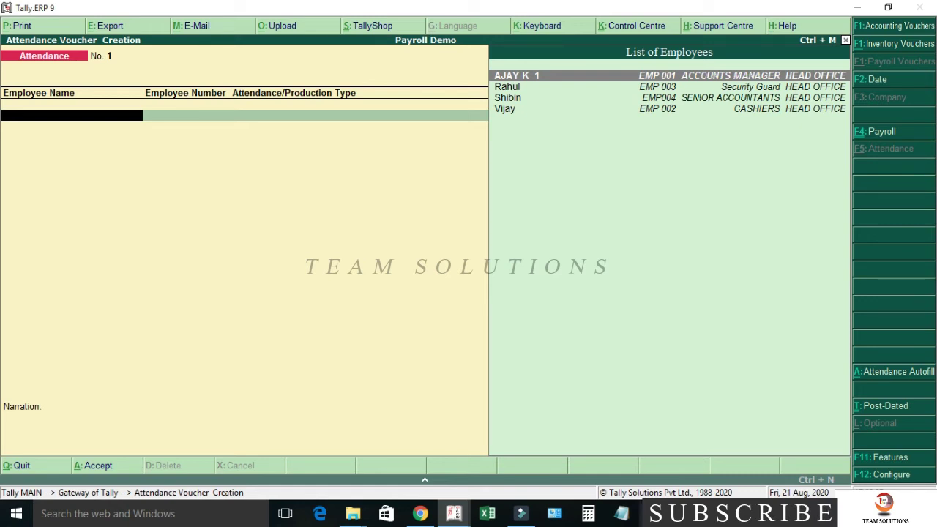
- Switch from the accepted attendance voucher to a new Receipt voucher
key("F6")
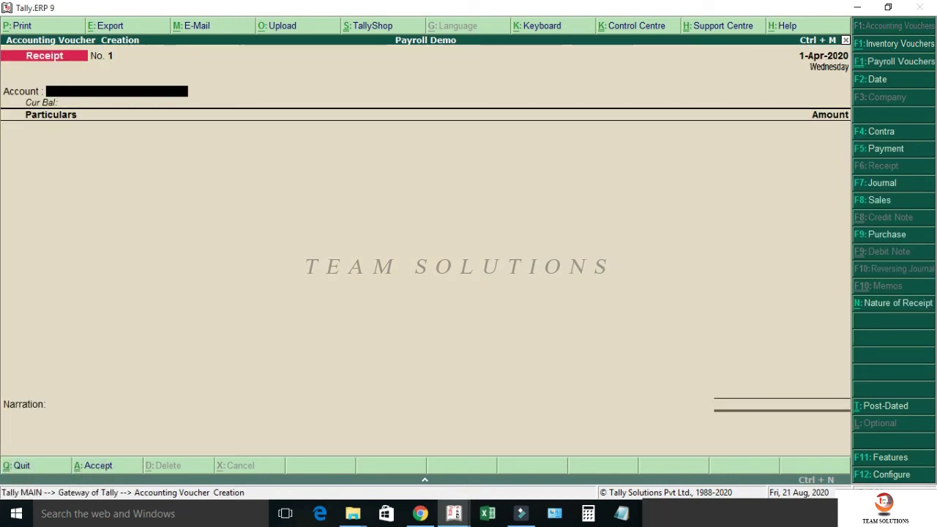
- Create a Federal Bank ledger under Bank Accounts and enter its account number
key("alt+c")
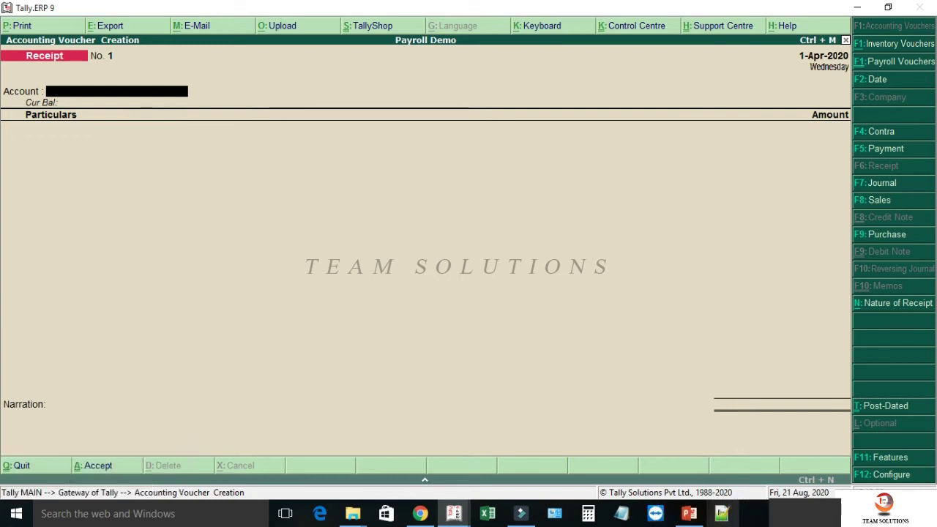
type("Fede")
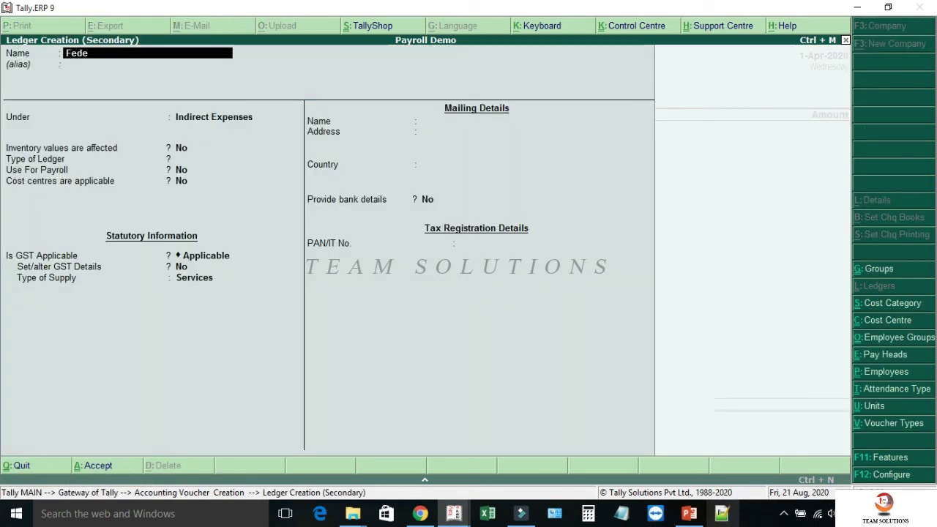
type("ral Bank")
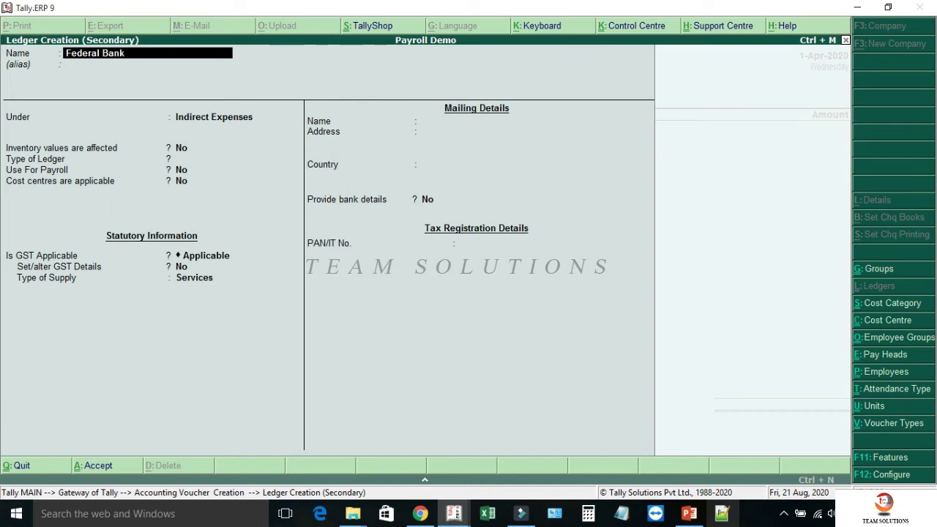
key("Return")
key("Return")
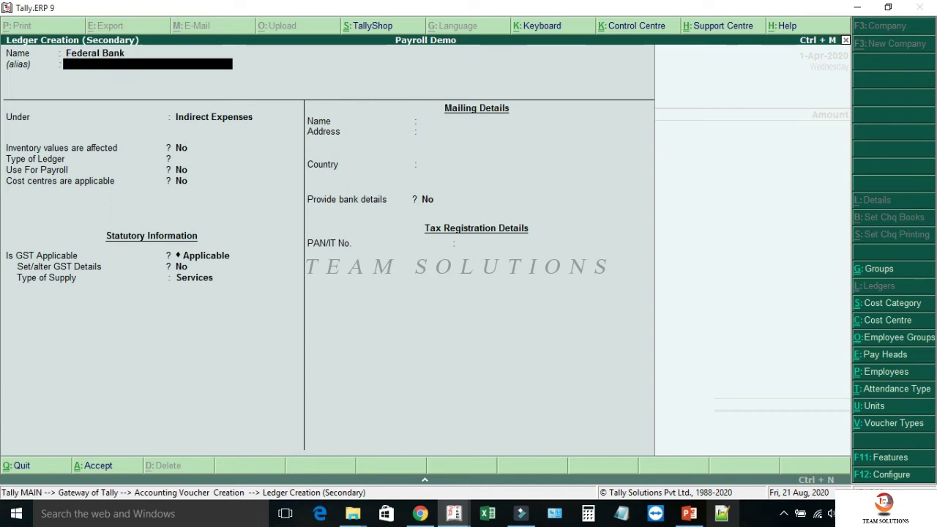
type("b")
key("Return")
key("Return")
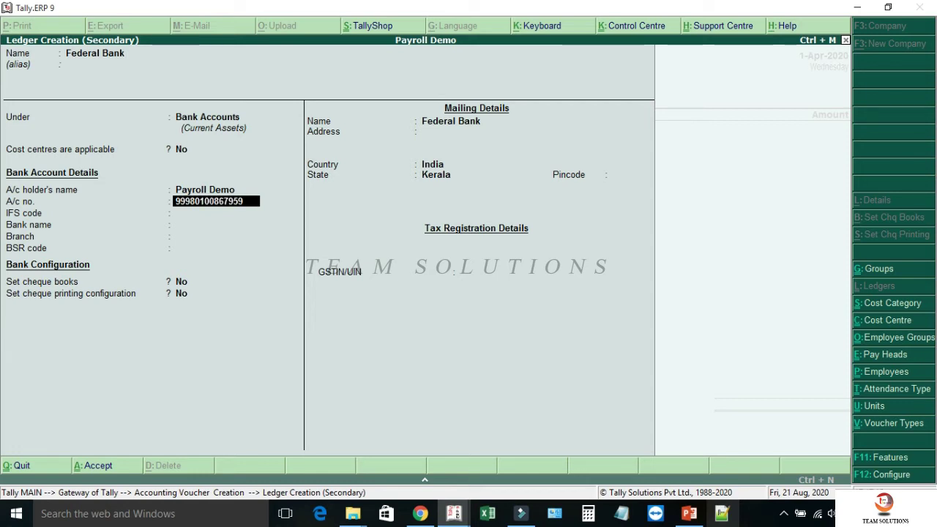
key("Return")
- Set IFS code FDRL00, bank Federal Bank (India), branch MANANTHAVADY, and save the ledger
type("FDRL0001442")
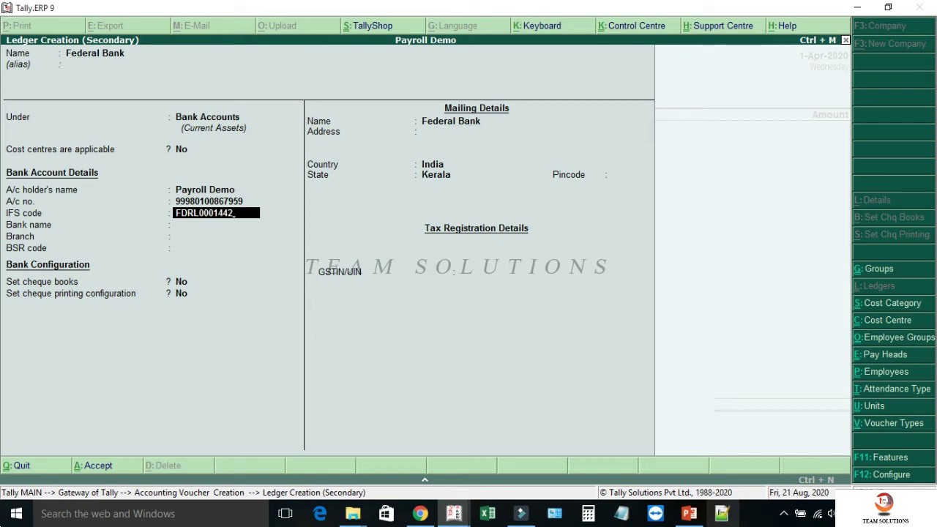
key("Return")
type("FEDER")
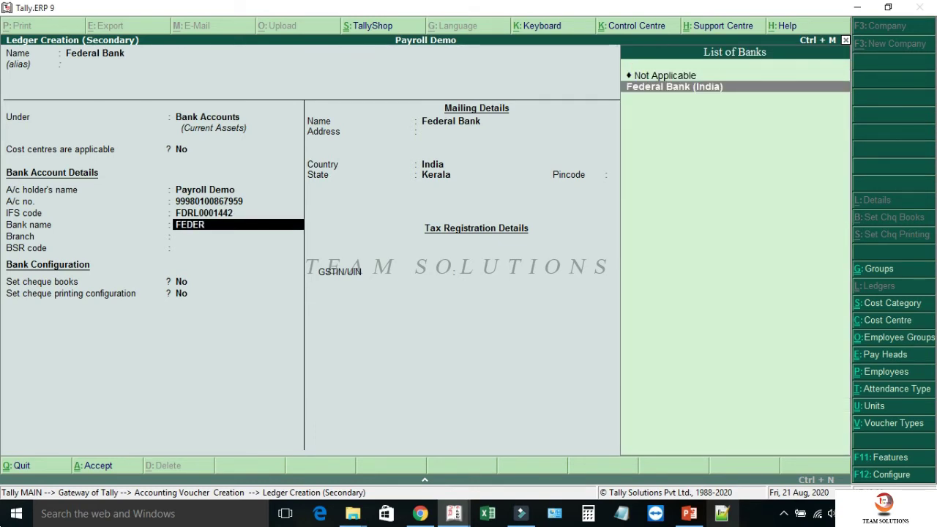
key("Return")
type("MANANTHAVADY")
key("Return")
key("Return")
key("Return")
key("Return")
key("Return")
key("Return")
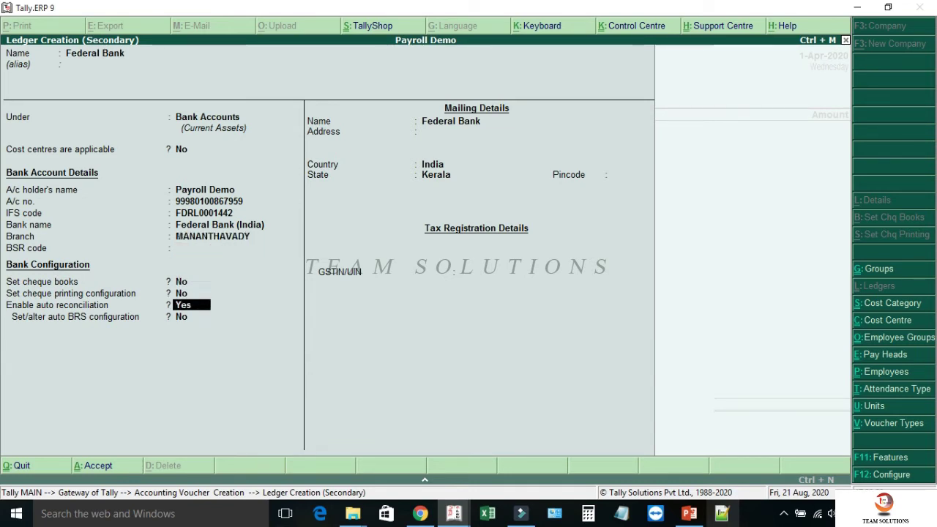
key("Return")
key("Return")
key("Return")
key("Return")
key("Return")
key("Return")
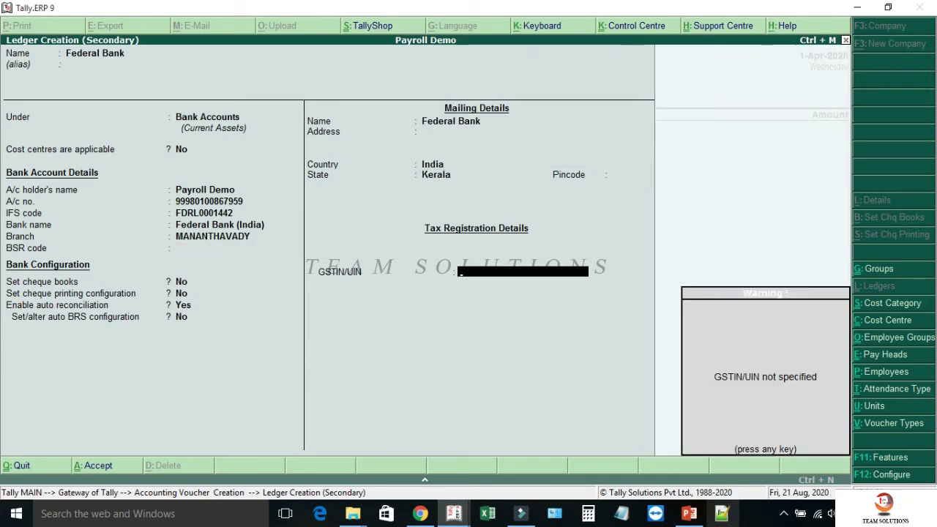
key("Return")
key("Return")
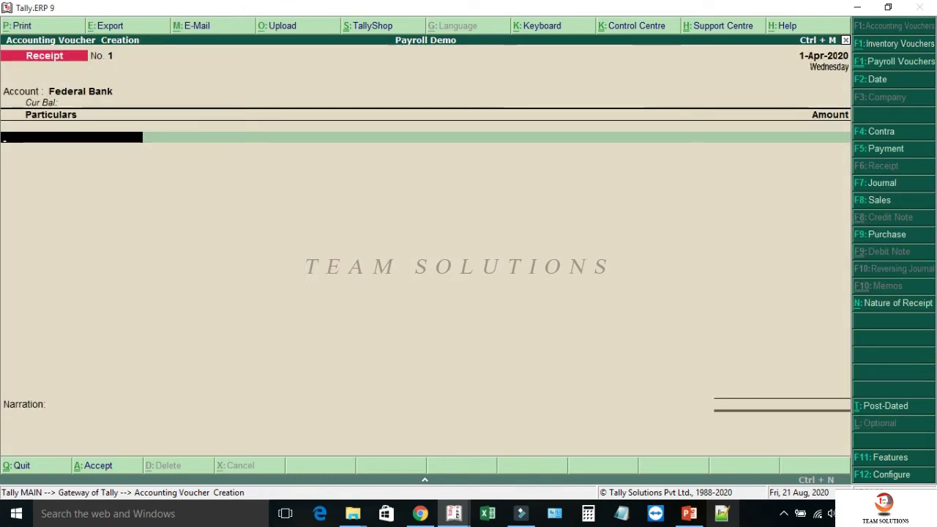
- Create a Capital A/c ledger under Capital Account for the receipt's particulars
key("alt+c")
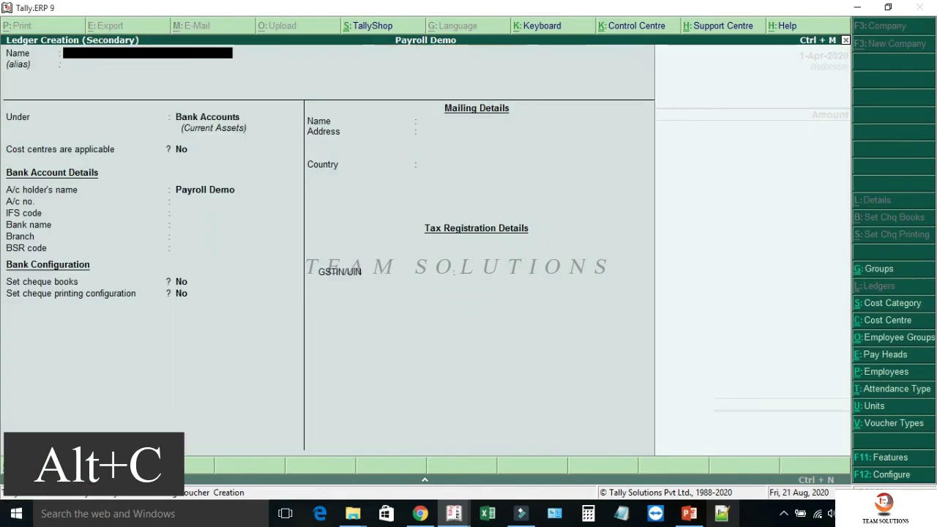
type("Capital")
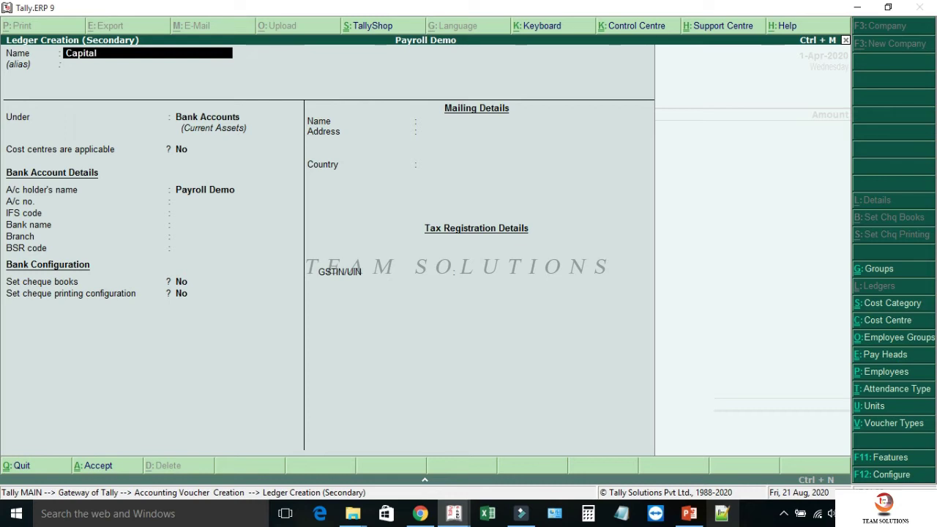
type(" A/c")
key("Return")
key("Return")
type("Capita")
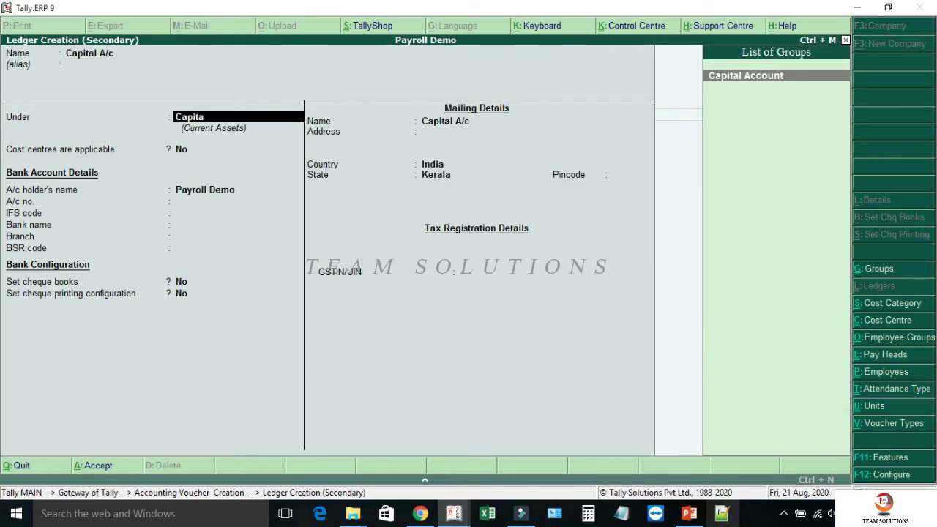
key("Return")
key("Return")
key("Return")
key("Return")
key("Return")
key("Return")
key("Return")
key("Return")
key("Return")
key("Return")
key("Return")
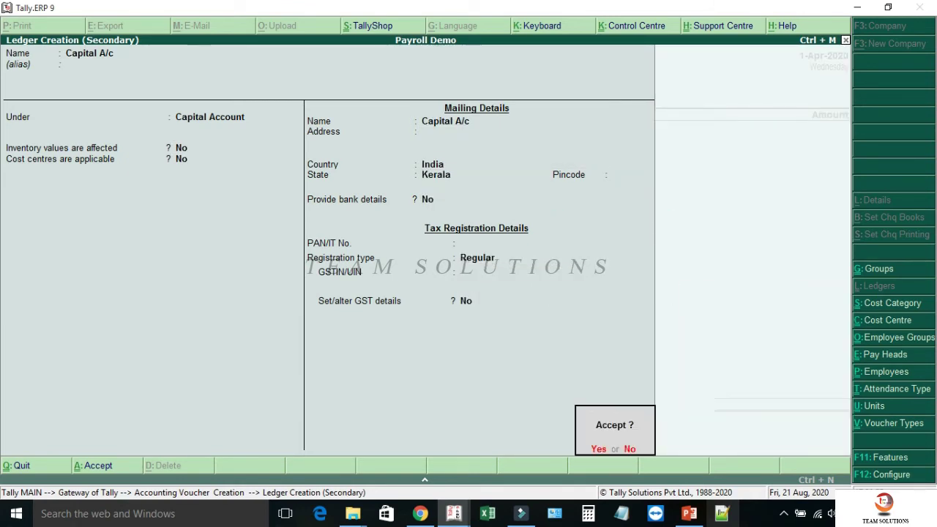
key("Return")
- Enter 10,00,000 as the capital amount, complete bank allocation, and save the receipt
type("1000000")
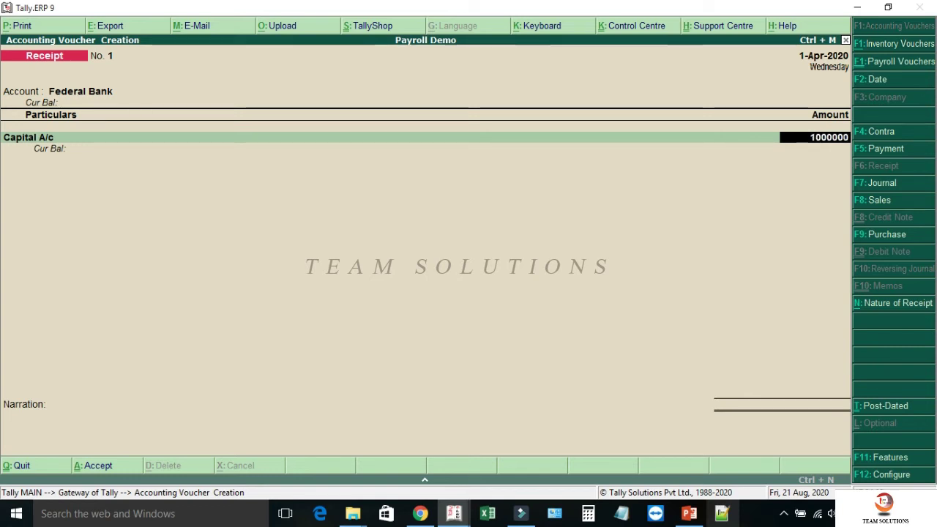
key("Return")
key("Return")
key("Return")
key("Return")
key("Return")
key("Return")
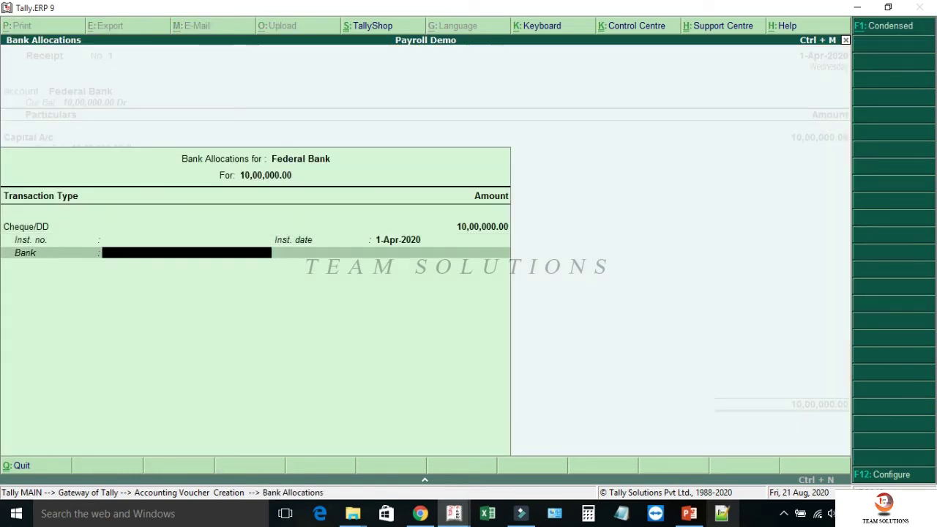
key("Return")
key("Return")
key("Return")
key("ctrl+F4")
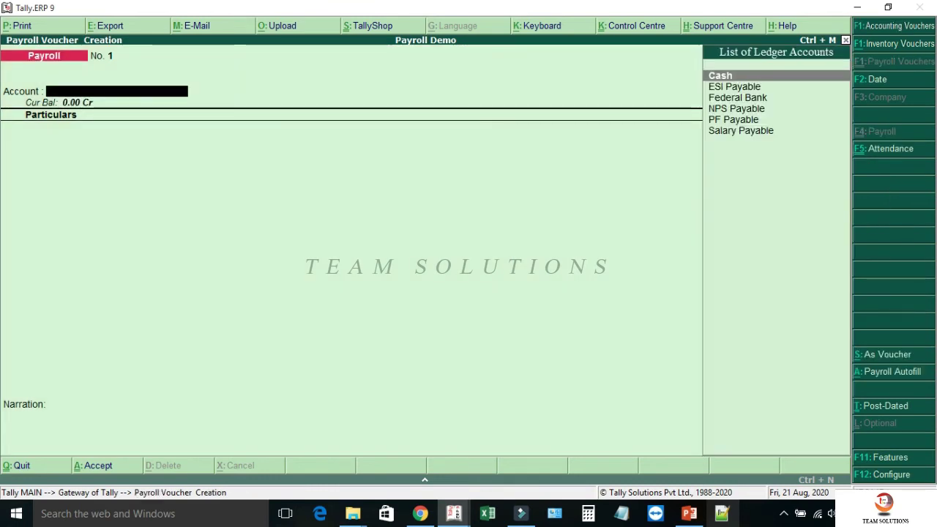
- Start a 7-Apr-2020 payment from Federal Bank of 8,000 to Advance Salary
key("F5")
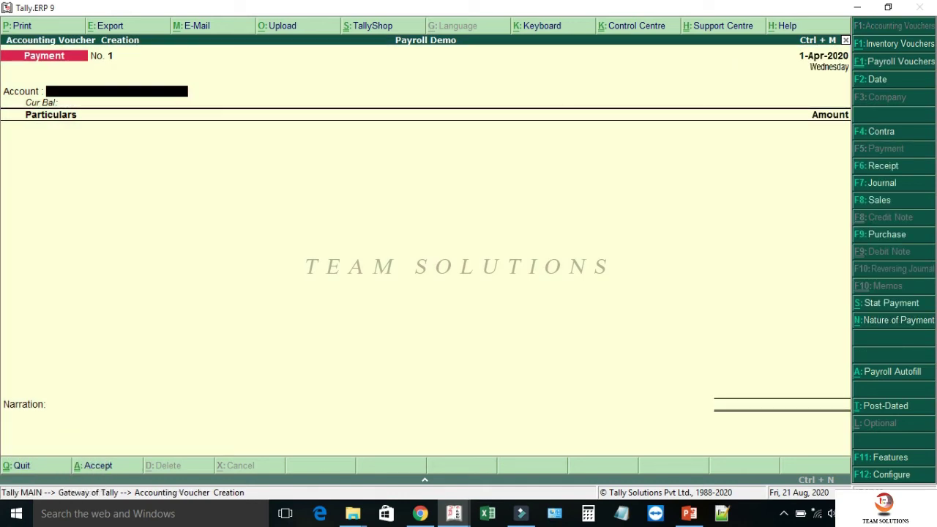
key("F2")
type("7.4")
key("Return")
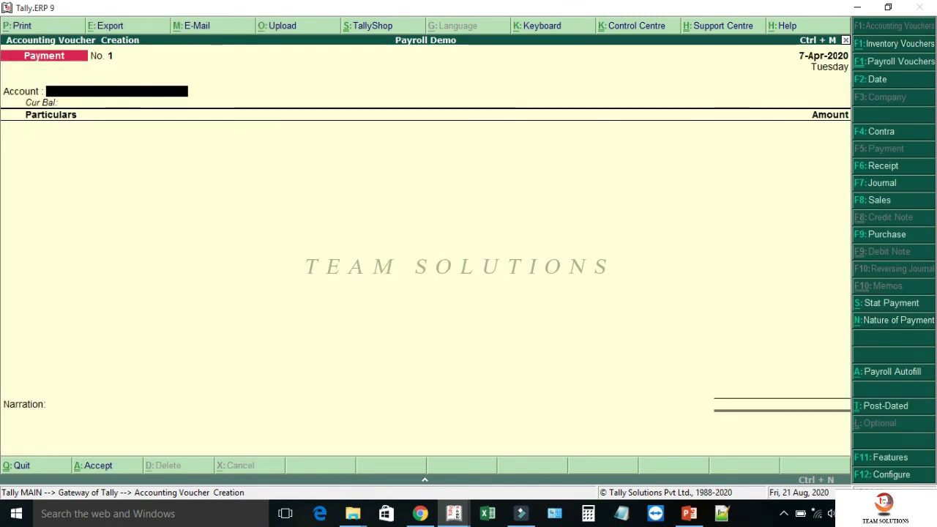
type("Ba")
key("Return")
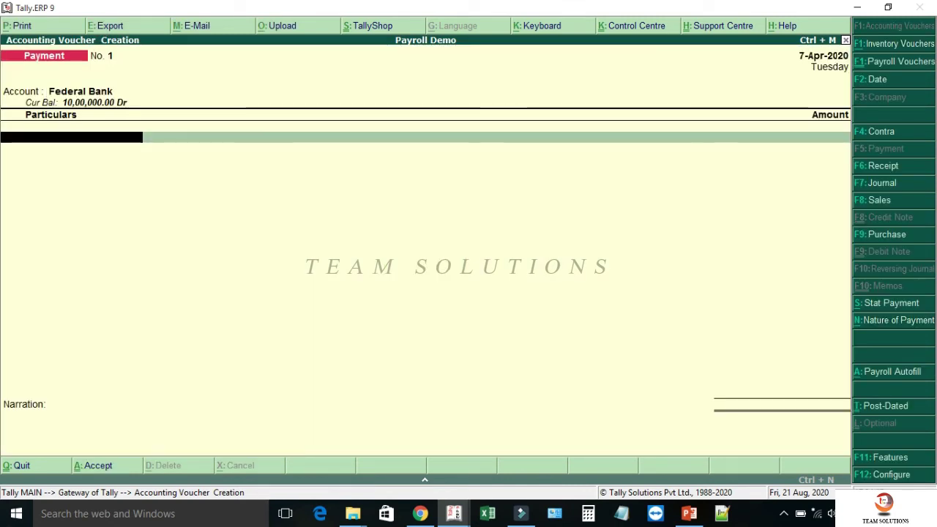
type("Adv")
key("Return")
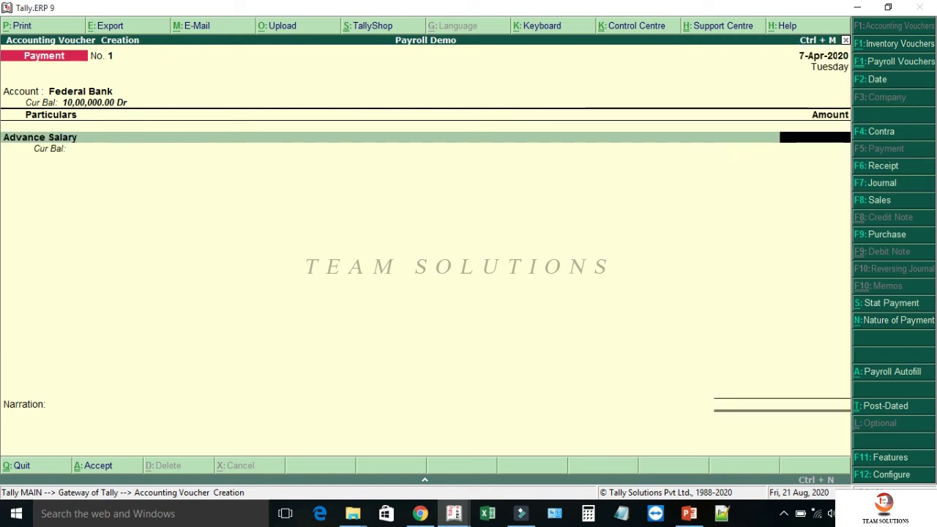
type("8000")
key("Return")
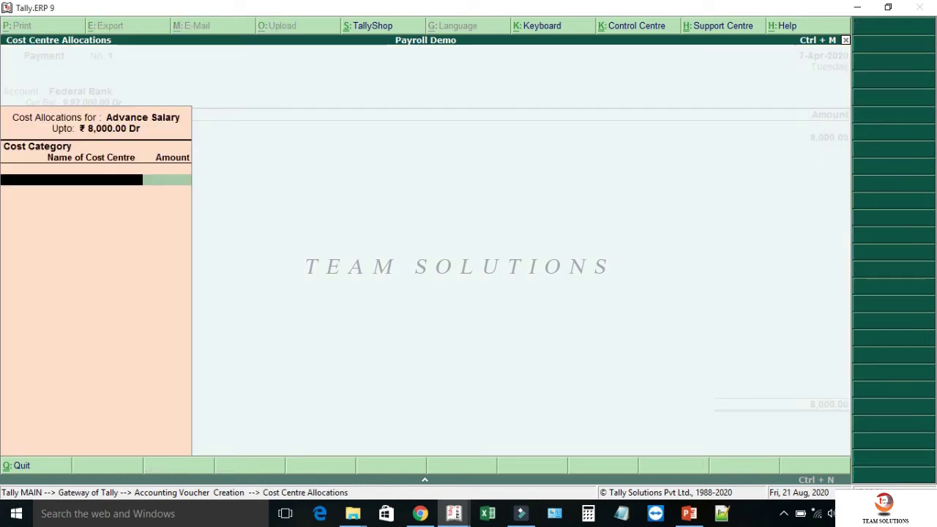
- Allocate the advance under HEAD OFFICE: 5,000 to one employee, 3,000 to another
type("He")
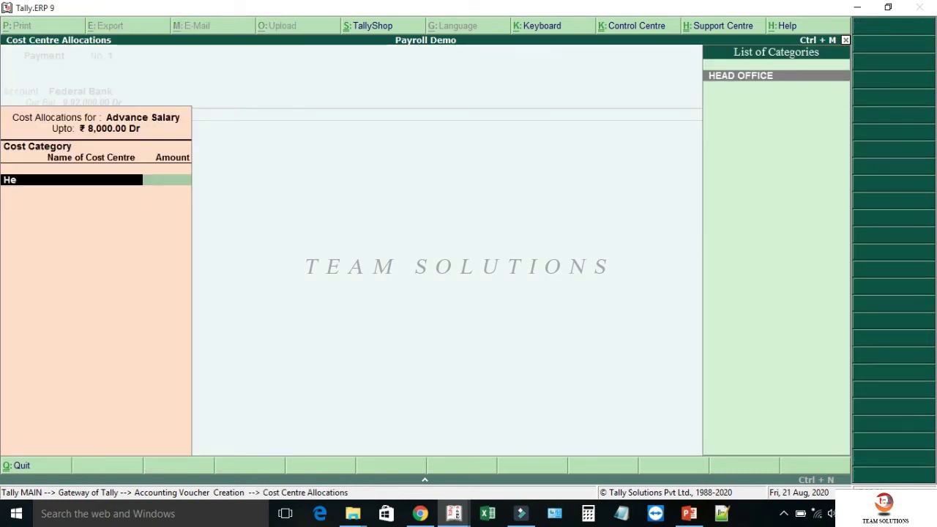
key("Return")
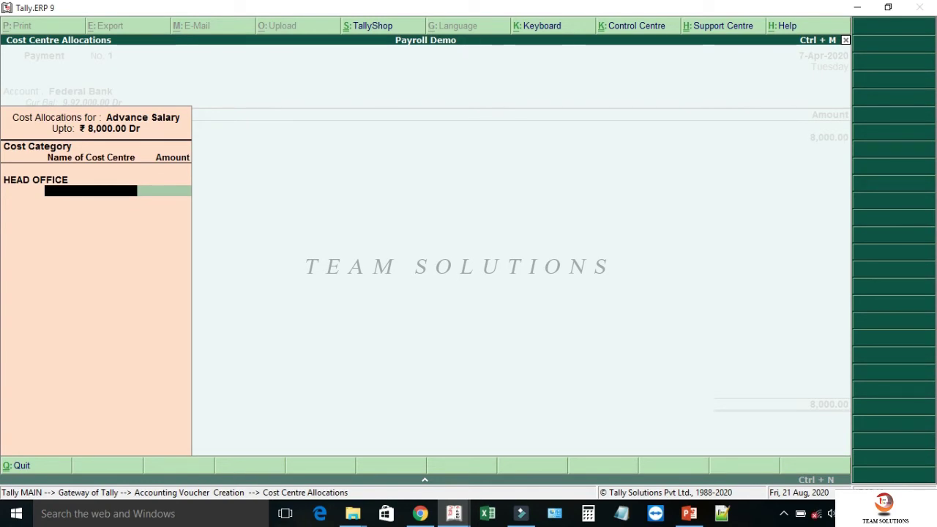
type("aj")
key("Return")
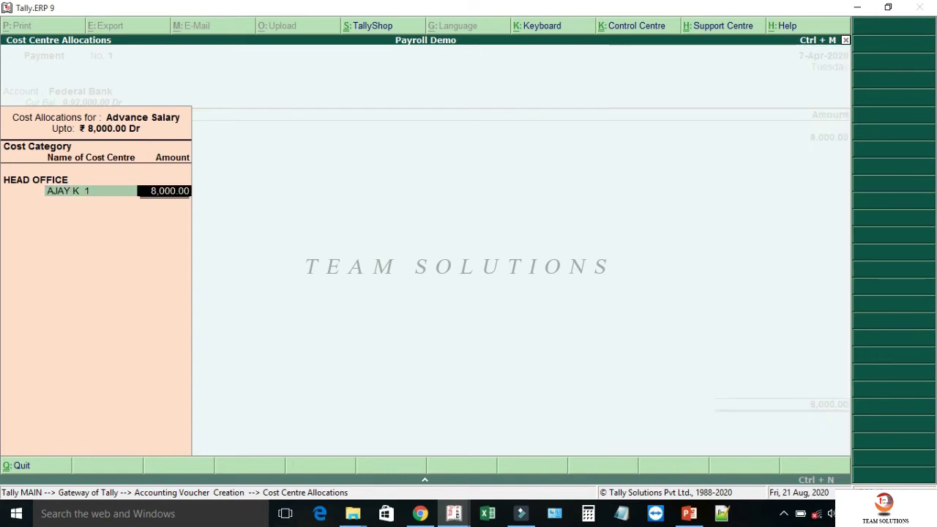
type("5,00")
type("0")
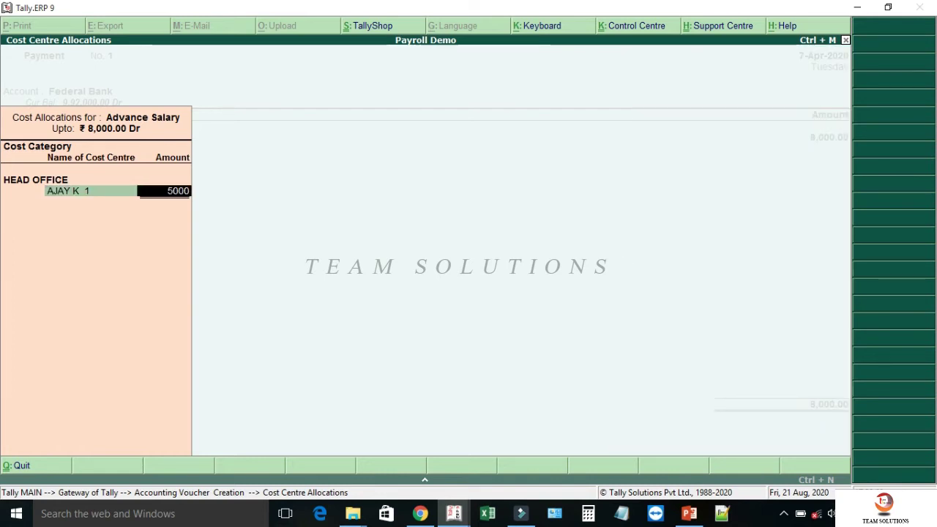
key("Return")
type("Rahul")
key("Return")
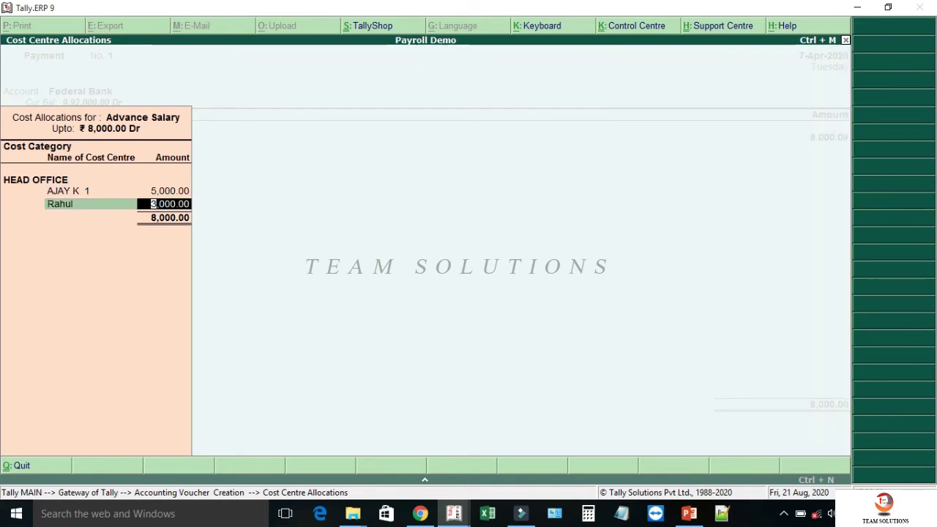
key("Return")
key("Return")
key("Return")
key("Return")
key("Return")
key("Return")
key("Return")
key("Return")
key("Return")
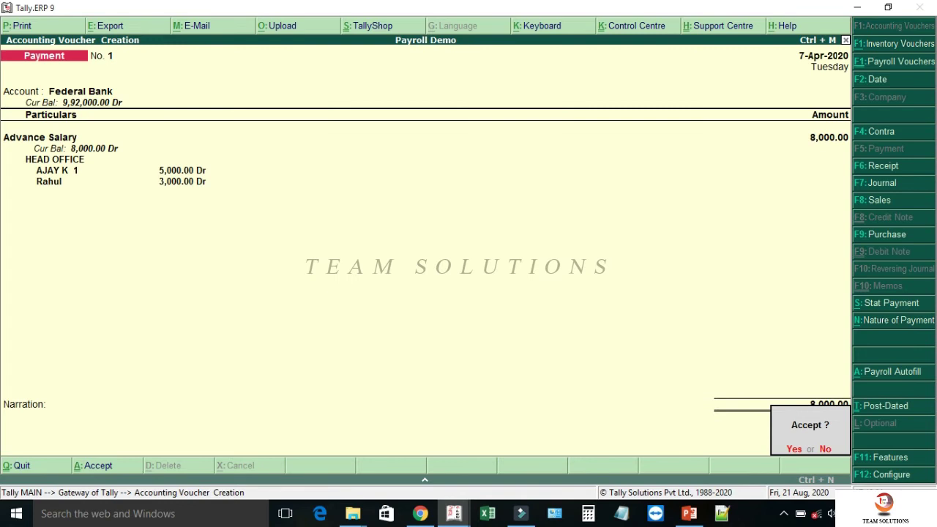
key("Return")
- Save the payment, date the Payroll voucher 30-Apr-2020, and start User Defined payroll autofill
key("ctrl+F4")
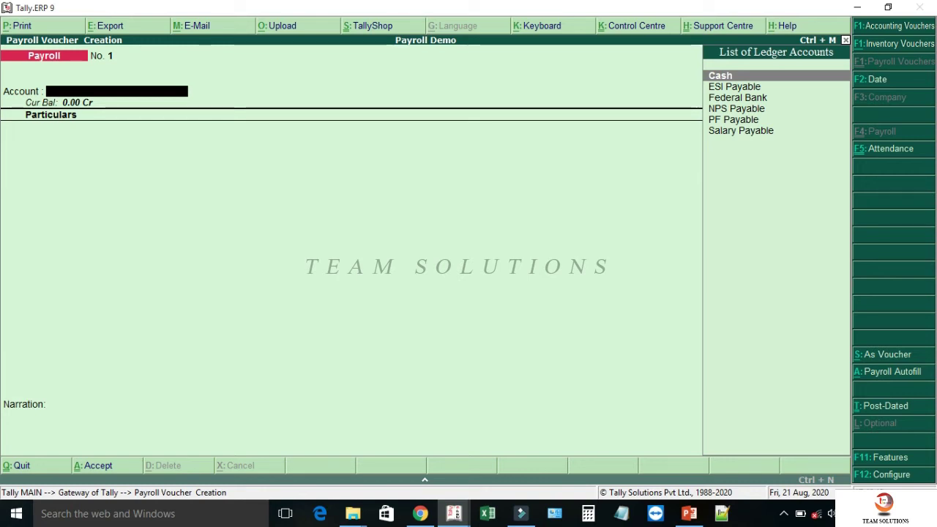
key("ctrl+F4")
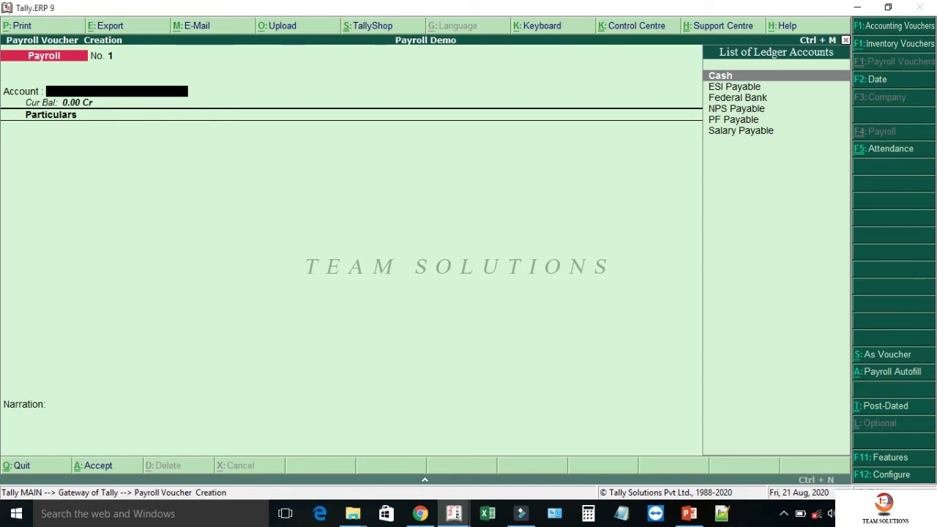
key("F2")
type("30.4")
key("Return")
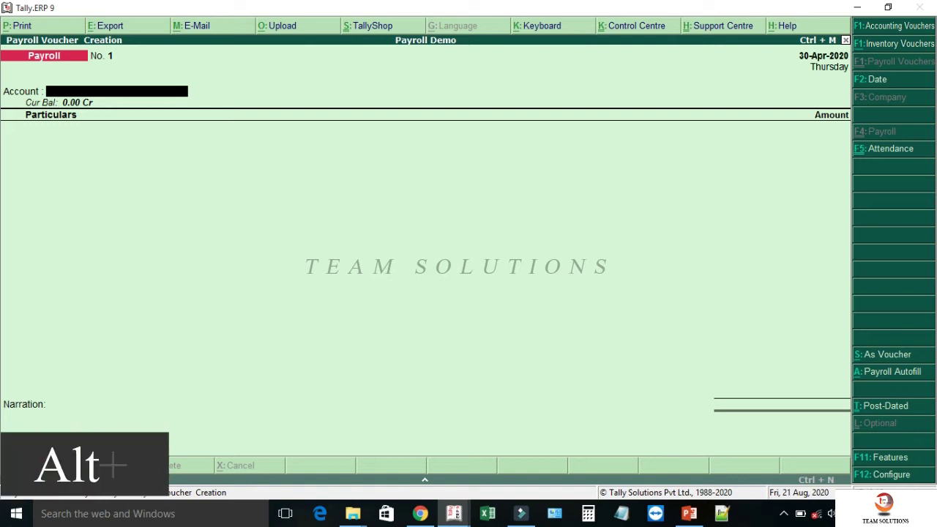
key("alt+a")
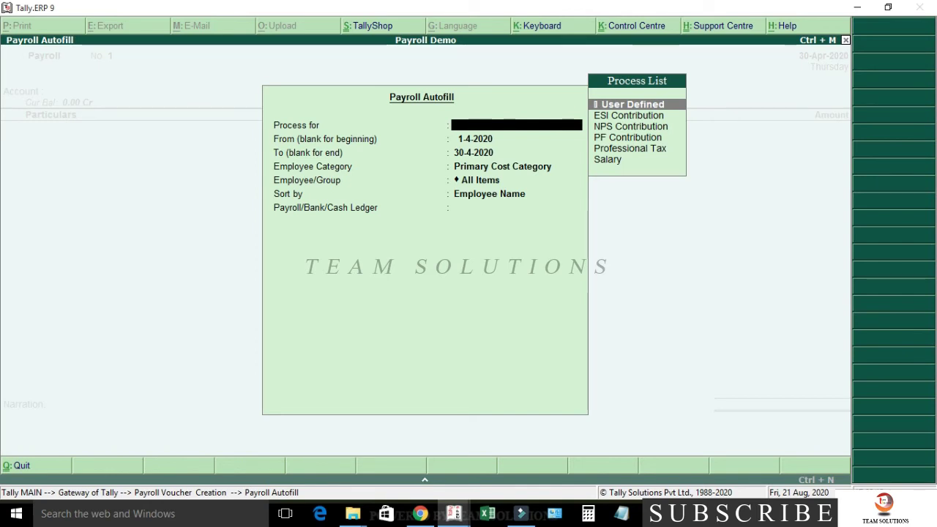
key("Return")
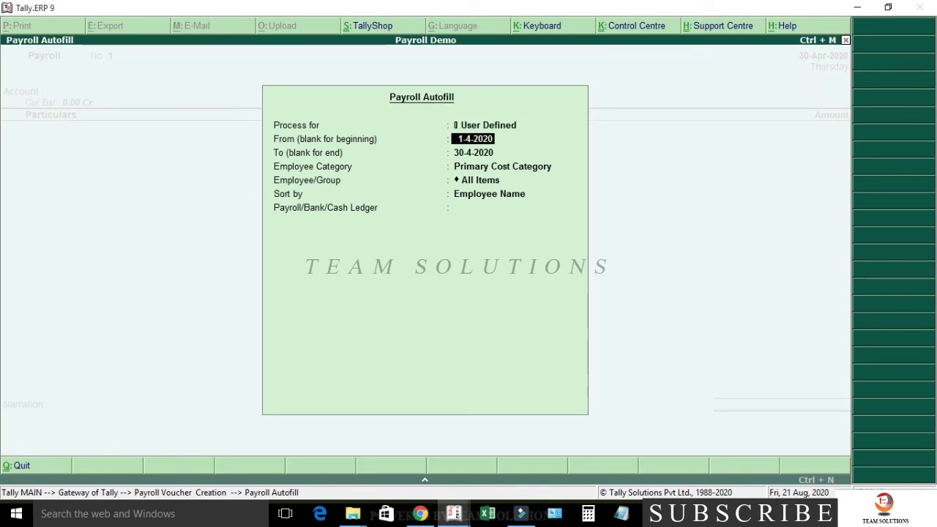
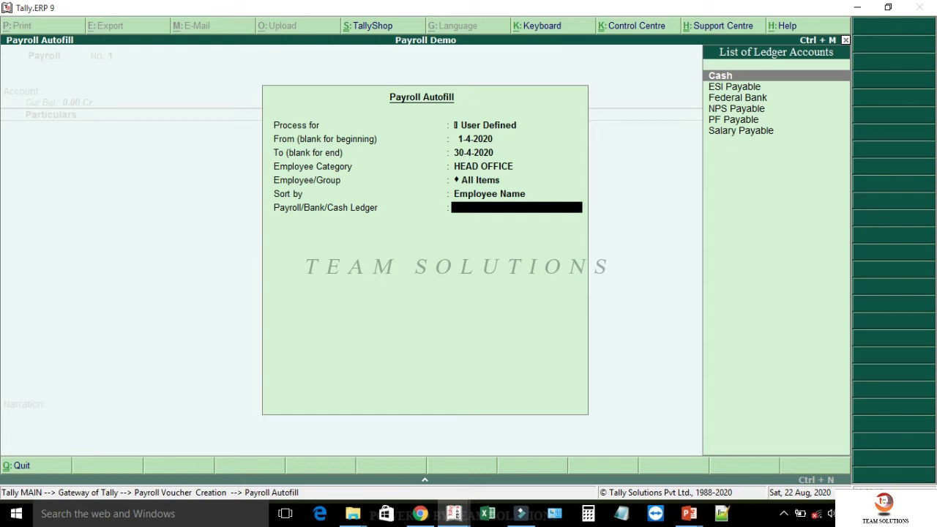
- Autofill the April HEAD OFFICE payroll voucher against the Salary Payable ledger
key("Down")
key("Down")
key("Down")
key("Down")
key("Down")
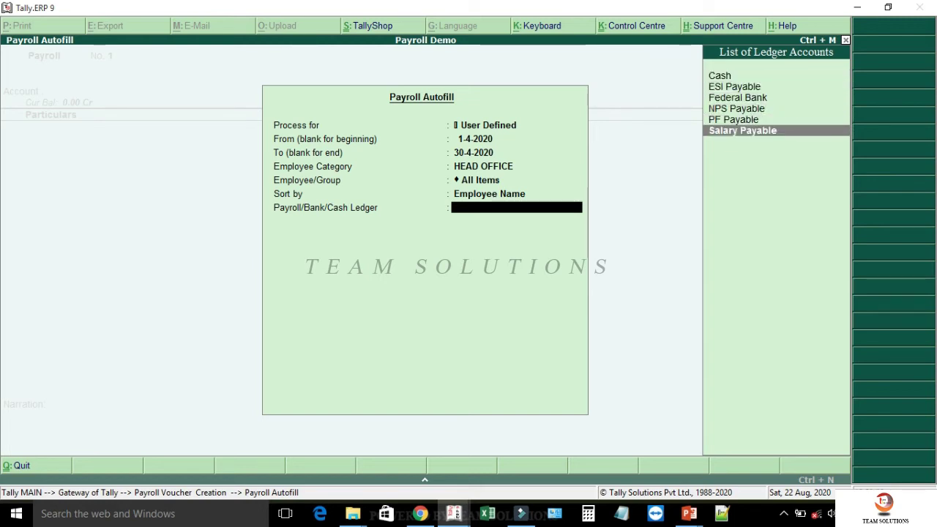
key("Return")
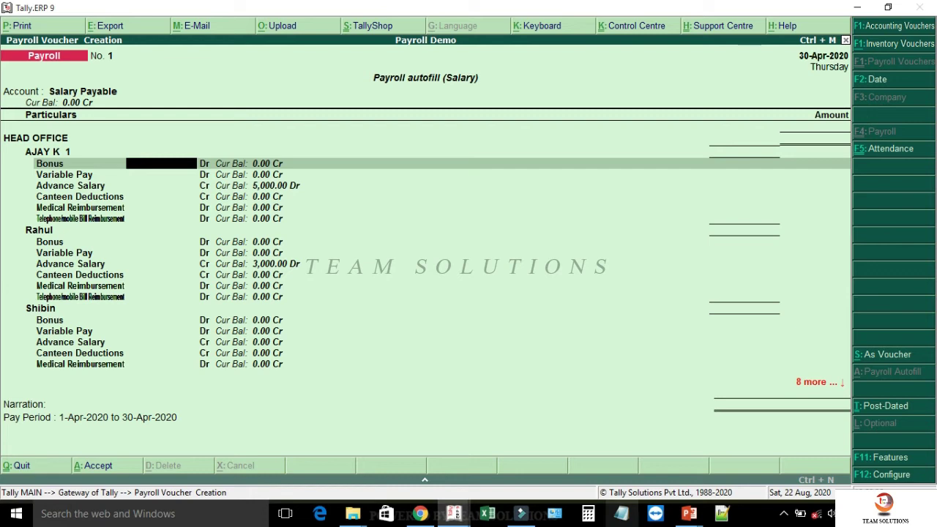
- Enter the first employee's 1,500 bonus, 5,000 advance salary and 1,000 canteen deduction
type("1500")
key("Return")
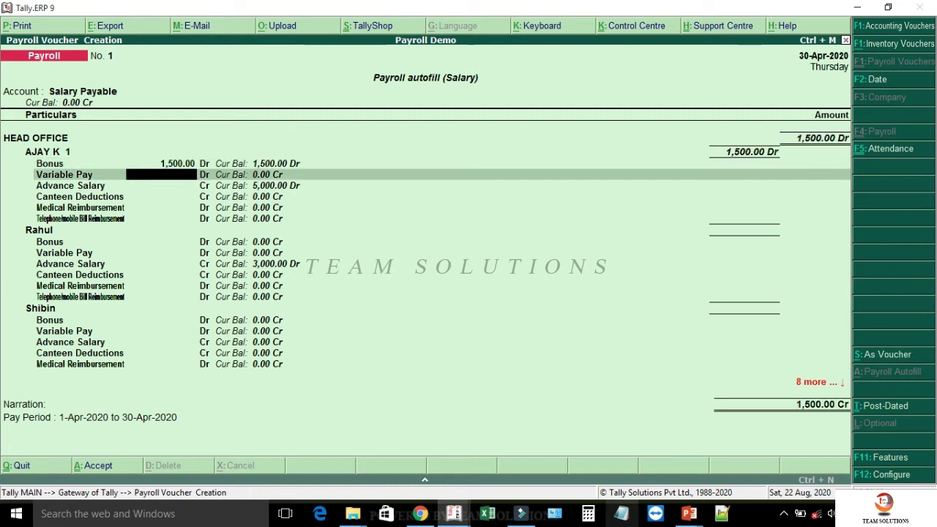
key("Return")
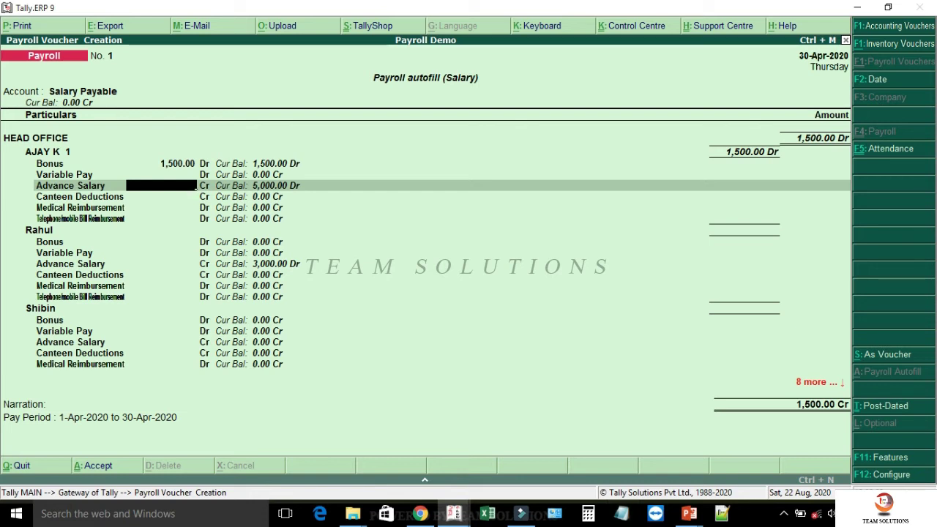
type("5000")
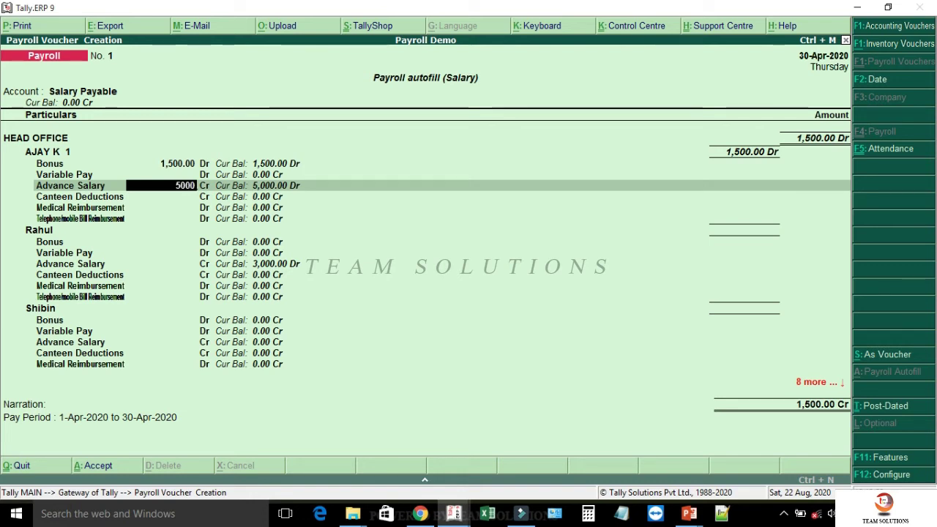
key("Return")
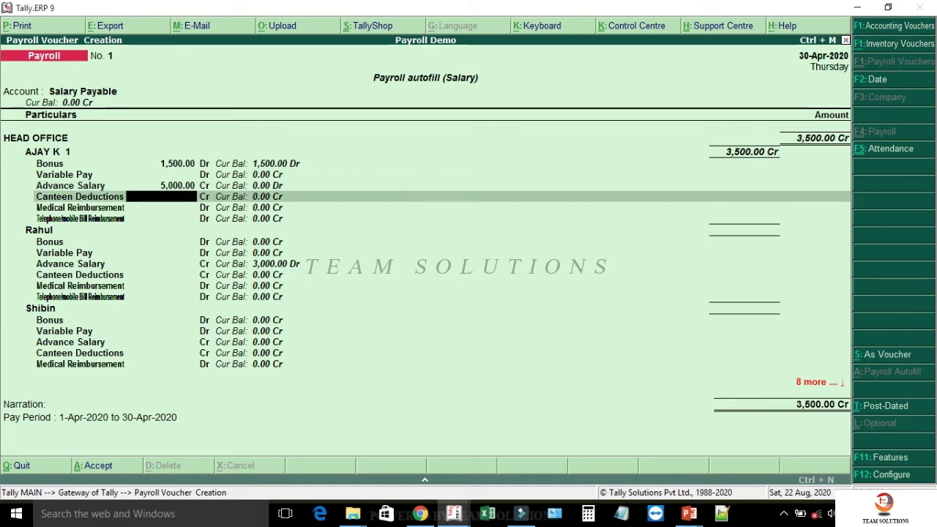
type("1000")
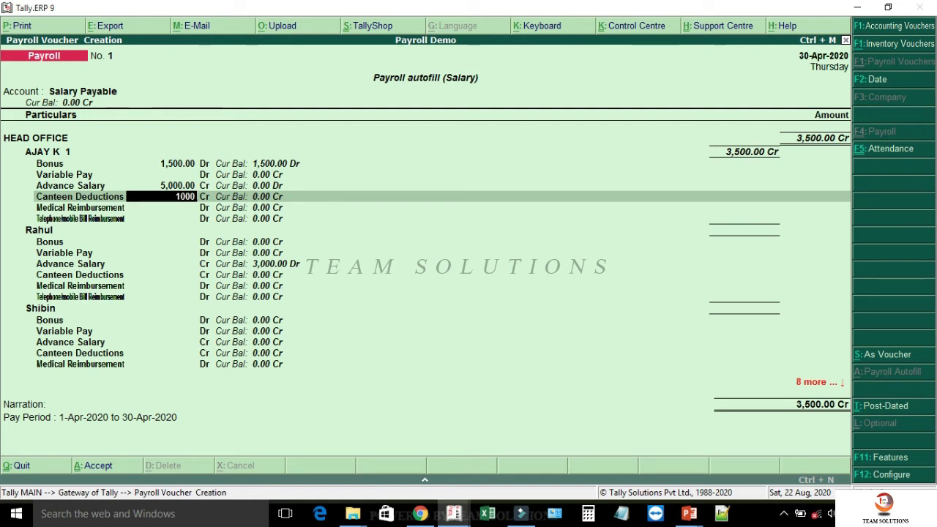
key("Return")
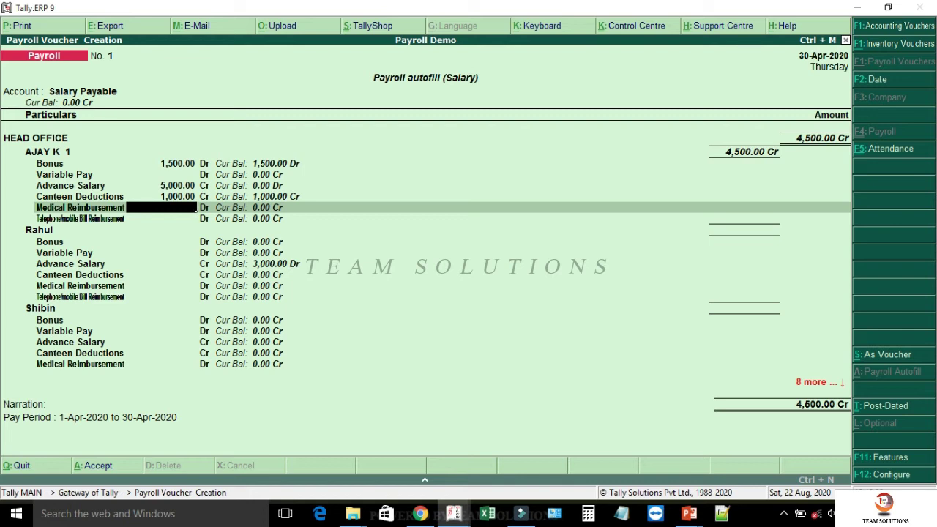
- Enter the second employee's 1,500 bonus, 1,500 advance salary and 1,000 canteen deduction
key("Return")
key("Return")
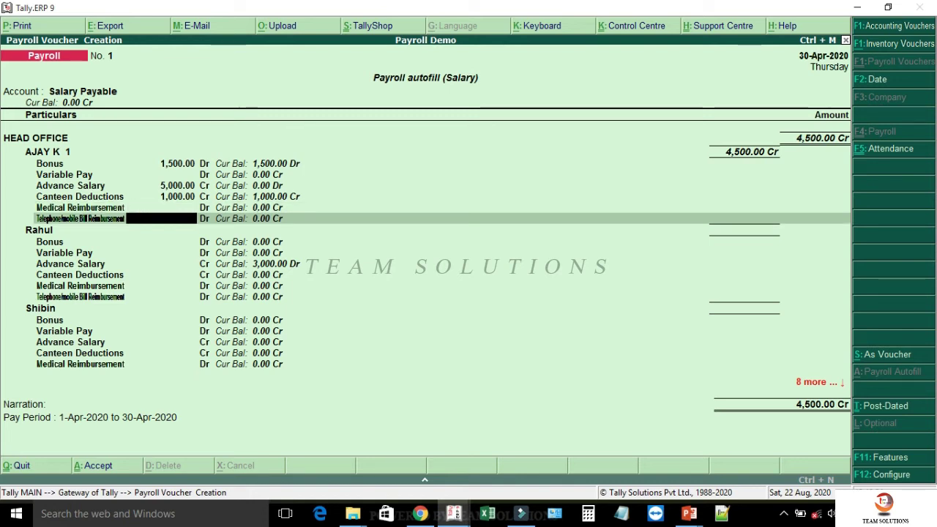
type("1500")
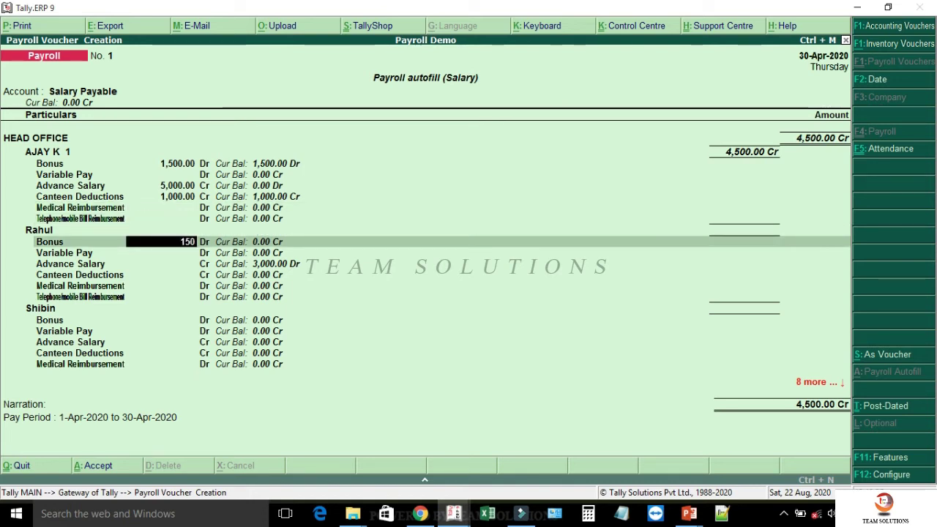
key("Return")
key("Return")
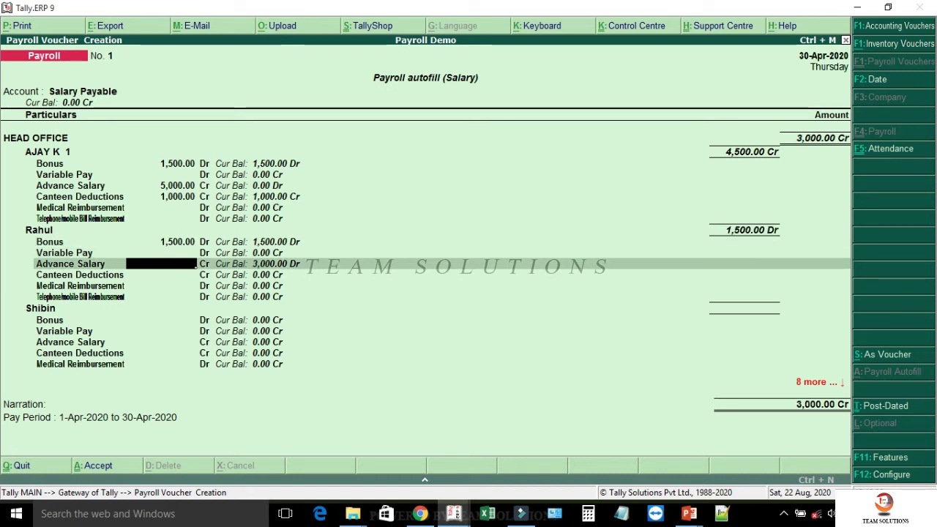
type("1500")
key("Return")
key("Return")
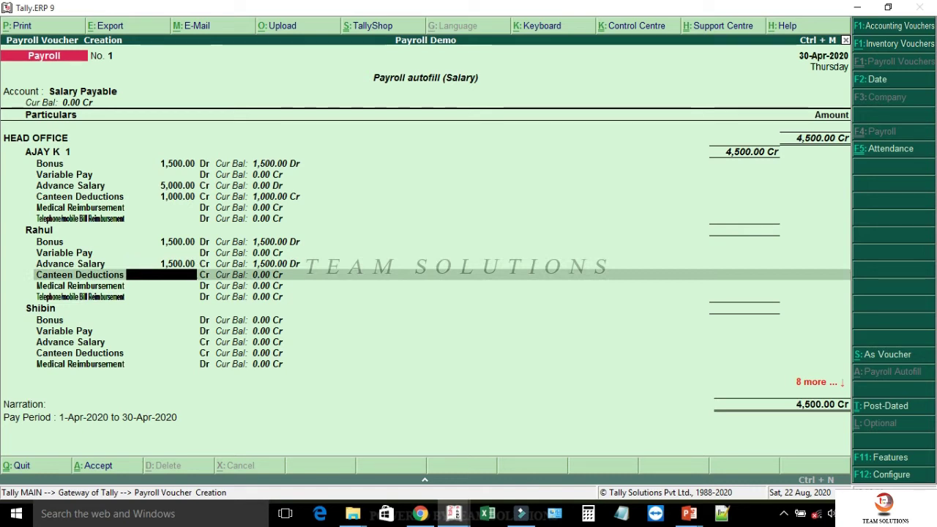
type("1000")
key("Return")
key("Return")
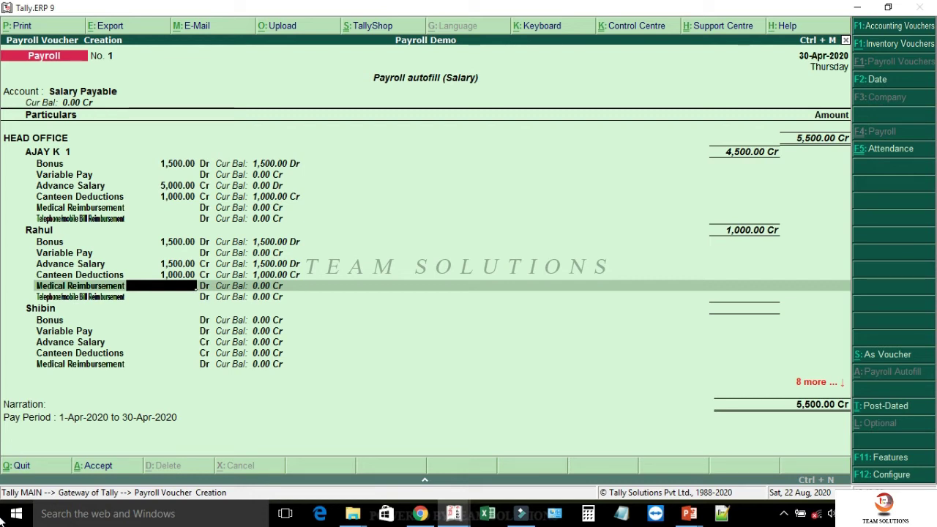
key("Return")
- Enter 1,500 and 1,000 amounts for the remaining two employees, then save voucher No. 1
key("Return")
type("1,500")
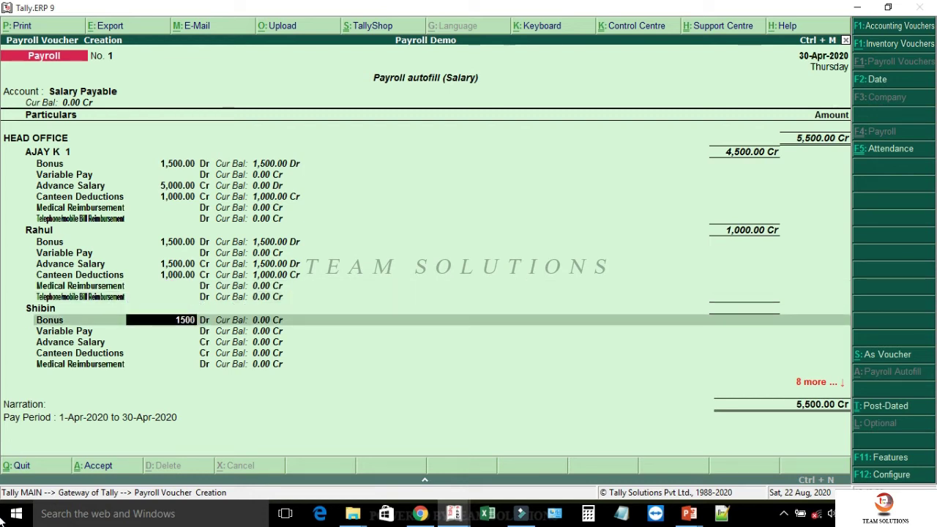
key("Return")
key("Return")
key("Return")
type("1000")
key("Return")
key("Return")
key("Return")
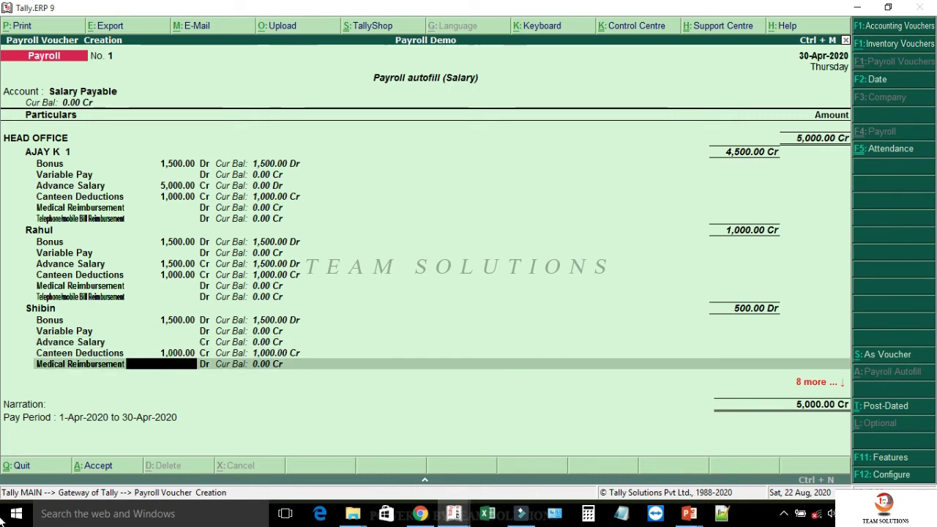
type("1,500")
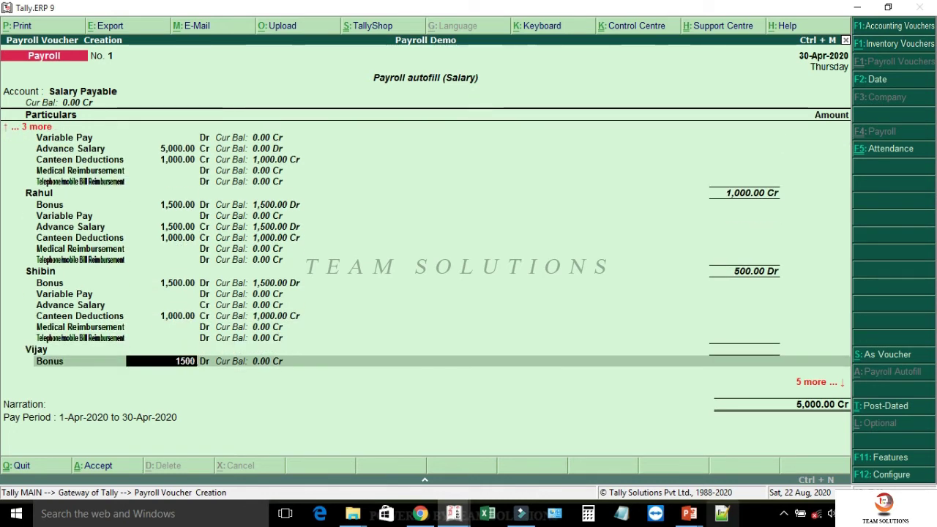
key("Return")
key("Return")
key("Return")
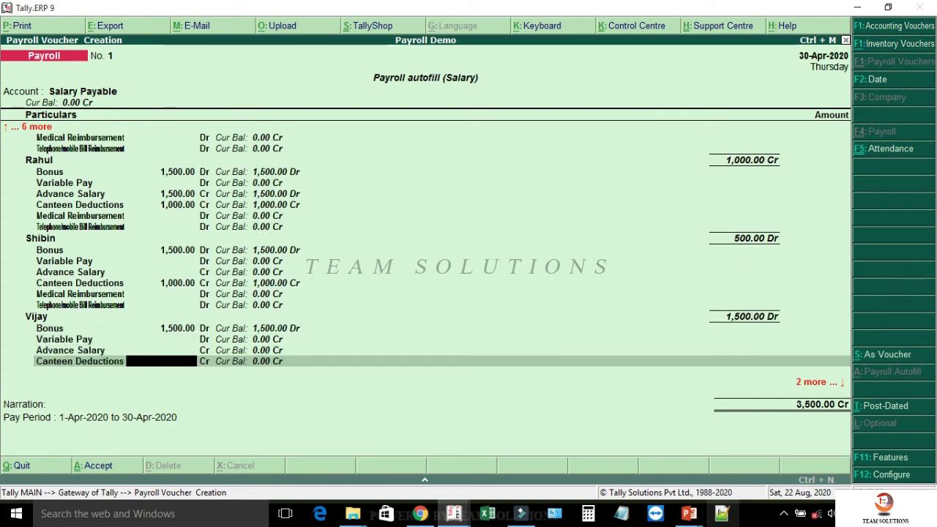
type("1000")
key("Return")
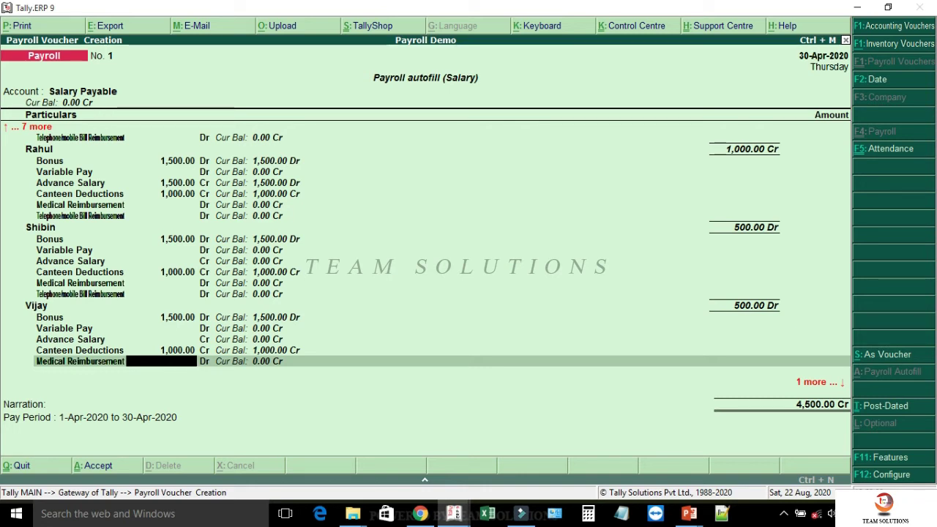
key("Return")
key("Return")
key("Return")
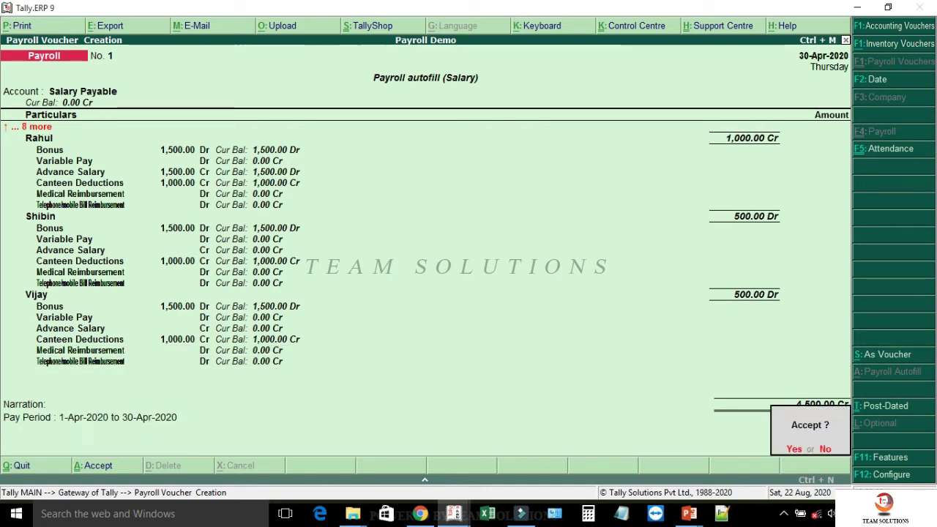
key("Return")
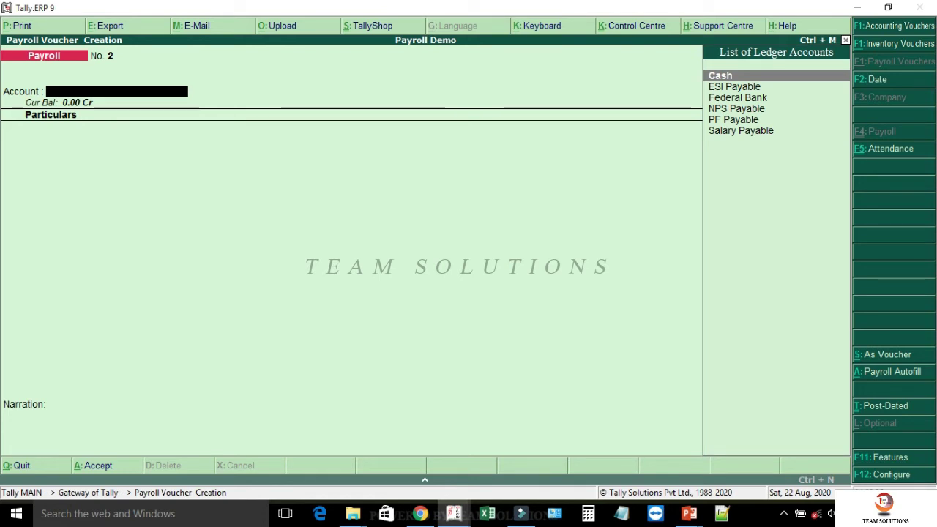
- Choose the Salary autofill with tax on Declared Value for 1-4-2020 to 30-4-2020
key("alt+a")
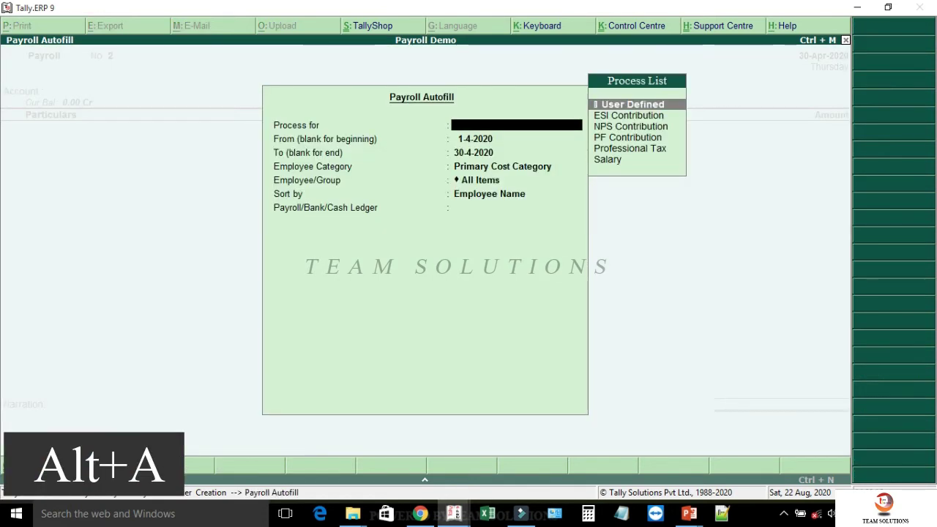
key("a")
key("Down")
key("Down")
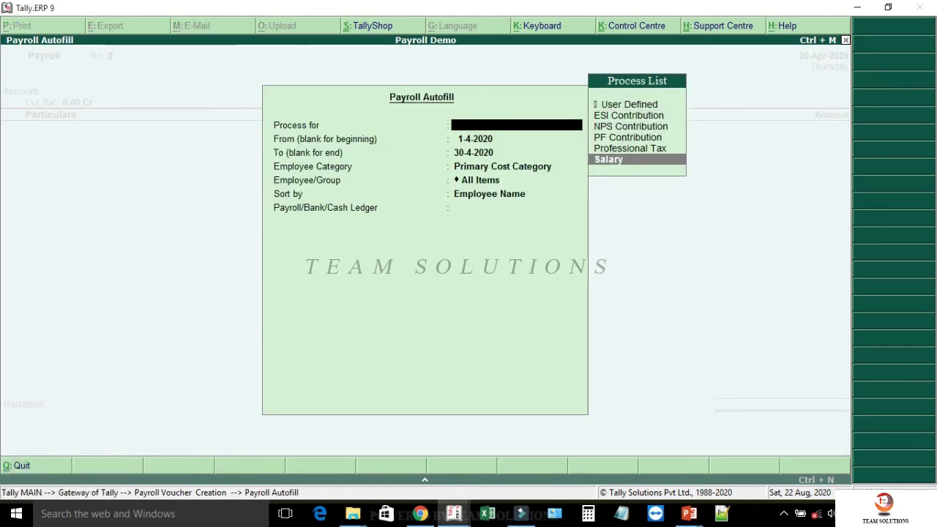
key("Return")
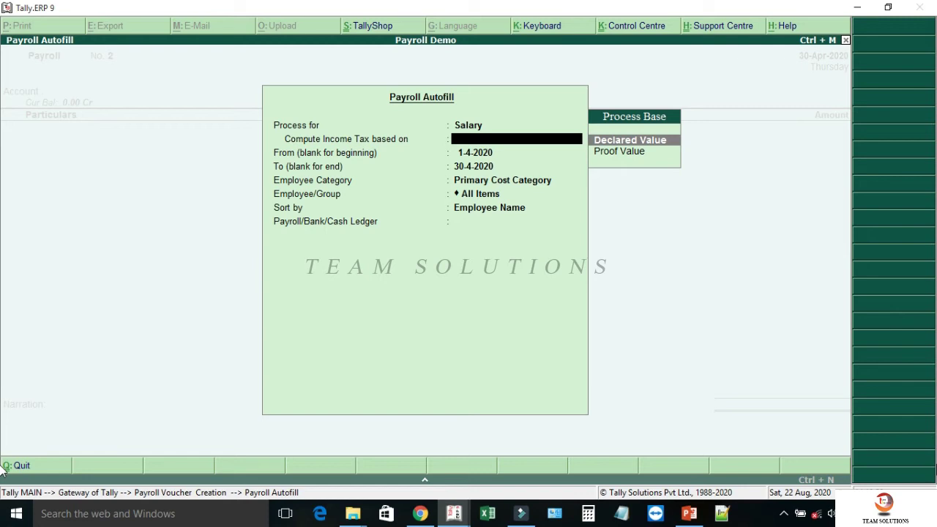
key("Return")
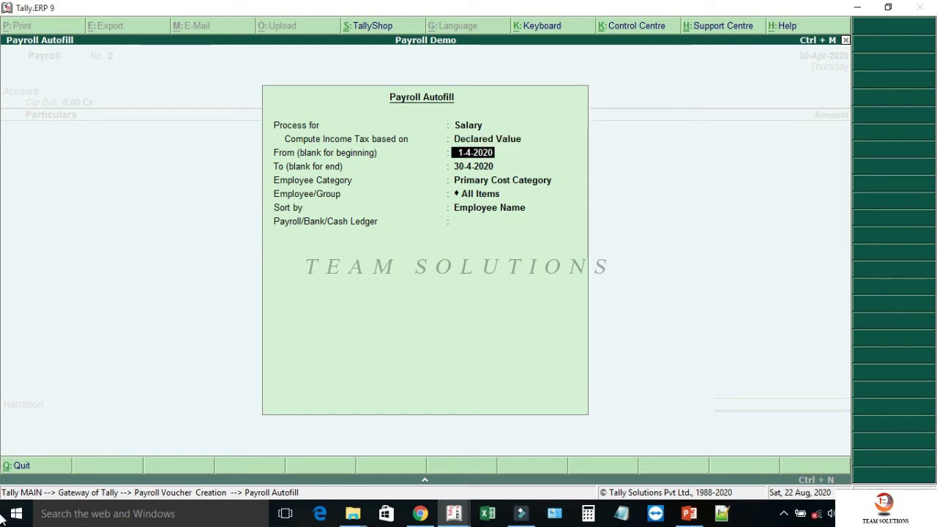
key("Return")
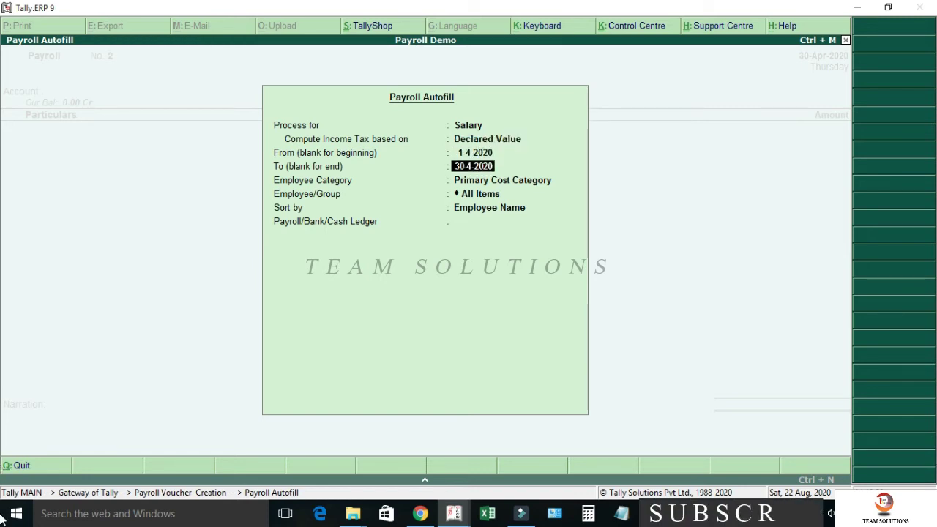
key("Return")
- Pick HEAD OFFICE, All Items sorted by Employee Name, and Salary Payable to fill voucher No. 2
key("Up")
key("Return")
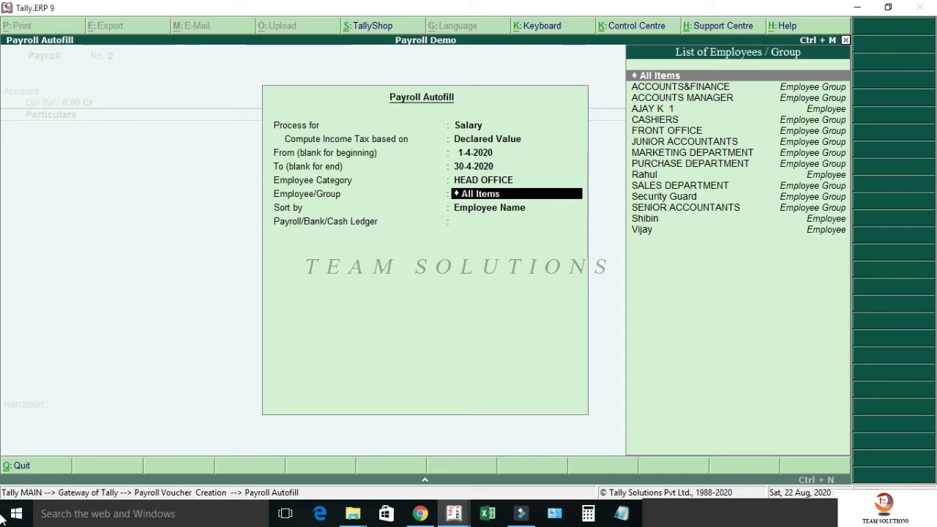
key("Return")
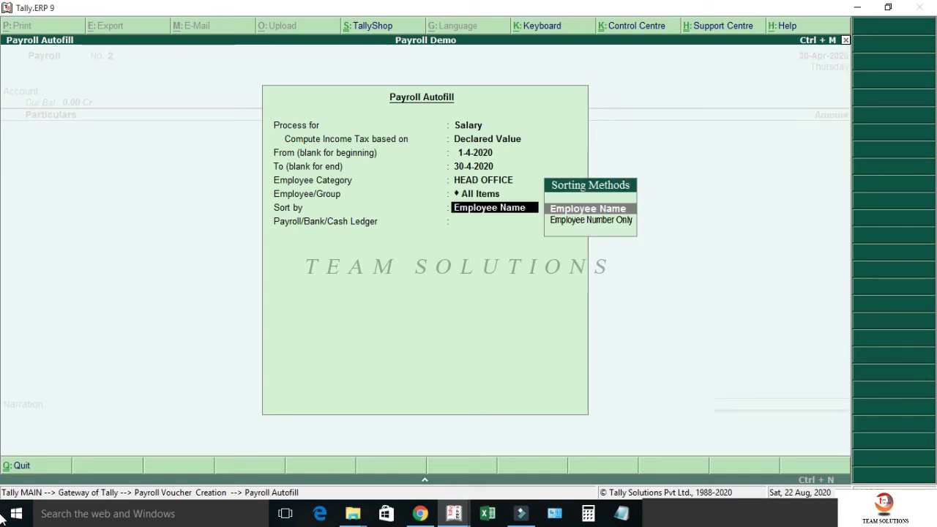
key("Return")
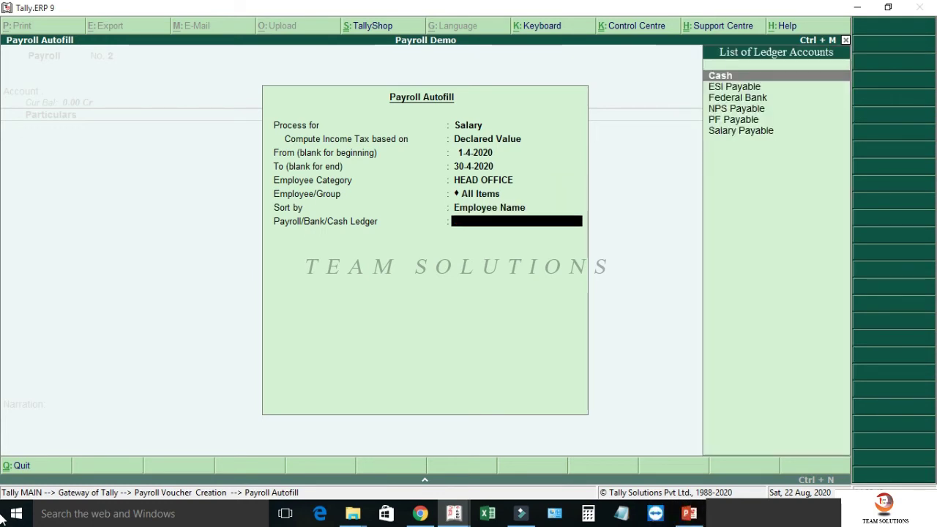
key("Down")
key("Down")
key("Down")
key("Down")
key("Down")
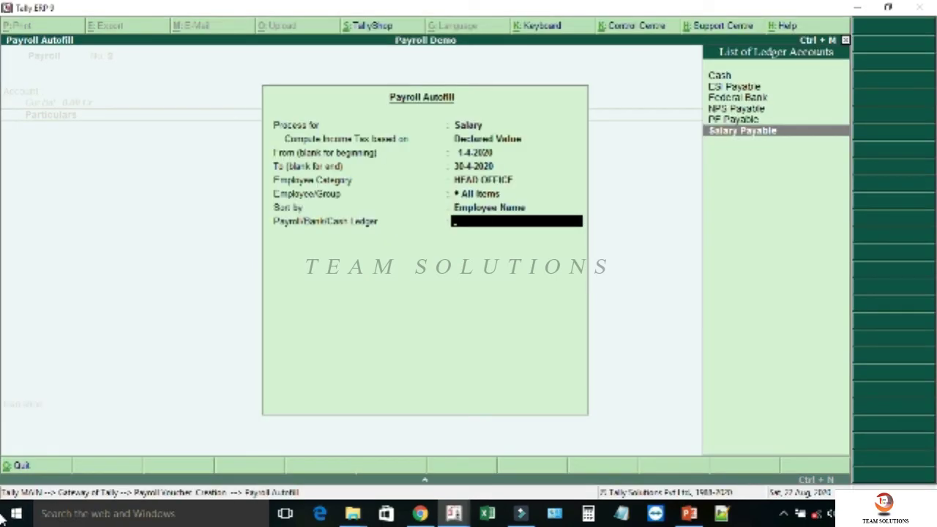
key("Return")
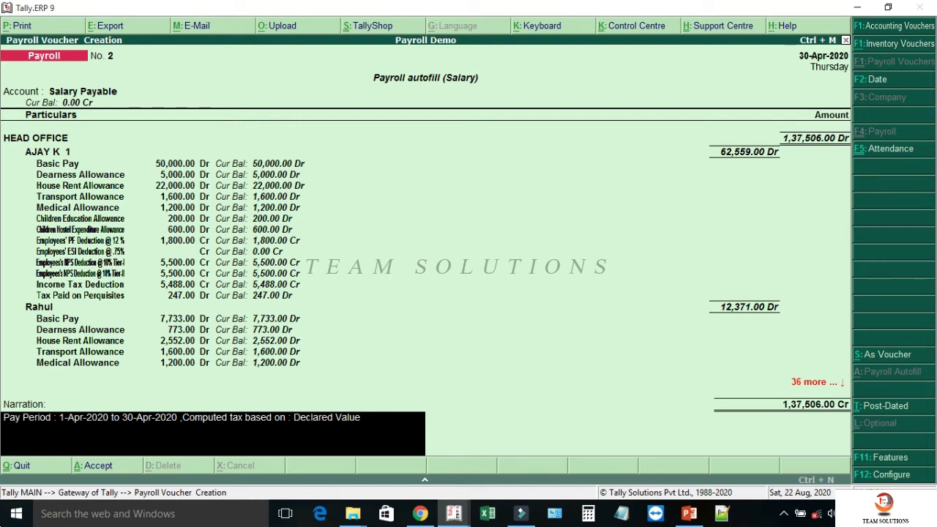
- Save salary payroll voucher No. 2 and start payroll voucher No. 3
key("Return")
key("y")
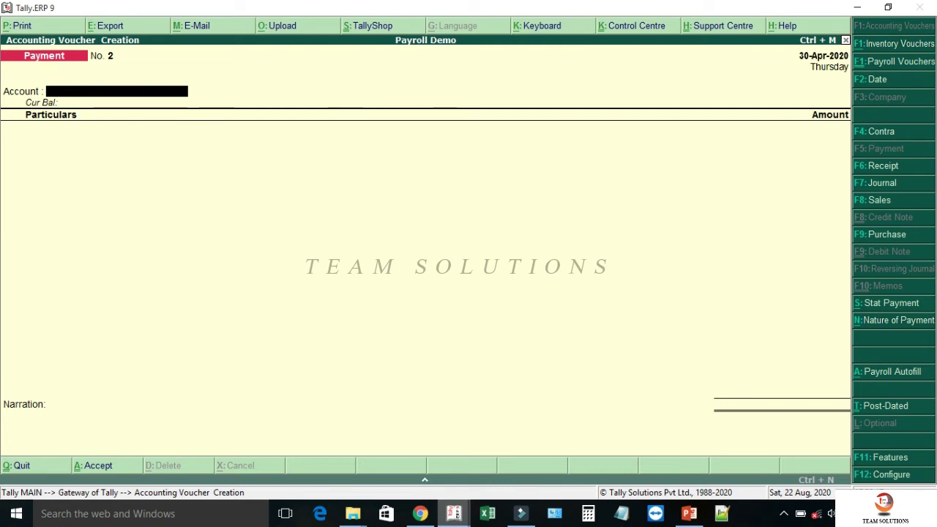
key("ctrl+F4")
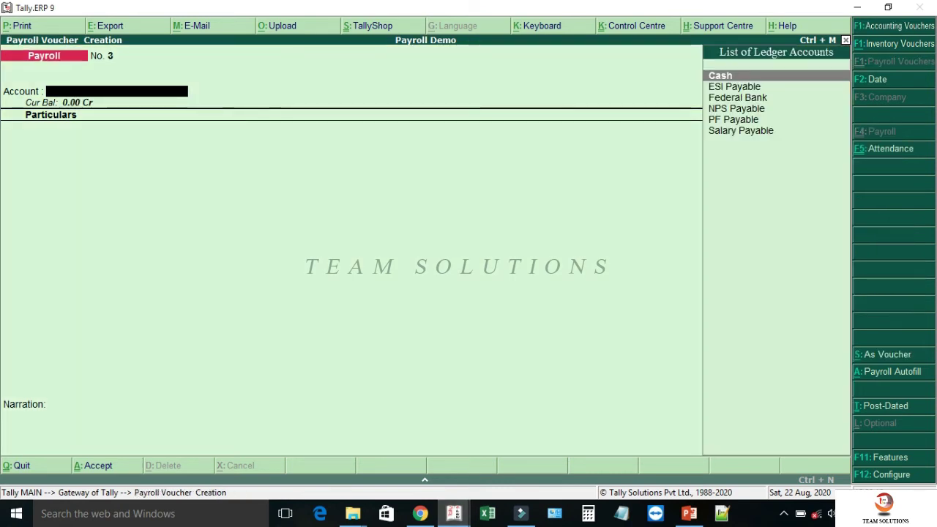
key("alt+a")
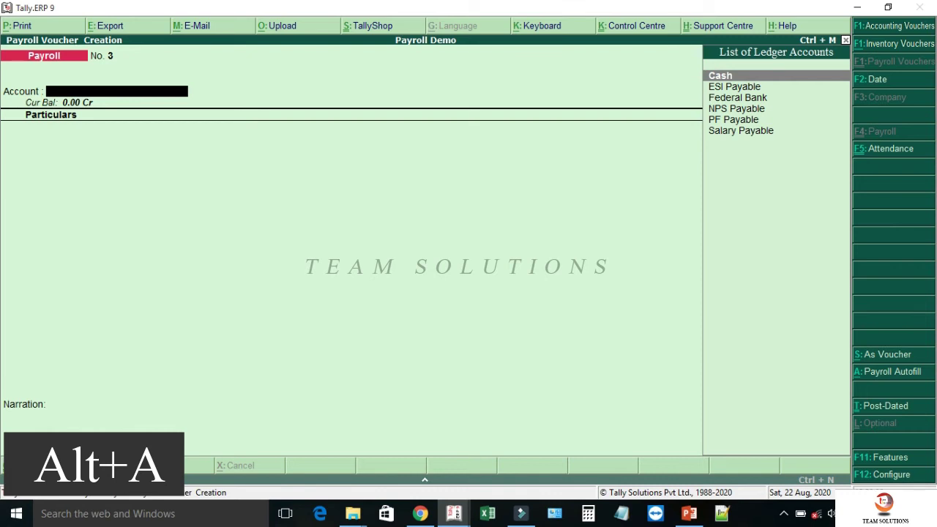
- Autofill PF Contribution for April 2020, HEAD OFFICE, All Items, against PF Payable
key("Down")
key("Down")
key("Down")
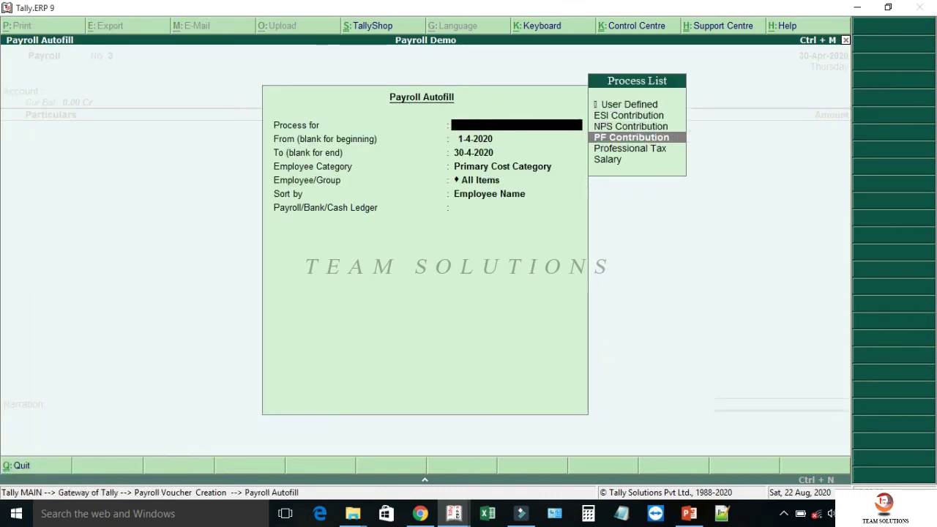
key("Return")
key("Return")
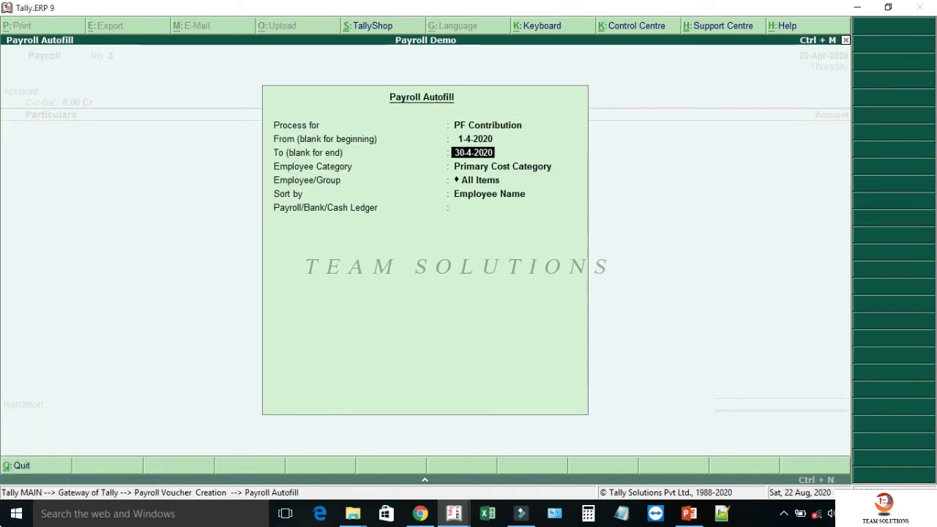
key("Return")
key("Up")
key("Return")
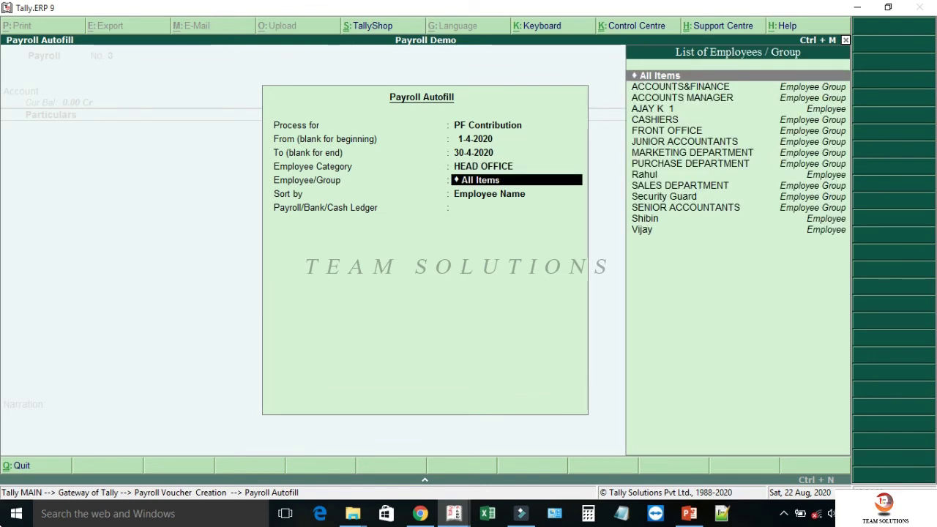
key("Return")
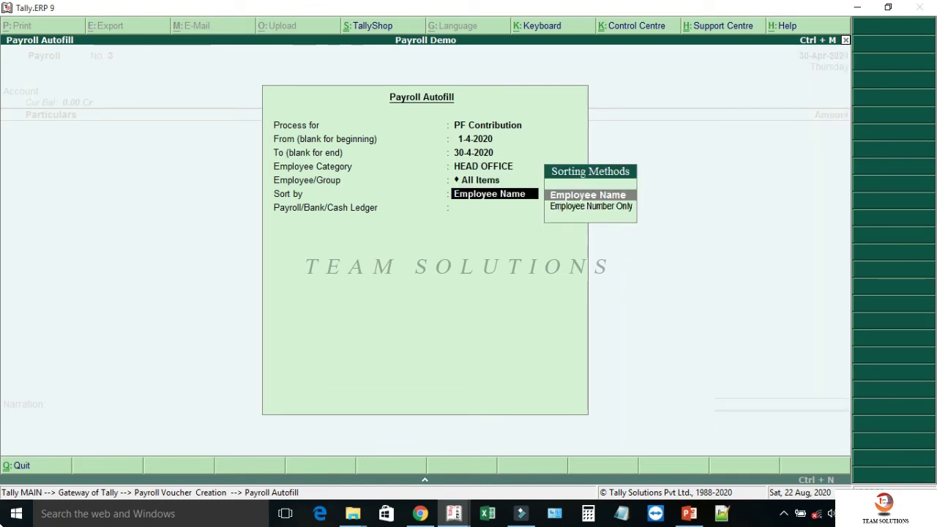
key("Return")
key("Down")
key("Down")
key("Down")
key("Down")
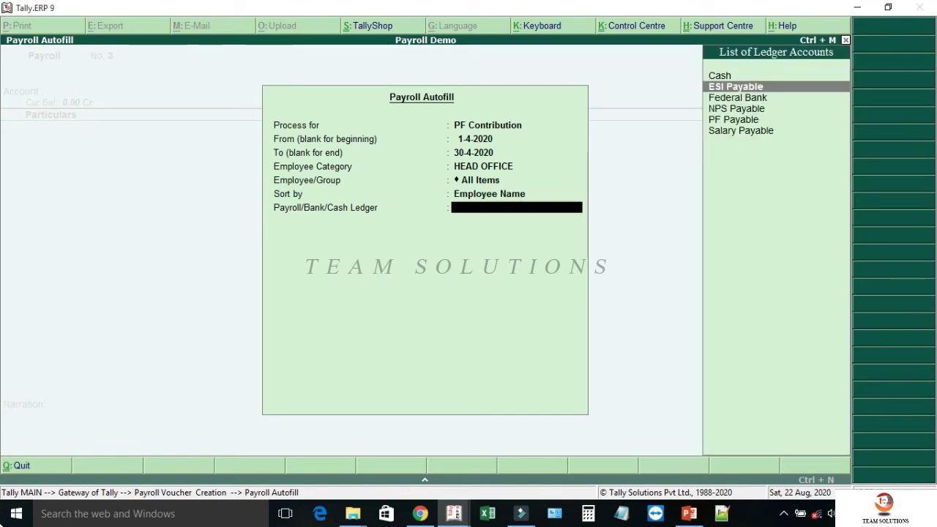
key("Return")
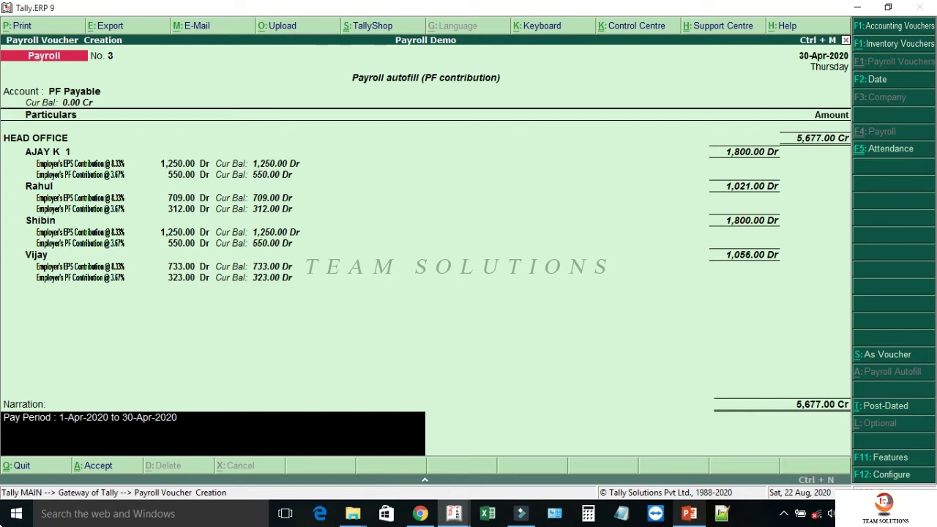
- Save the 5,677.00 PF contribution voucher No. 3 and begin payroll voucher No. 4
key("Return")
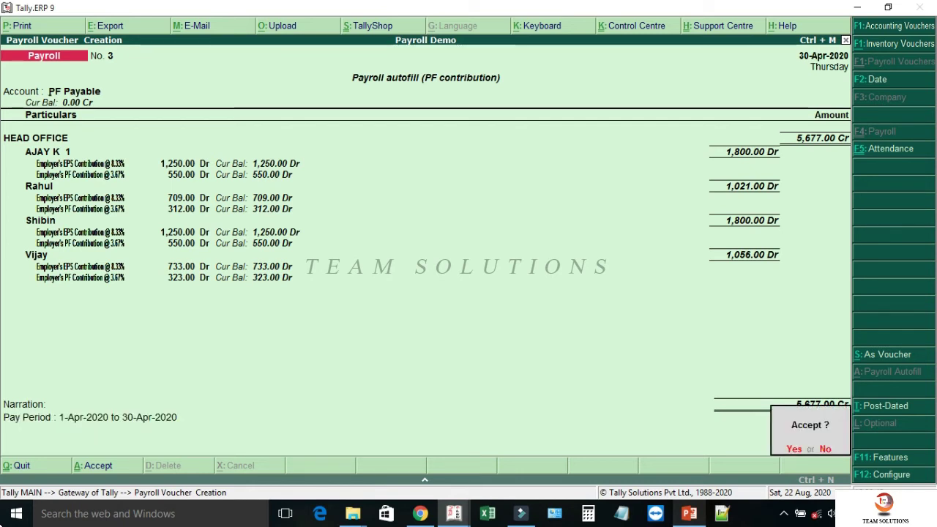
key("y")
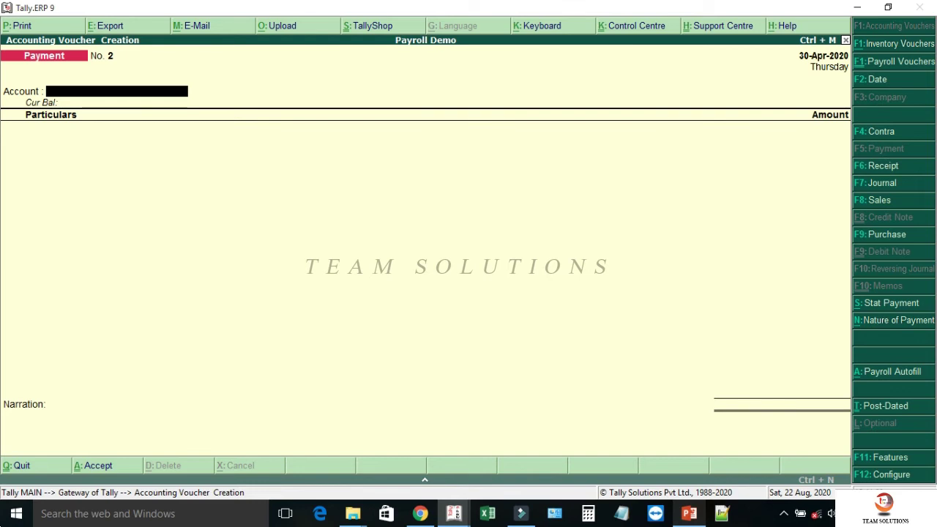
key("ctrl+F4")
- Autofill ESI Contribution for April 2020, HEAD OFFICE, against ESI Payable
key("alt+a")
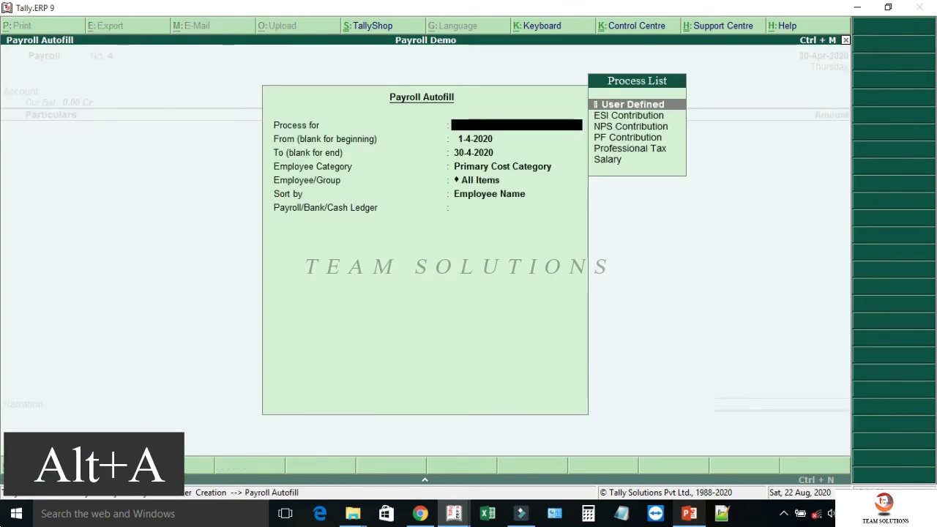
key("Down")
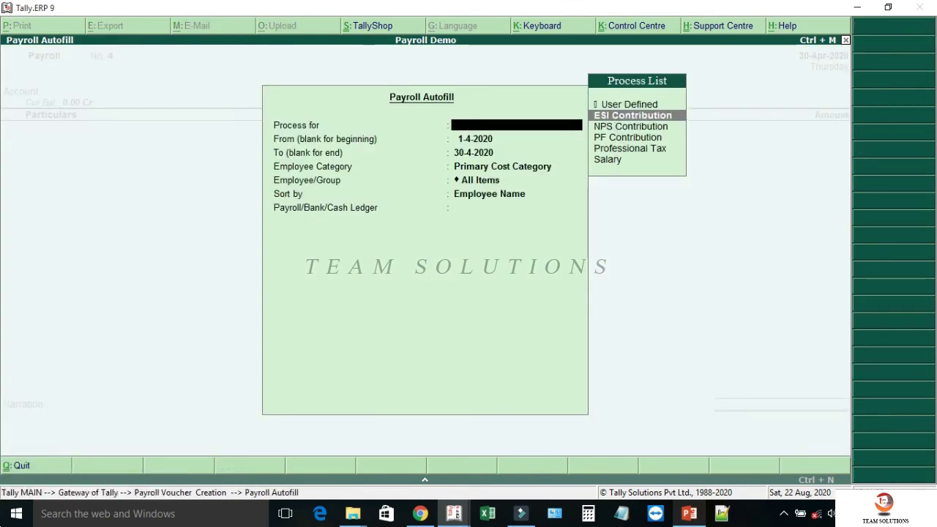
key("Return")
key("Return")
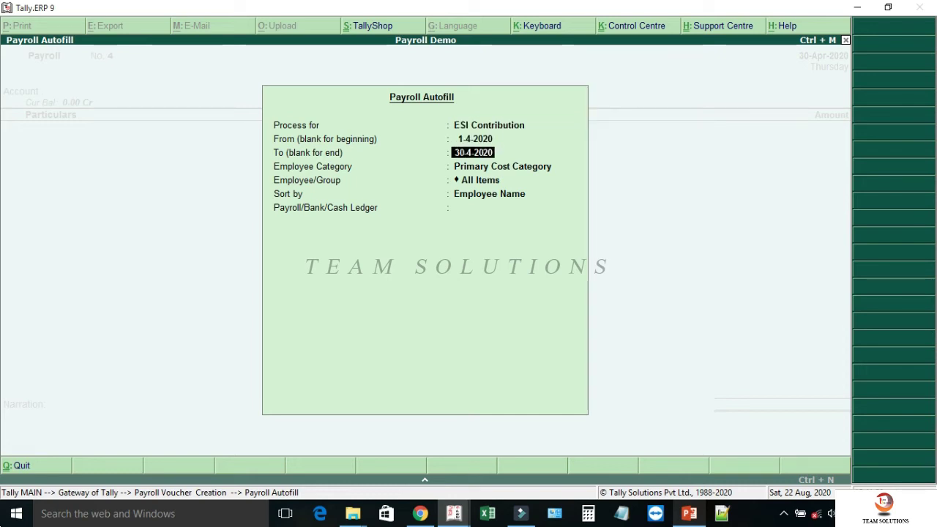
key("Return")
key("Up")
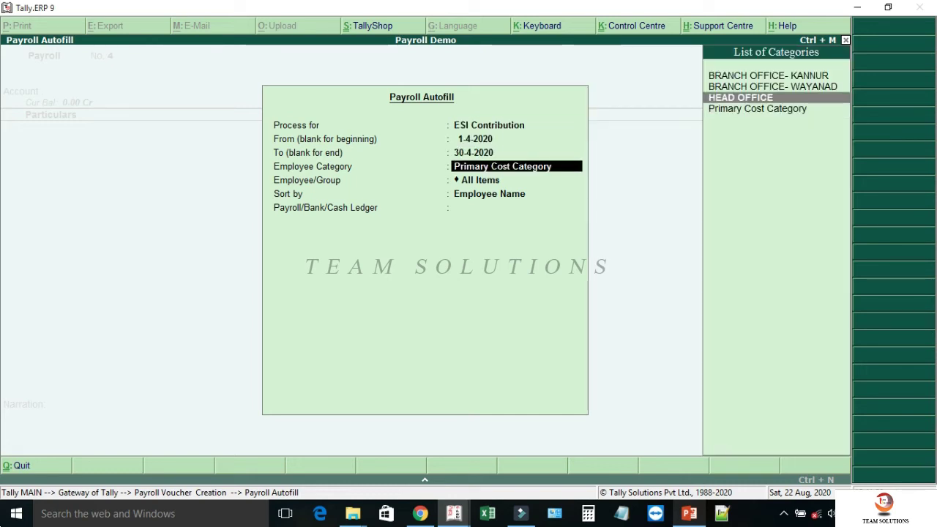
key("Return")
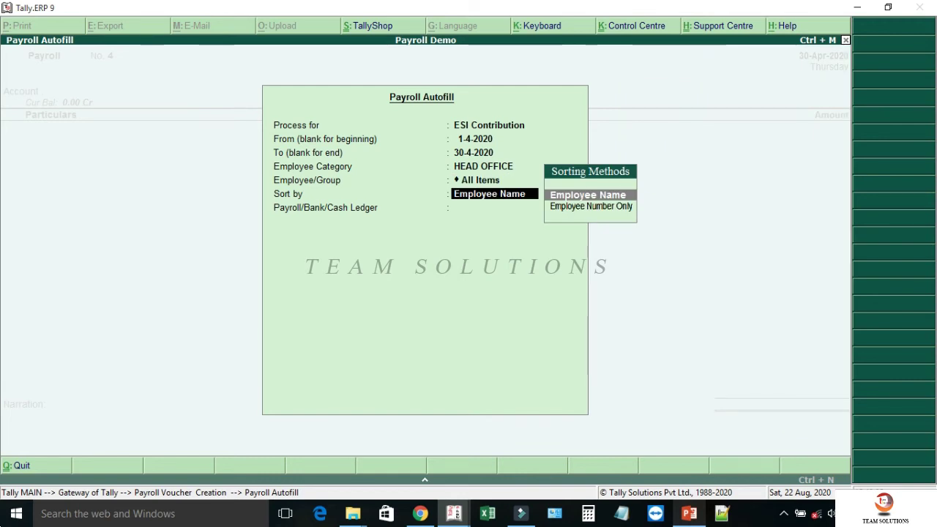
key("Return")
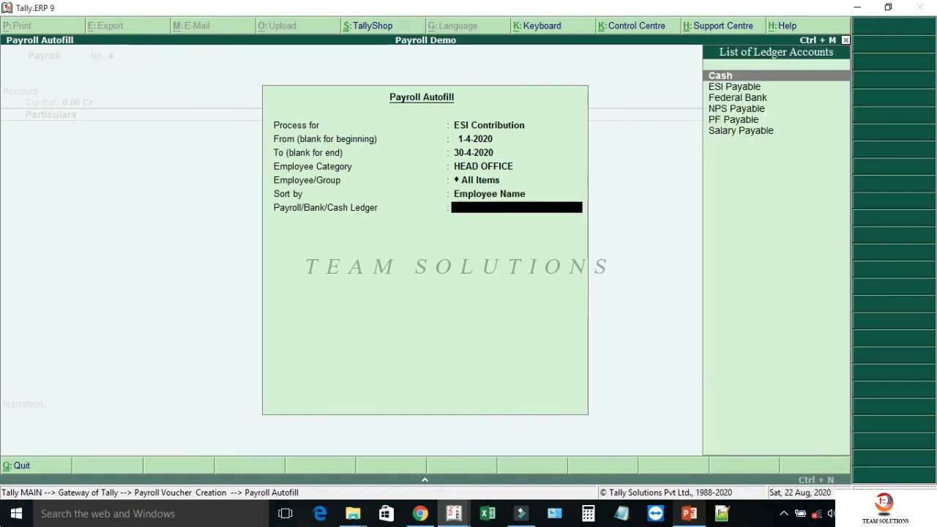
key("Down")
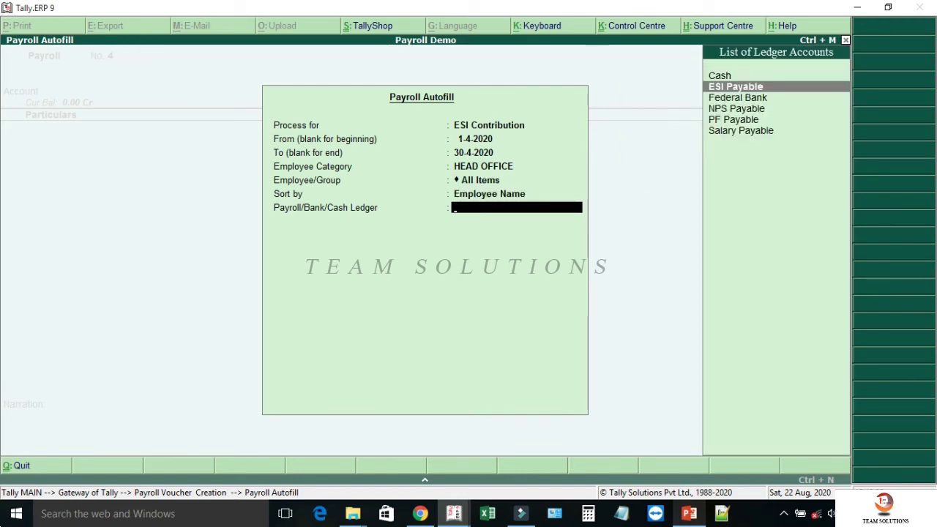
key("Return")
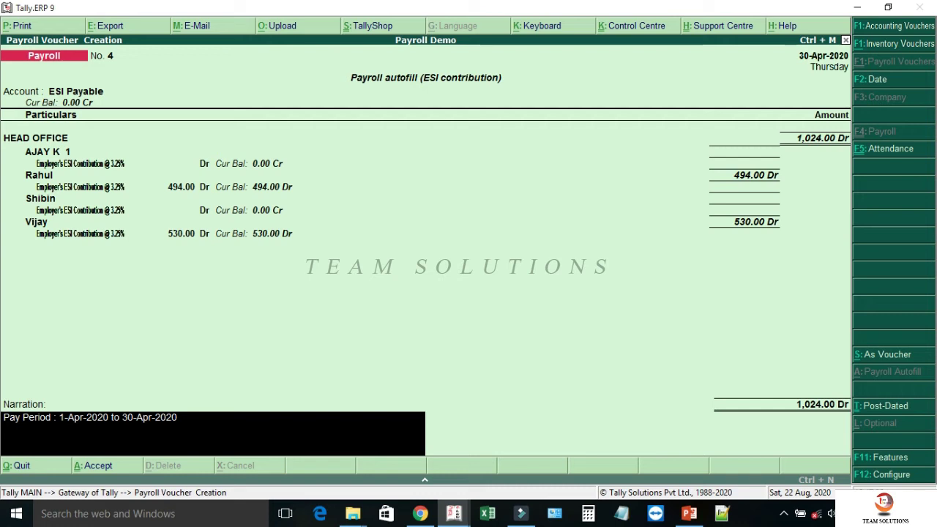
- Save the 1,024.00 ESI contribution voucher No. 4 and begin payroll voucher No. 5
key("Return")
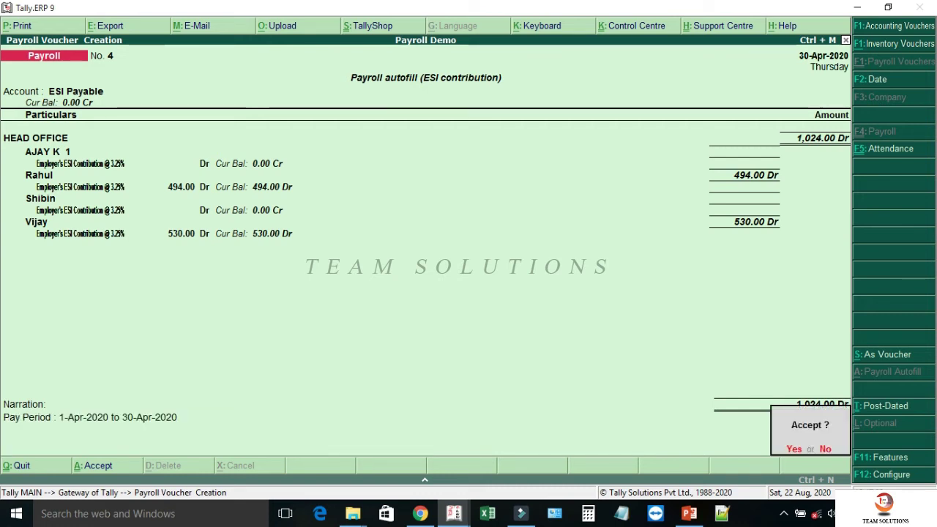
key("y")
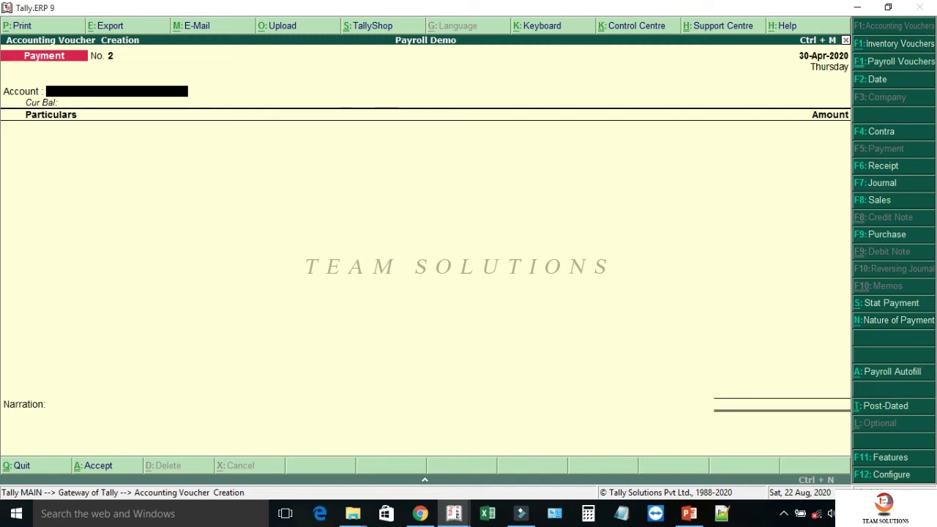
key("ctrl+F4")
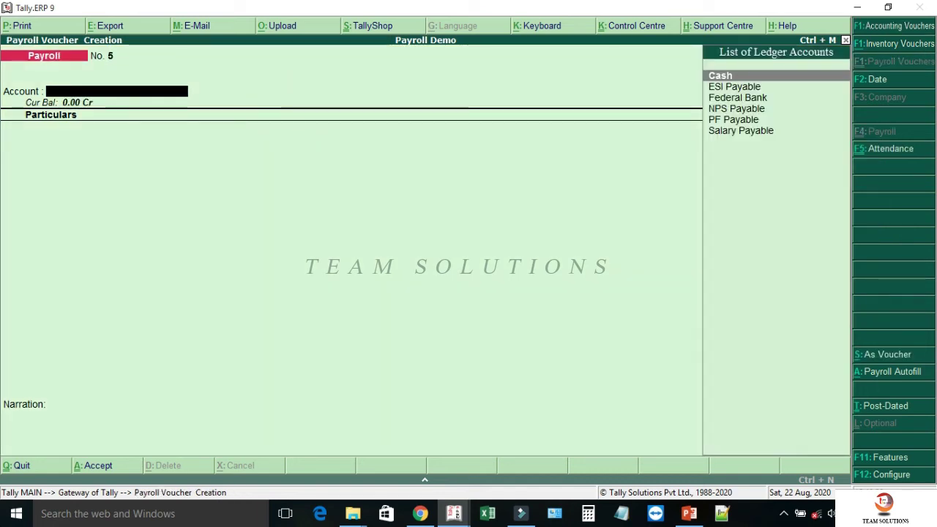
- Autofill NPS Contribution for April, HEAD OFFICE, All Items, against NPS Payable and save voucher No. 5
key("alt+a")
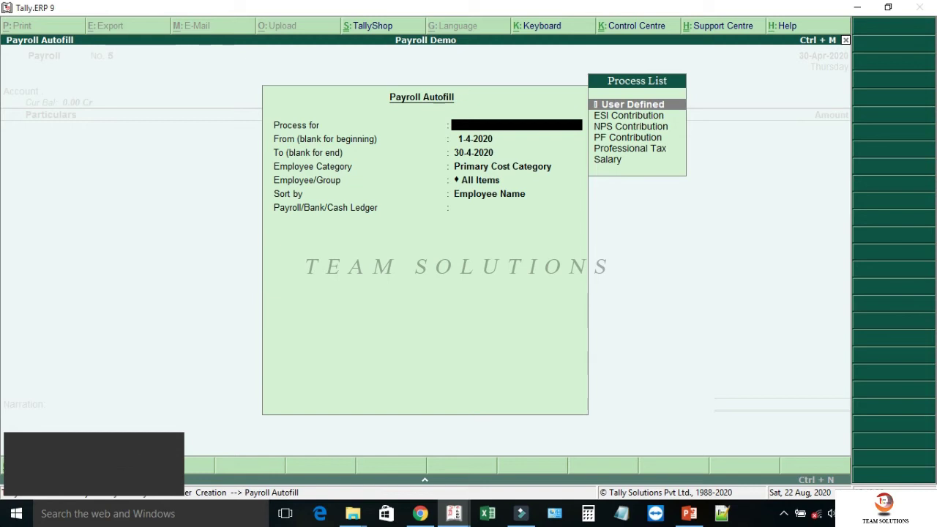
key("Down")
key("Down")
key("Return")
key("Return")
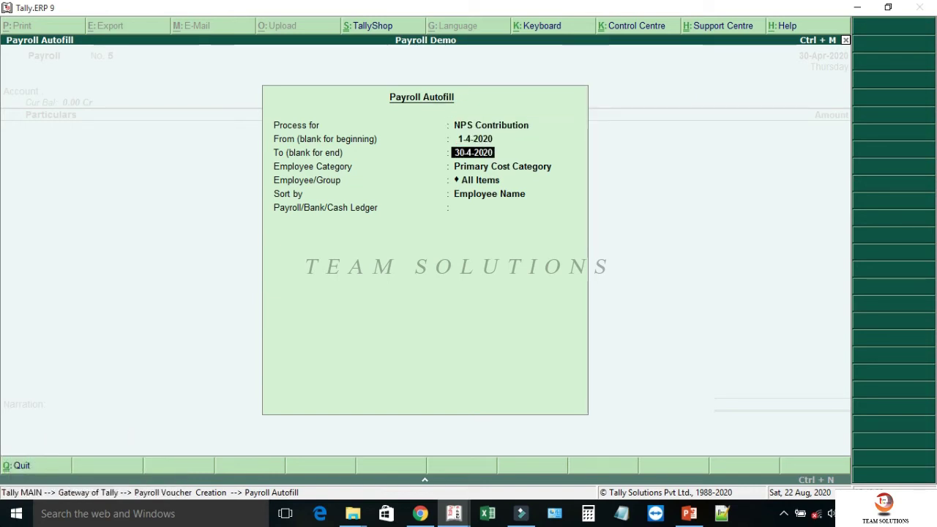
key("Return")
key("Up")
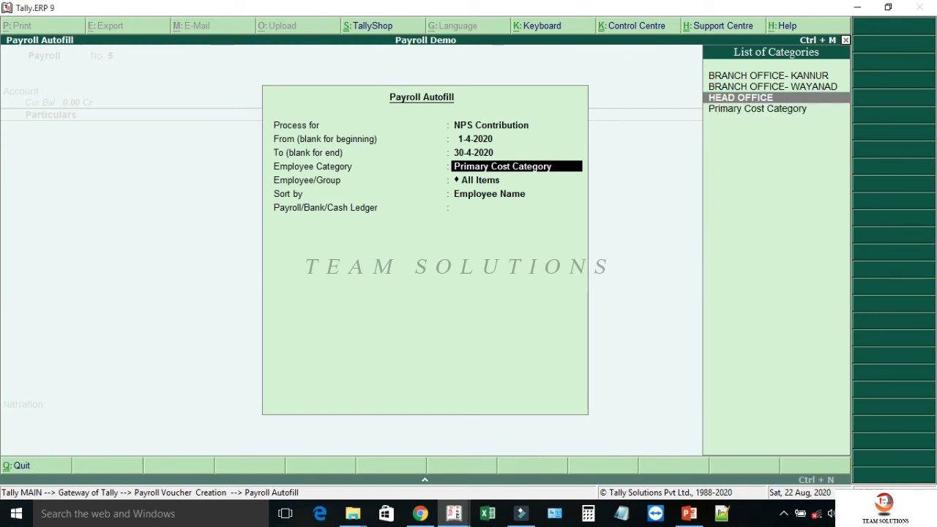
key("Return")
key("Return")
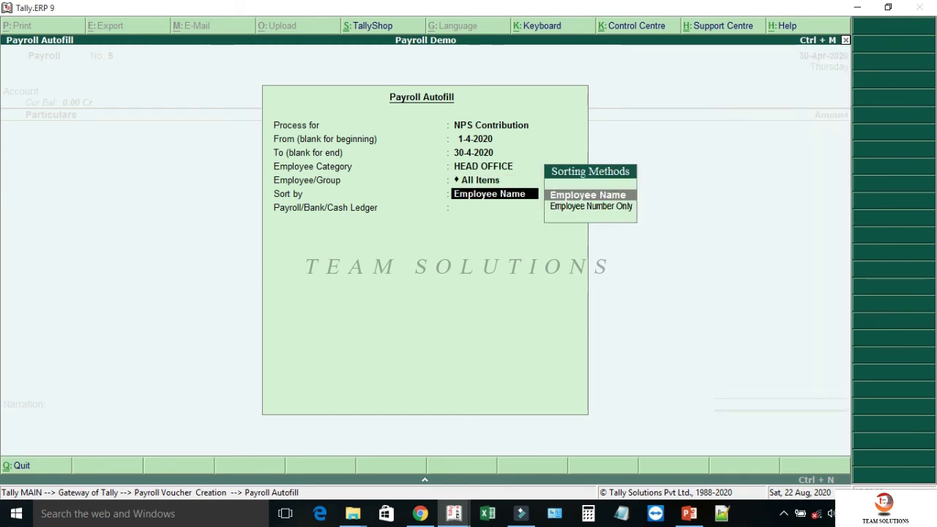
key("Return")
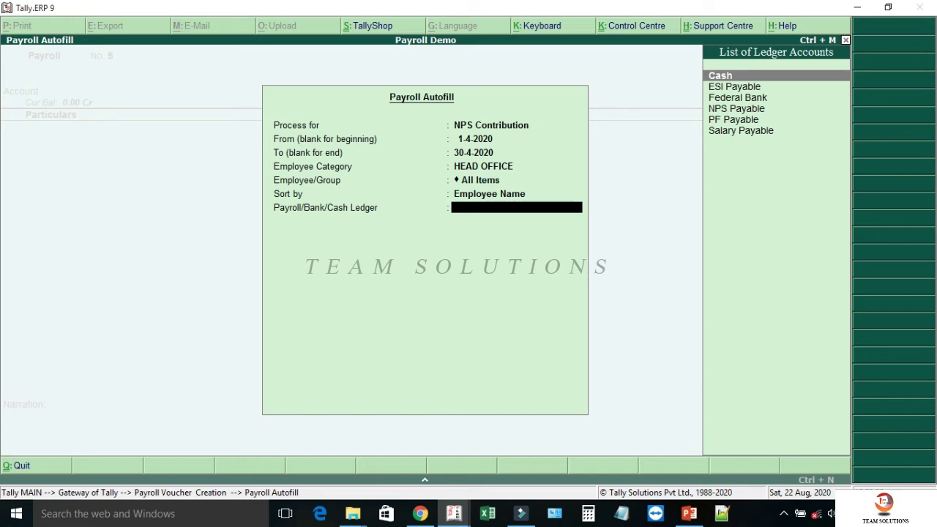
key("Down")
key("Down")
key("Down")
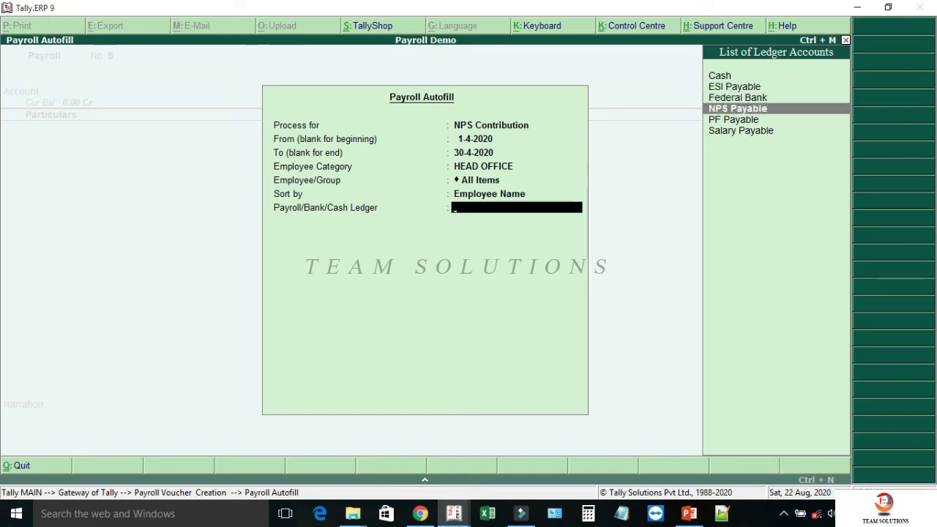
key("Return")
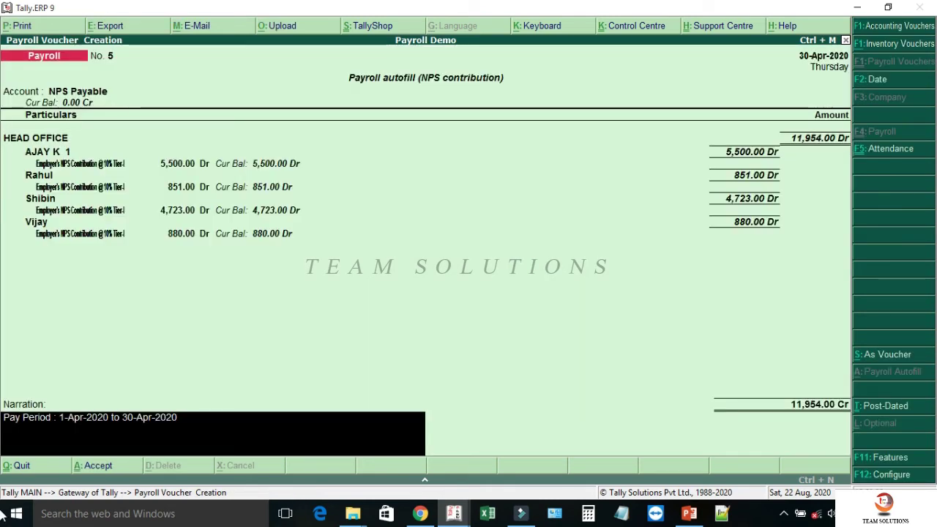
key("Return")
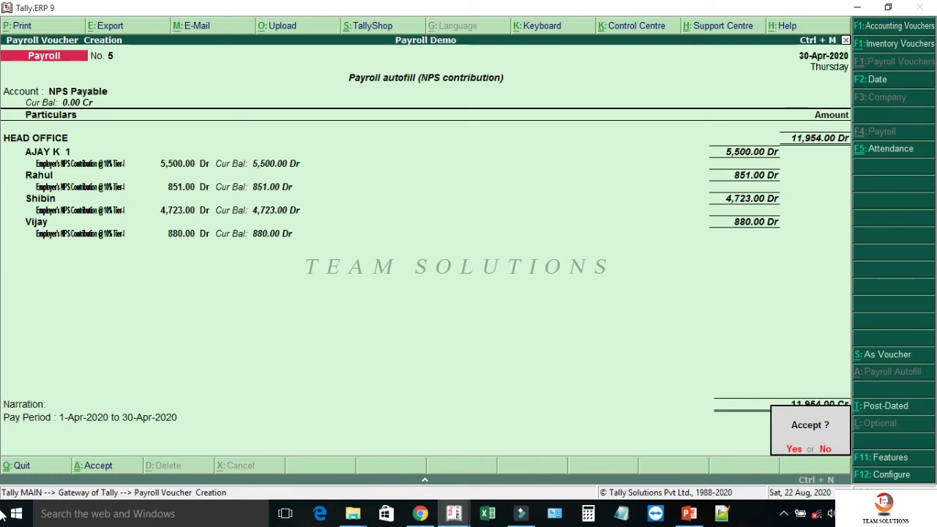
key("Return")
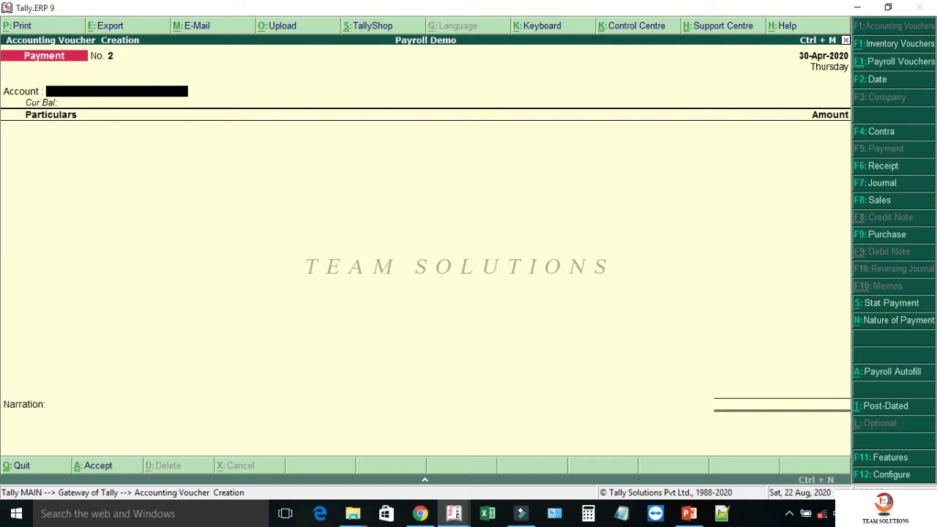
- Start an April journal with Other Charges autofill for HEAD OFFICE, All Items, to PF Admin Expenses
key("F7")
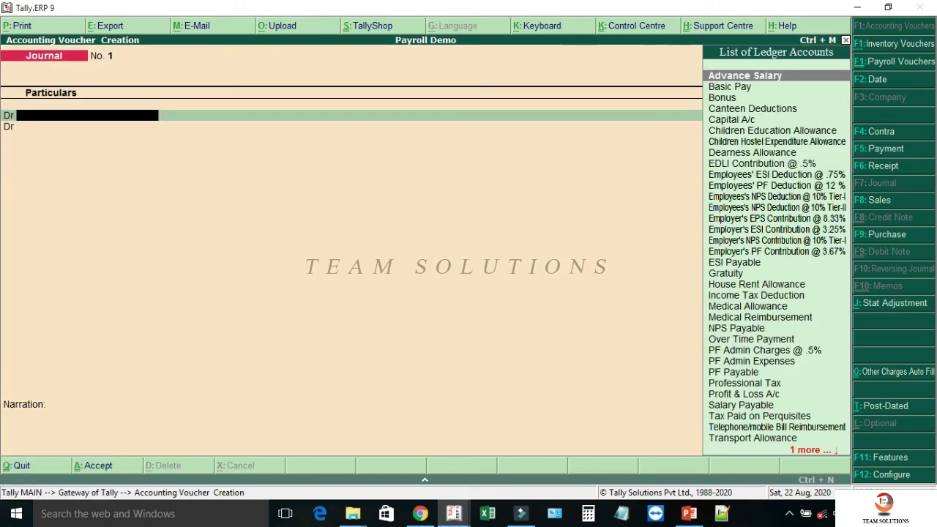
key("ctrl+o")
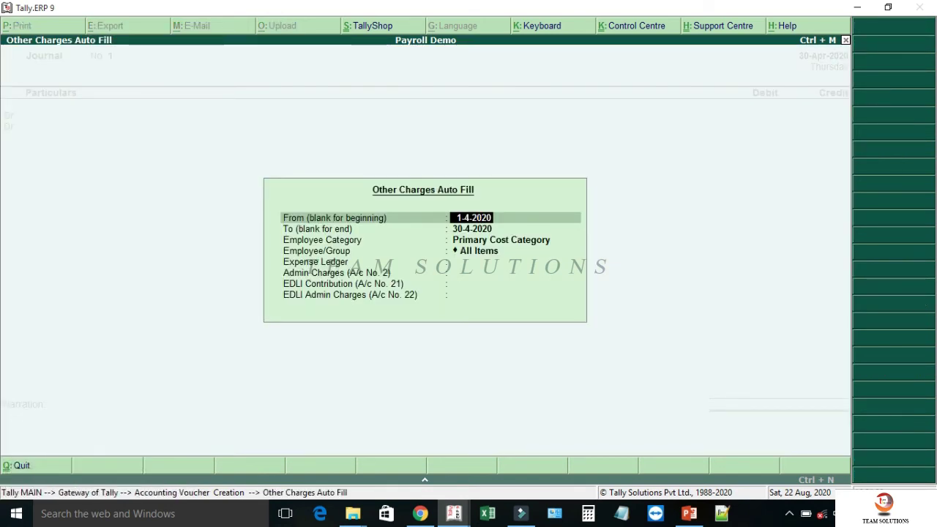
key("Return")
key("Return")
key("Up")
key("Return")
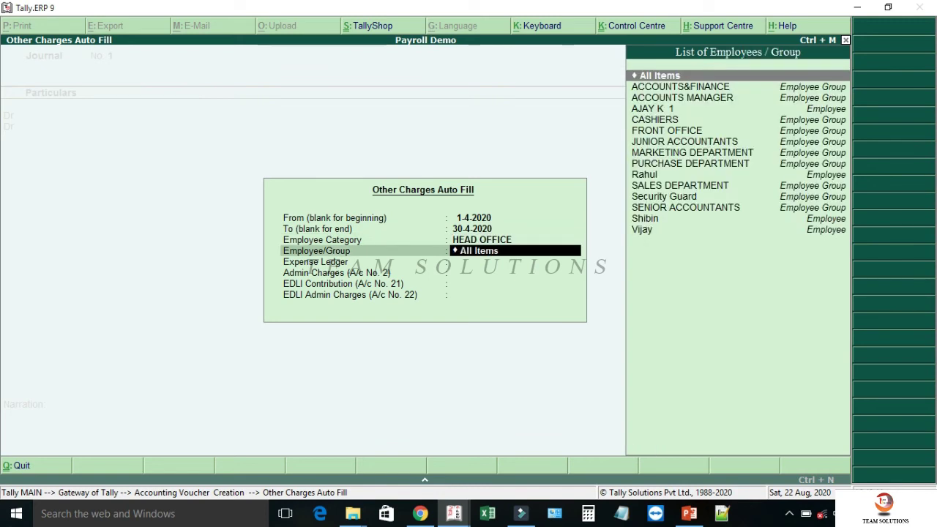
key("Return")
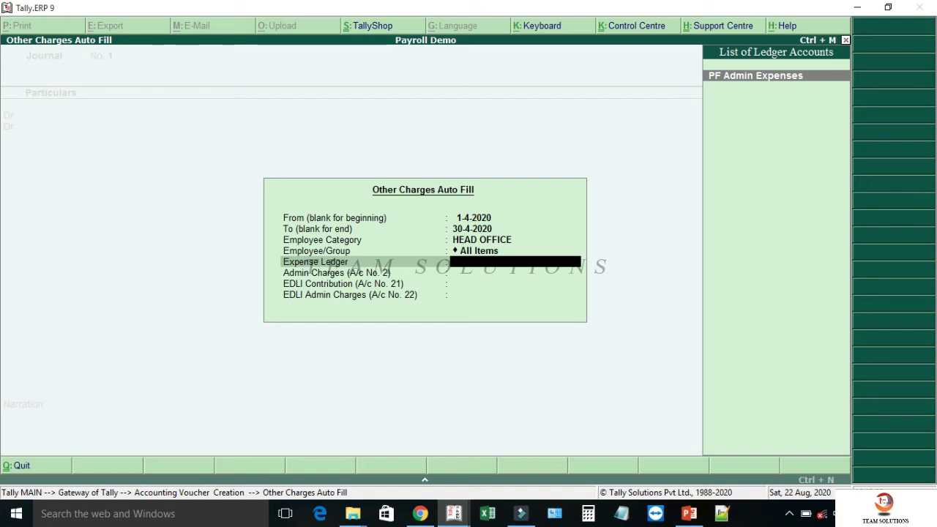
key("Return")
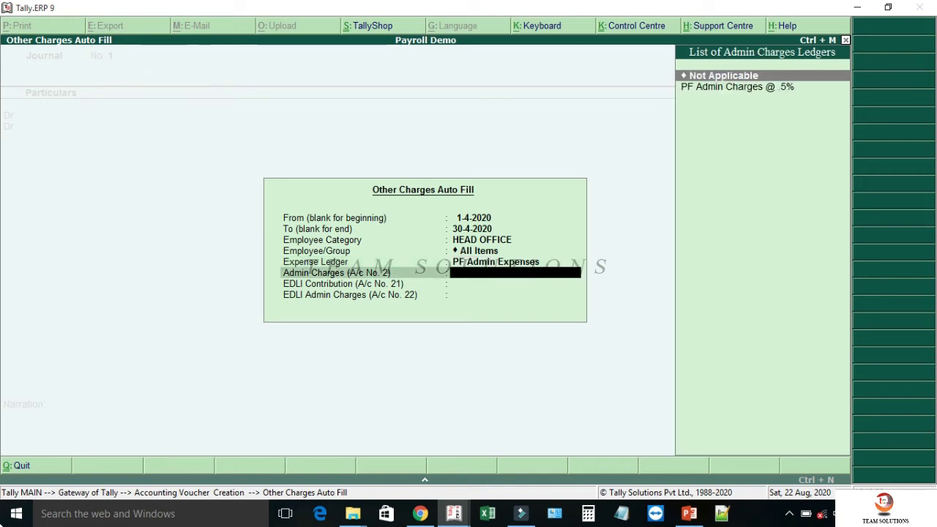
- Use PF Admin Charges @ .5% and EDLI Contribution @ .5%, then save the 737.00 journal
key("Down")
key("Return")
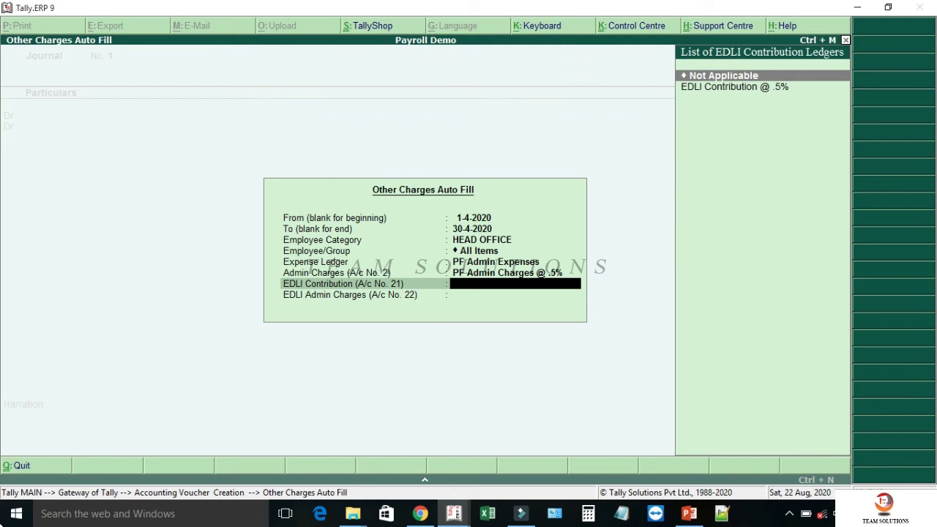
key("Down")
key("Return")
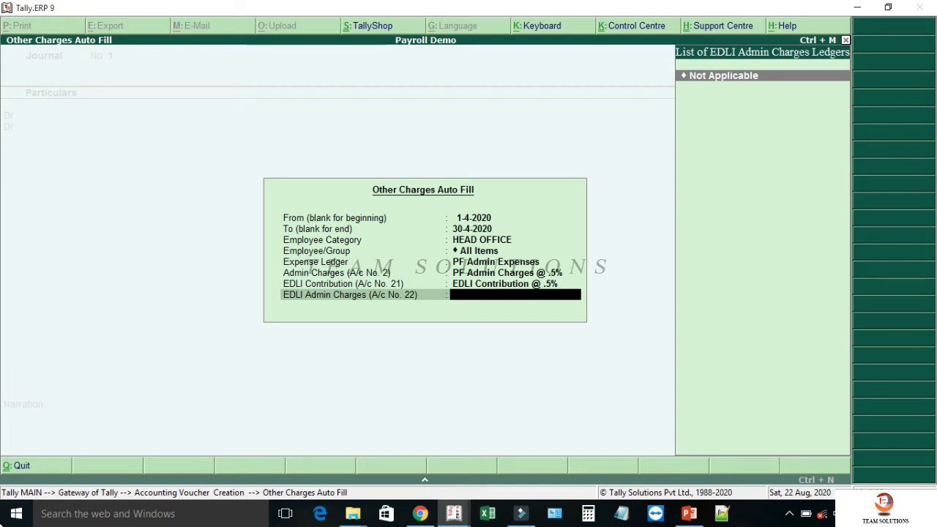
key("Return")
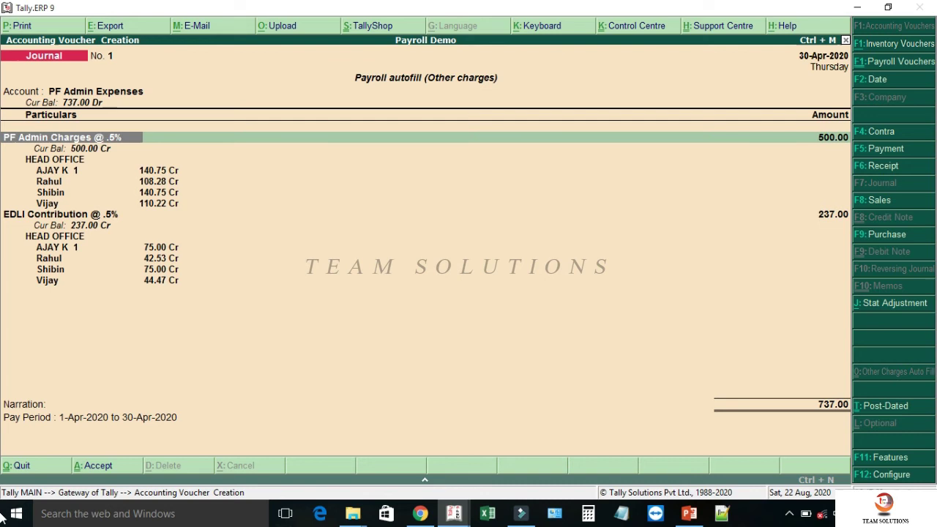
key("Return")
key("Return")
key("Return")
key("Return")
key("Return")
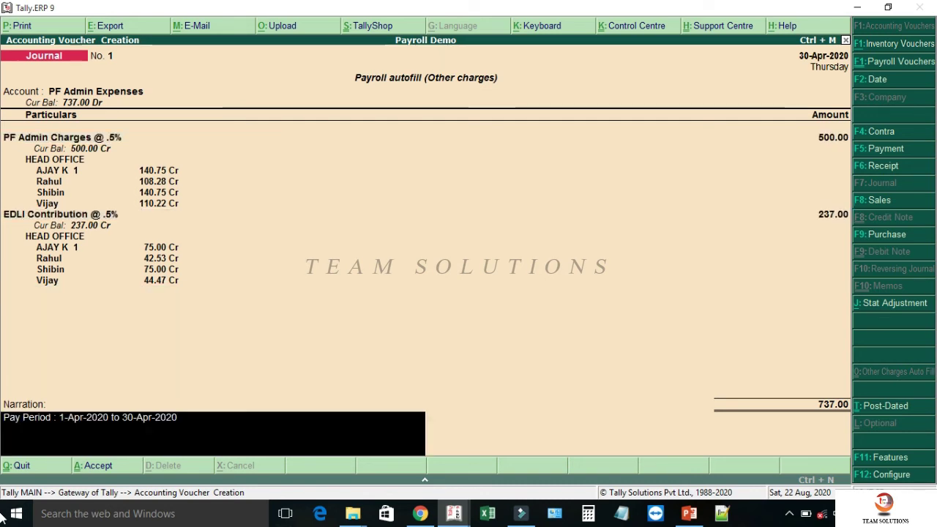
key("Return")
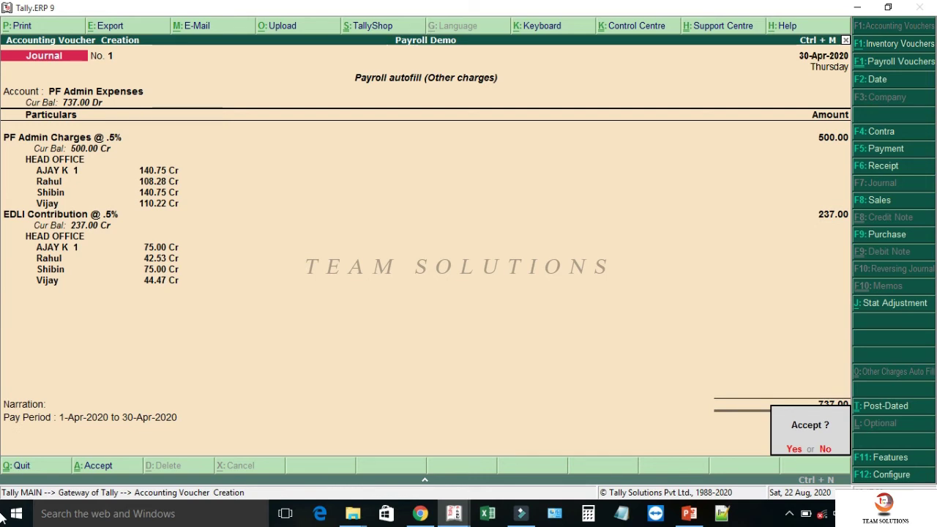
key("Return")
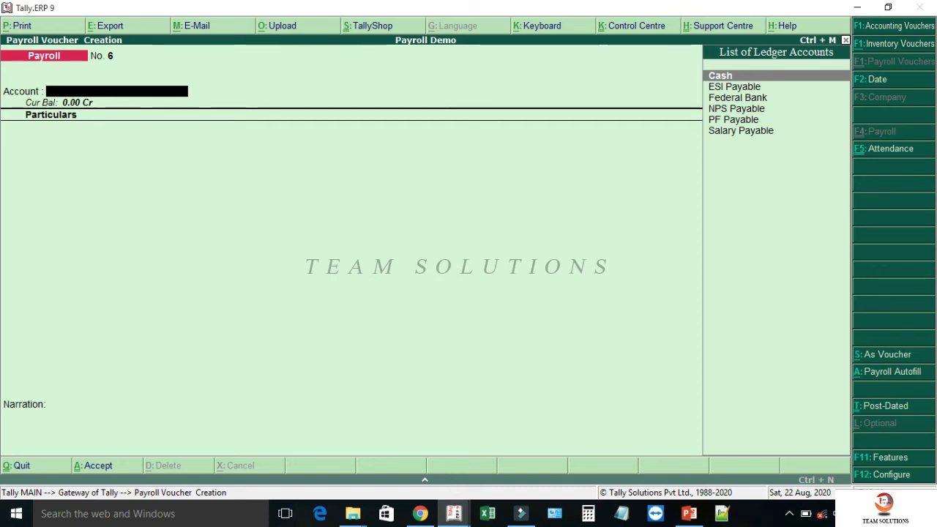
key("Escape")
- Quit the empty voucher, view the detailed Balance Sheet totalling 11,97,205.00, and return to Gateway
key("Return")
key("Down")
key("Down")
key("Down")
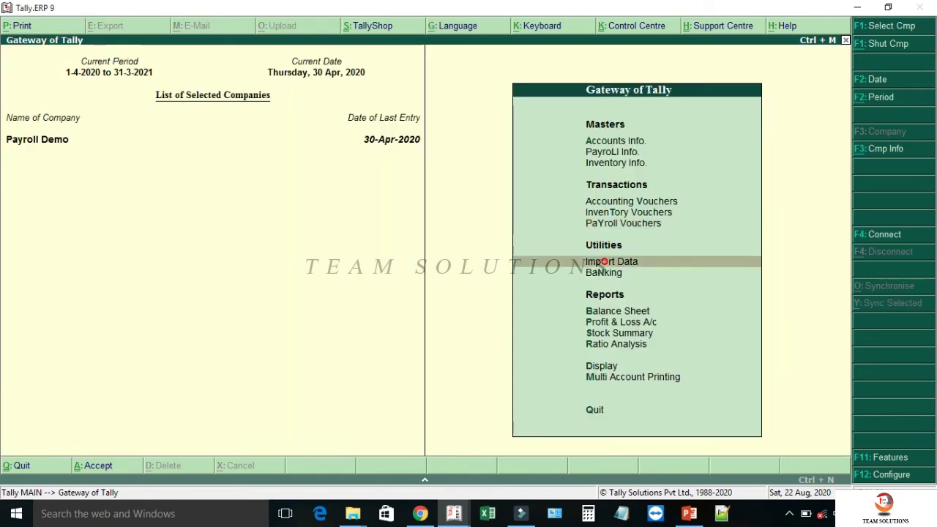
key("Return")
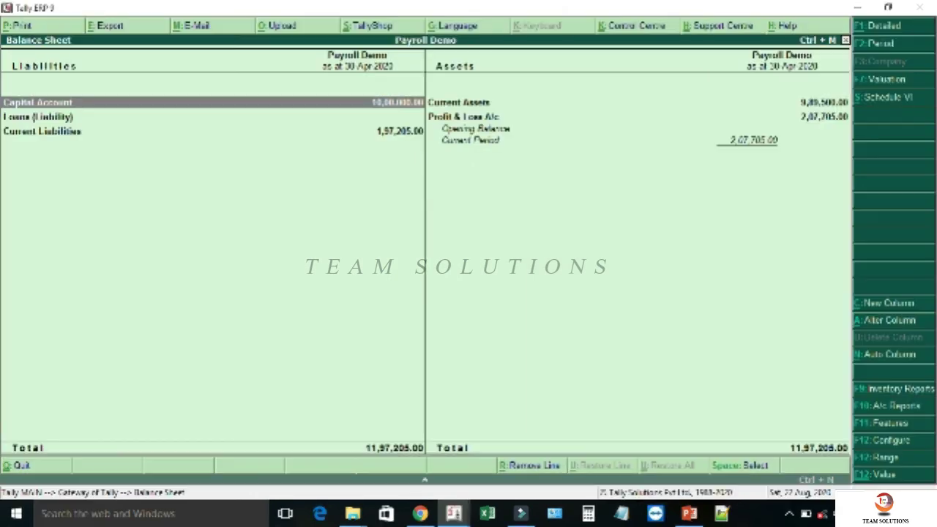
key("alt+F1")
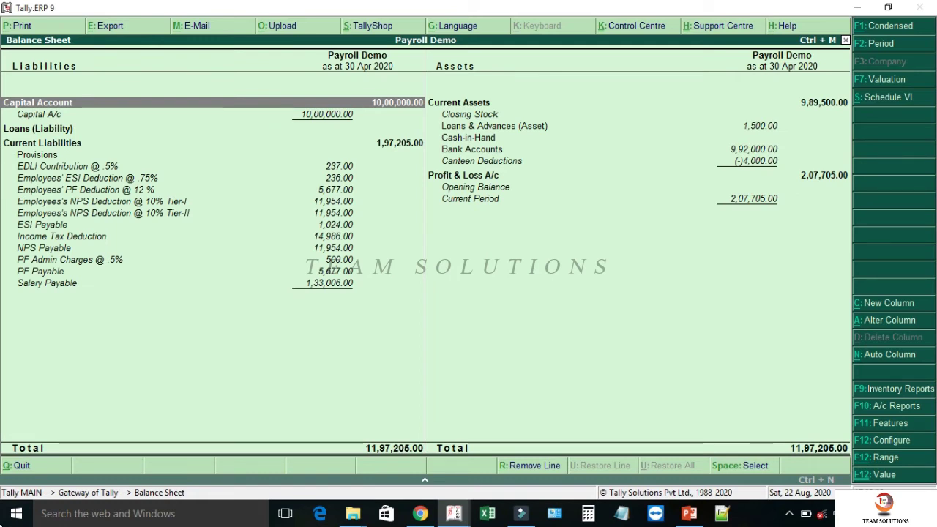
key("Escape")
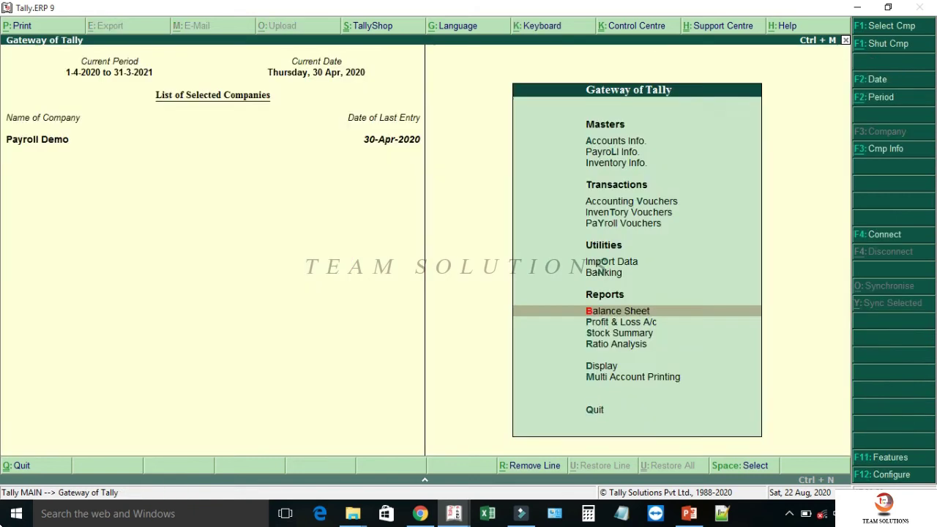
- Start a Salary Payment autofill for the April 2020 period, dated 1-5-2020
key("Up")
key("Up")
key("Up")
key("Up")
key("Up")
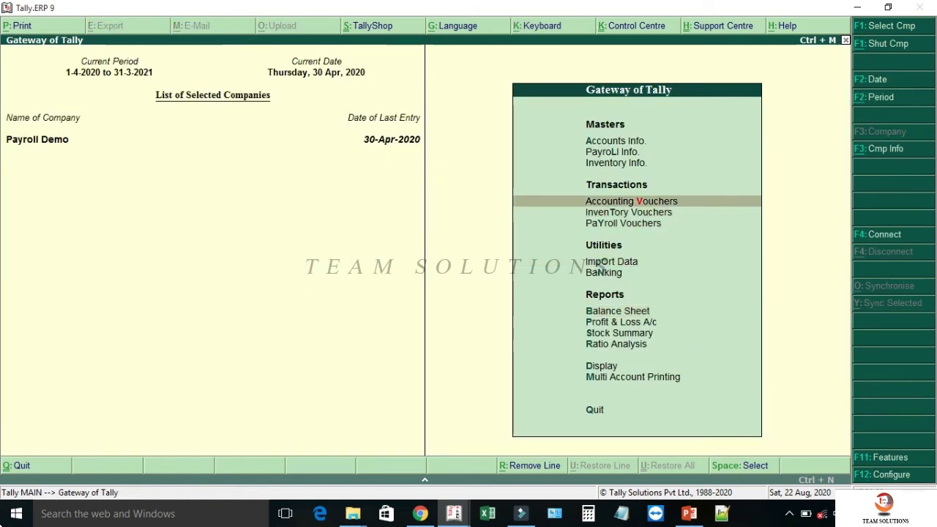
key("Return")
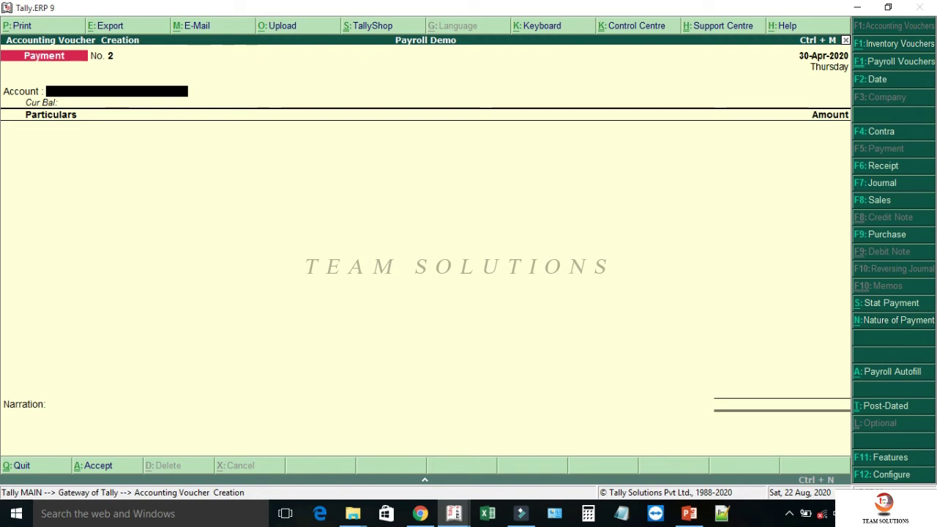
key("alt+a")
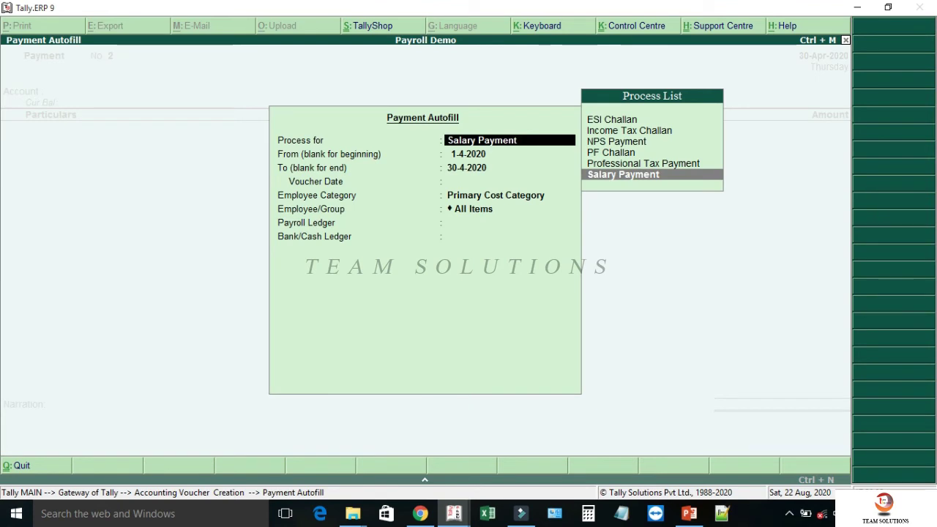
key("Return")
key("Return")
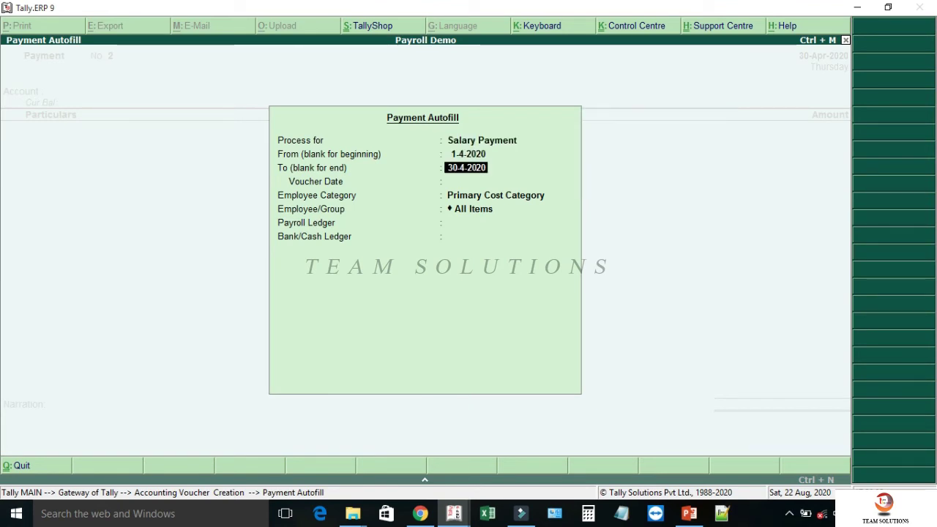
key("Return")
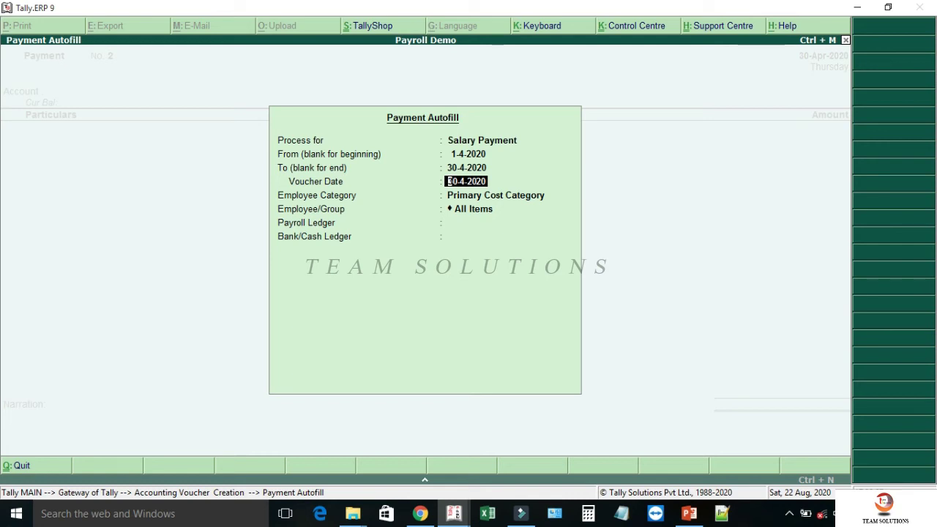
type("1.5.")
key("Return")
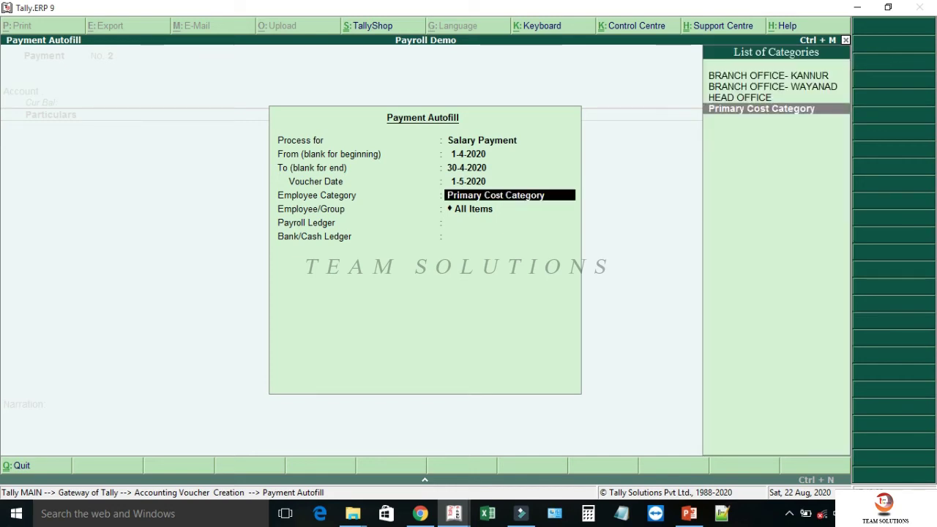
- Choose HEAD OFFICE, All Items, Salary Payable as payroll ledger and Federal Bank as payment account
key("Up")
key("Return")
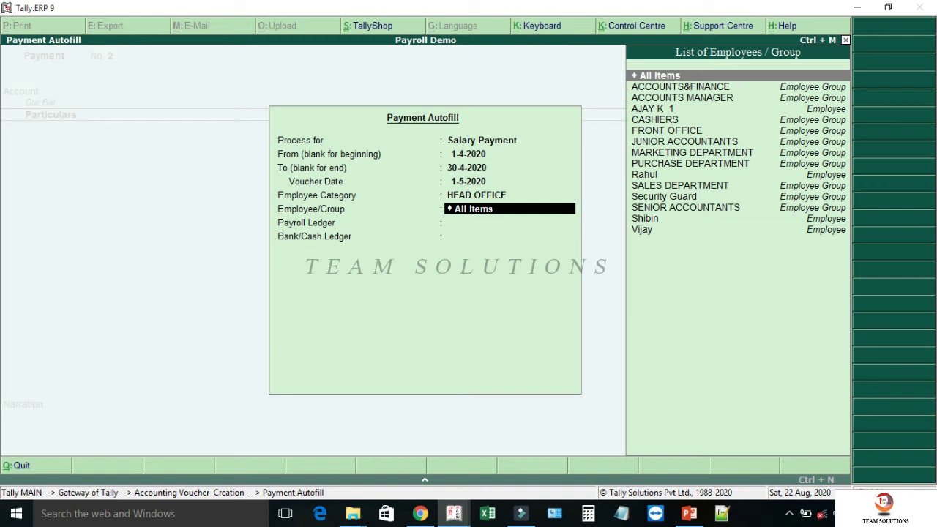
key("Return")
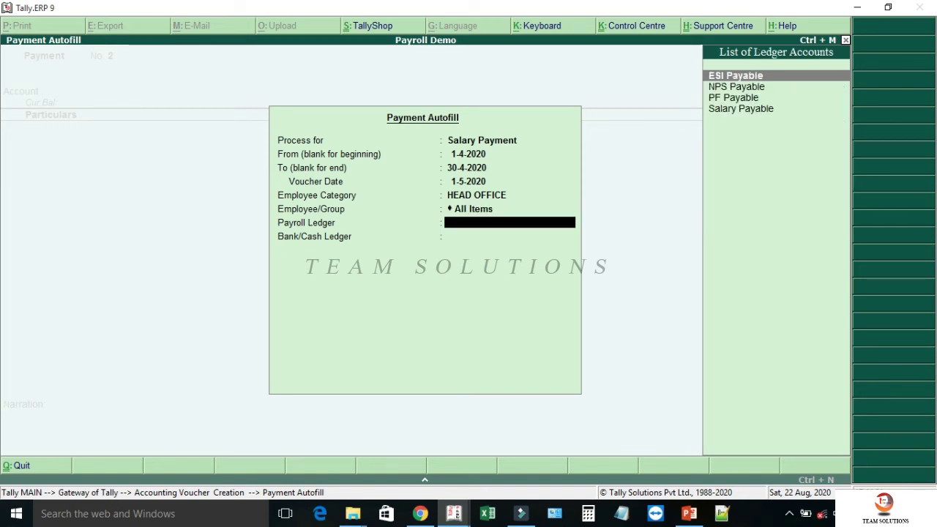
key("Down")
key("Down")
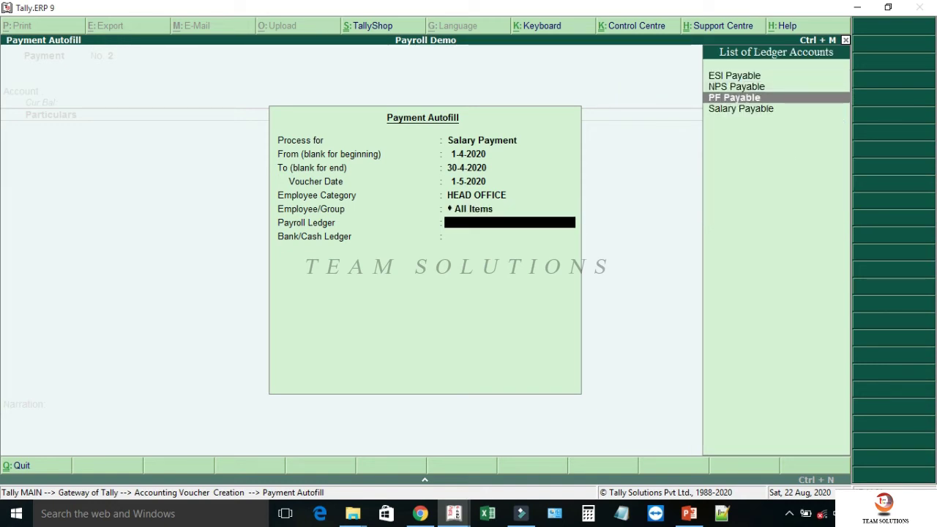
key("Down")
key("Return")
key("Down")
key("Return")
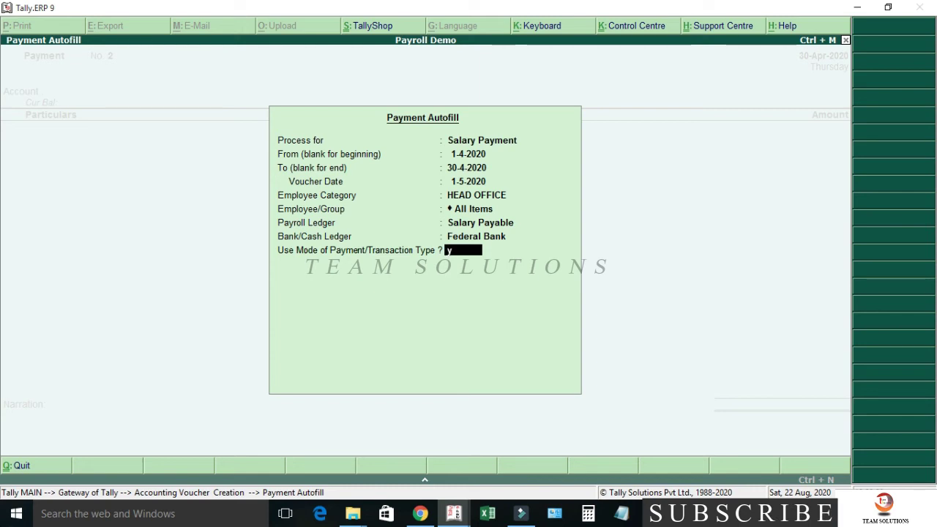
- Enable payment modes Cheque, Inter Bank Transfer, Others and Same Bank Transfer with employee-wise allocations, autofilling 1,33,006.00
key("Return")
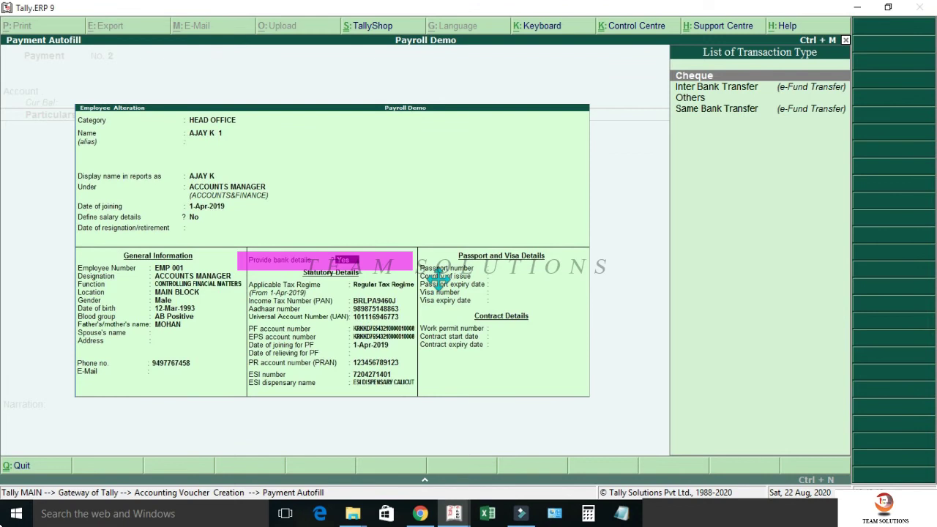
key("Return")
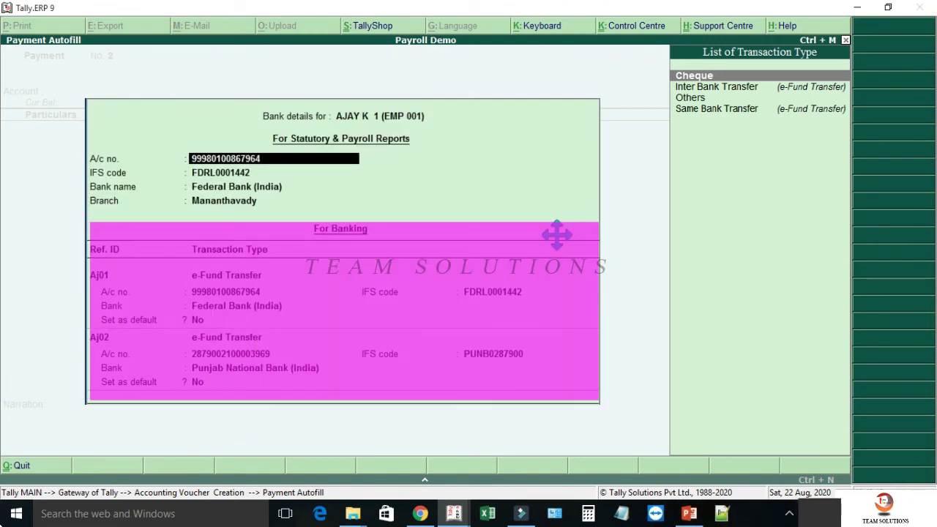
key("ctrl+a")
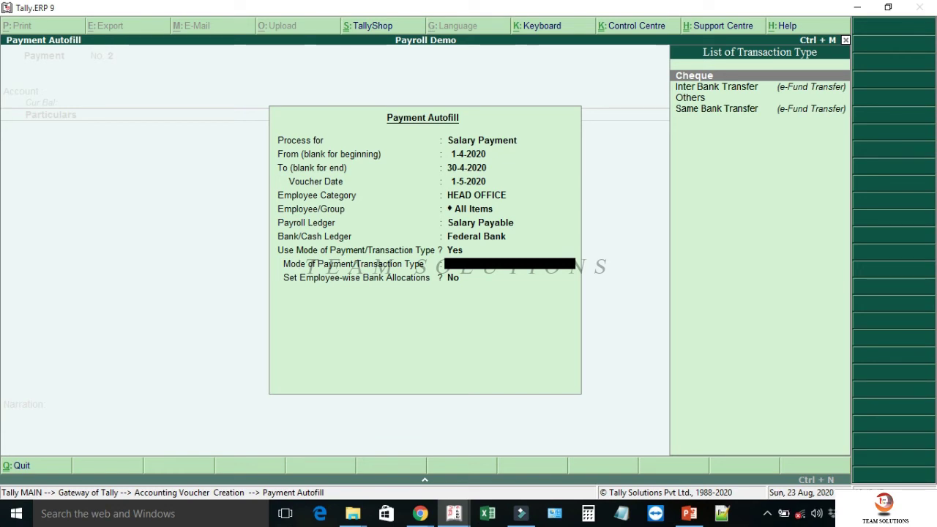
key("Return")
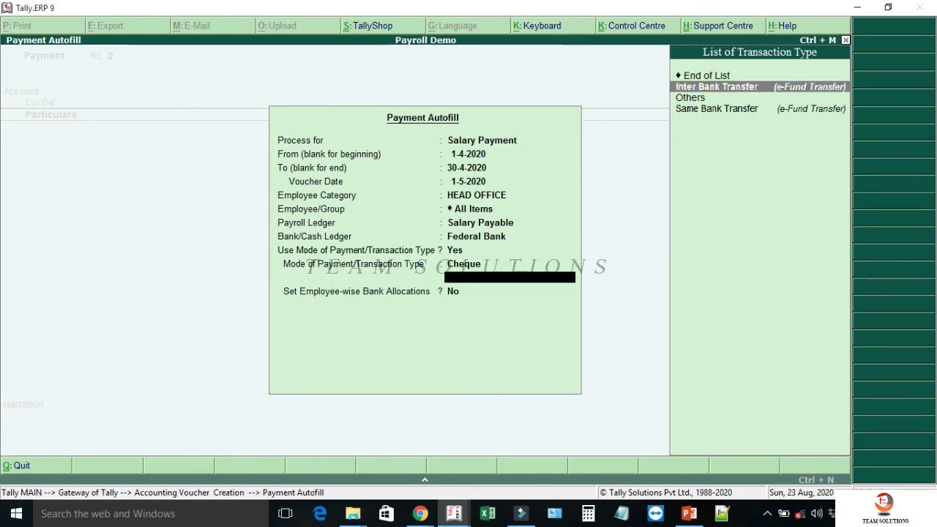
key("Return")
key("Return")
key("Return")
key("Return")
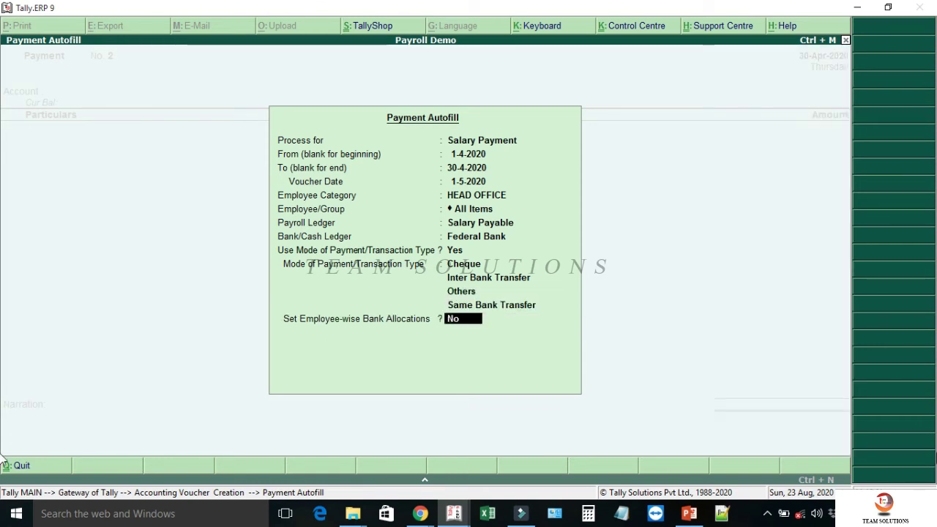
type("y")
key("Return")
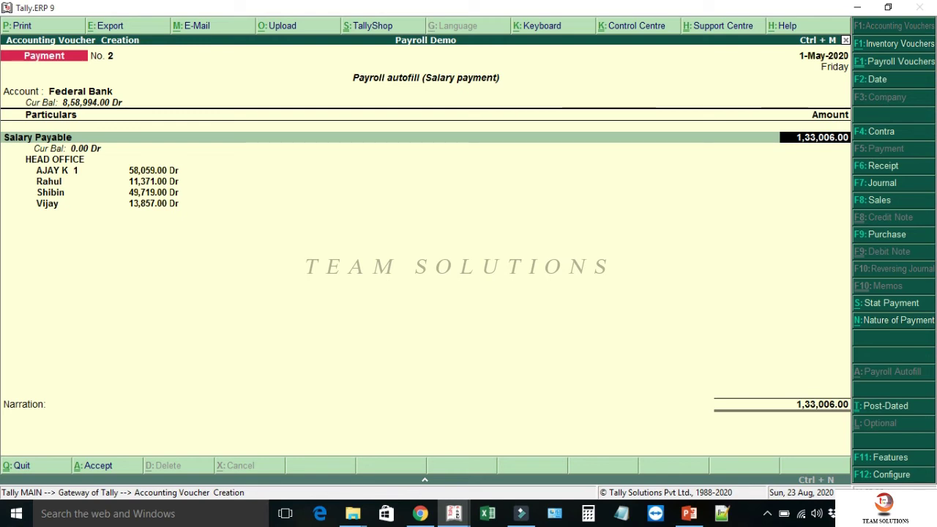
- Complete each employee's Federal Bank allocation and save salary payment voucher No. 2
key("Return")
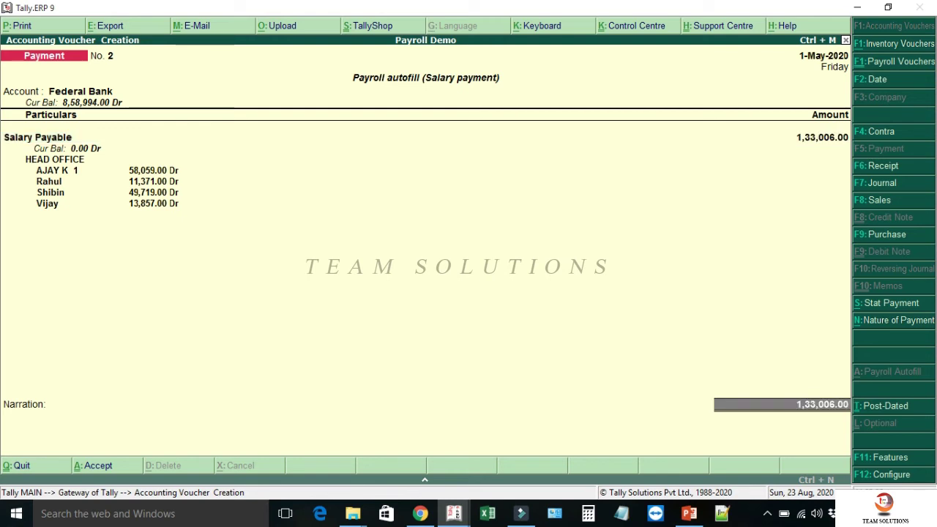
key("Return")
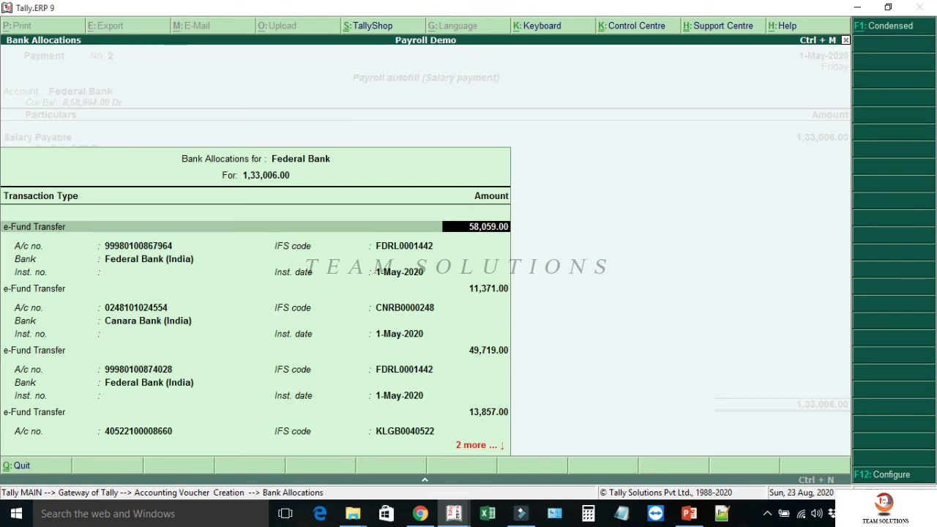
key("Return")
key("Return")
key("Return")
key("Return")
key("Return")
key("Return")
key("Return")
key("Return")
key("Return")
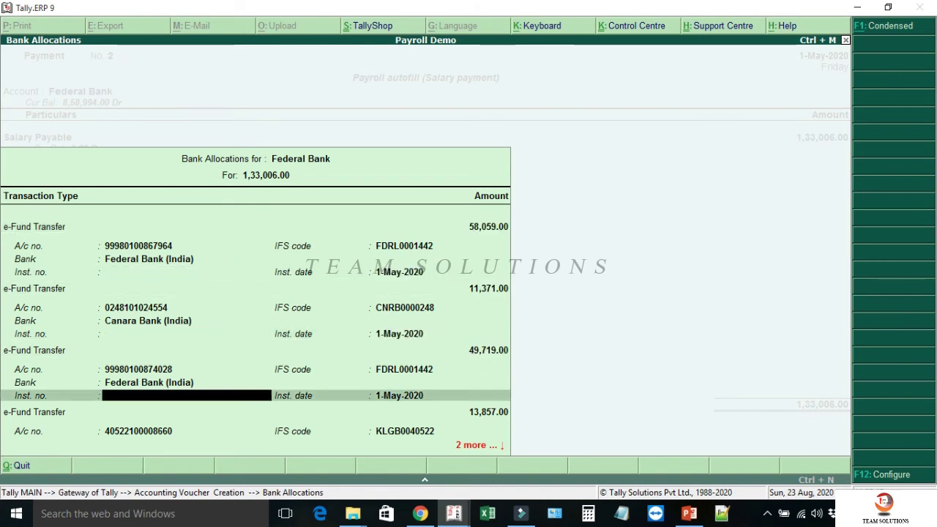
key("Return")
key("Return")
key("Return")
key("Return")
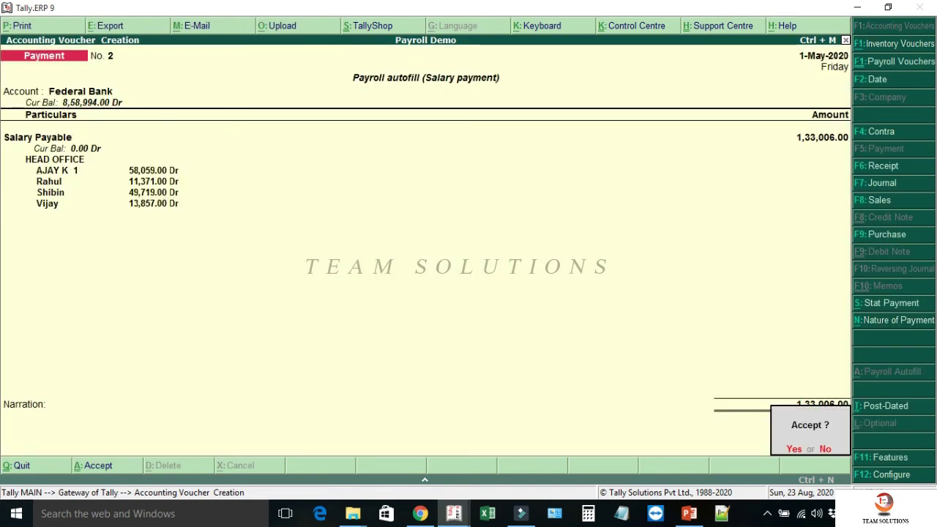
key("Return")
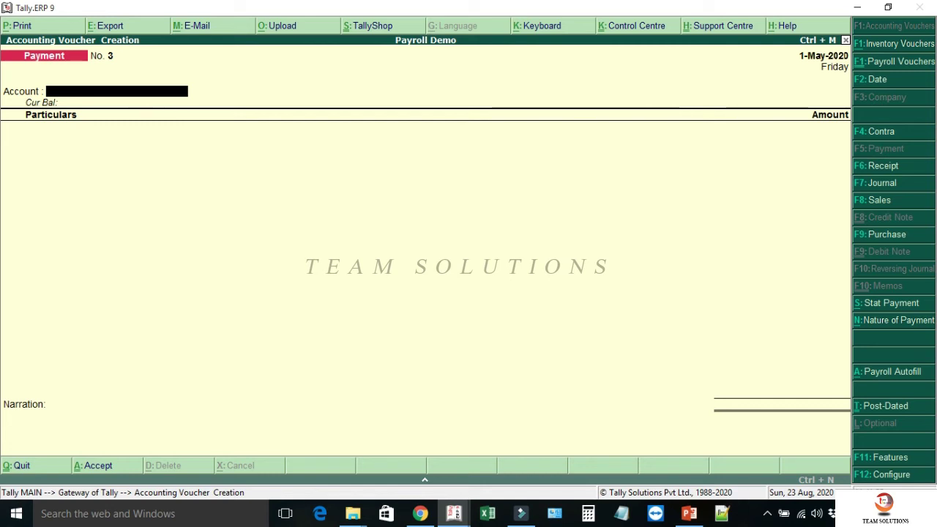
key("alt+a")
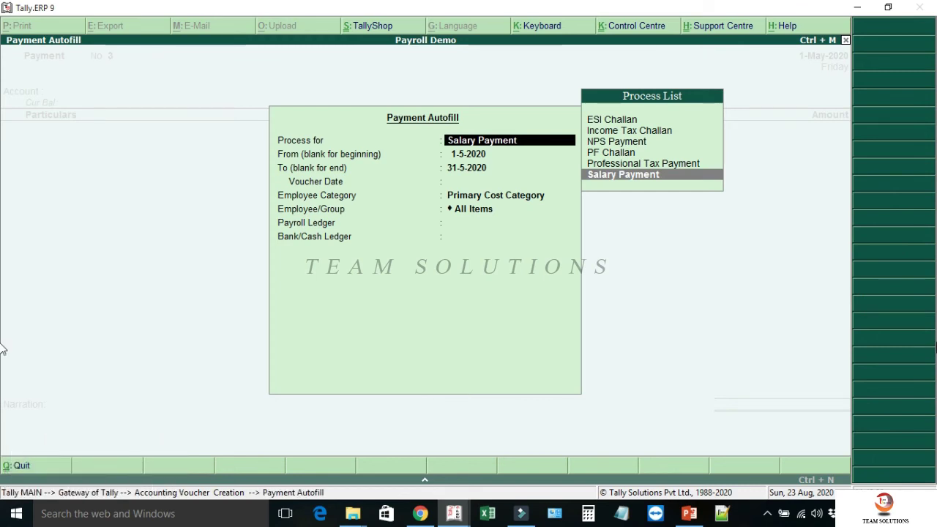
- Choose the Income Tax Challan autofill for 1-4-2020 to 30-4-2020, with voucher date 1-5-2020
key("Up")
key("Up")
key("Up")
key("Up")
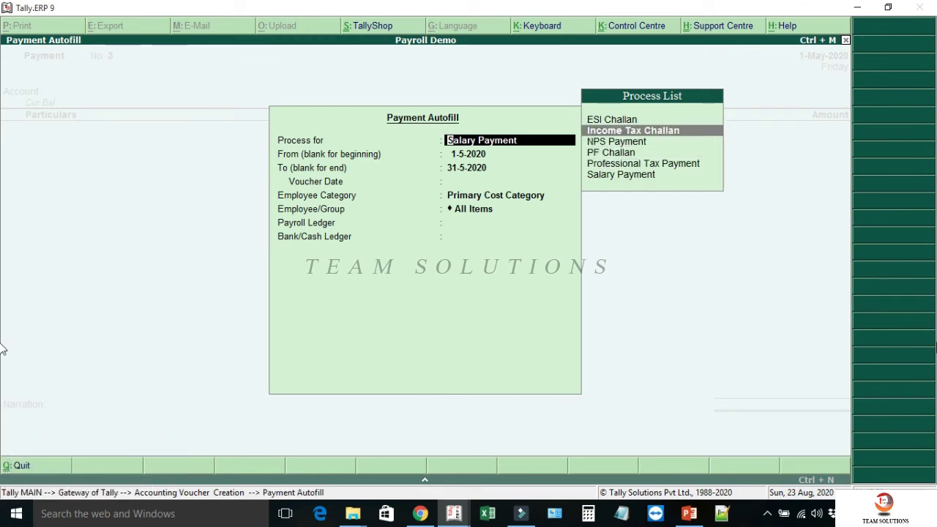
key("Return")
type("1.4")
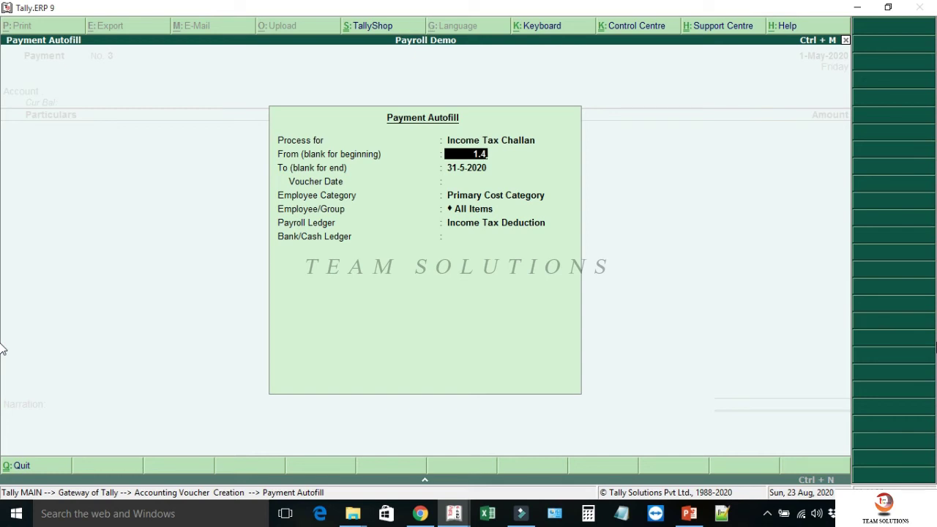
key("Return")
type("30.4")
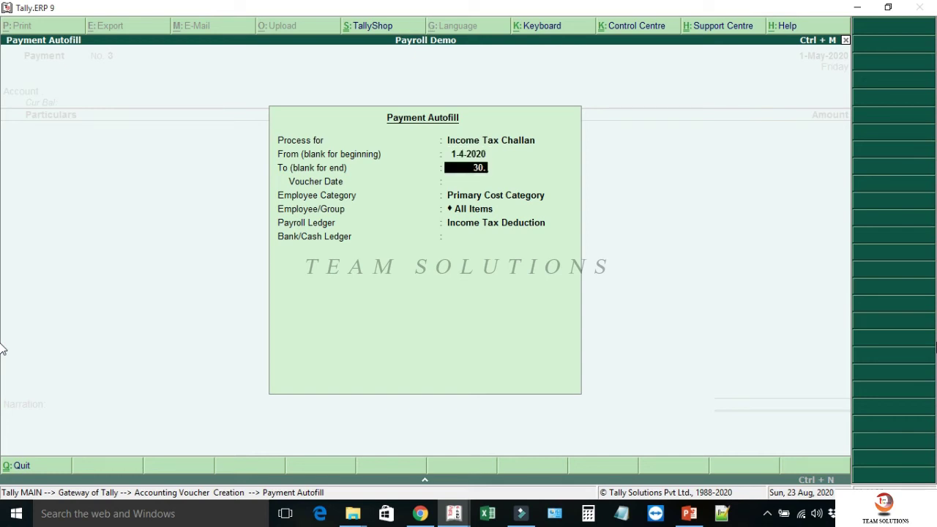
key("Return")
type("1.")
type("5")
key("Return")
- Select HEAD OFFICE, all employees, the Income Tax Deduction ledger and Federal Bank to fill the voucher
key("Up")
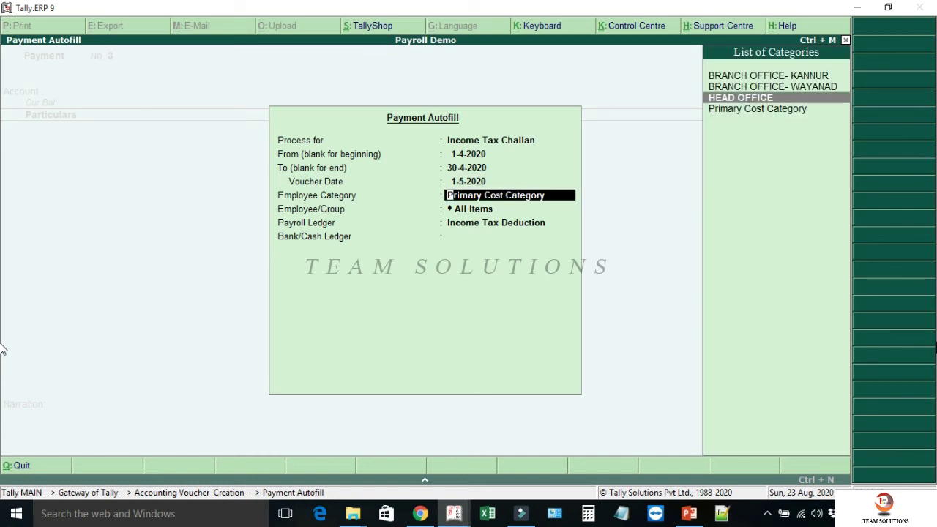
key("Return")
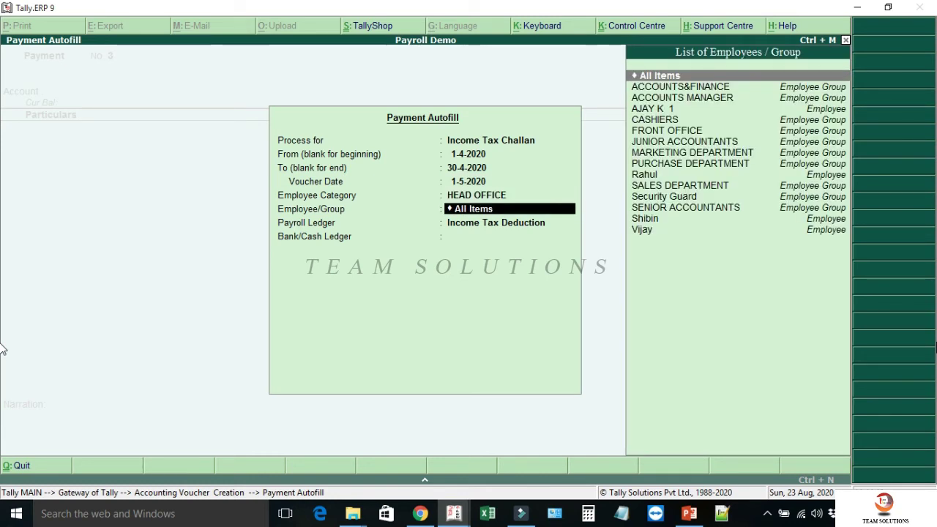
key("Return")
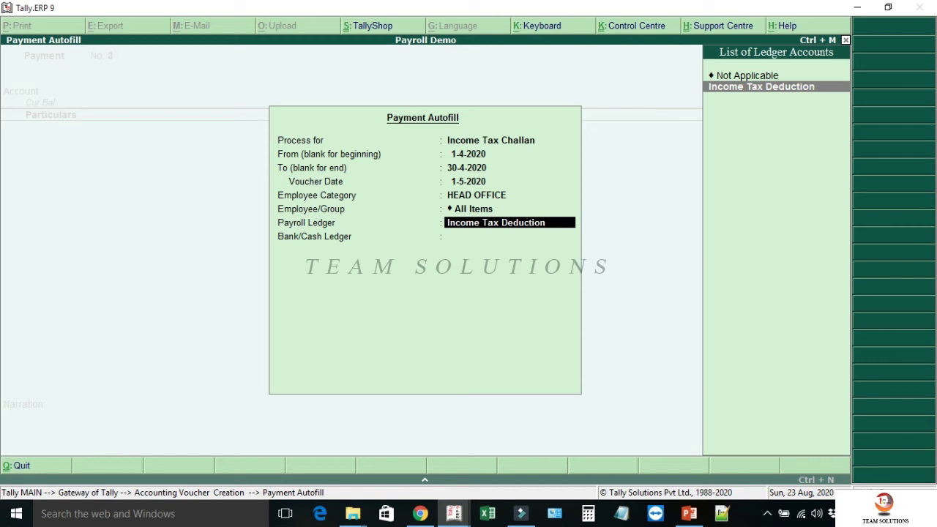
key("Return")
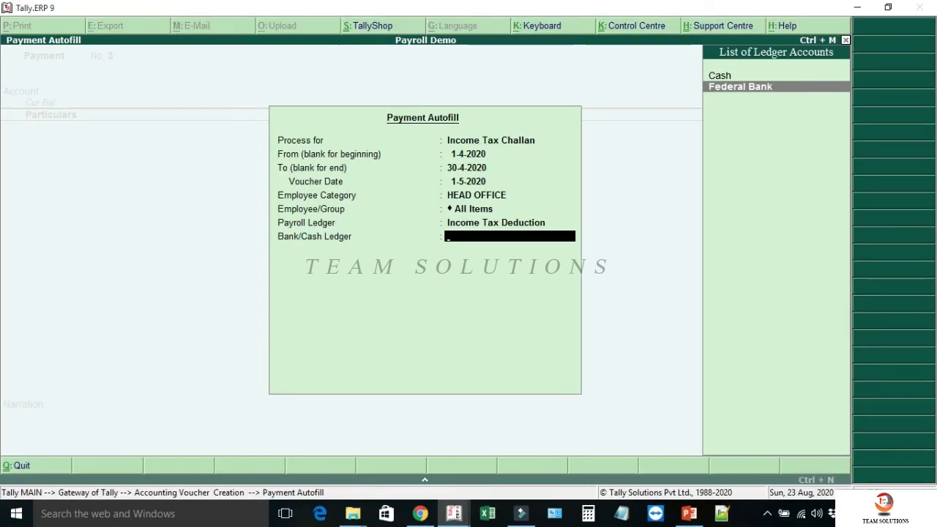
key("Return")
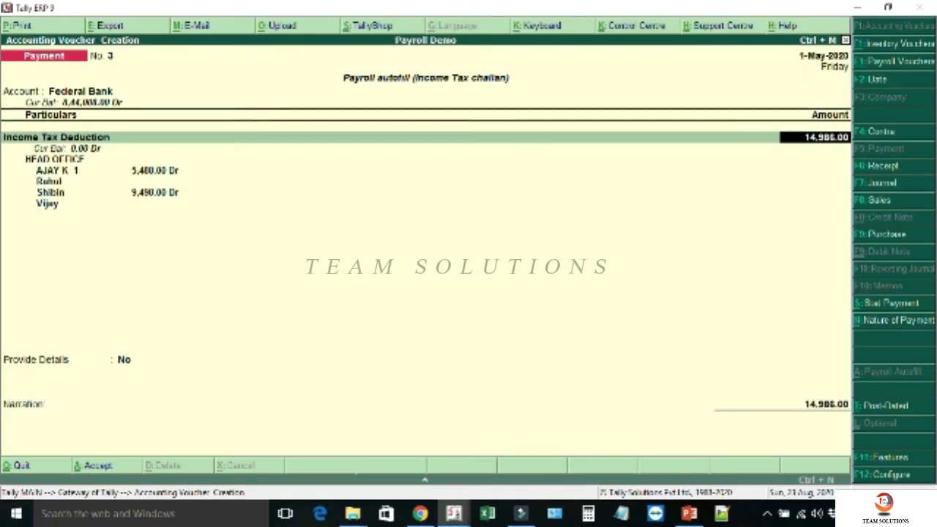
- Create ledger 'Late Fee on TDS' under Indirect Expenses, GST not applicable, as a Late Fee payment line
key("Return")
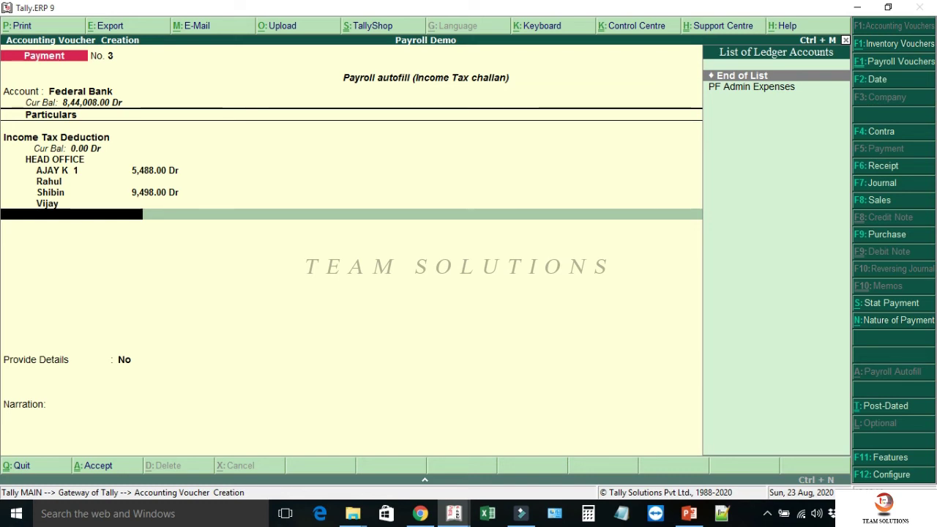
key("alt+c")
type("Late Fee on")
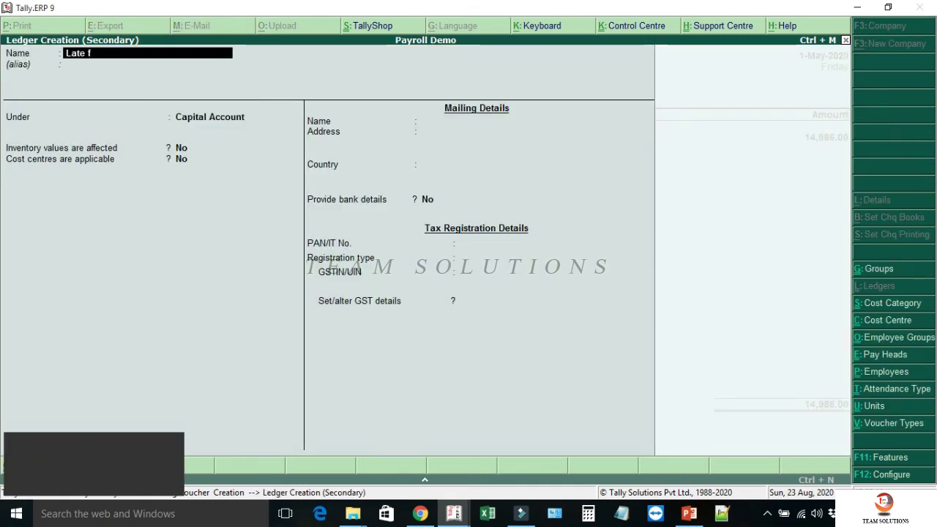
type(" TDS")
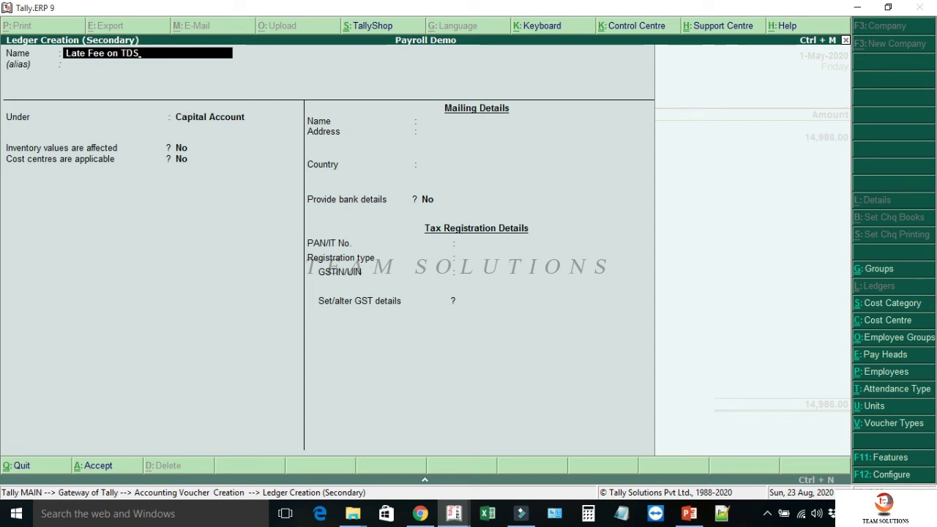
key("Return")
type("Ind")
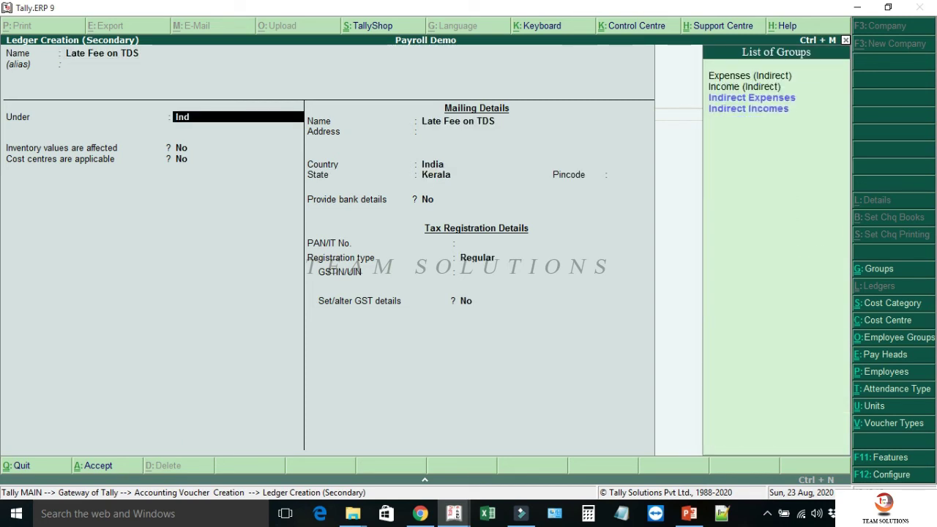
key("Return")
key("Return")
key("Return")
key("Return")
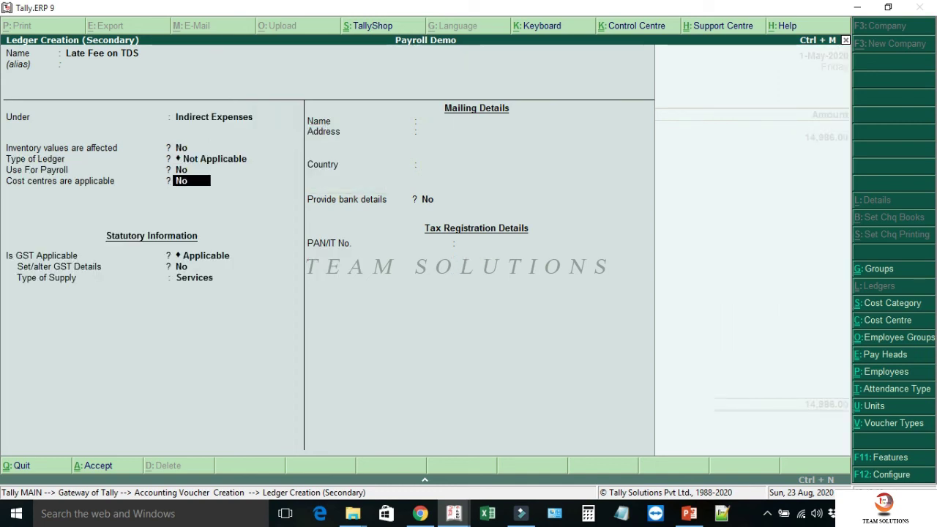
key("Return")
key("Down")
key("Return")
key("Return")
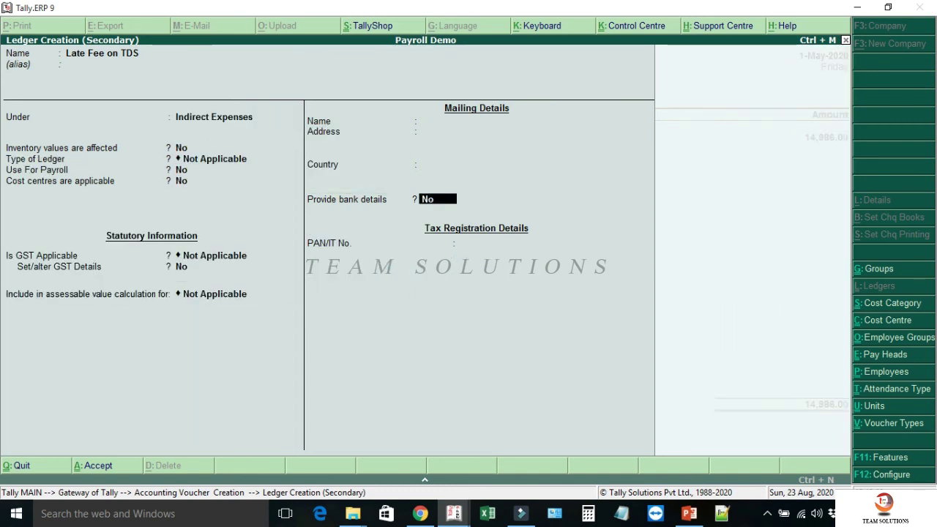
key("Return")
key("Return")
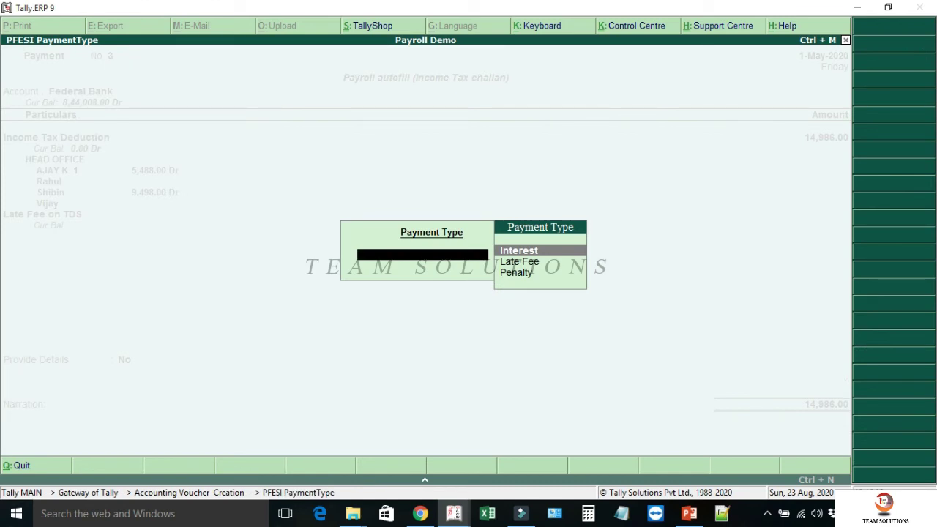
key("Down")
key("Return")
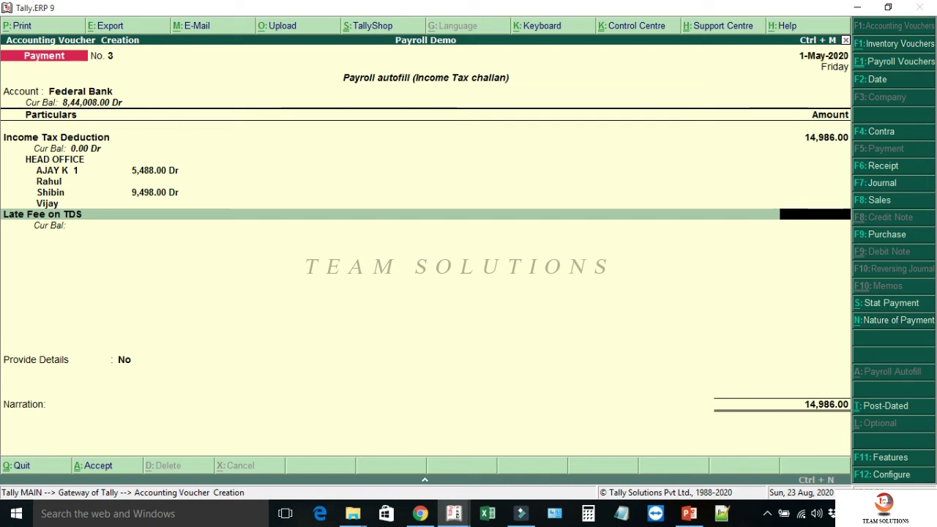
- Delete the empty Late Fee on TDS line and turn on income tax payment details
key("ctrl+d")
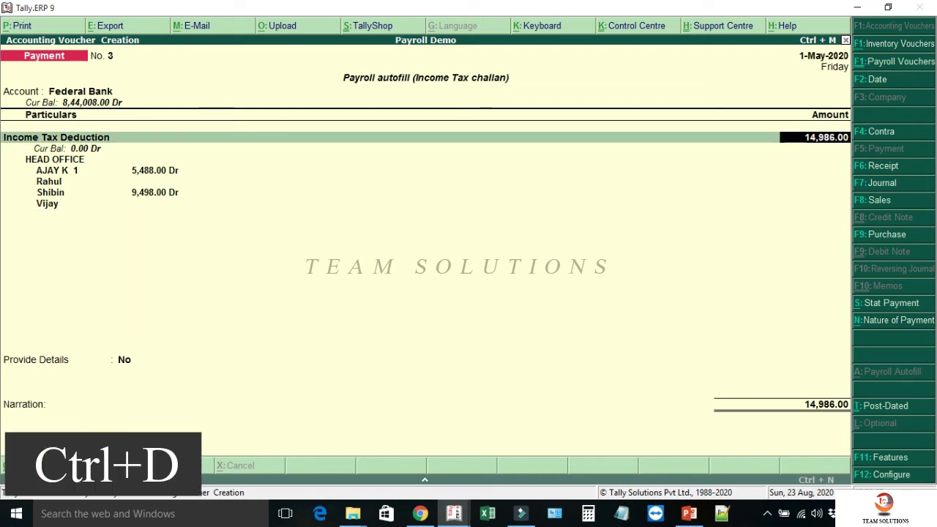
key("Return")
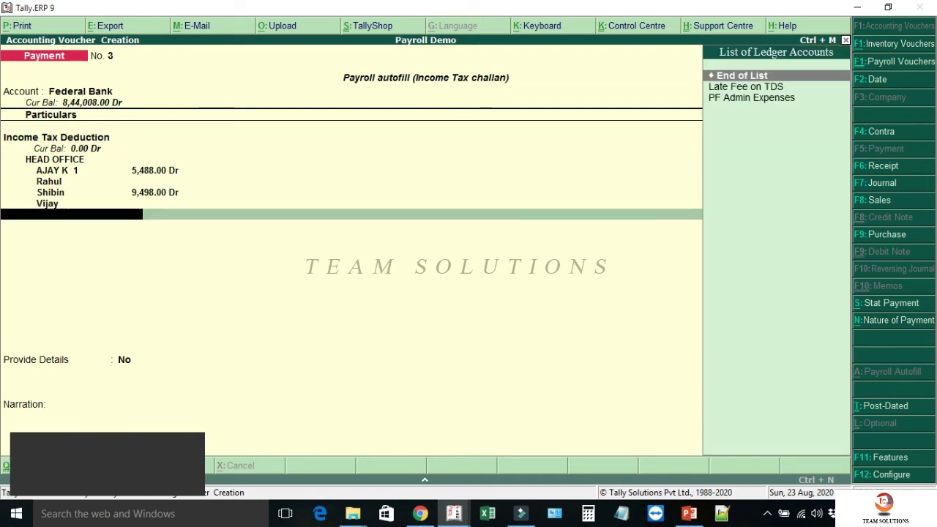
key("Return")
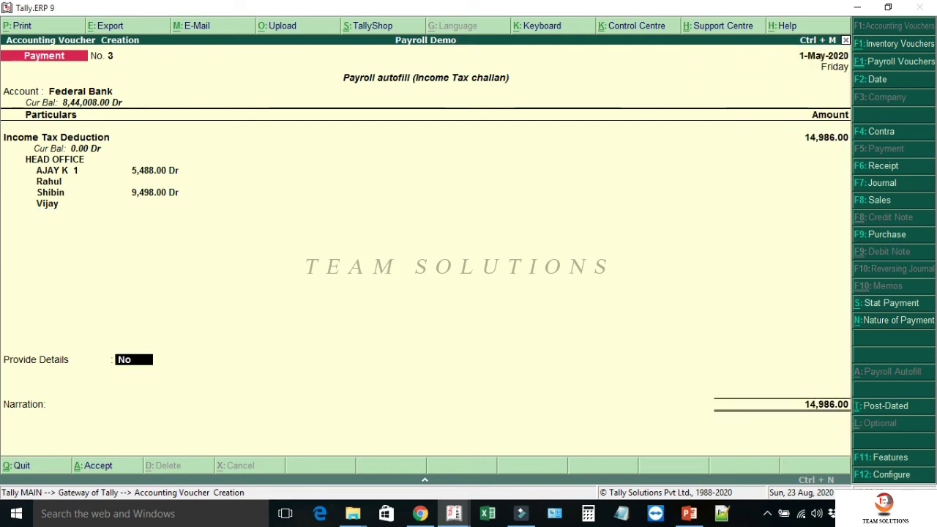
type("y")
key("Return")
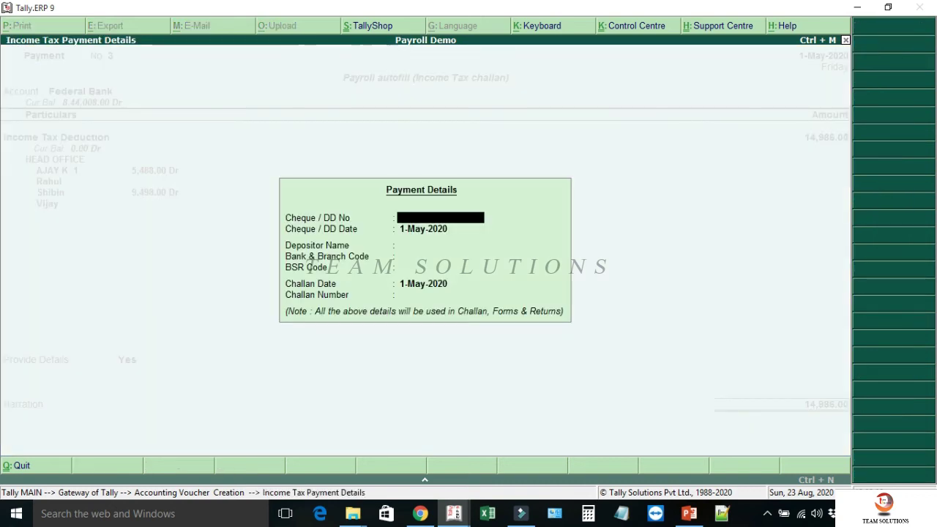
type("129681")
key("Return")
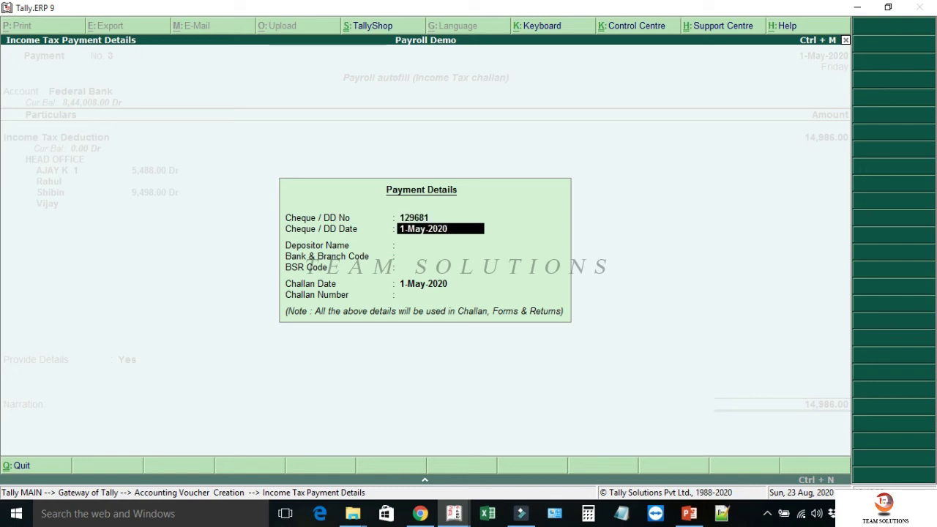
key("Return")
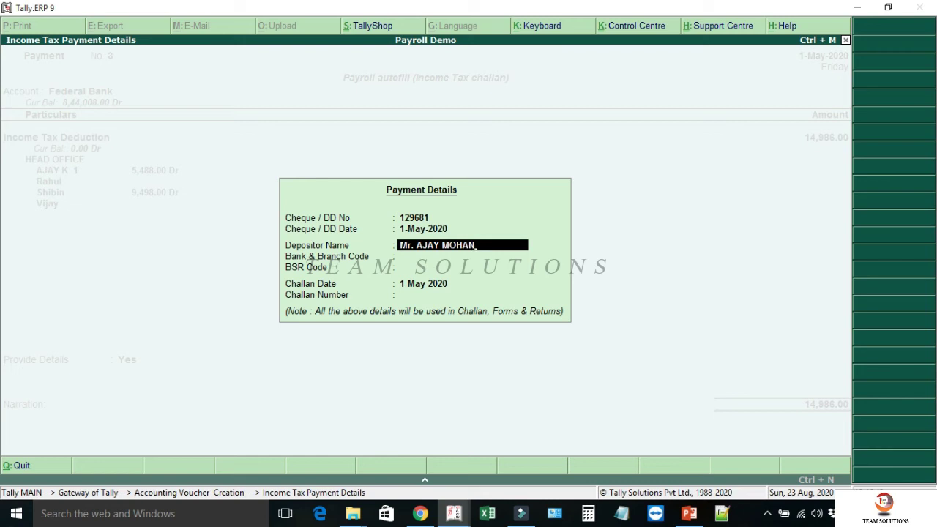
key("Return")
type("Federal bank 00144")
key("Return")
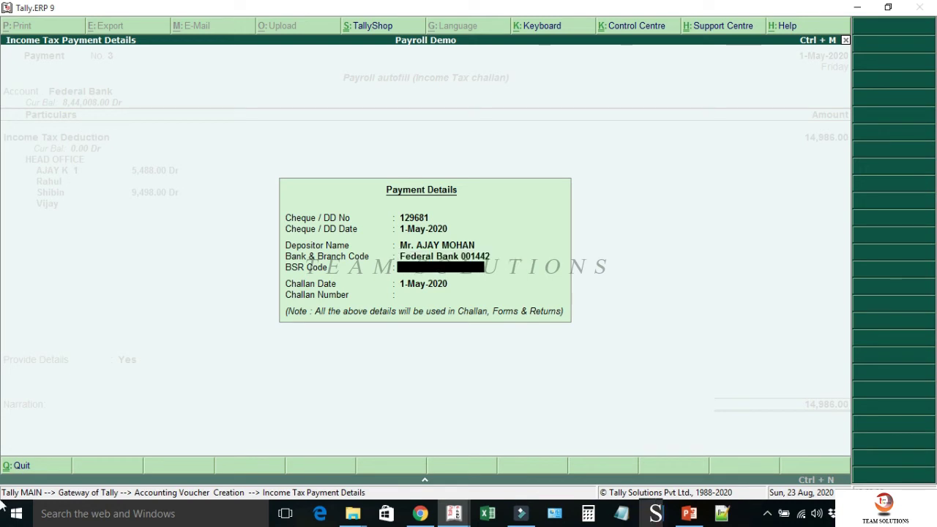
type("63903")
type("340")
key("Return")
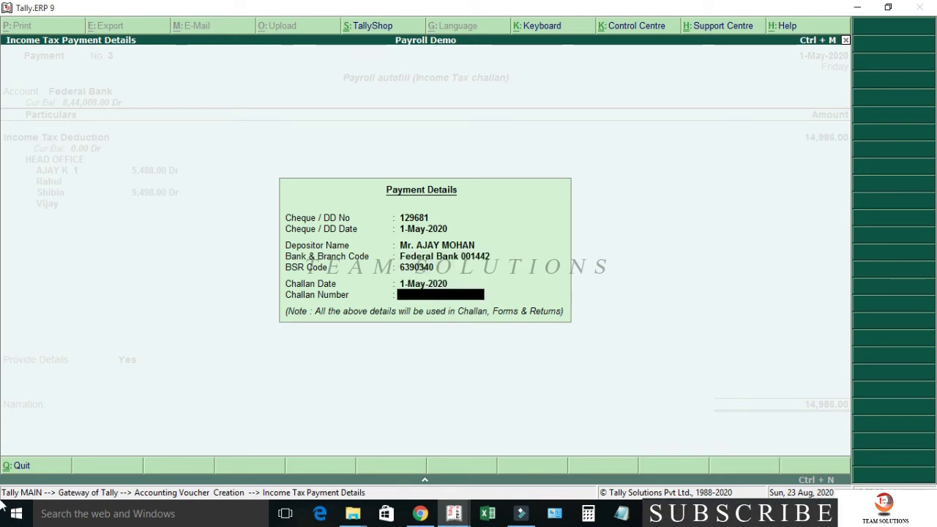
type("01754")
key("Return")
key("Return")
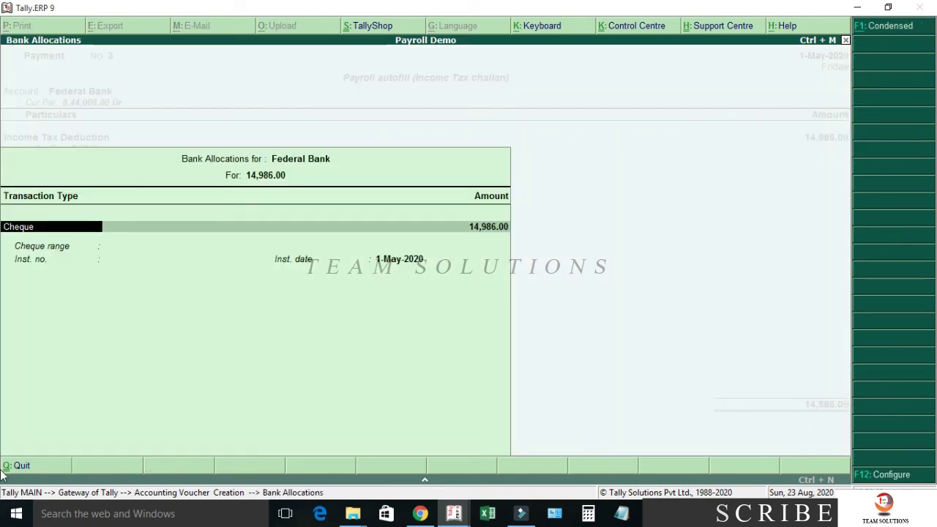
- Allocate the 14,986.00 Federal Bank payment to cheque 129681
key("Return")
type("129681")
key("Return")
key("Return")
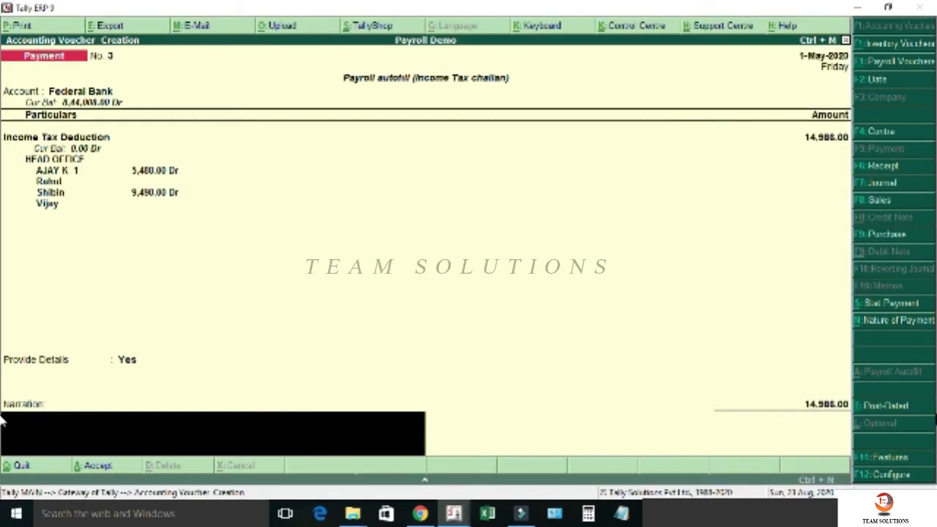
key("Return")
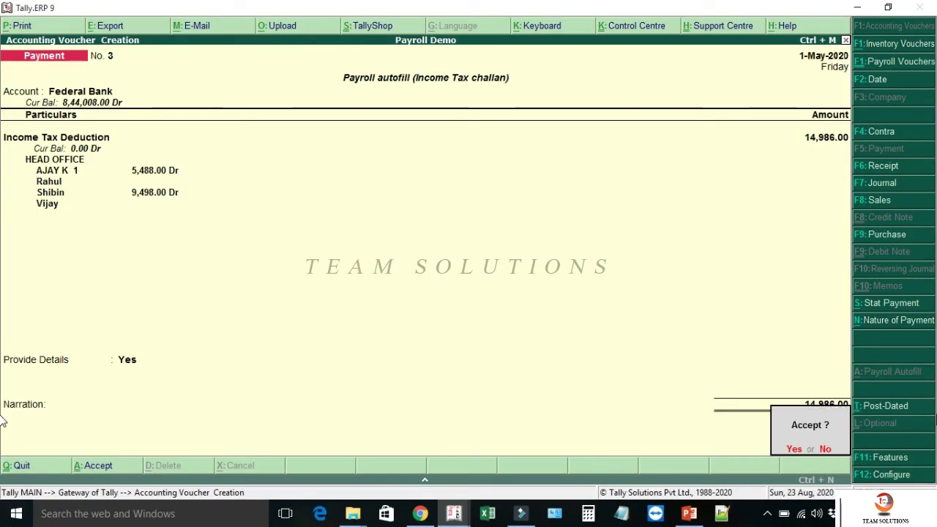
key("Return")
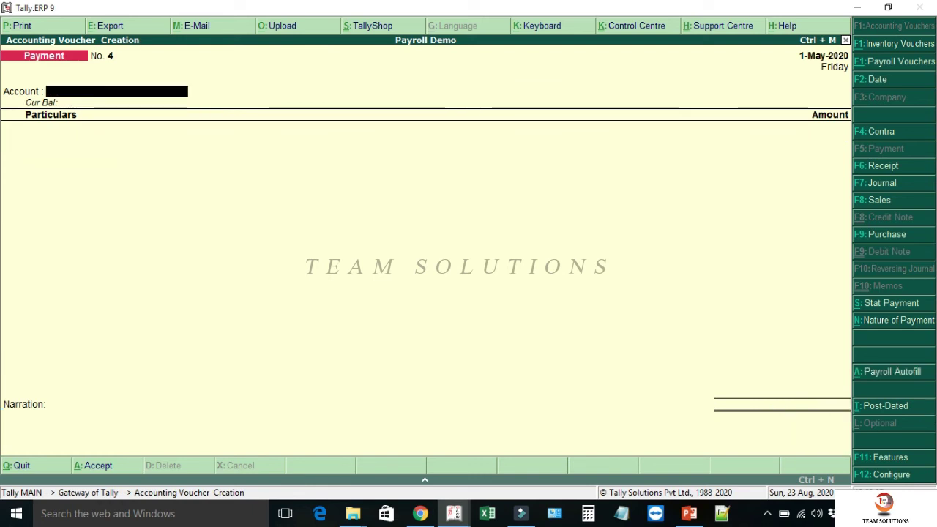
- Choose the ESI Challan autofill for 1-4-2020 to 30-4-2020, with voucher date 1-5-2020
key("alt+a")
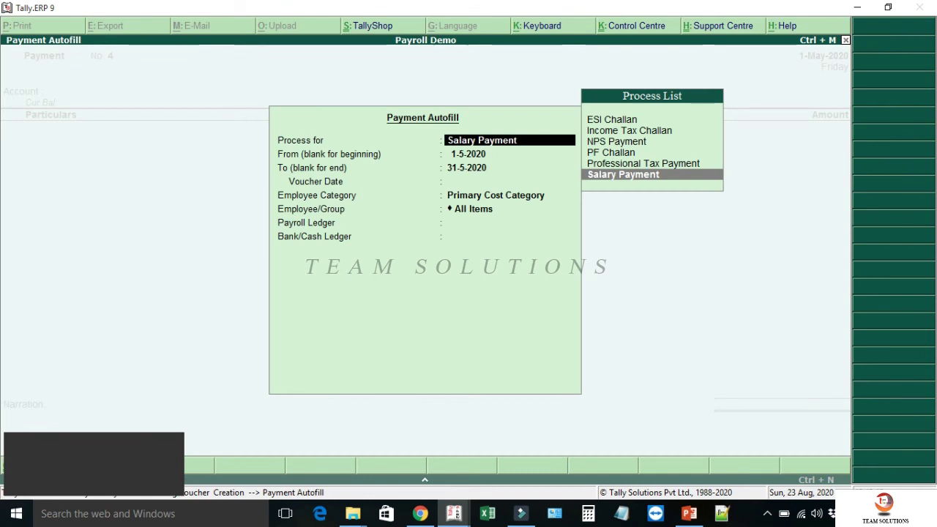
key("Up")
key("Up")
key("Up")
key("Up")
key("Up")
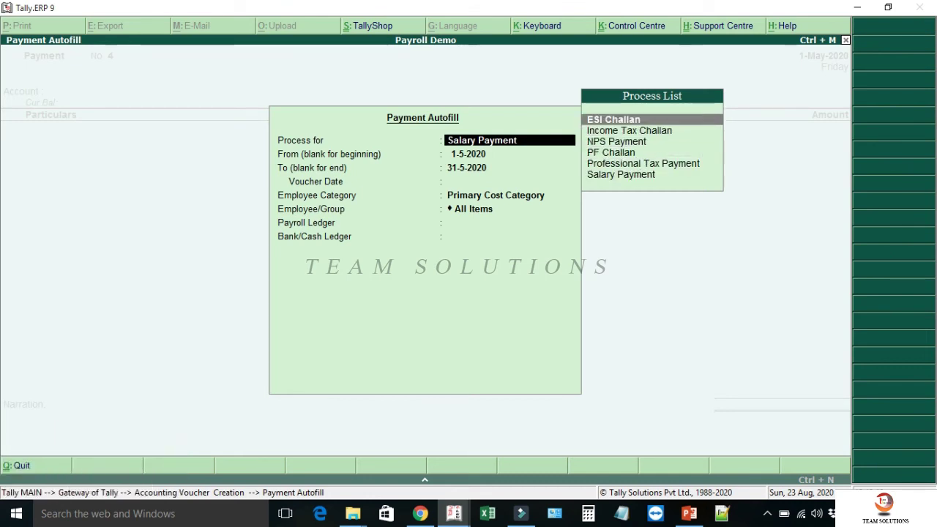
key("Return")
type("1-4")
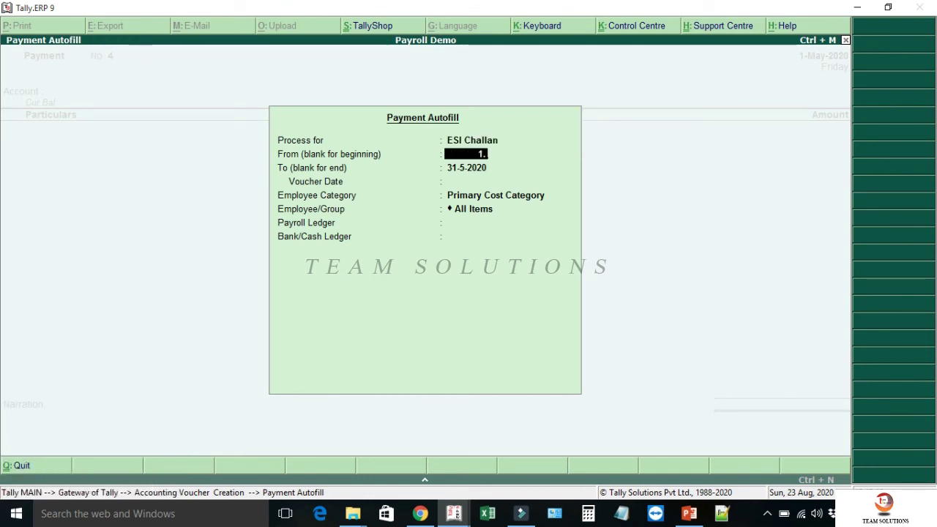
key("Return")
type("30-4")
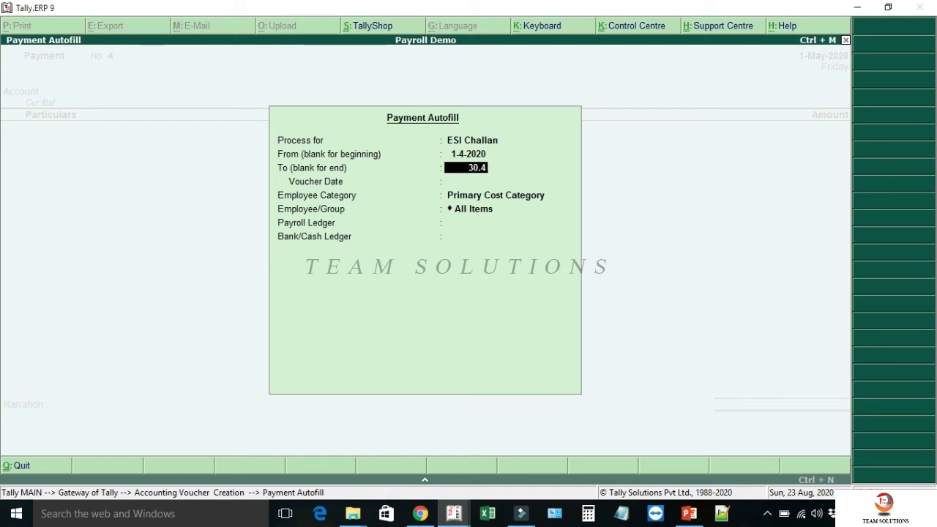
key("Return")
type("1-5-2020")
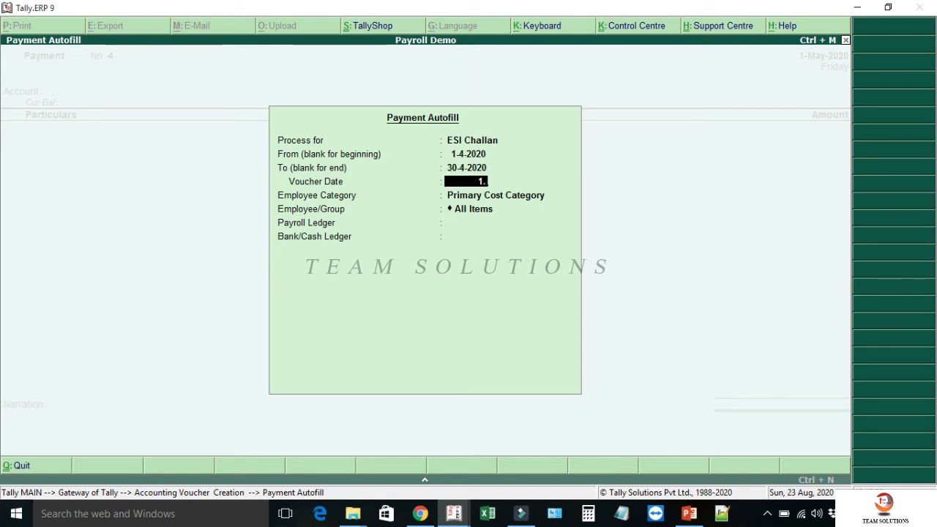
key("Return")
- Select HEAD OFFICE, all employees, ESI Payable and Federal Bank, generating 1,260.00 of ESI entries
key("Up")
key("Return")
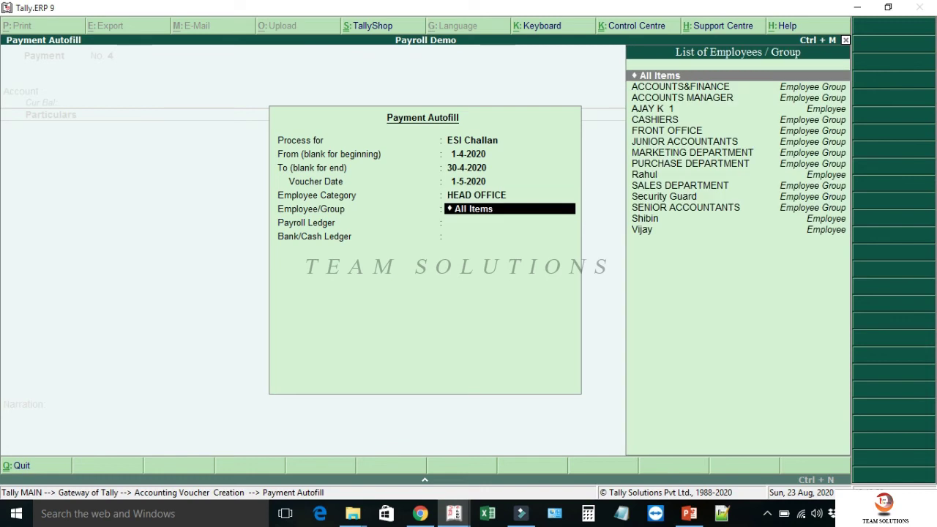
key("Return")
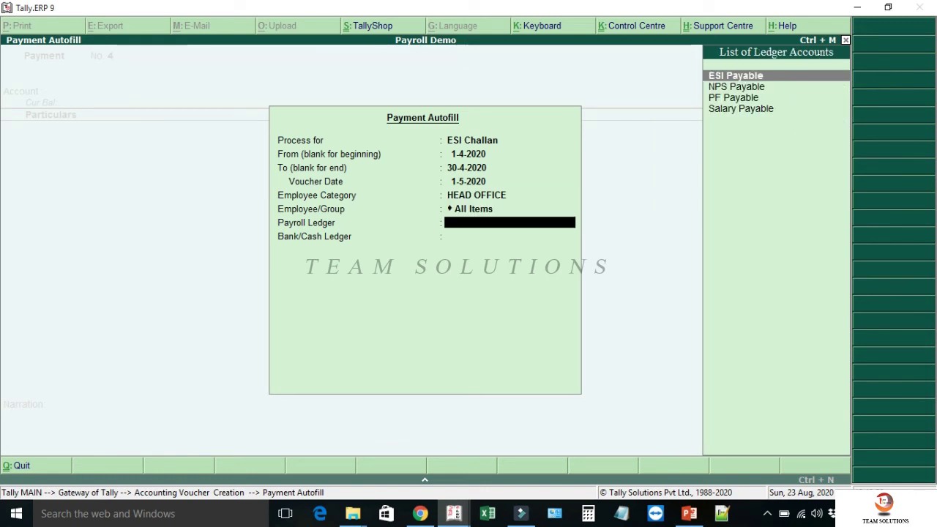
key("Return")
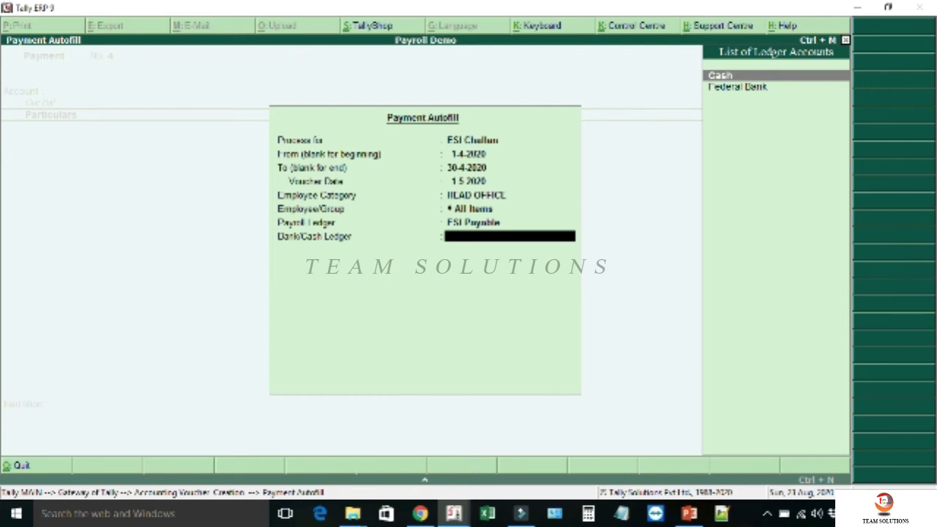
key("Down")
key("Return")
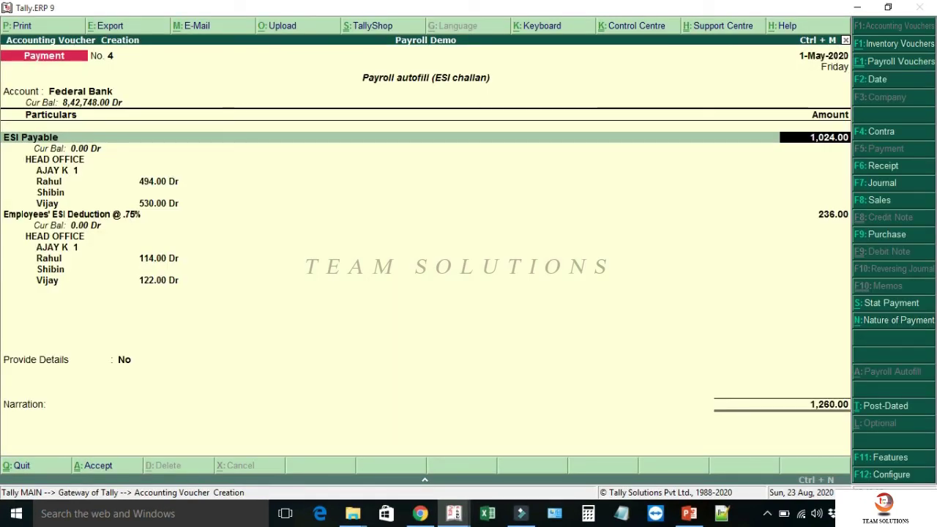
- Accept the generated ESI amounts and turn on payment details
key("Return")
key("Return")
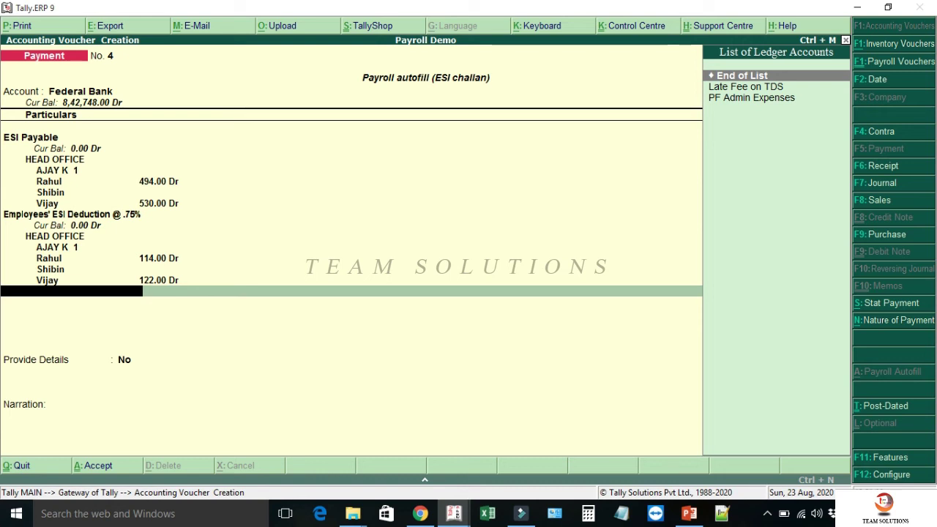
key("Return")
type("y")
key("Return")
- Enter cheque 129682, bank code Federal Bank 001442, BSR 63903340 and challan 564072
type("129682")
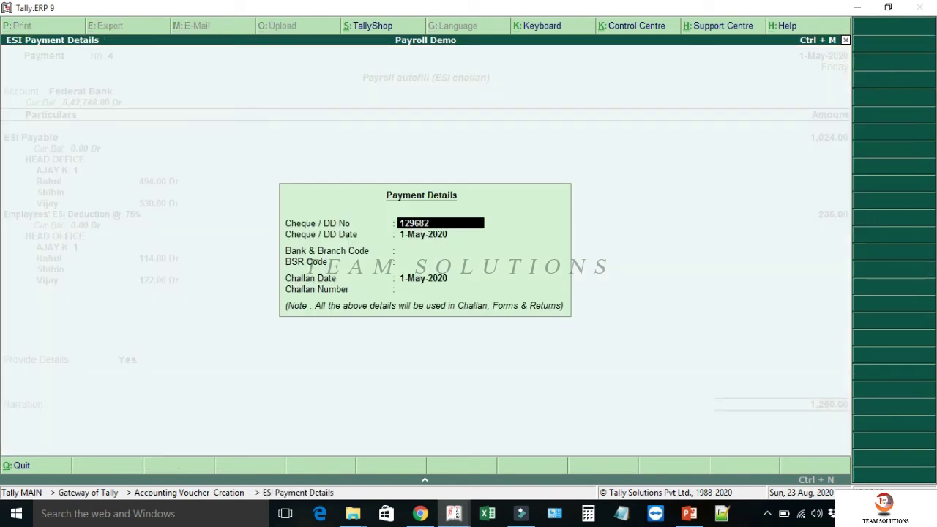
key("Return")
key("Return")
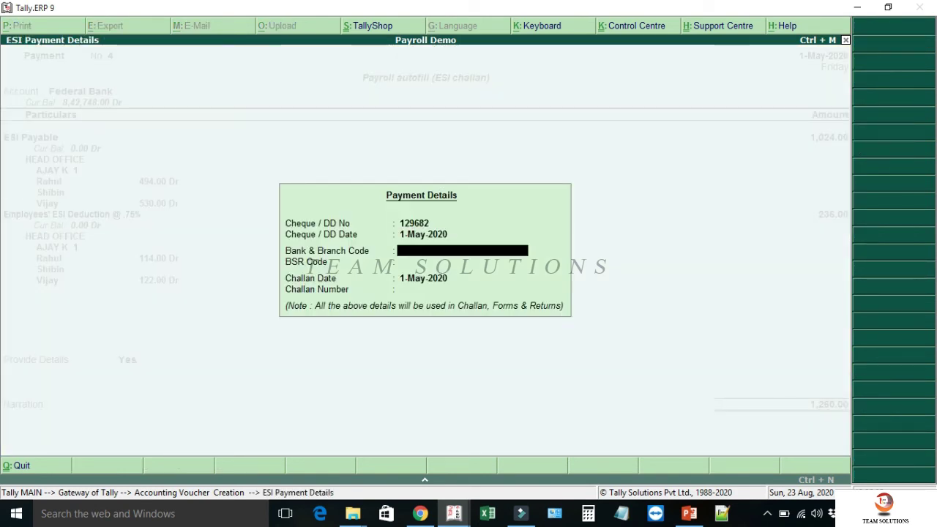
type("Federal Bank 001442")
key("Return")
type("63903340")
key("Return")
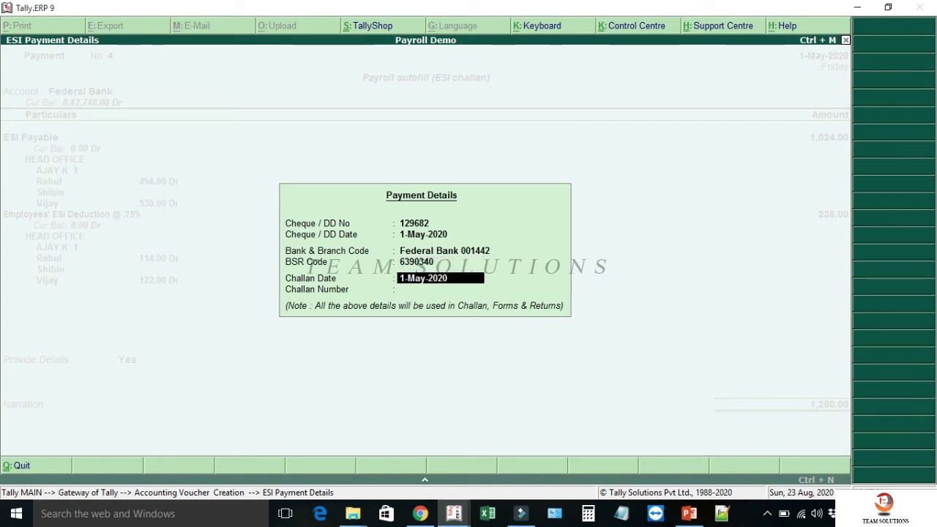
key("Return")
type("564072")
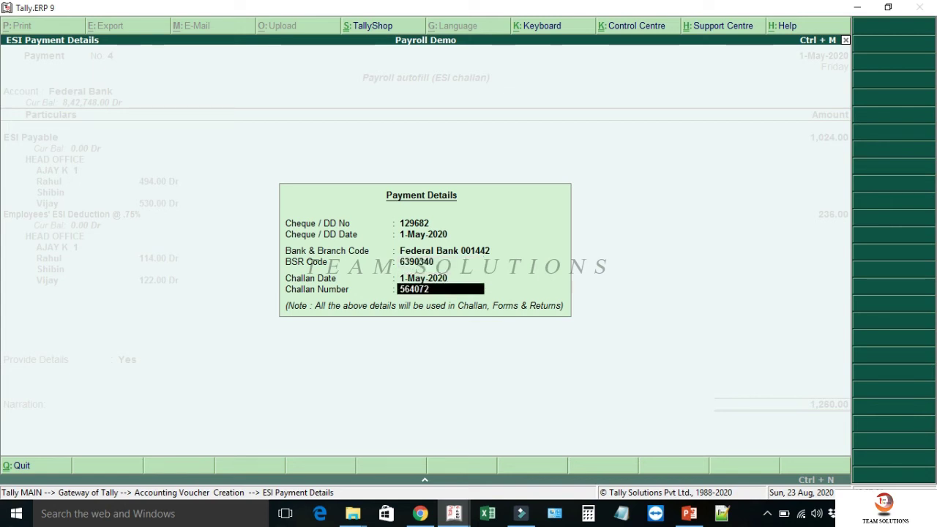
key("Return")
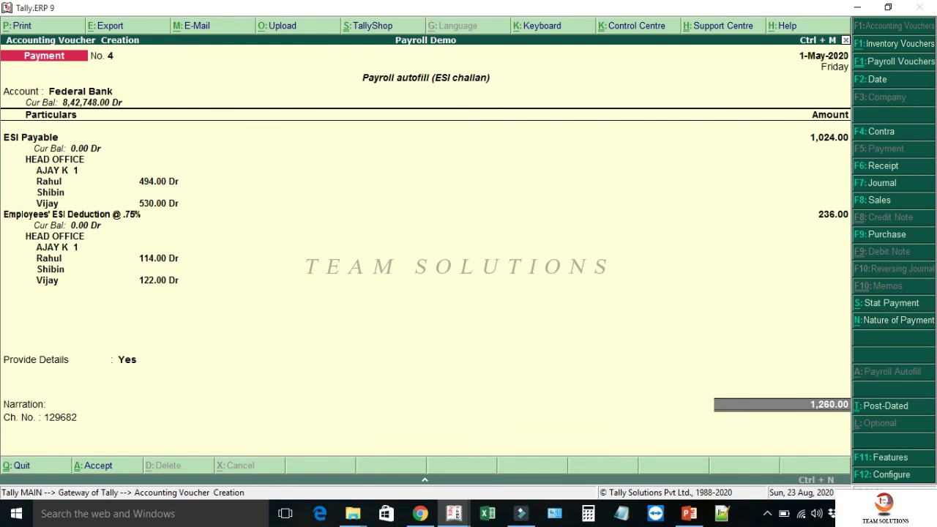
- Allocate the 1,260.00 Federal Bank payment to instrument number 129682
key("Return")
key("Return")
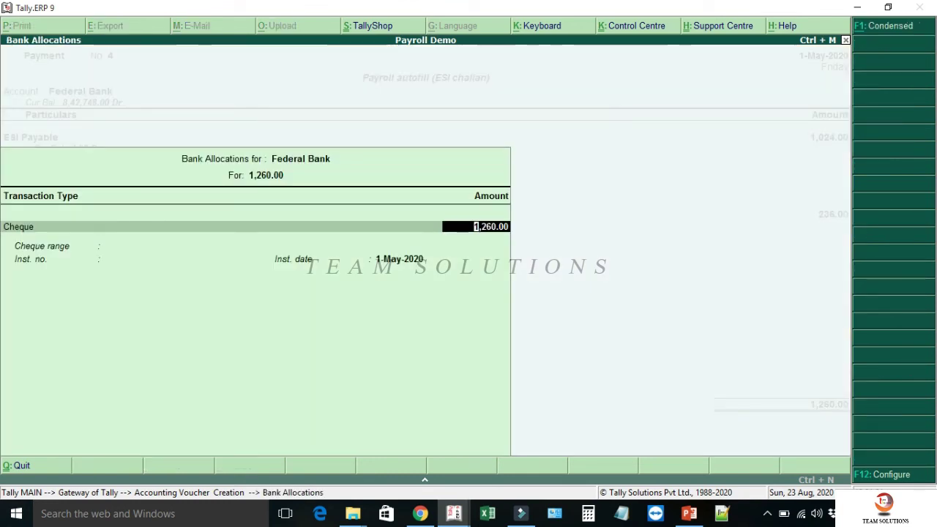
key("Return")
type("129682")
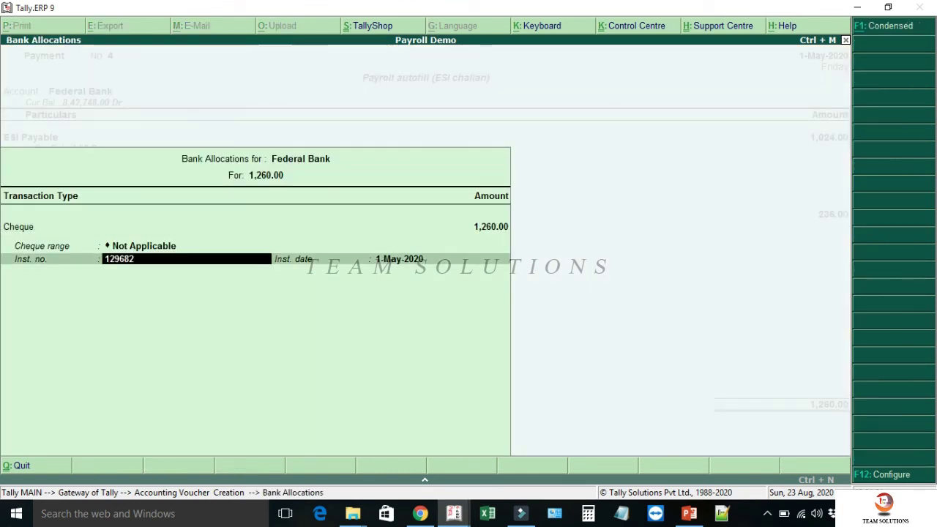
key("Return")
key("Return")
key("Return")
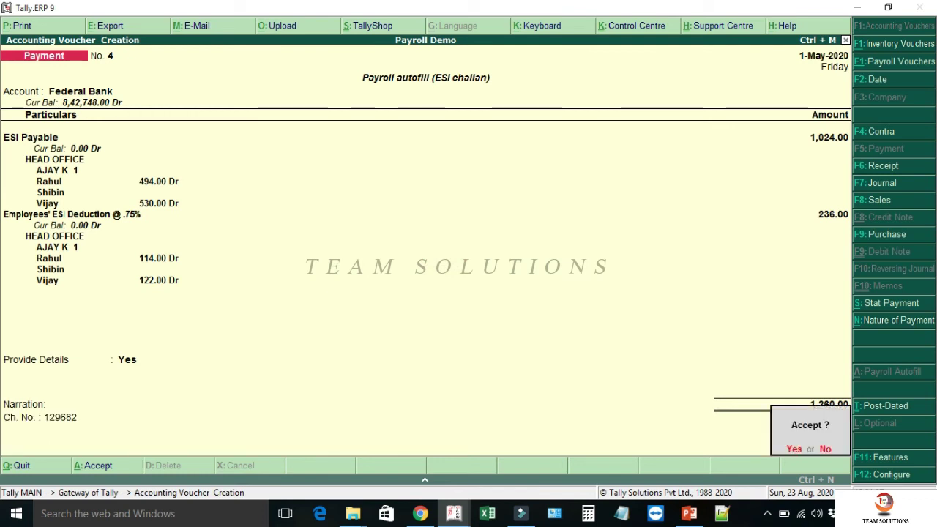
key("Return")
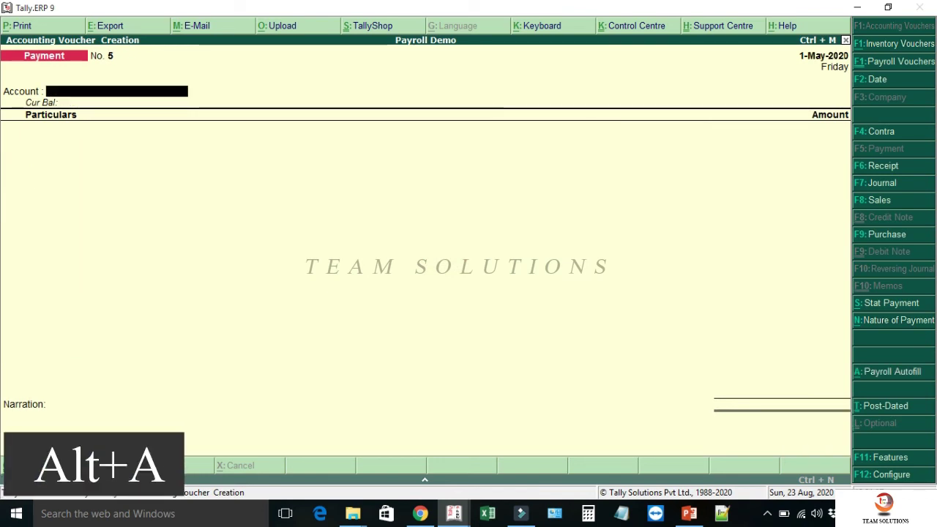
- Choose the NPS Payment autofill for 1-4-2020 to 30-4-2020, with voucher date 1-5-2020
key("alt+a")
key("Up")
key("Up")
key("Up")
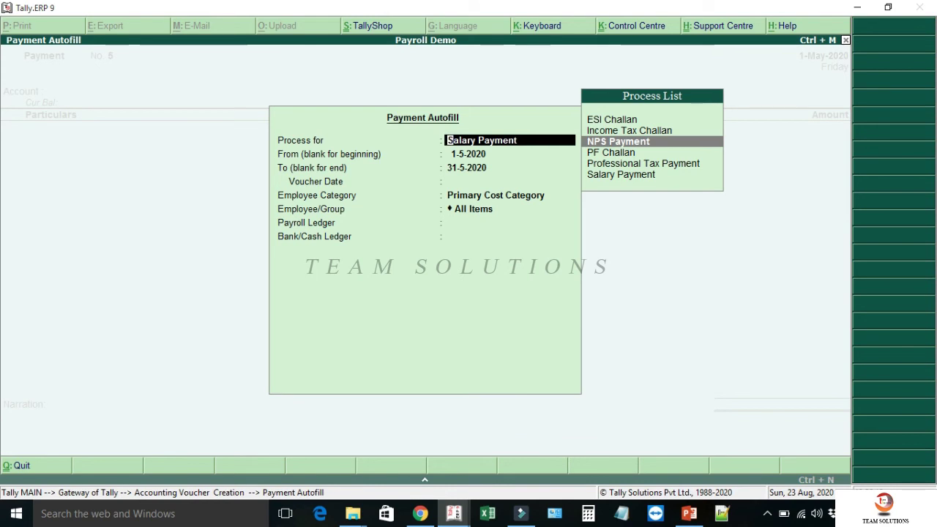
key("Return")
type("1.4")
key("Return")
type("30.4")
key("Return")
type("1.5")
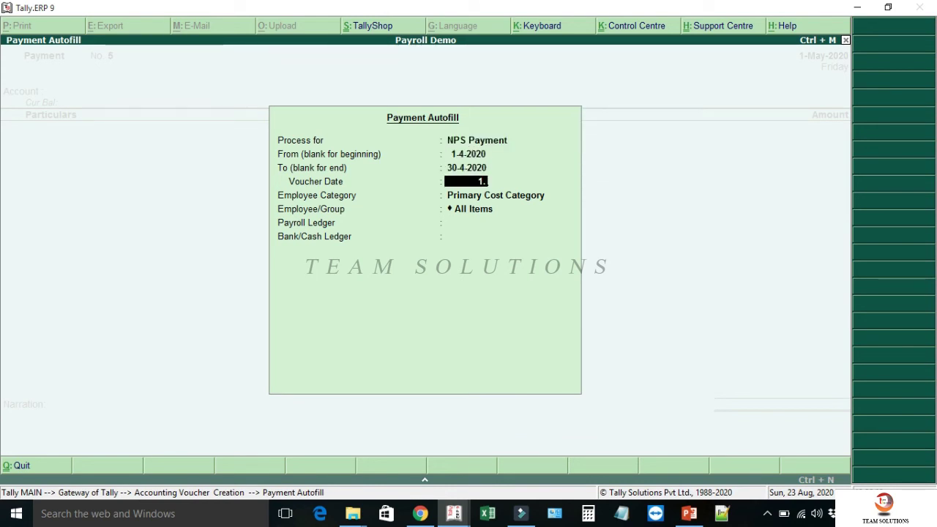
key("Return")
- Select HEAD OFFICE, NPS Payable and Federal Bank for 36,599.00, then turn on payment details
key("Up")
key("Return")
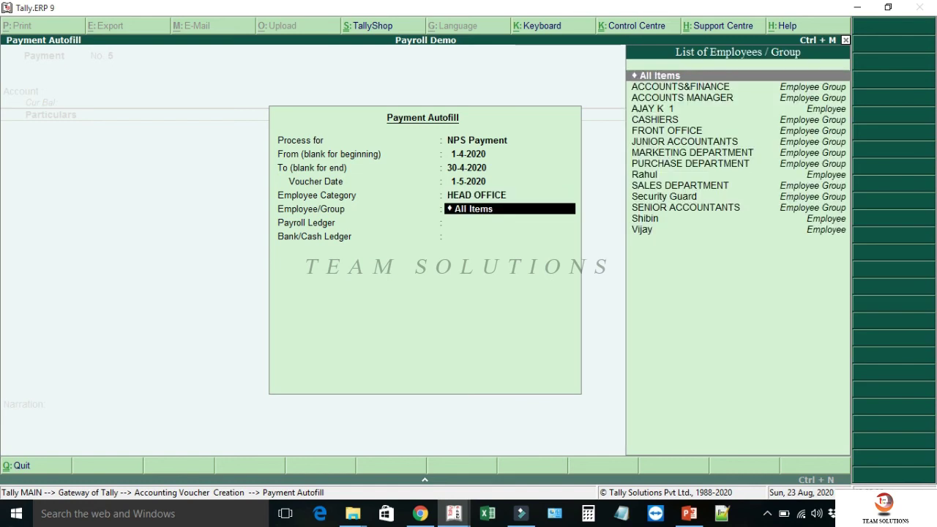
key("Return")
key("Down")
key("Return")
key("Down")
key("Return")
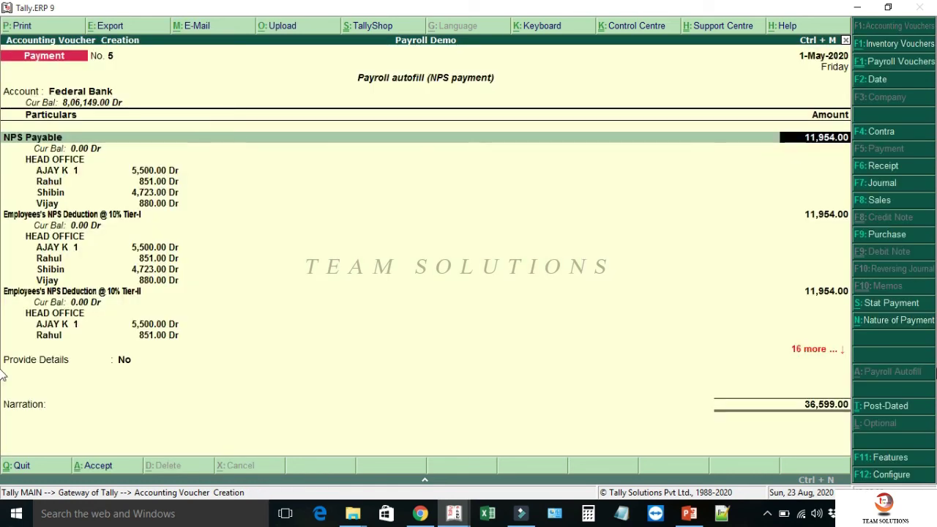
key("Down")
key("Down")
key("Down")
key("Down")
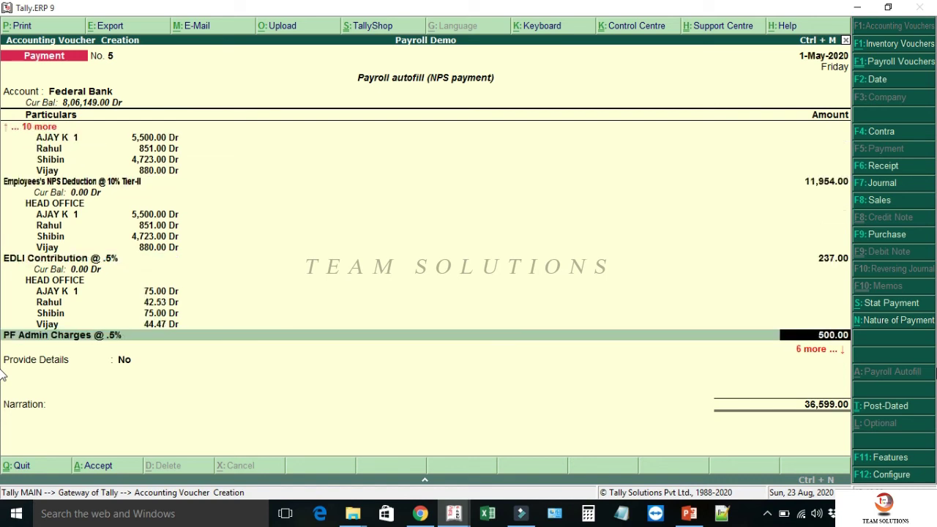
key("Return")
key("Return")
type("y")
key("Return")
type("129")
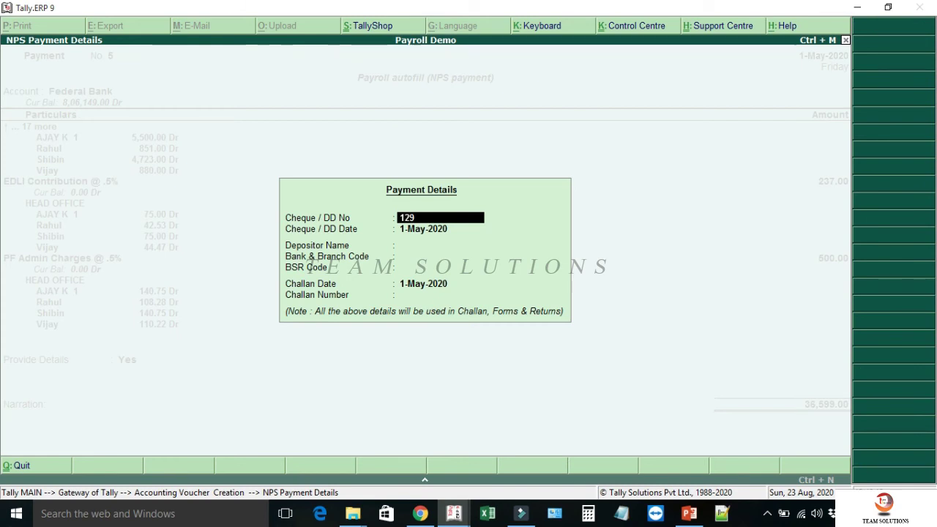
type("683")
key("Return")
key("Return")
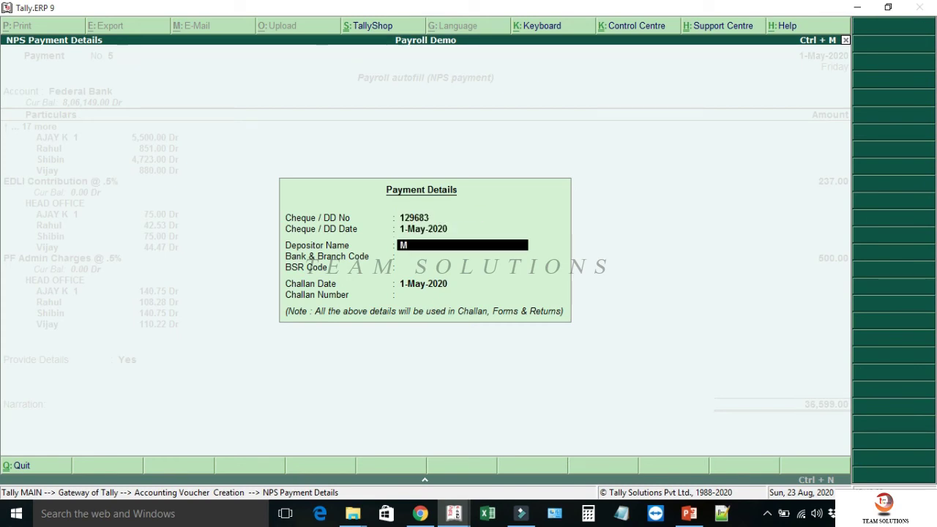
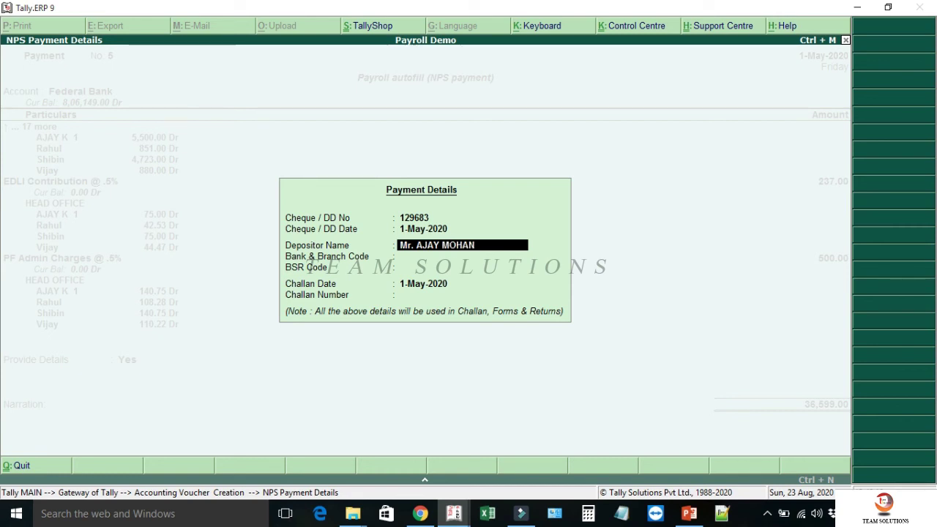
key("Return")
type("Federal Bank 001442")
key("Return")
type("639034")
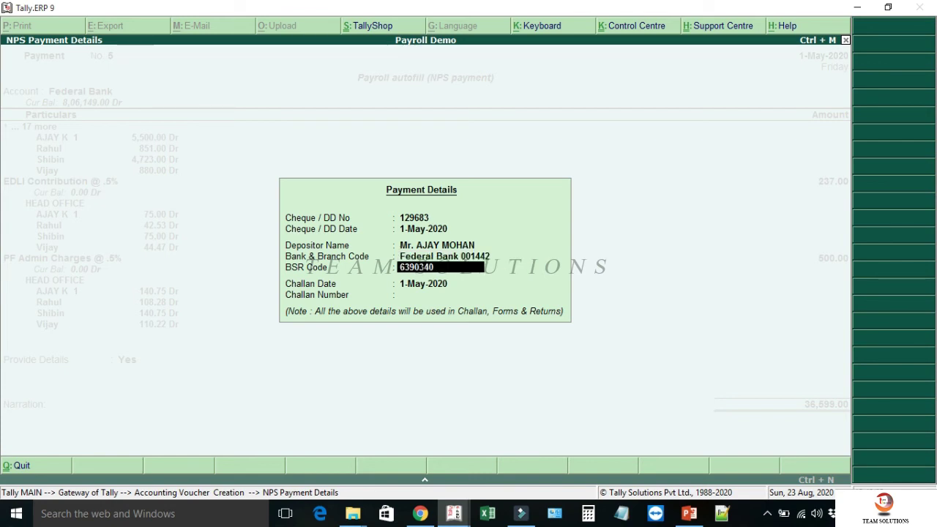
type("0")
key("Return")
key("Return")
type("438")
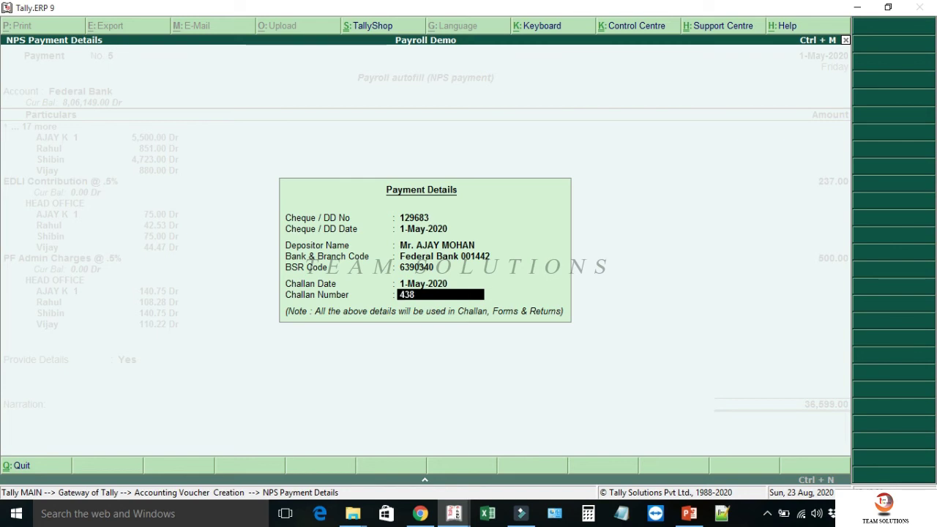
key("Return")
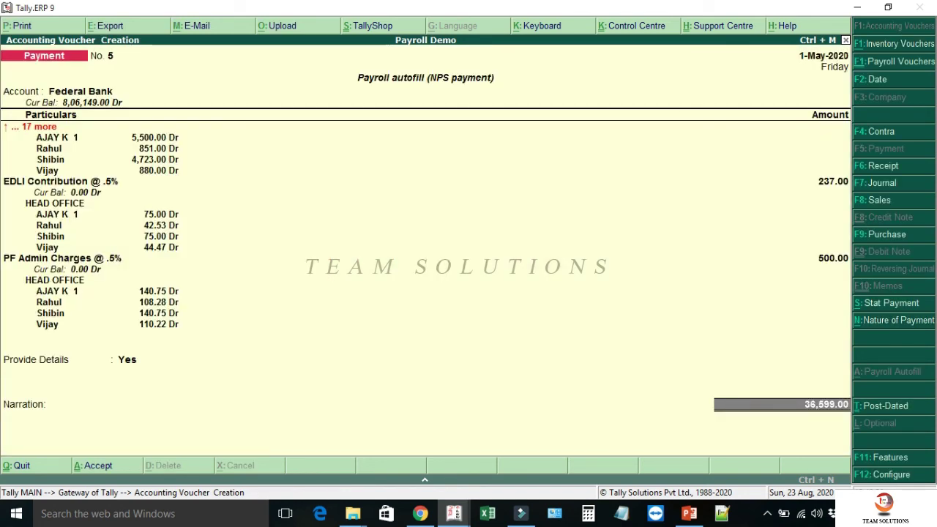
- Allocate the 36,599.00 Federal Bank payment to instrument number 129683
key("Return")
key("Return")
type("129683")
key("Return")
key("Return")
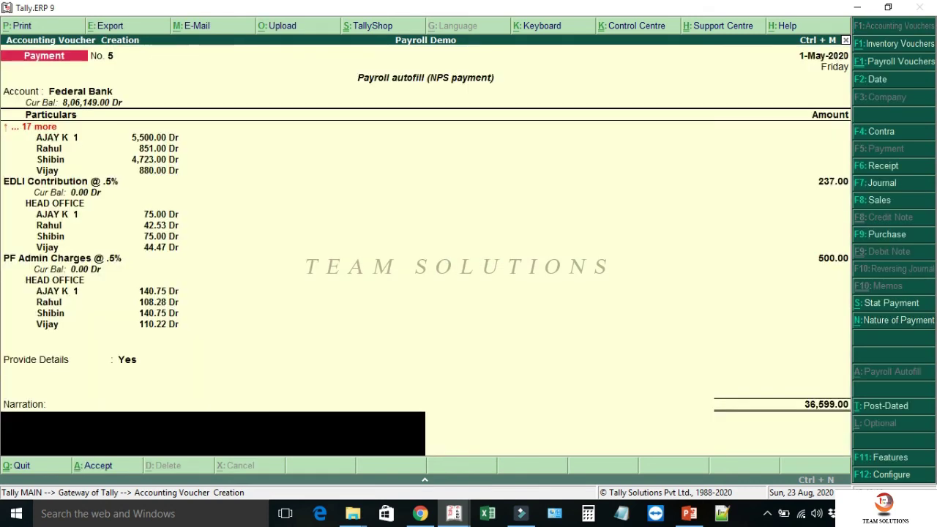
key("Return")
key("Return")
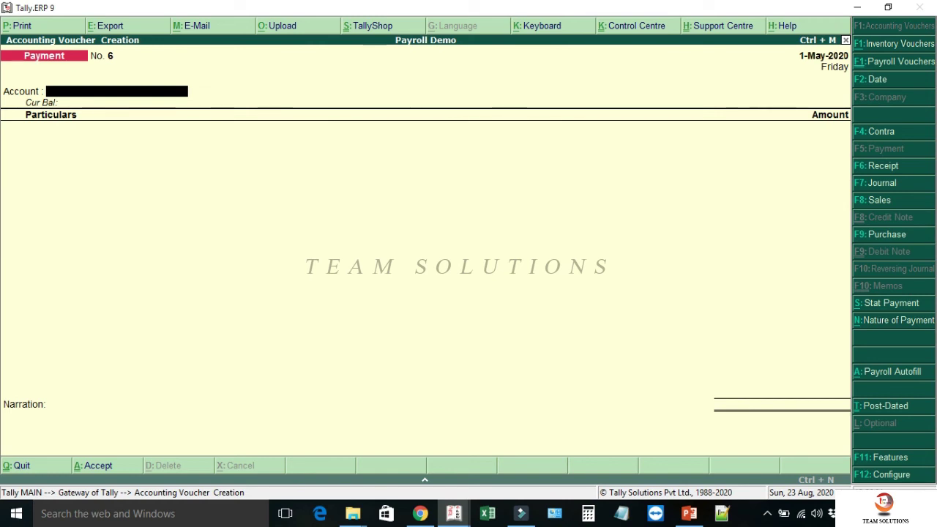
- Autofill a PF Challan for the period 1-4-2020 to 30-4-2020, dated 1-5-2020
key("alt+a")
key("Up")
key("Up")
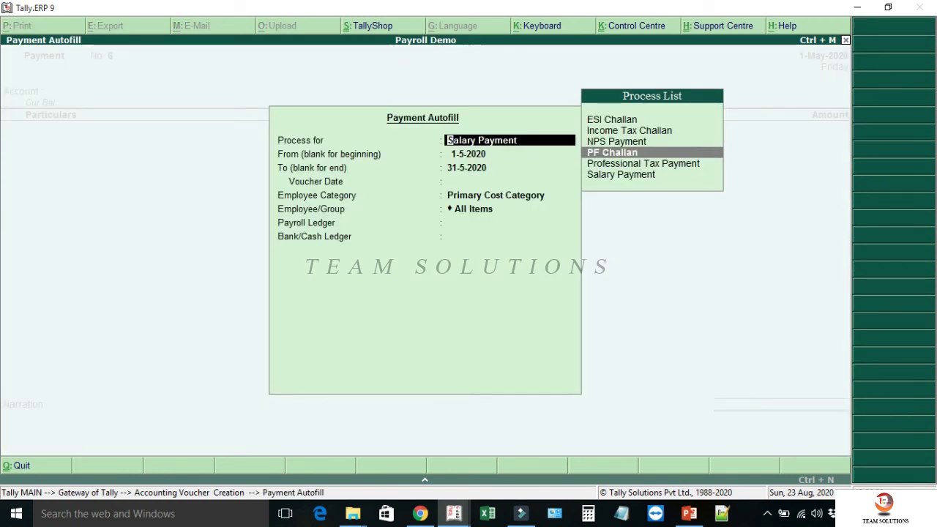
key("Return")
type("1-4")
key("Return")
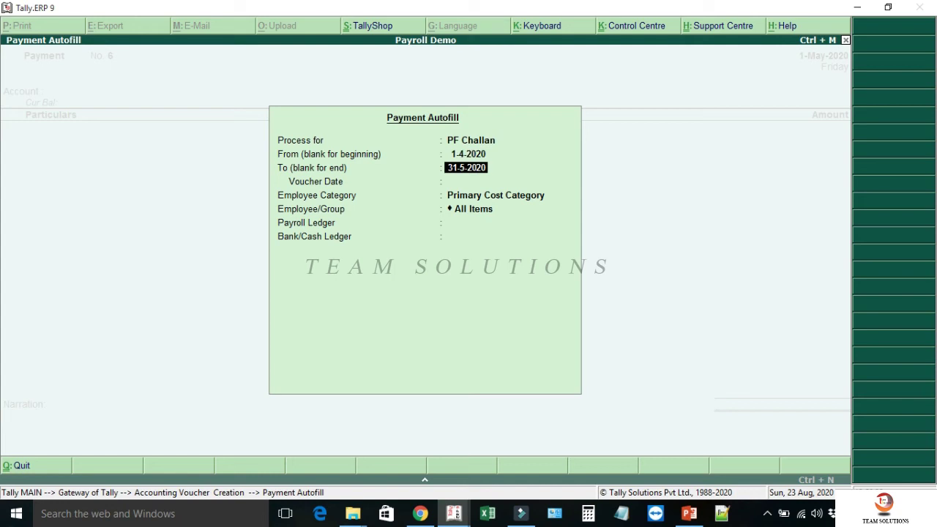
type("30-4")
key("Return")
type("1-5")
key("Return")
- Choose HEAD OFFICE, all employees, PF Payable and Federal Bank, with Provide Details set to Yes
key("Up")
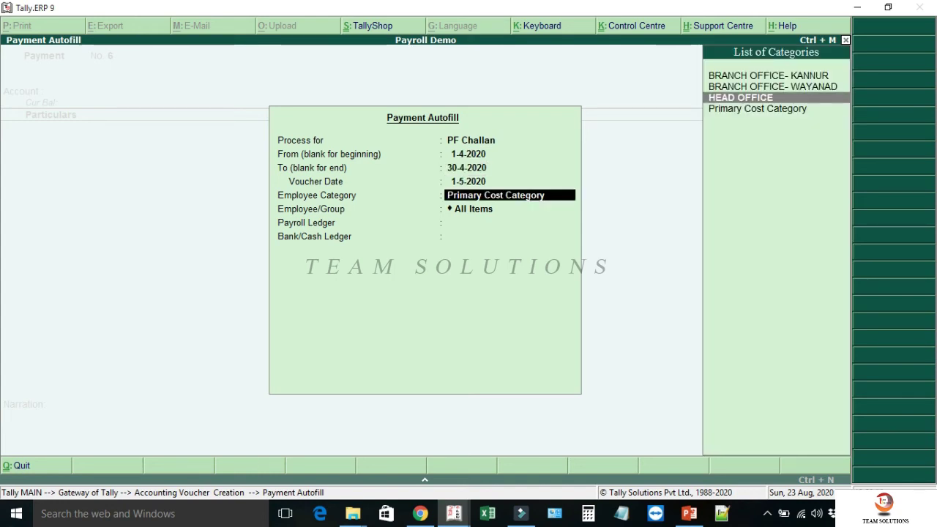
key("Return")
key("Return")
key("Down")
key("Down")
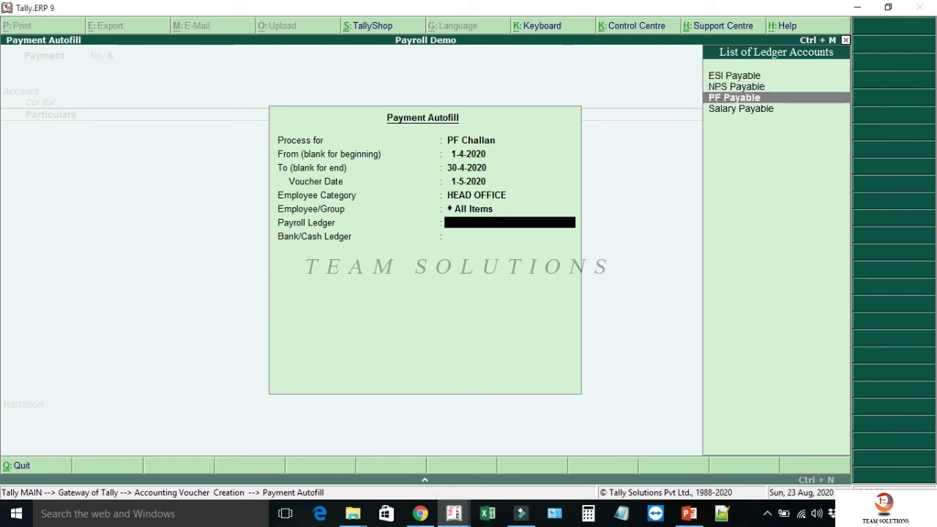
key("Return")
key("Down")
key("Return")
key("Return")
key("Return")
key("Return")
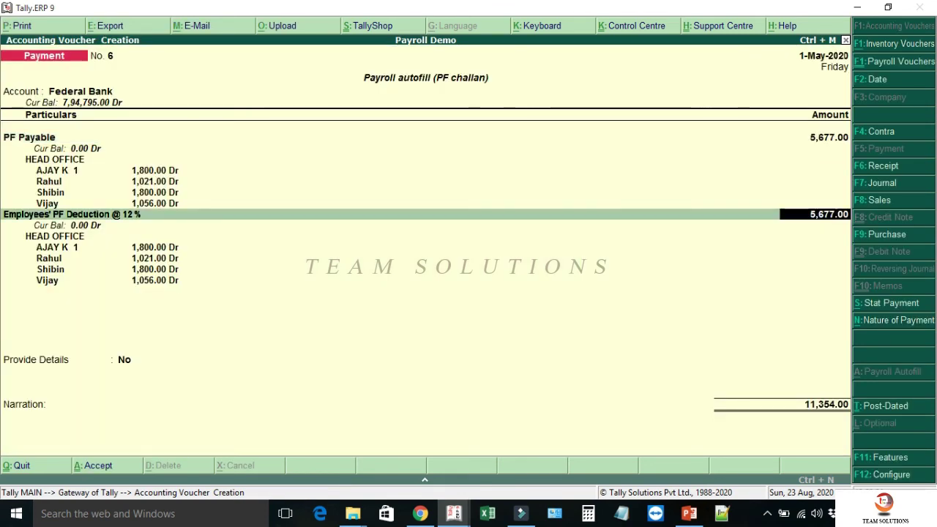
key("y")
- Enter the depositor's name, bank 'Federal Bank 001442', BSR 6390340, challan 0421 and cheque 129684, then save
key("Return")
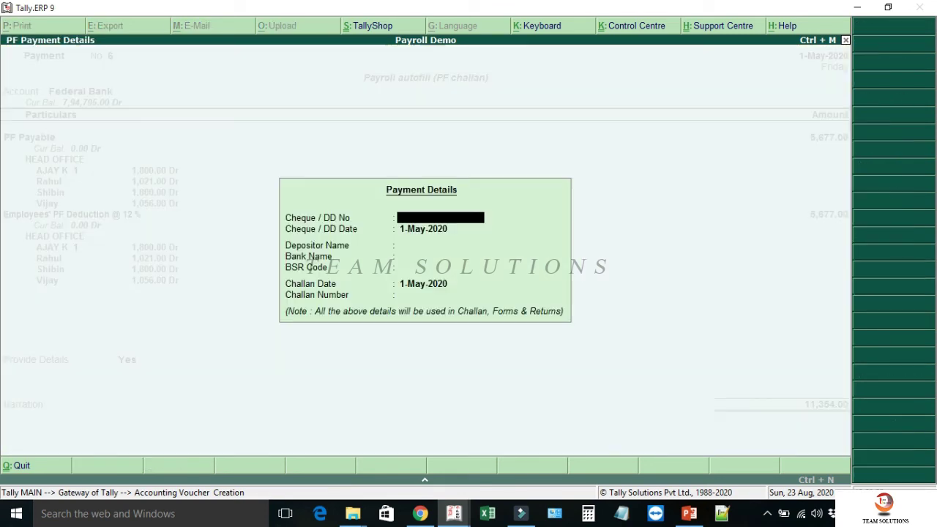
key("Return")
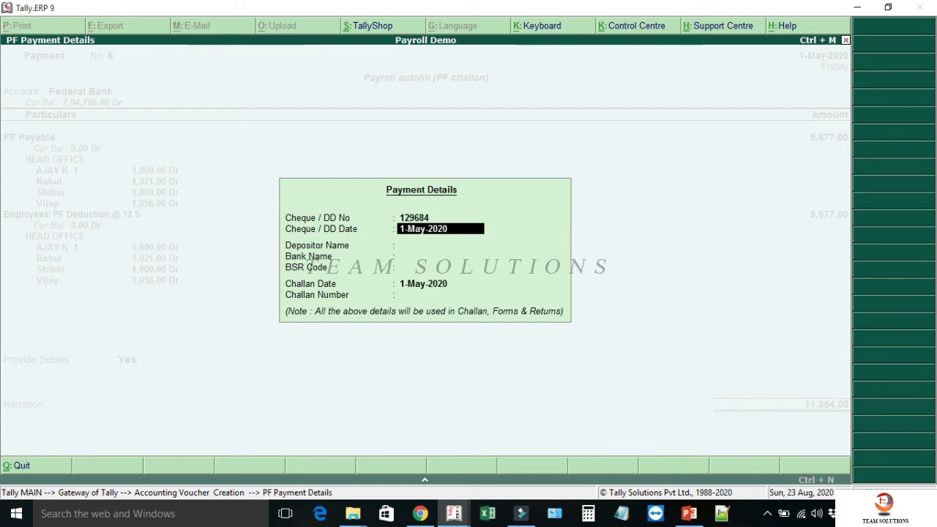
key("Return")
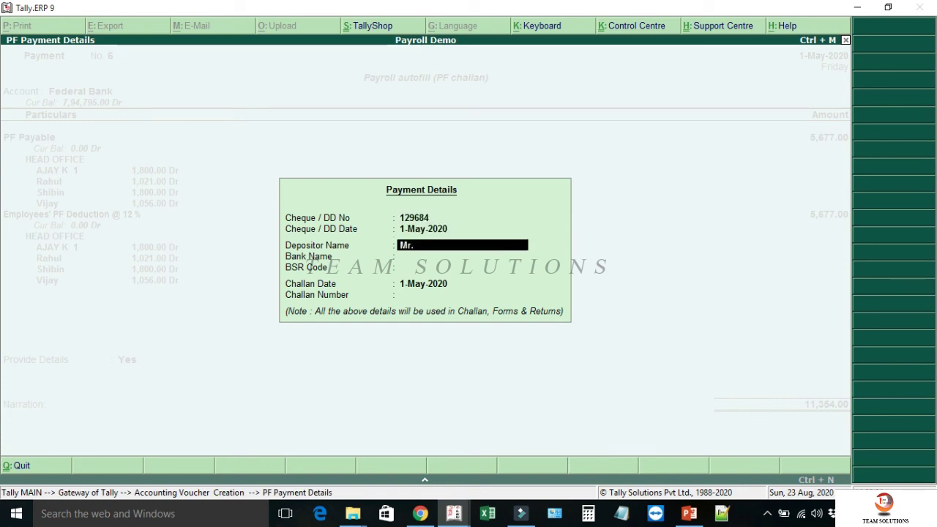
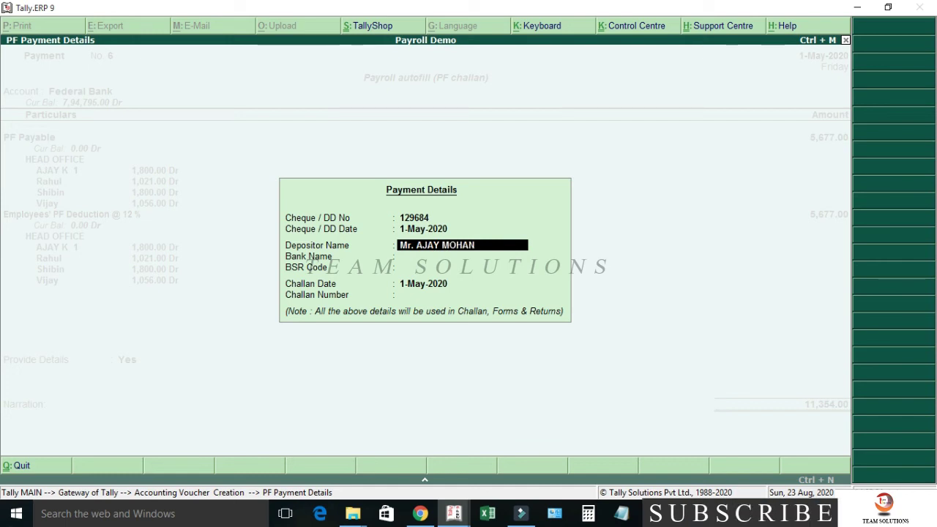
key("Return")
type("Federal Bank")
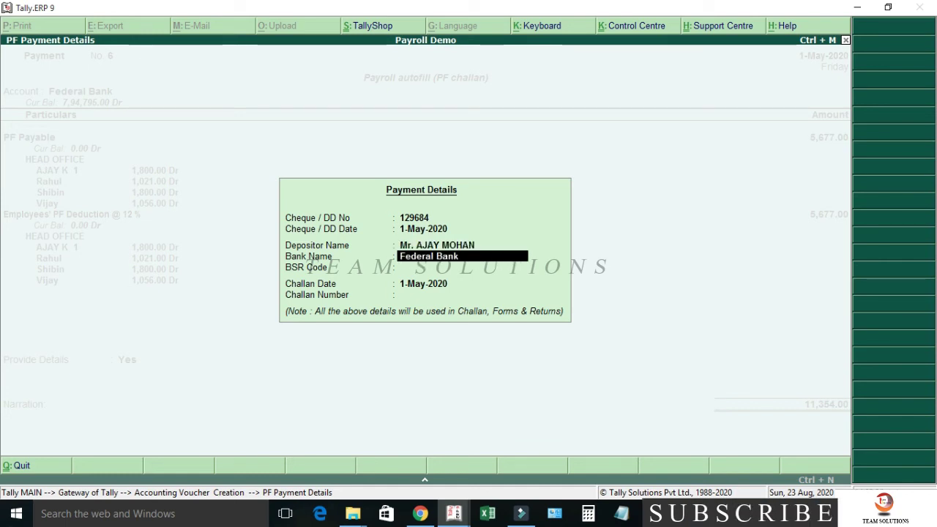
type(" 001442")
key("Return")
type("6390340")
key("Return")
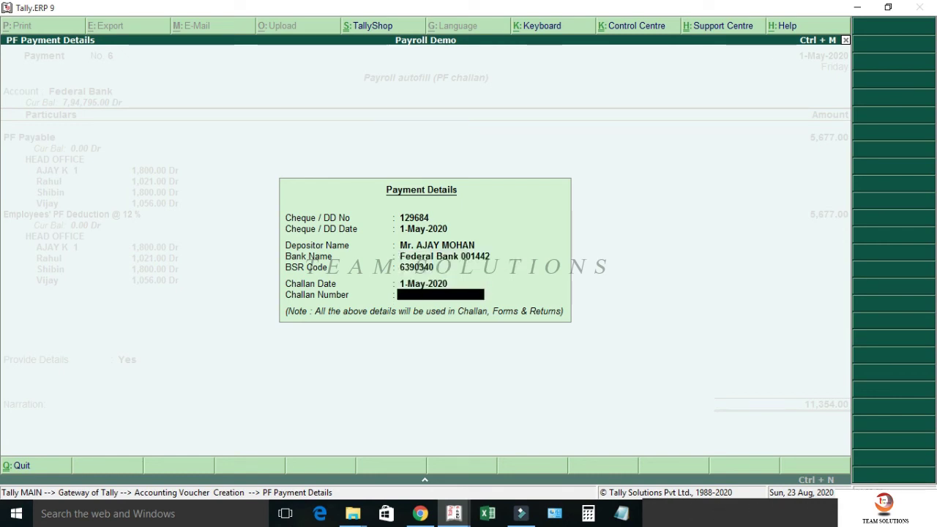
type("0421")
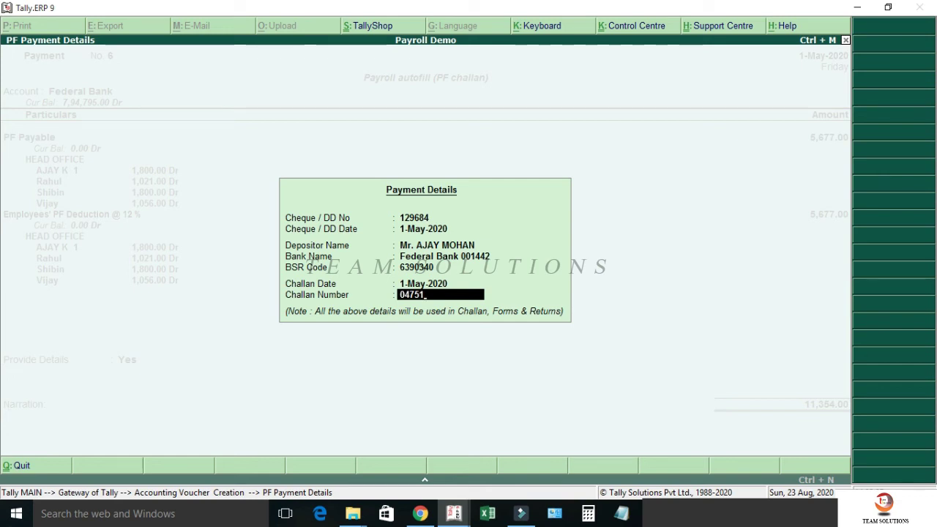
key("Return")
key("Return")
key("Return")
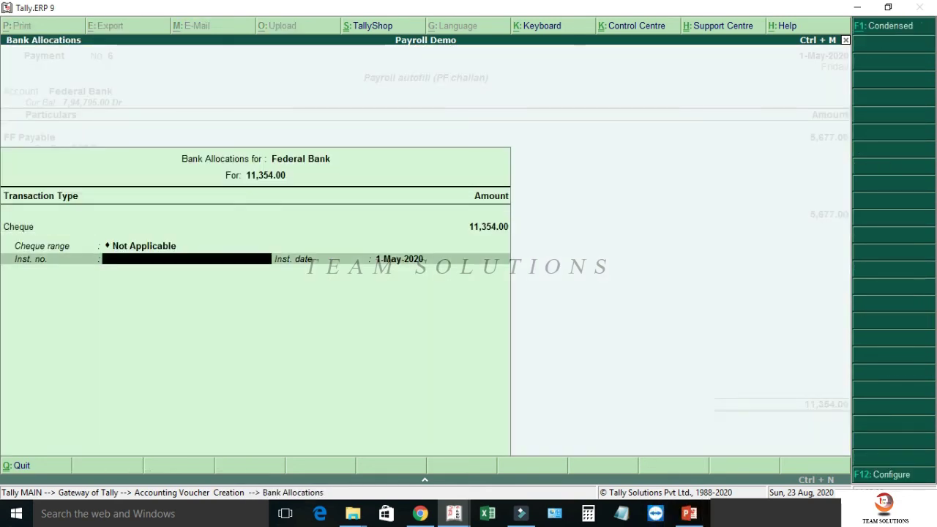
type("12968")
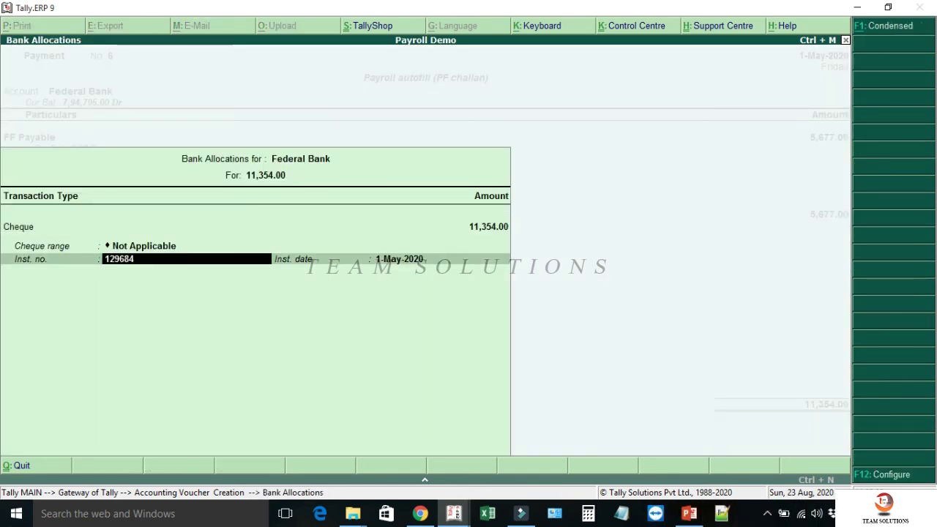
type("4")
key("Return")
key("Return")
key("Return")
key("Return")
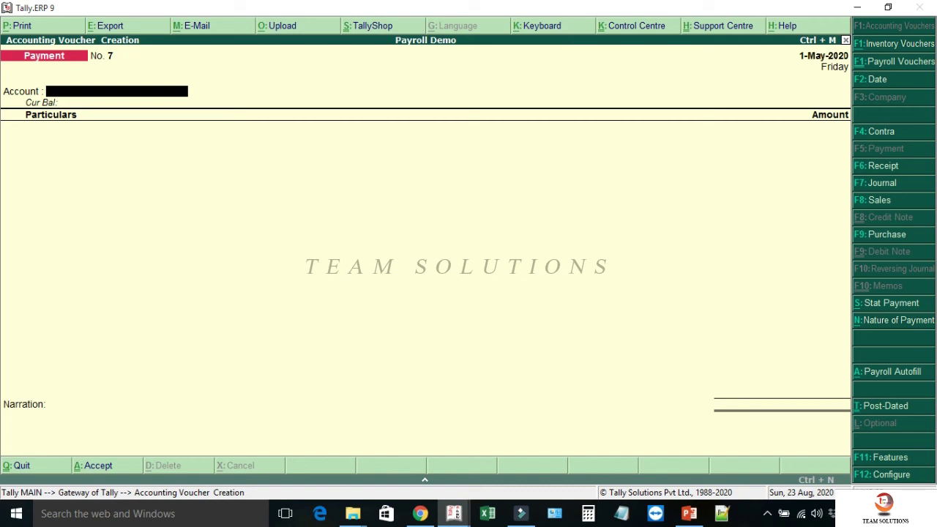
- Check the detailed Balance Sheet's 10,00,000.00 totals and Canteen Deductions row, then return to Gateway
key("Escape")
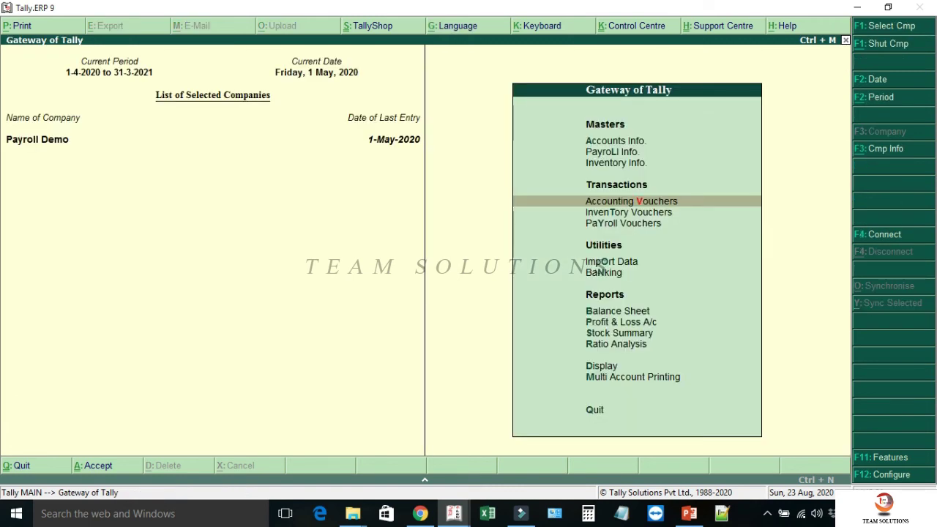
key("b")
key("alt+F1")
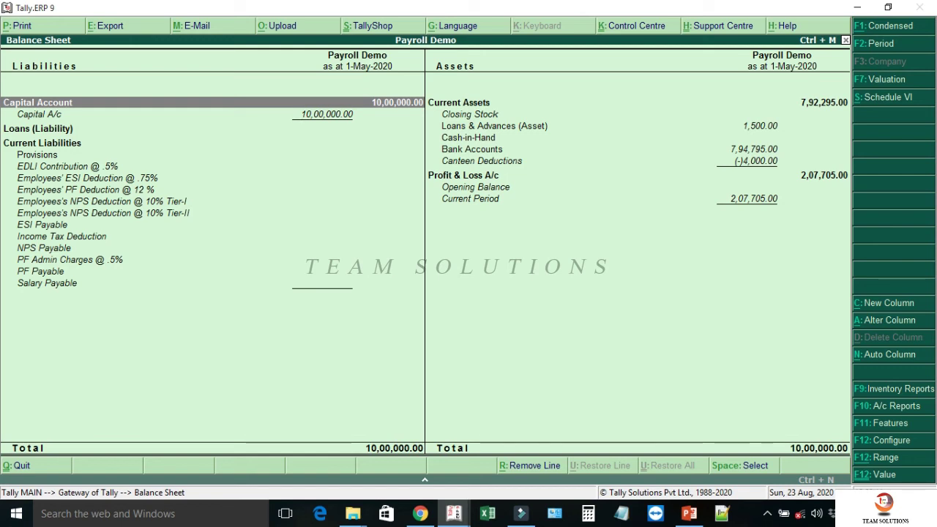
key("Right")
key("Down")
key("Down")
key("Down")
key("Down")
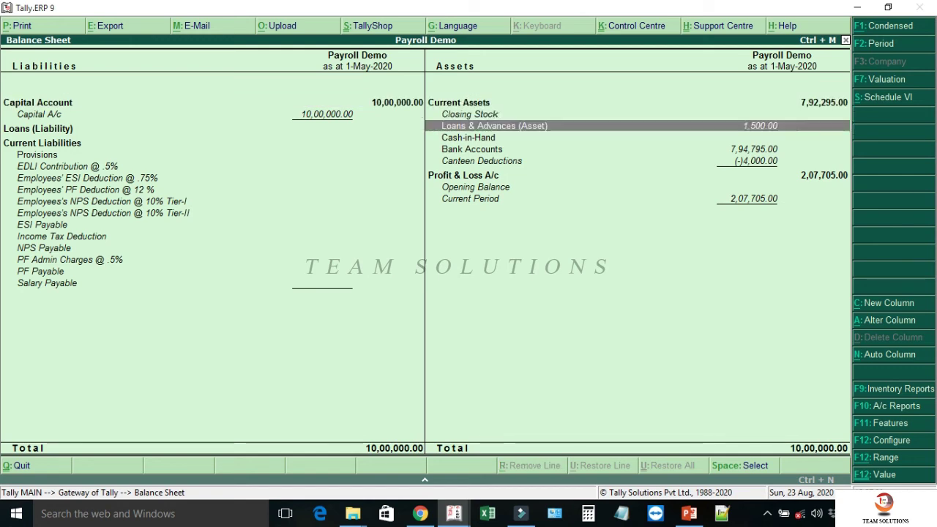
key("Down")
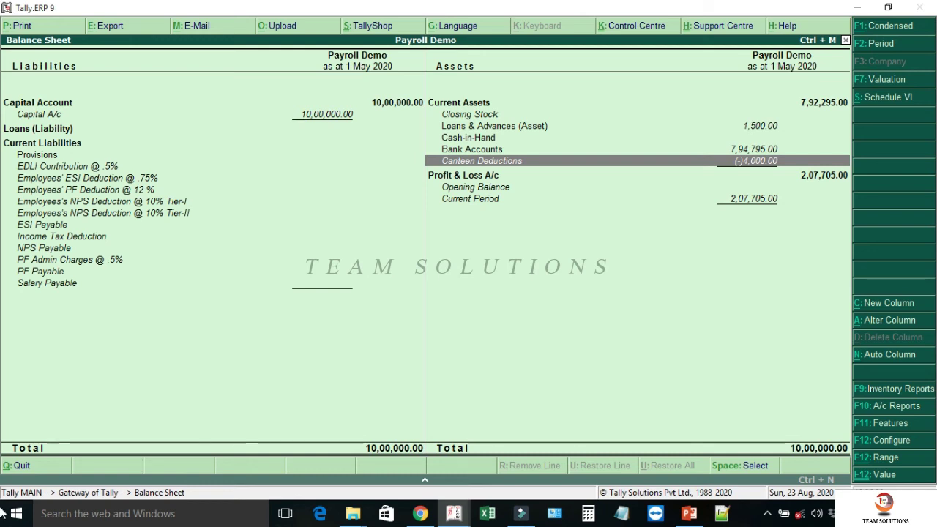
key("Escape")
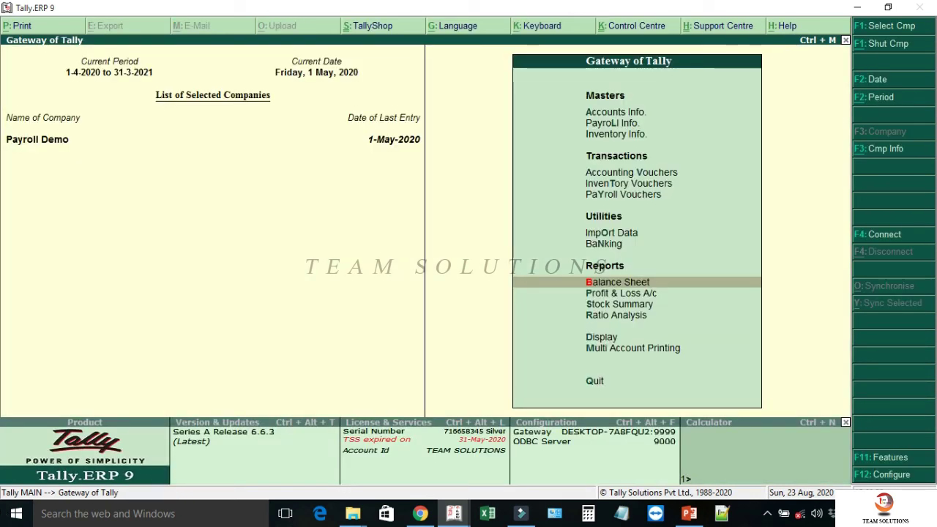
- Begin a payment voucher dated 30-Apr-2020 with Federal Bank as the paying account
key("Up")
key("Up")
key("Up")
key("Up")
key("Up")
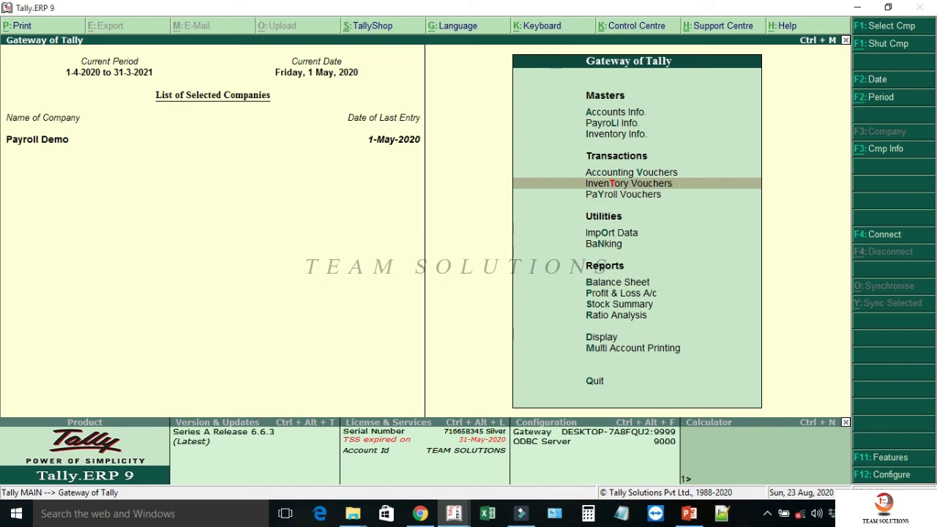
key("Return")
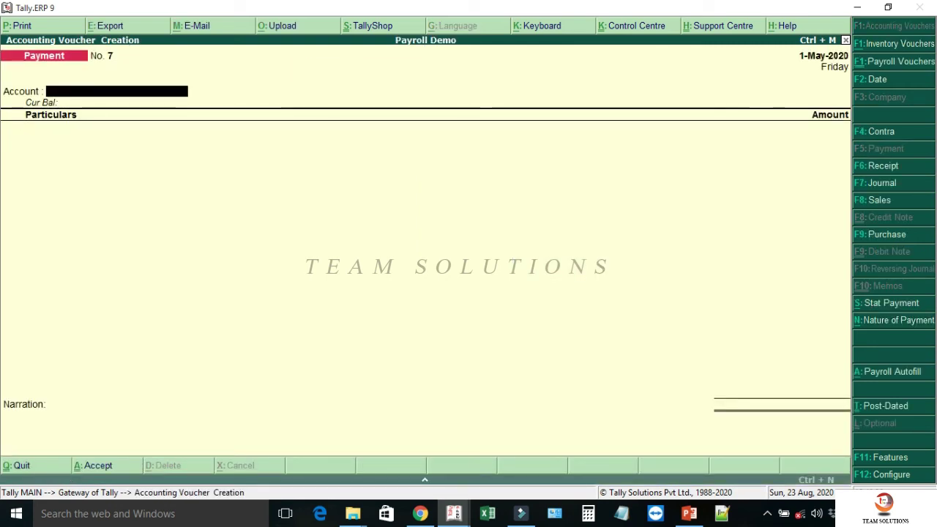
key("F2")
type("30.4")
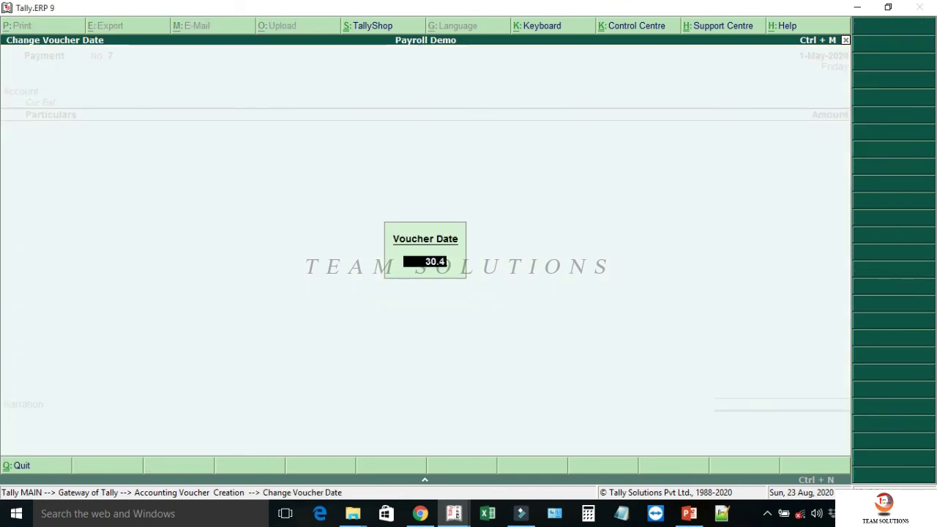
key("Return")
type("FEDE")
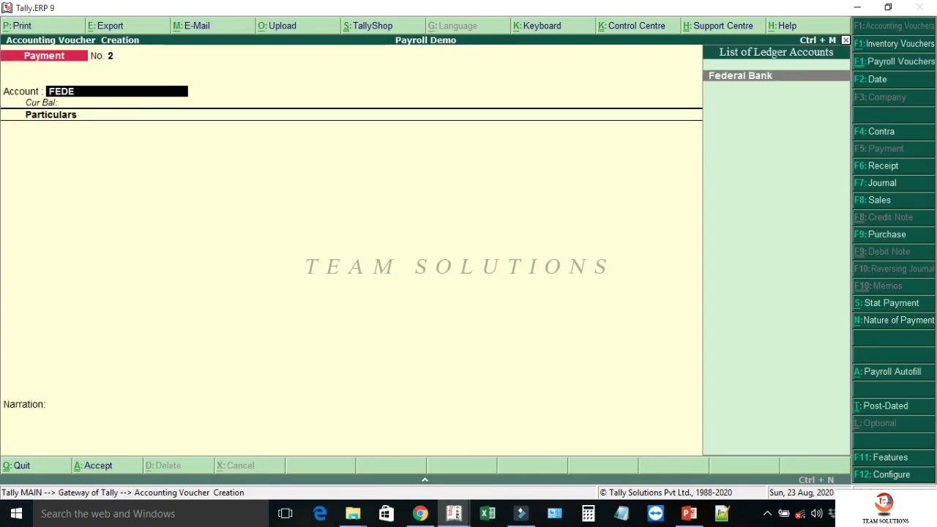
key("Return")
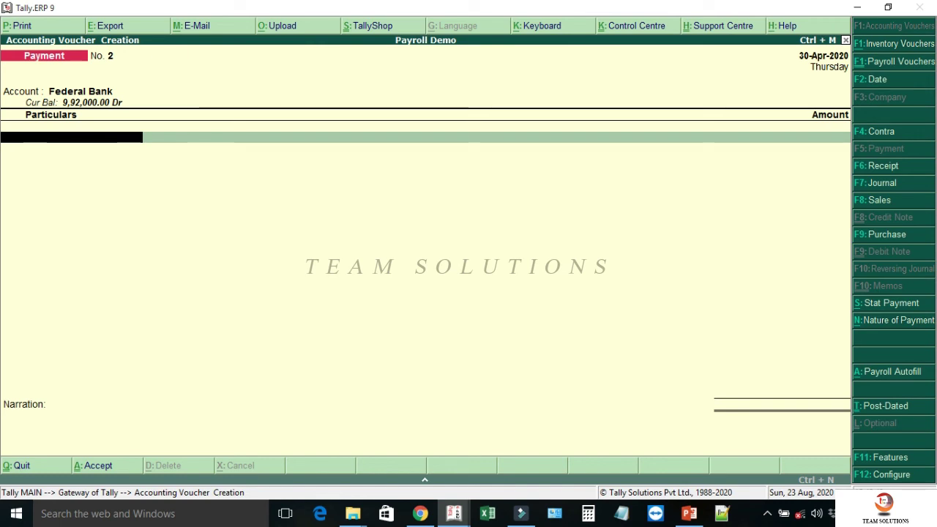
key("alt+c")
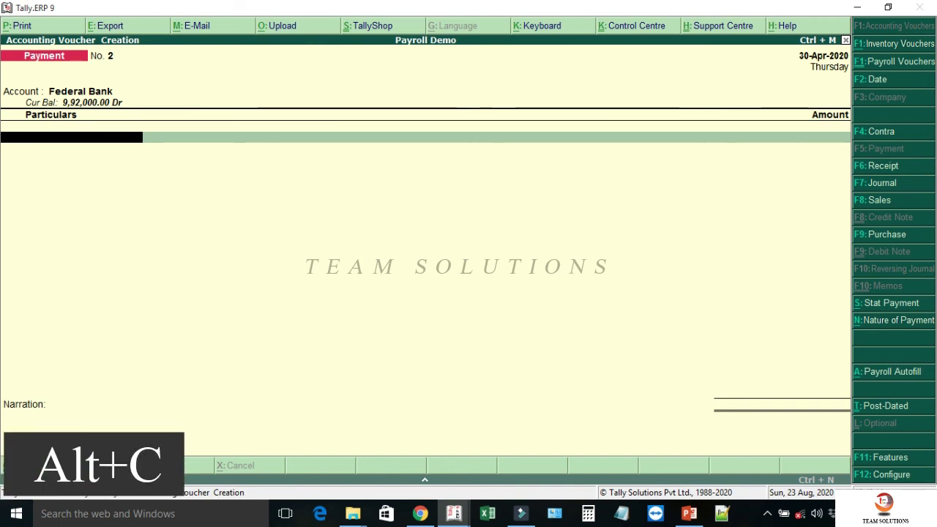
- Create ledger 'Canteen Expenses' under Indirect Expenses, GST Not Applicable, and enter 11,000 against it
type("Canteen")
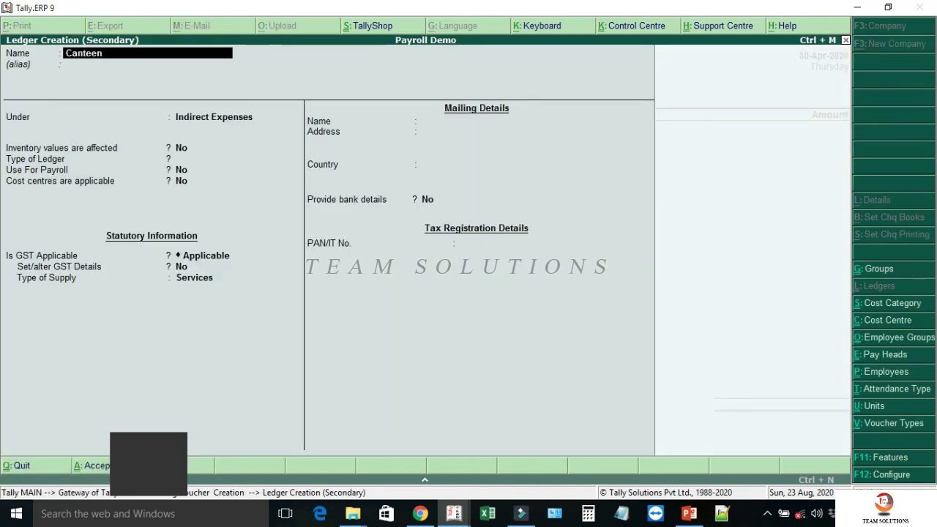
type(" Expenses")
key("Return")
key("Return")
key("Return")
key("Return")
key("Return")
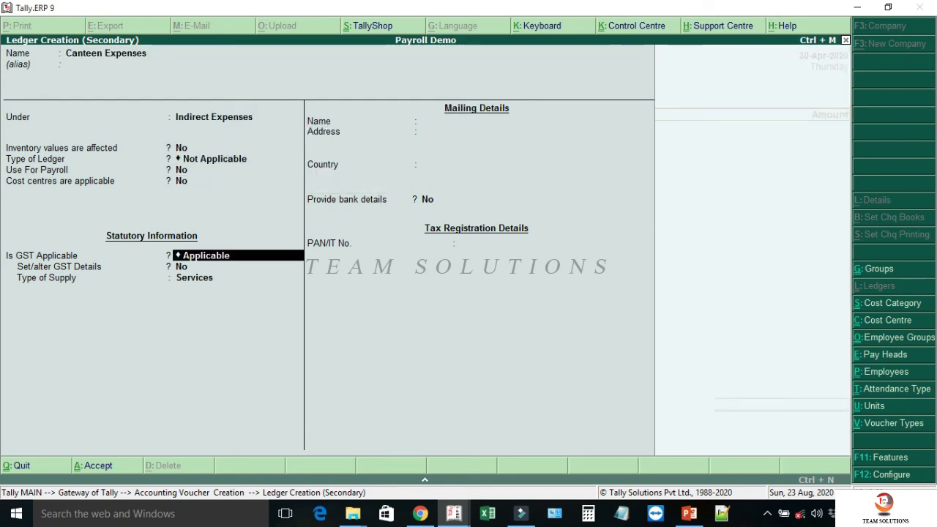
key("Down")
key("Return")
key("Return")
key("Return")
key("Return")
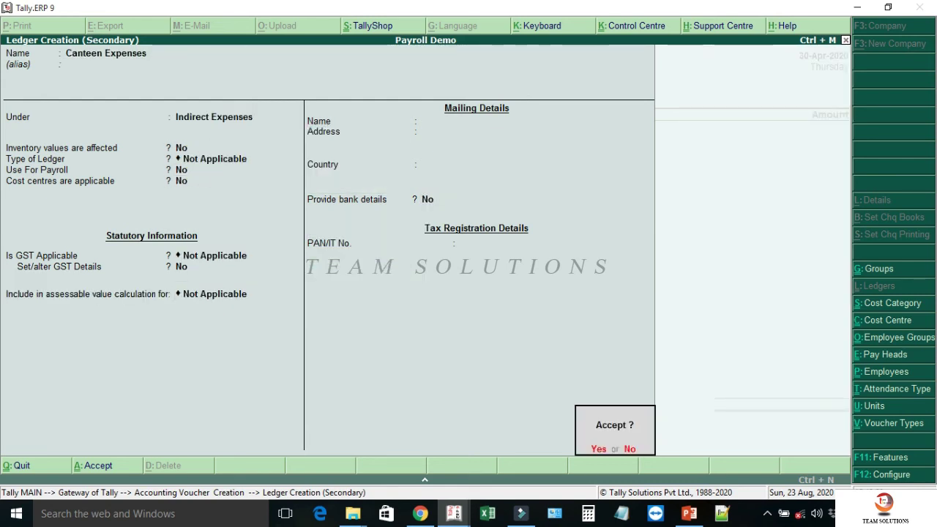
key("Return")
type("110000.00")
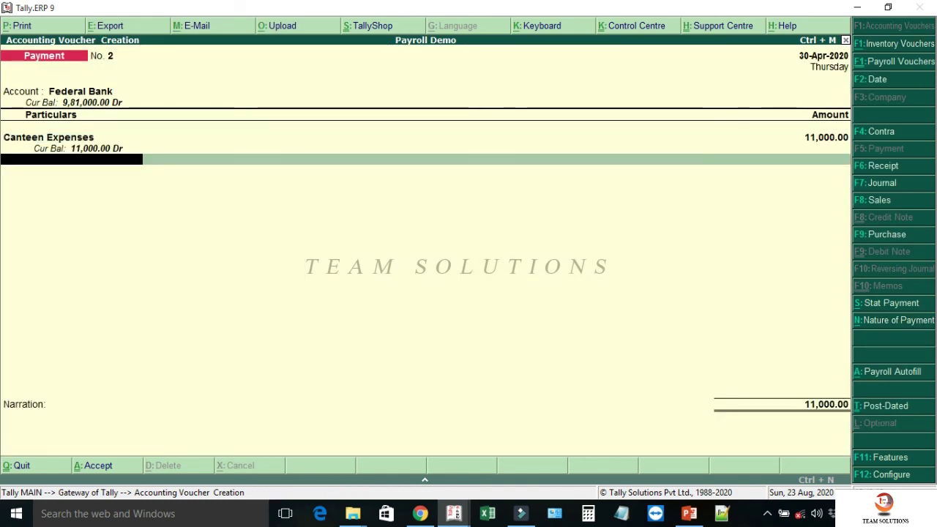
key("Return")
key("Return")
- Add cheque number 129600 and narration 'CANTEEN EXPENSE FOR THE MONTH OF', then save the payment
key("Return")
key("Return")
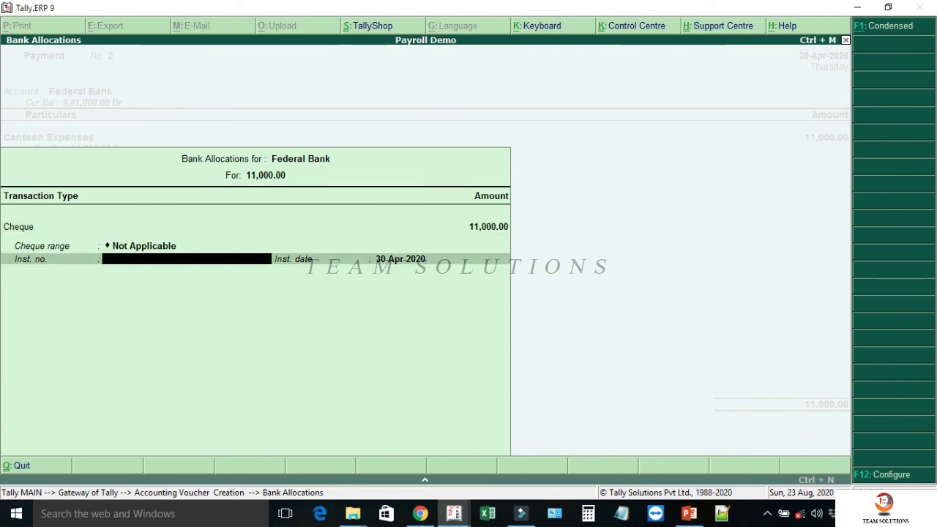
type("129600")
key("Return")
key("Return")
type("CANTEEN EXP")
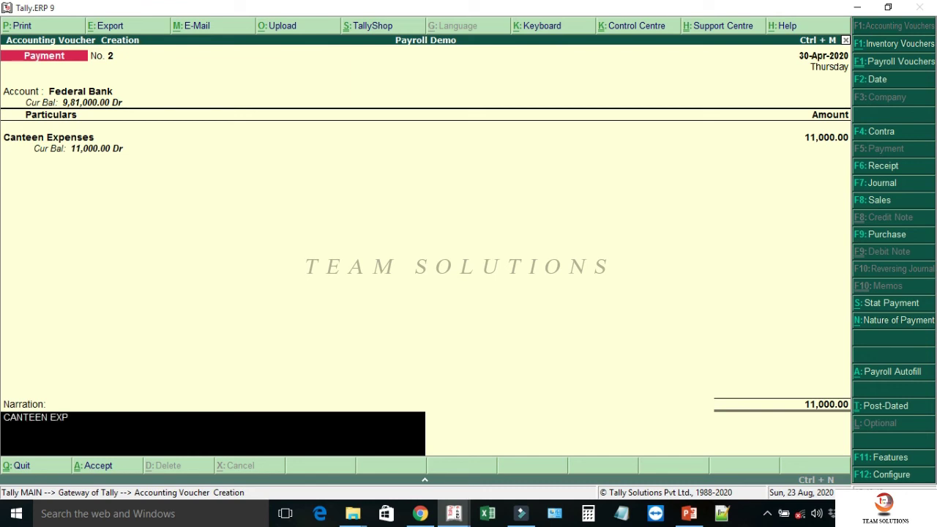
type("ENSE FOR THE MONTH OF APRIL 202")
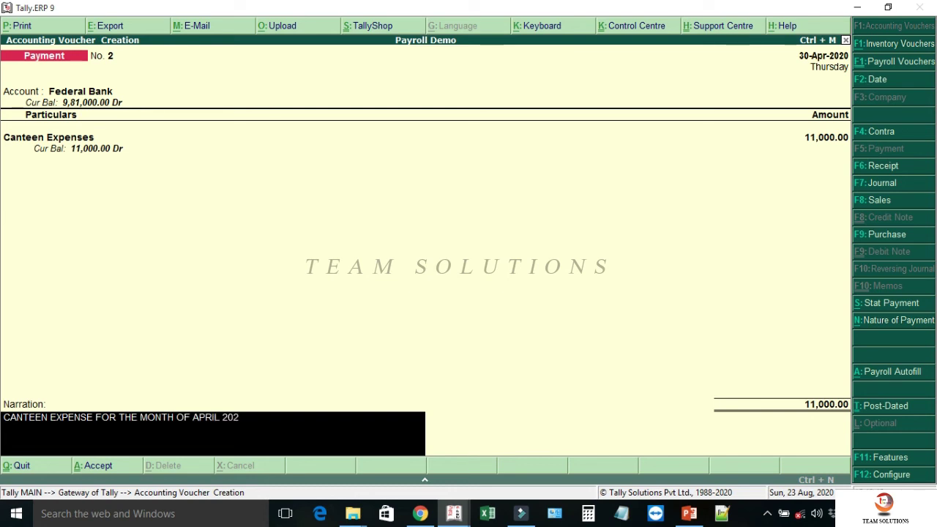
key("Return")
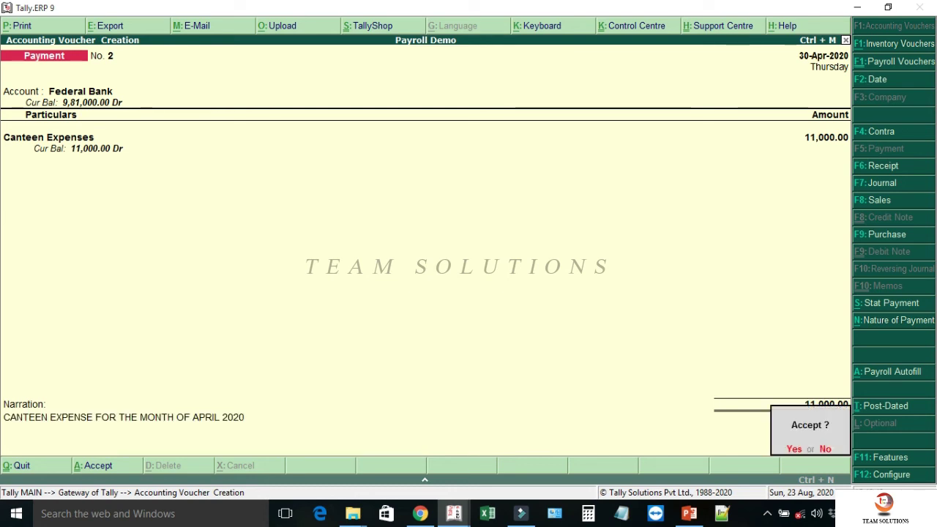
key("y")
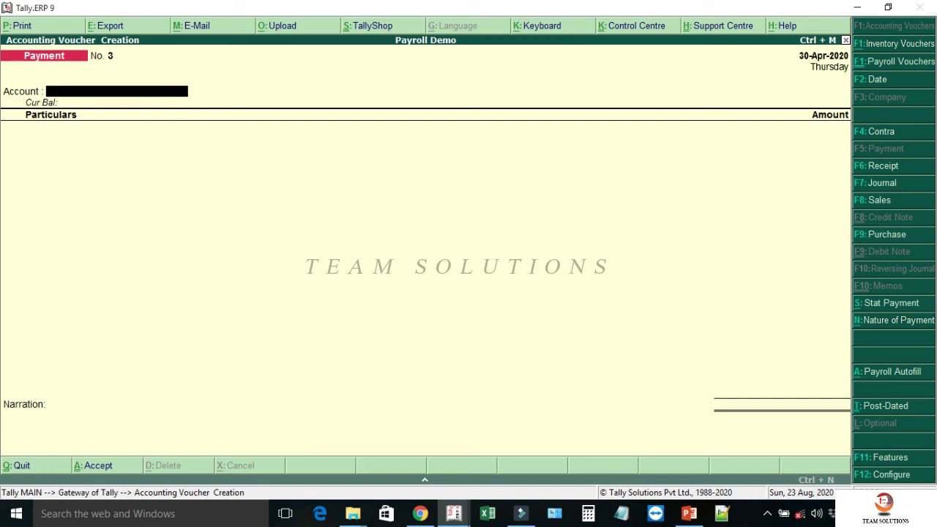
key("F7")
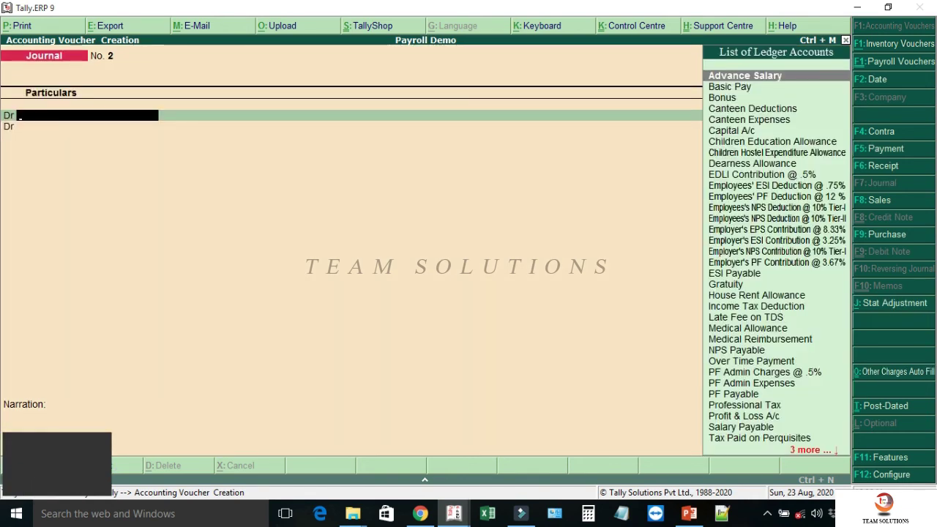
- Debit Canteen Deductions 4,000 in a journal, allocating it to HEAD OFFICE and the employee's cost centre
type("CAN")
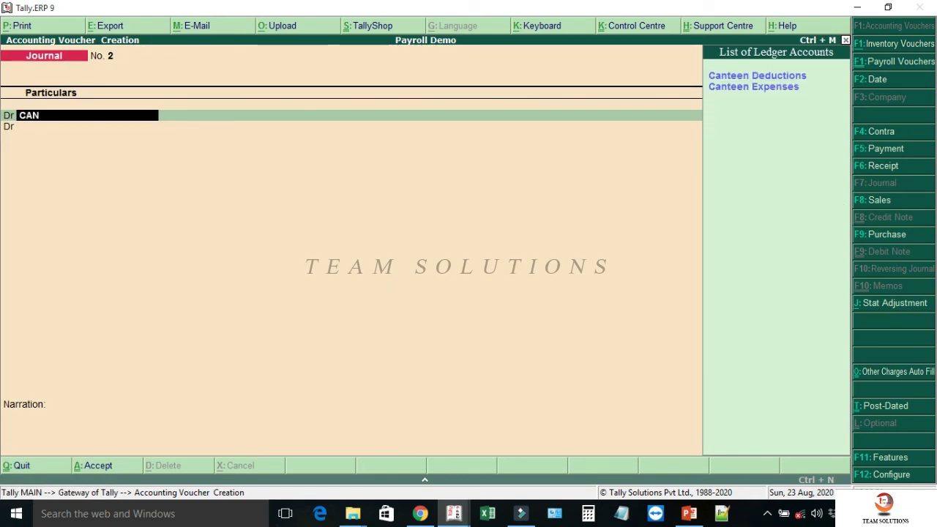
key("Return")
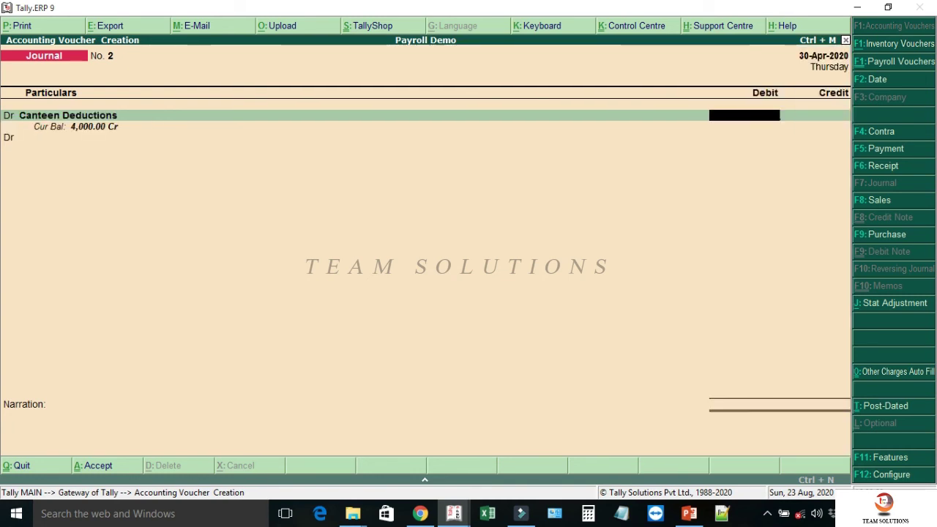
type("4000")
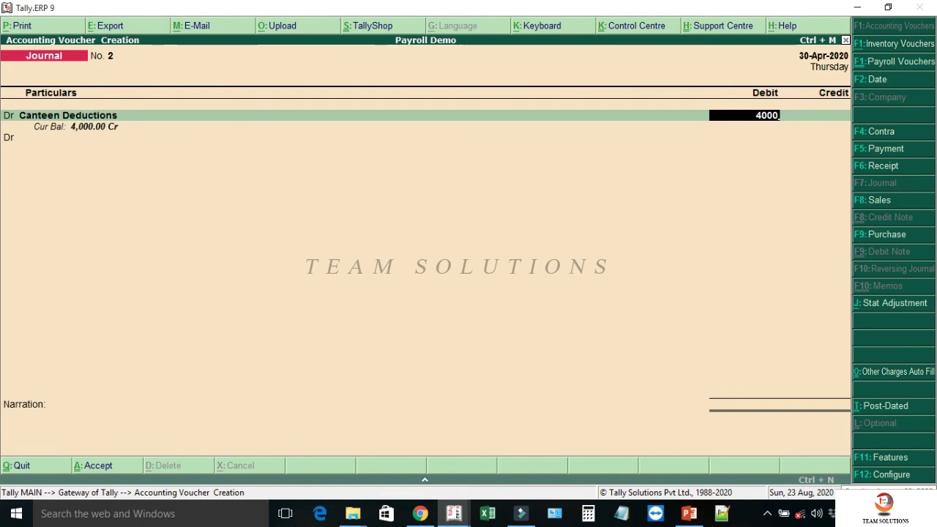
key("Return")
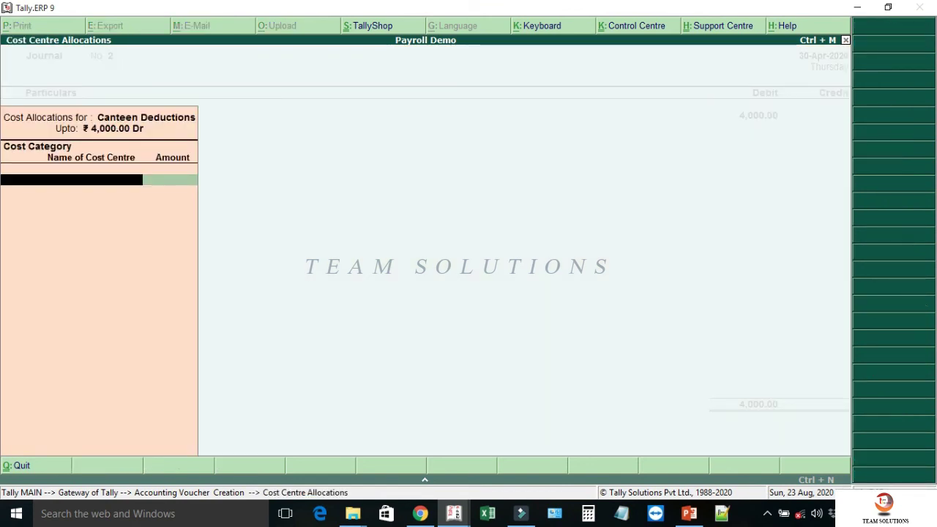
type("HE")
key("Return")
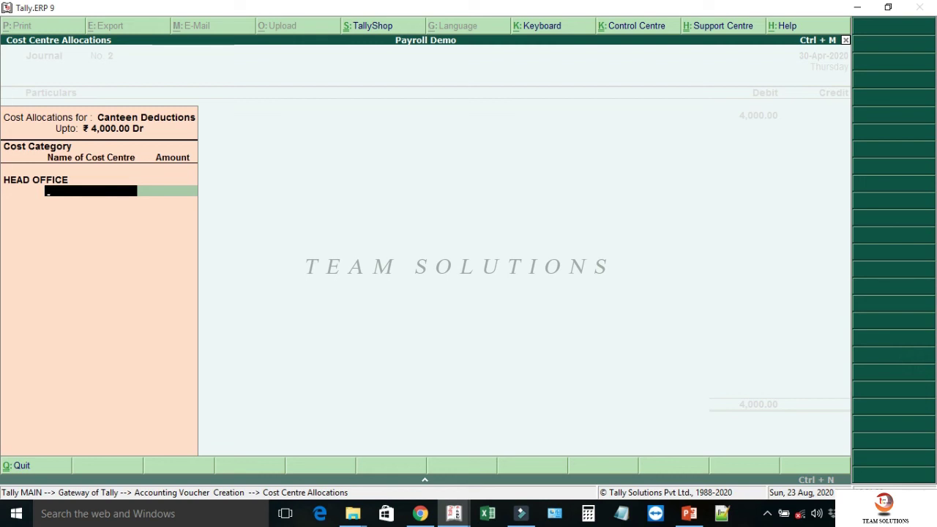
type("AJA")
key("Return")
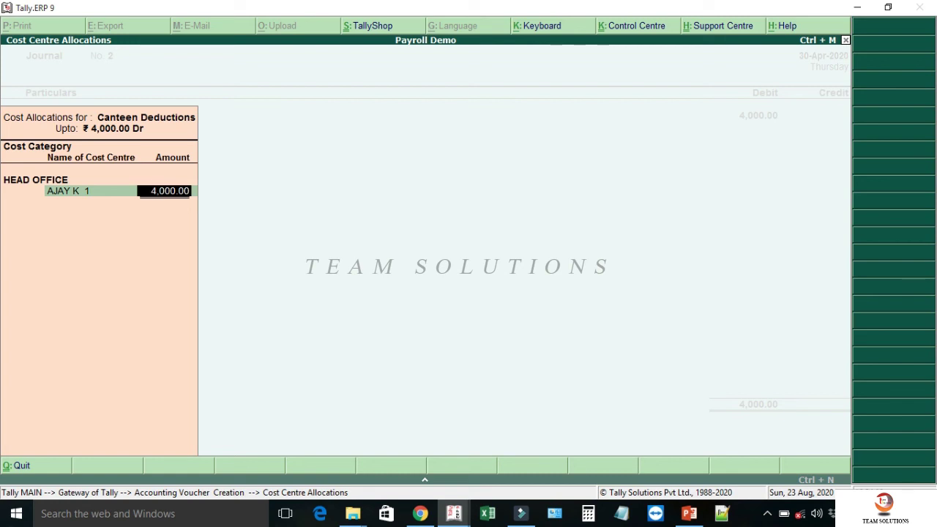
key("Return")
key("Return")
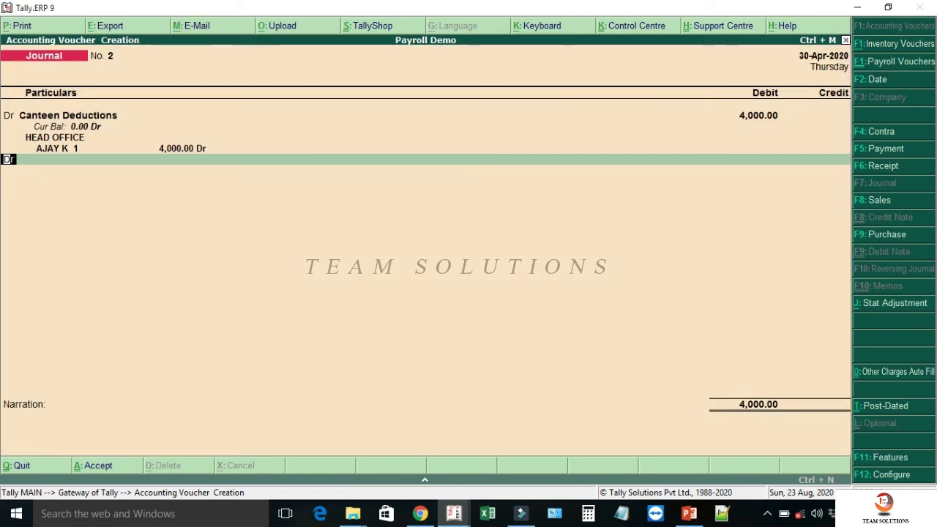
- Credit Canteen Expenses 4,000, narrate 'CANTEEN DEDUCTION ADJUD TO CANTEEN EXPENSES', and save the journal
key("c")
key("Return")
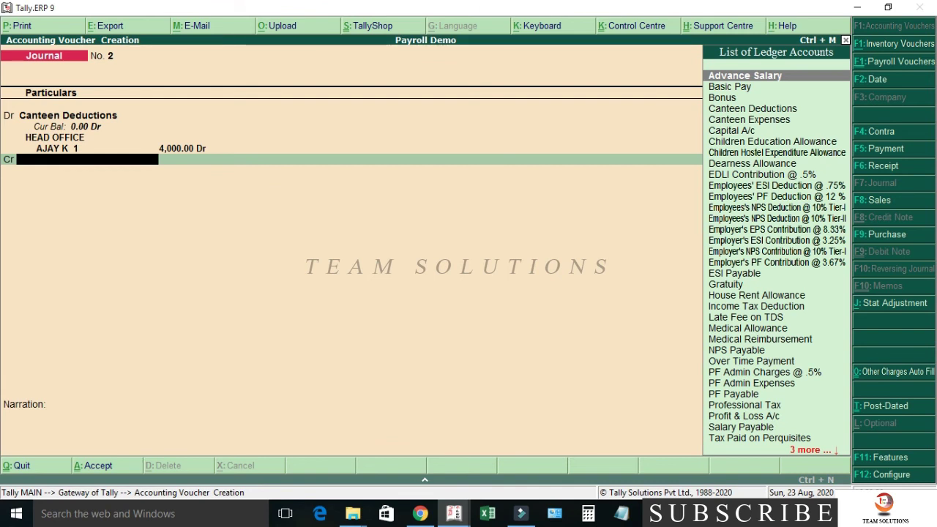
type("CAN")
key("Down")
key("Return")
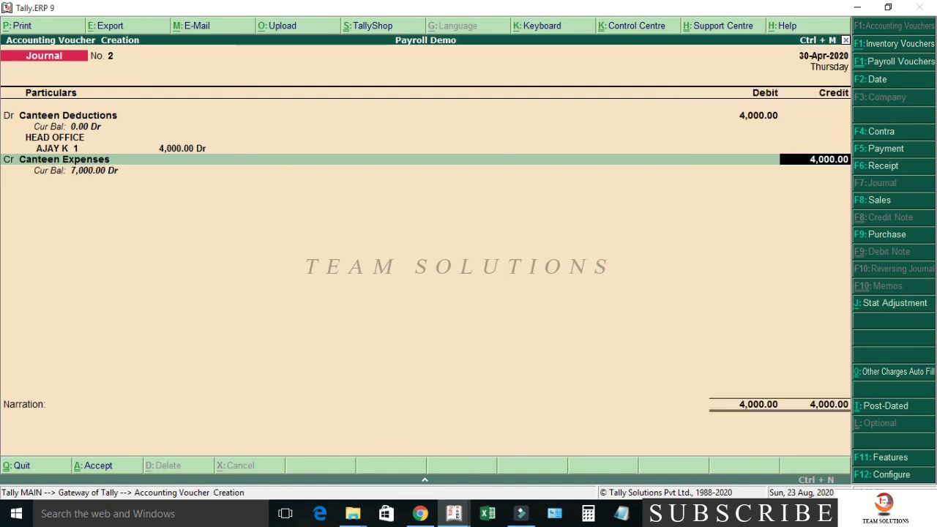
key("Return")
type("CANTEEN D")
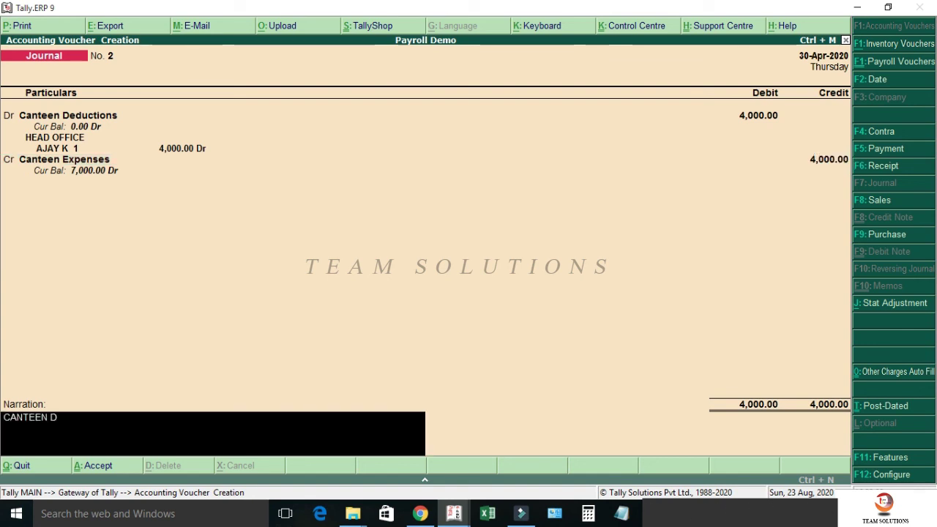
type("EDUCTION ADJUSTE")
type("D TO ")
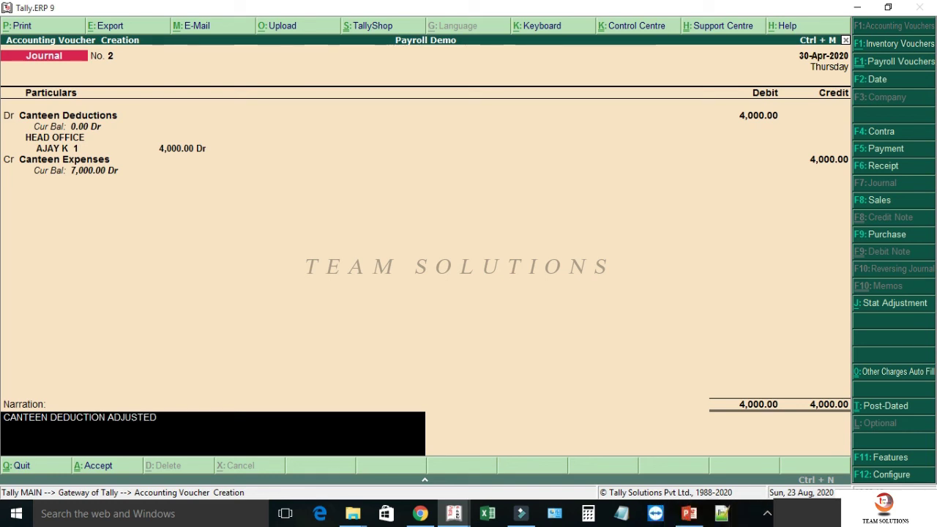
type("CANTEE")
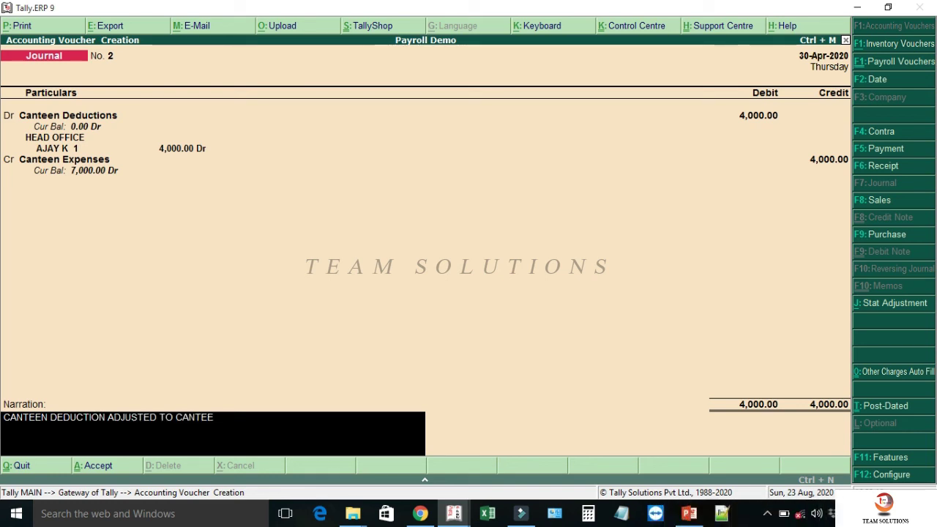
type("N EXPENSES")
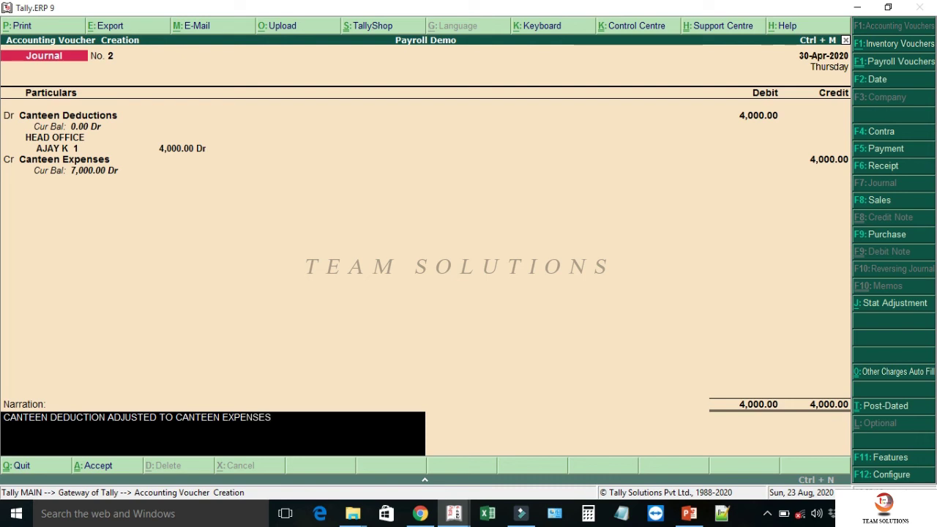
key("Return")
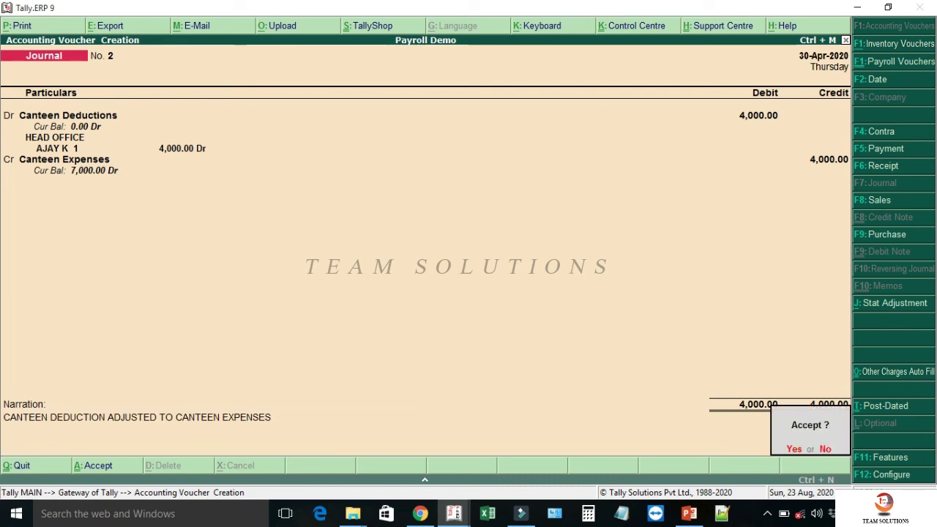
key("Return")
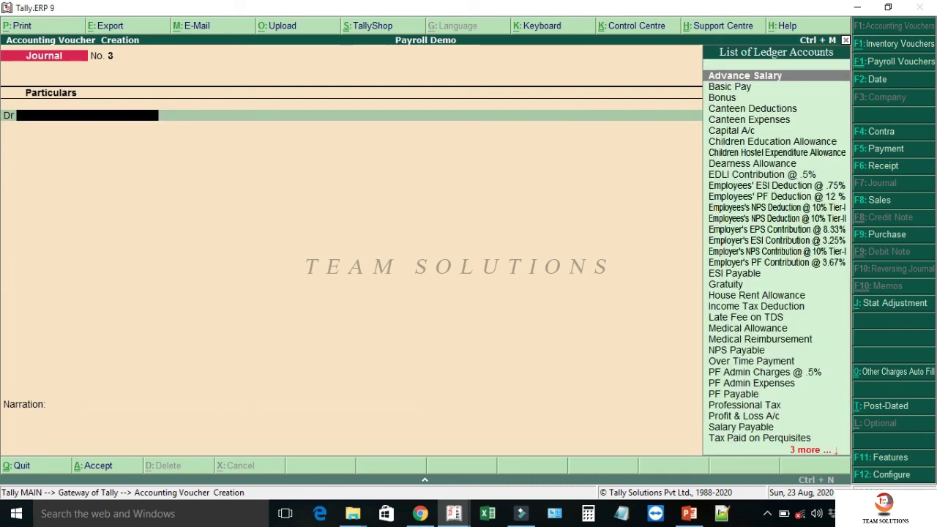
- Leave voucher entry and review the detailed Balance Sheet's current assets
key("Escape")
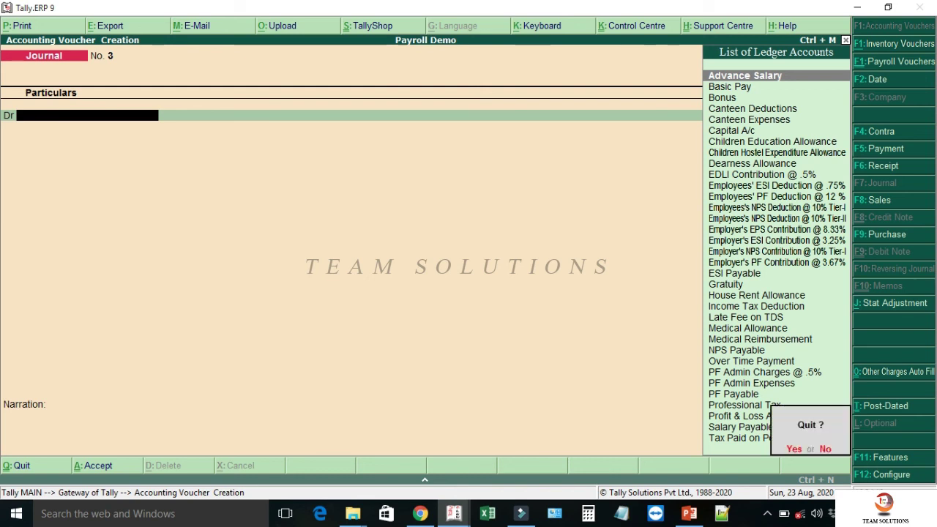
key("Return")
key("b")
key("alt+F1")
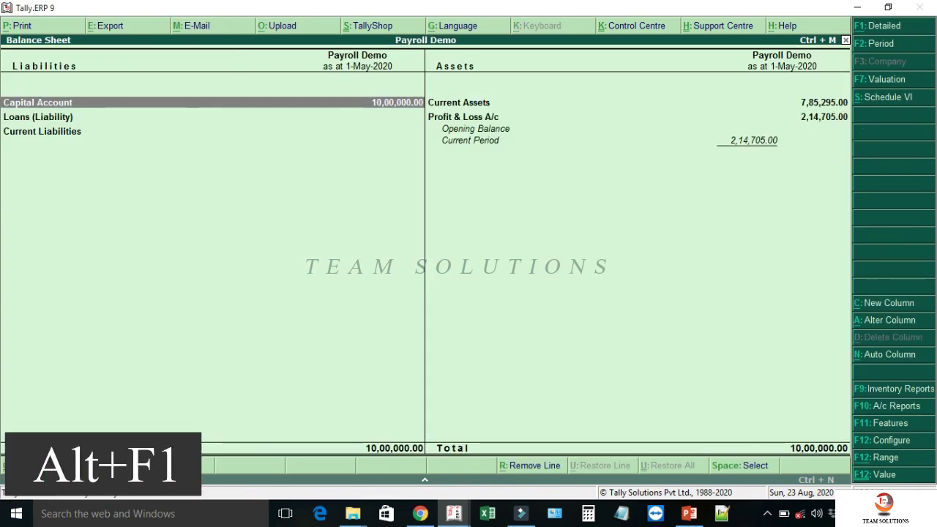
key("Right")
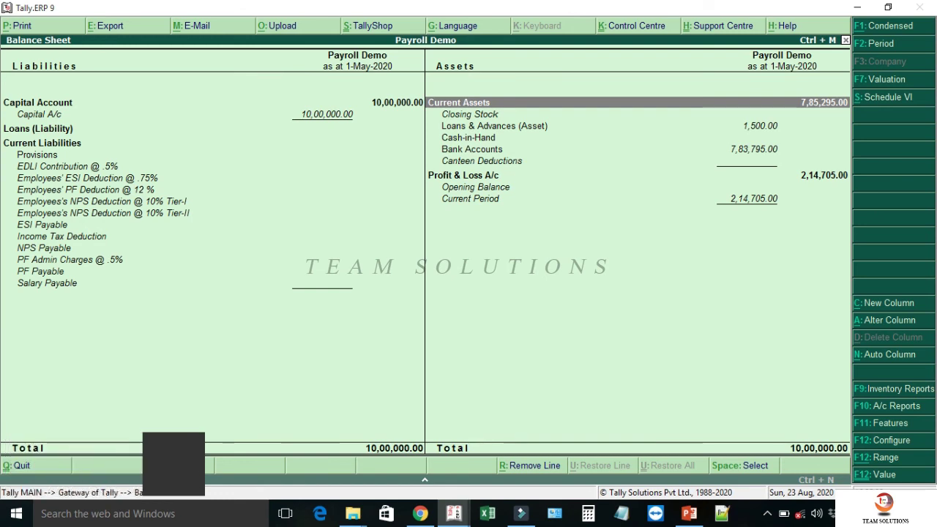
key("Down")
key("Down")
key("Down")
key("Down")
key("Down")
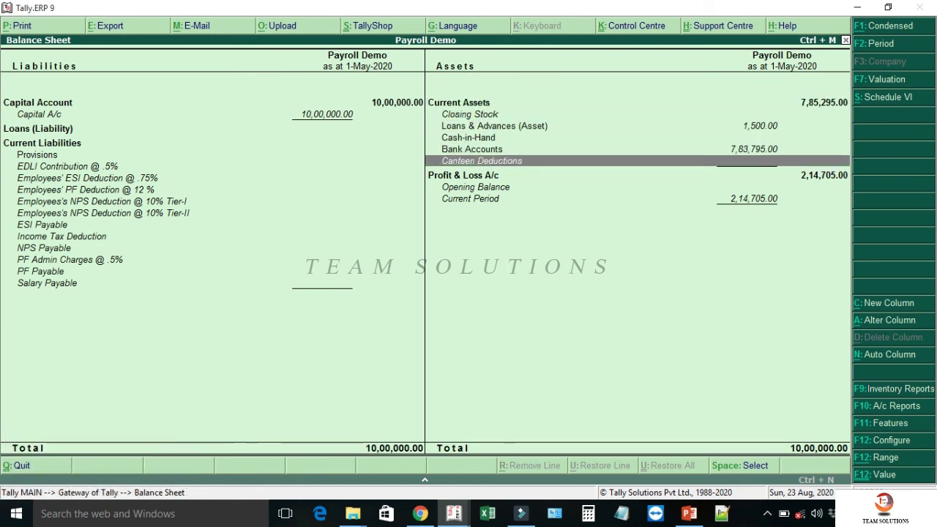
key("Escape")
key("Escape")
- View the Canteen Expenses ledger: 11,000.00 Dr, 4,000.00 Cr, 7,000.00 closing balance
key("n")
type("dalCANTE")
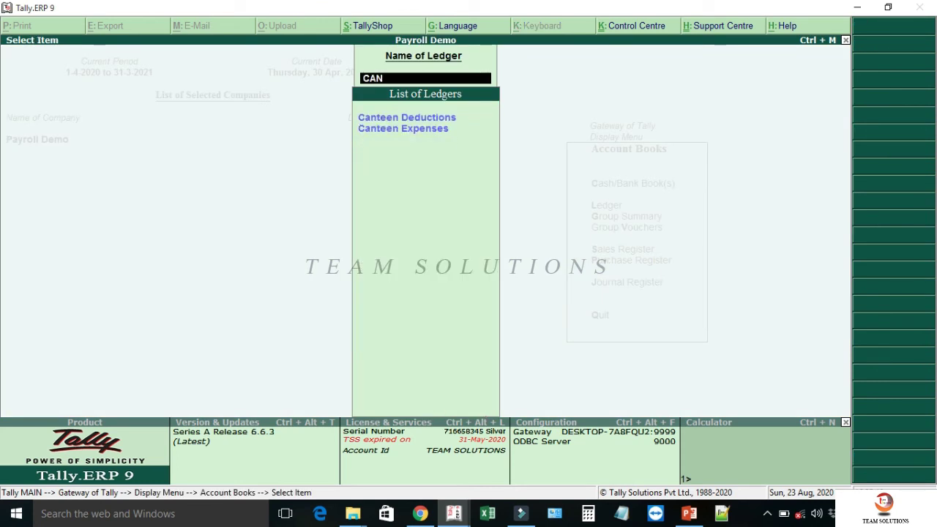
key("Down")
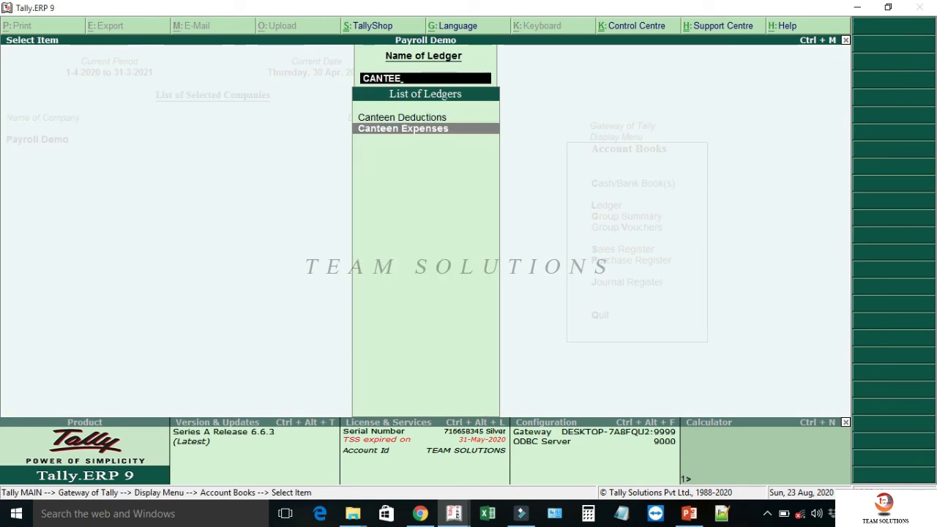
key("Return")
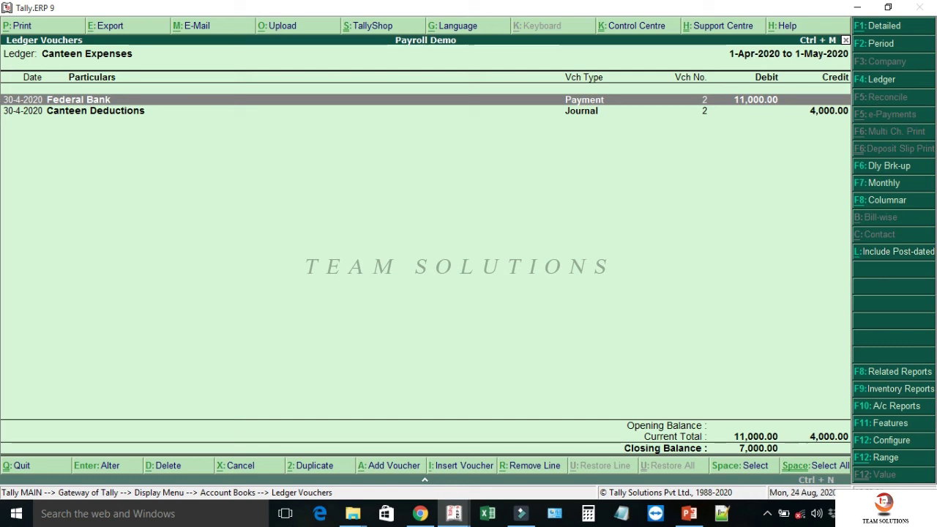
key("Escape")
key("Escape")
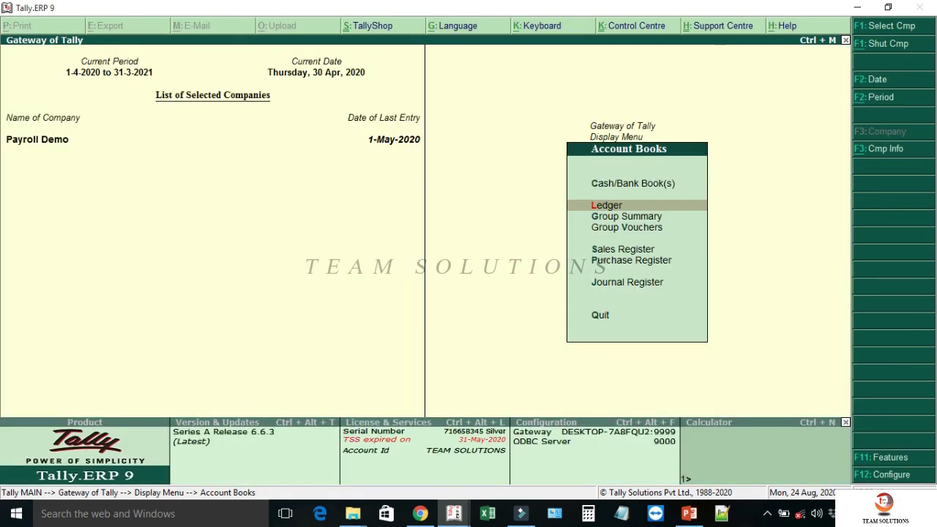
- Start a payroll voucher autofilled as User Defined for 1-5-2020 to 31-5-2020
key("Escape")
key("Escape")
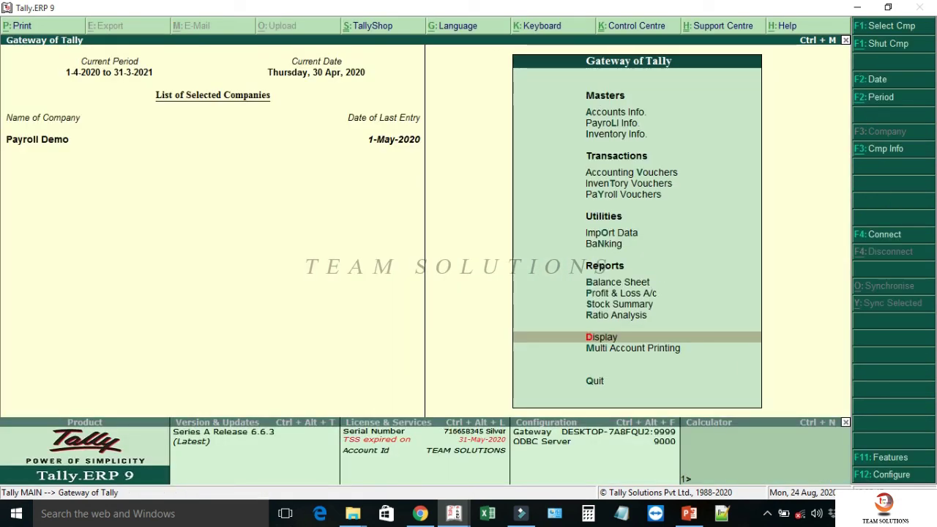
key("y")
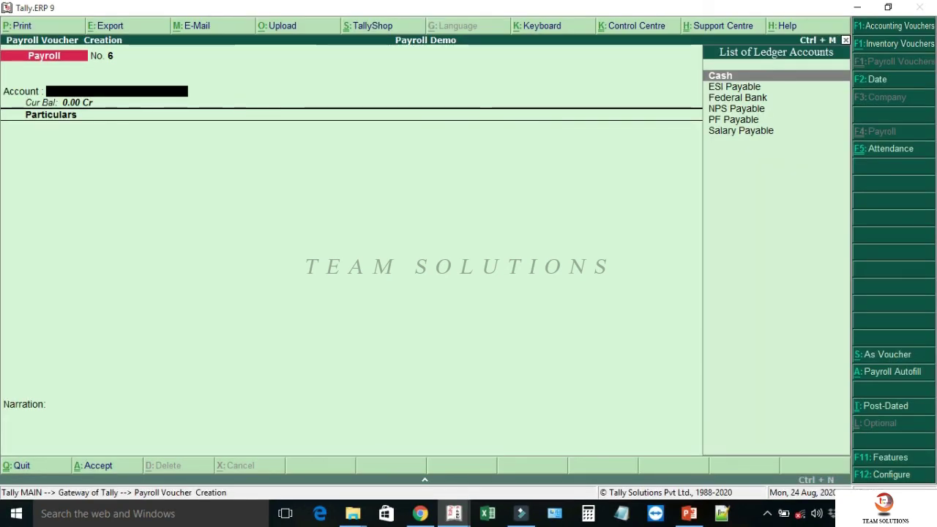
key("alt+a")
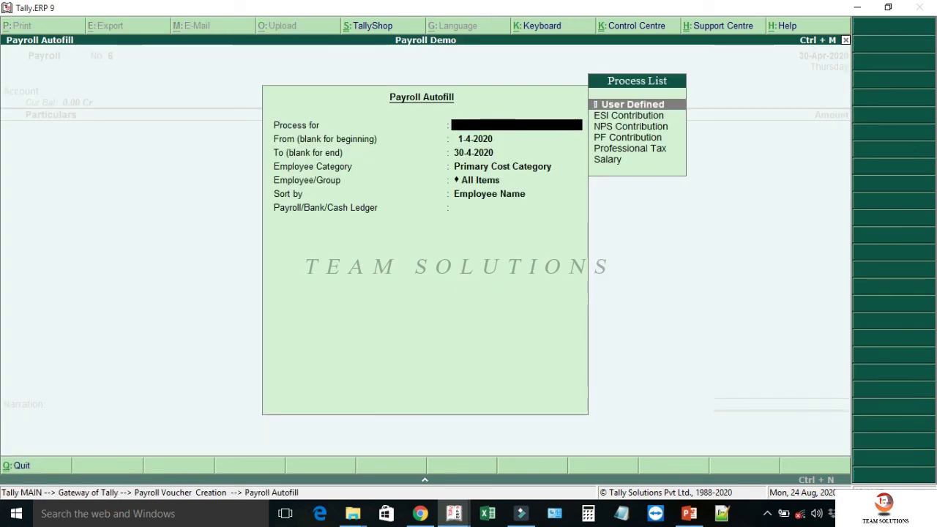
key("Return")
type("1-5")
key("Return")
type("3")
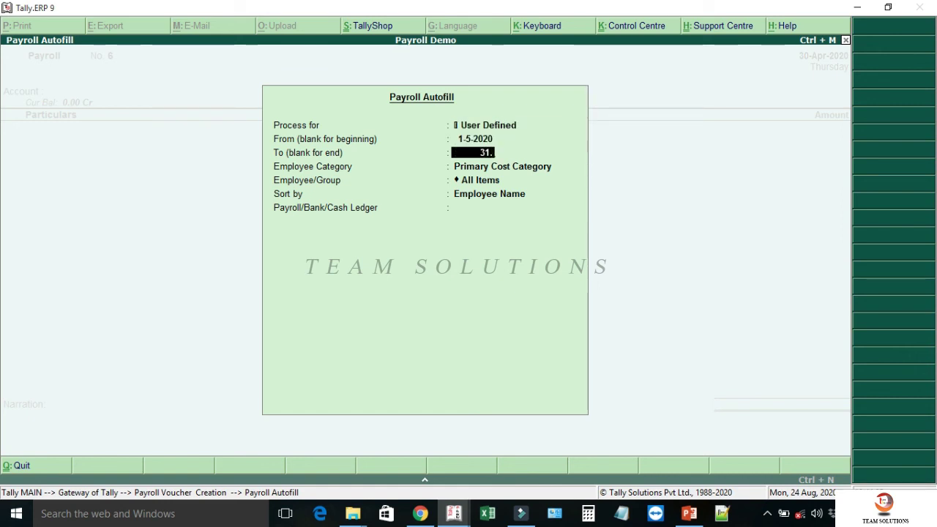
type("1")
key("Return")
- Select HEAD OFFICE with all employees sorted by name, and Salary Payable as the ledger
key("Up")
key("Return")
key("Return")
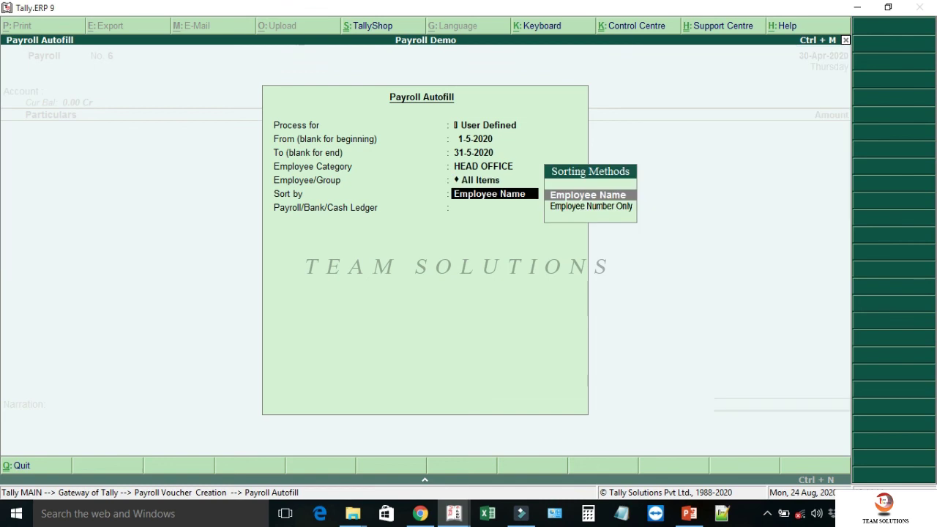
key("Return")
key("Down")
key("Down")
key("Down")
key("Down")
key("Down")
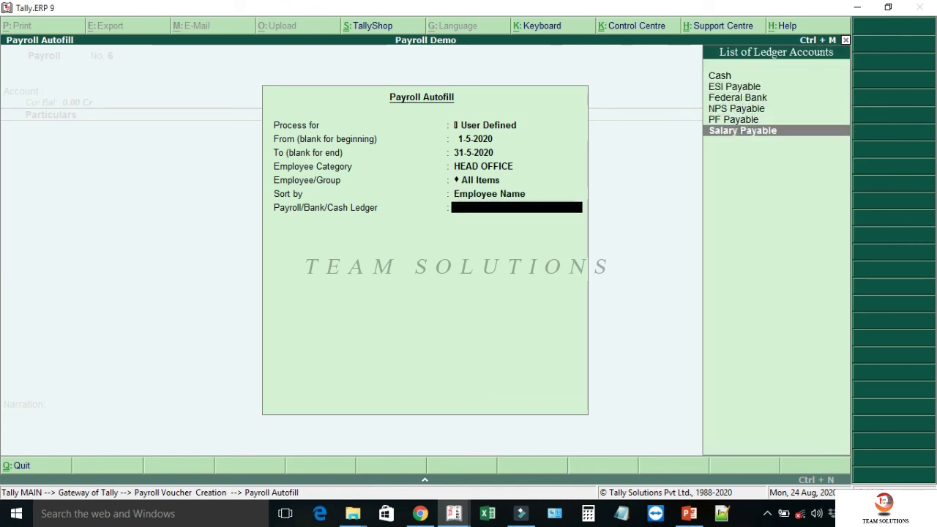
key("Return")
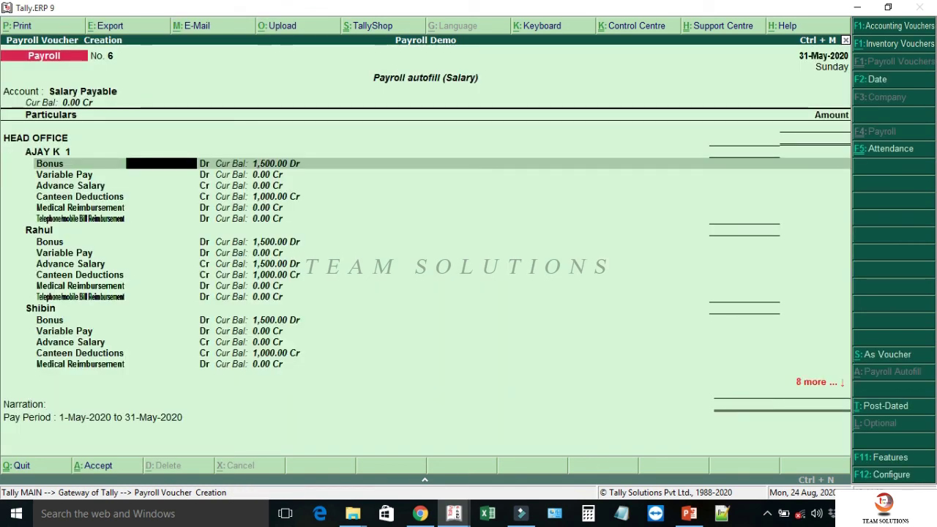
- Enter 1,000 Canteen Deductions for each of the four HEAD OFFICE employees and save voucher No. 6
key("Return")
key("Return")
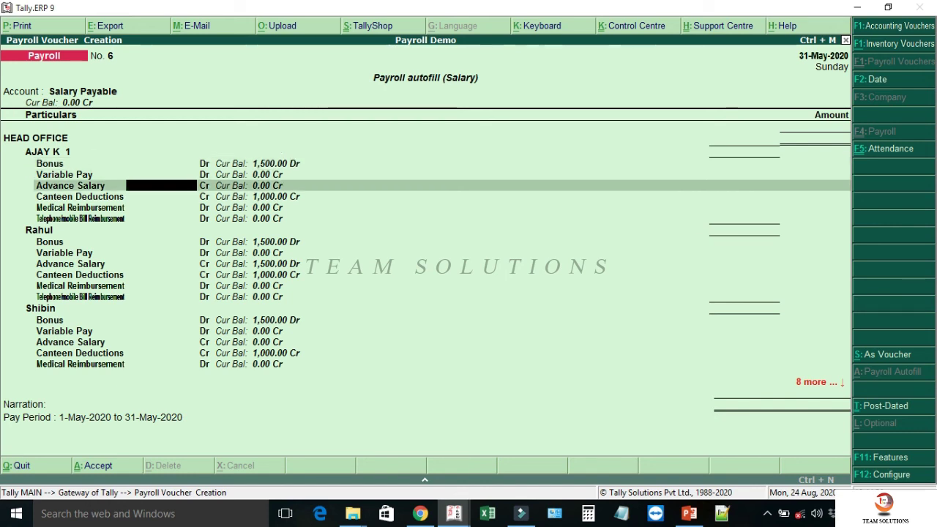
key("Return")
type("1,000")
key("Return")
key("Return")
key("Return")
key("Return")
key("Return")
key("Return")
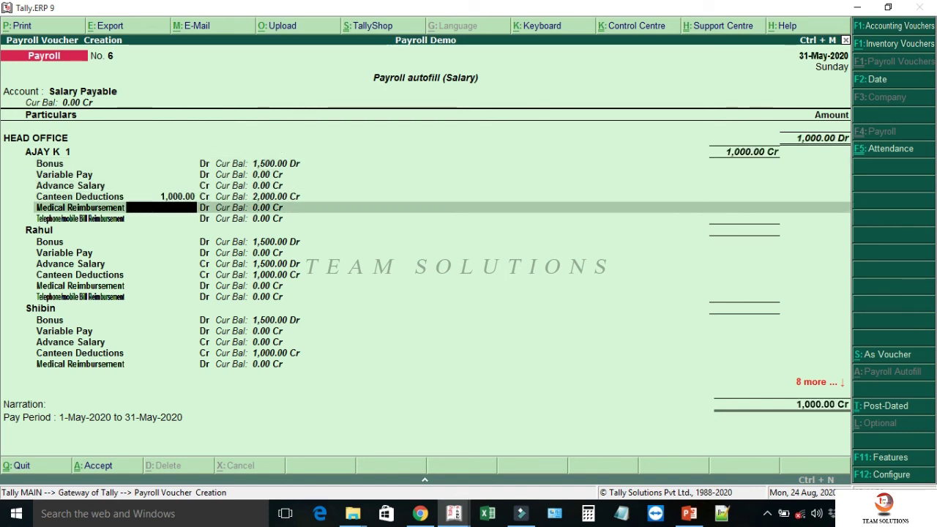
type("1000")
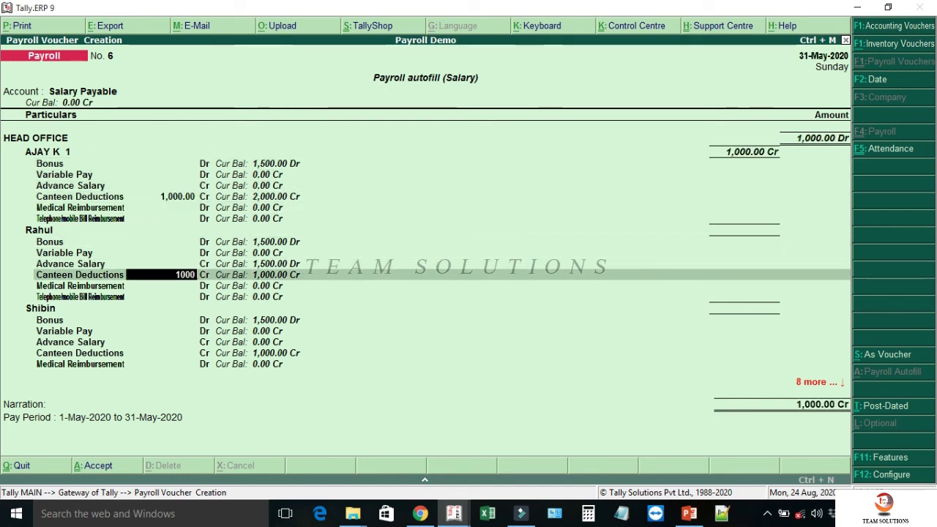
key("Return")
key("Return")
key("Return")
key("Return")
key("Return")
key("Return")
type("1000")
key("Return")
key("Return")
key("Return")
key("Return")
key("Return")
key("Return")
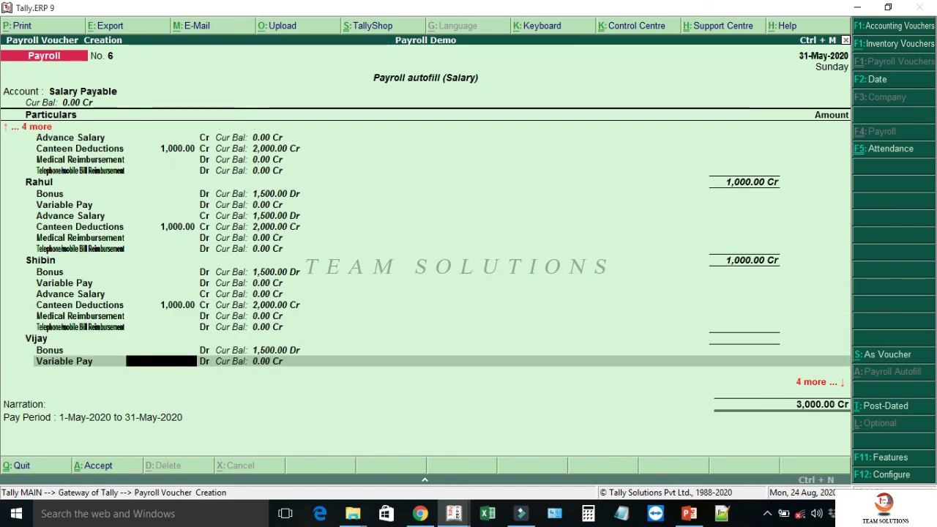
type("1000")
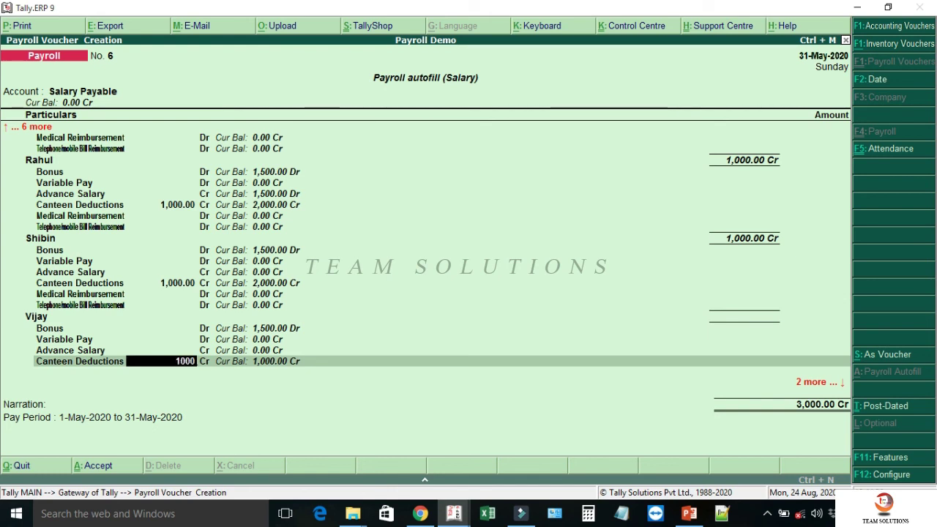
key("Return")
key("Return")
key("Return")
key("Return")
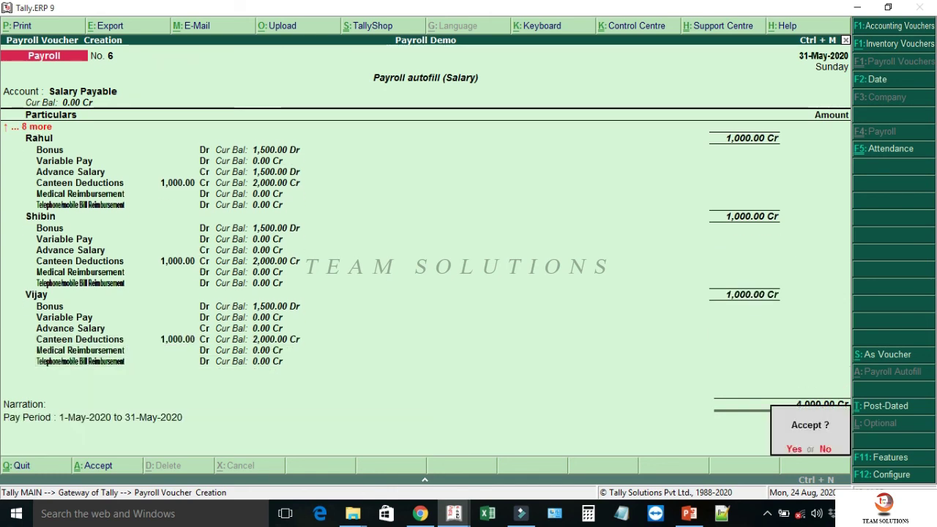
key("Return")
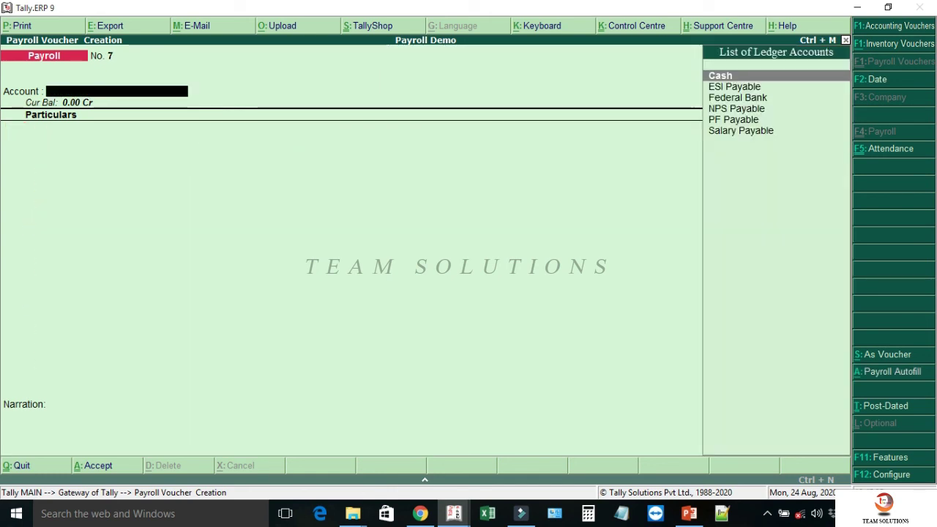
- Autofill a Professional Tax payroll voucher for HEAD OFFICE from 1-4-2020 to 31-5-2020
key("alt+a")
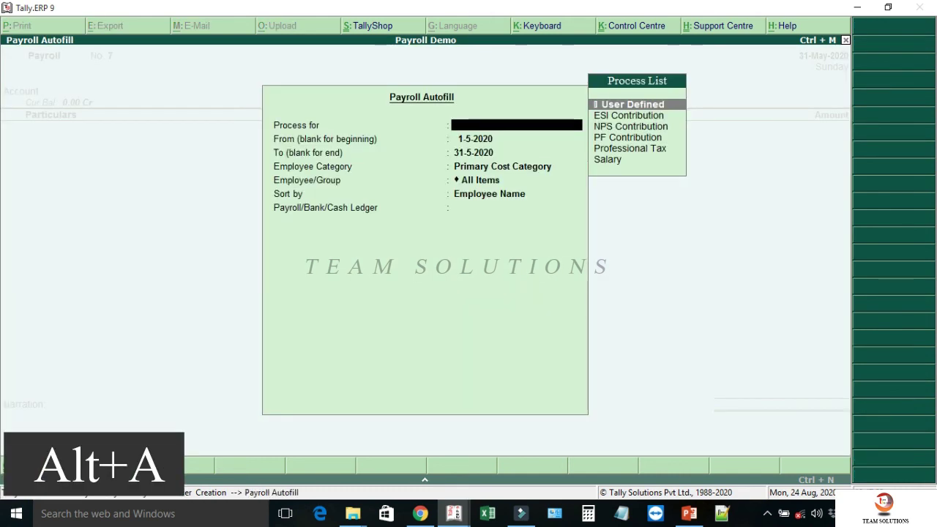
key("Down")
key("Down")
key("Down")
key("Down")
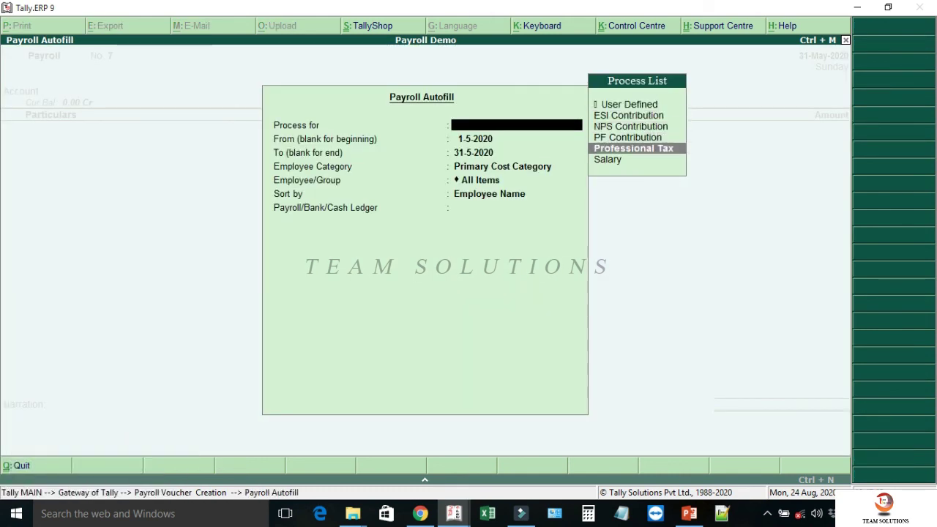
key("Return")
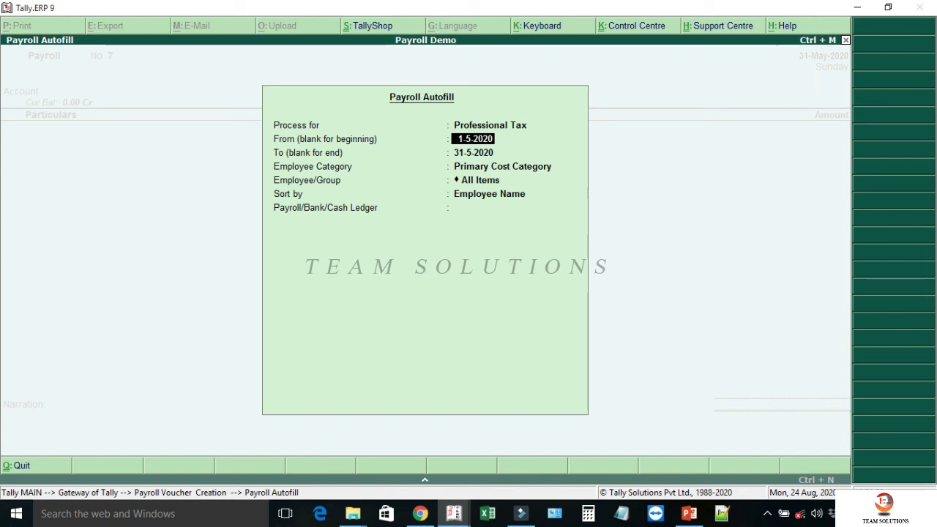
type("1-4")
key("Return")
key("Return")
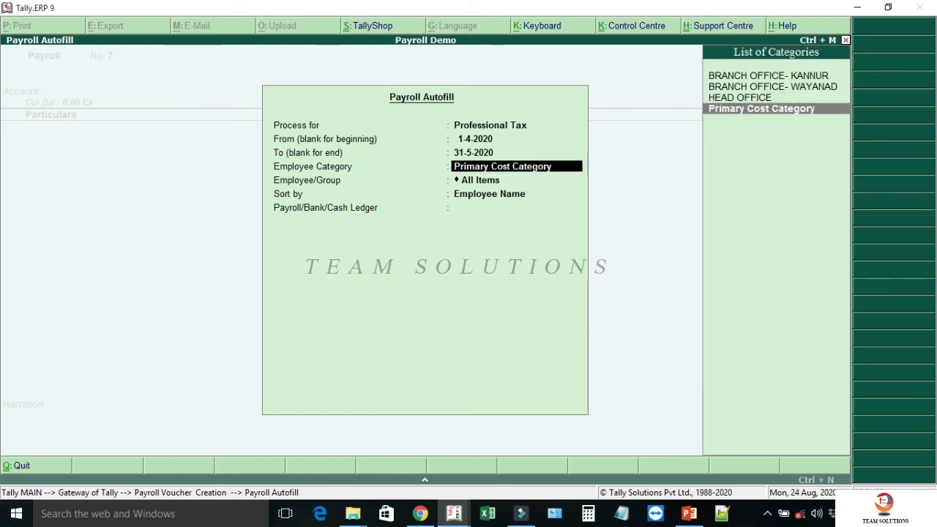
key("Up")
key("Return")
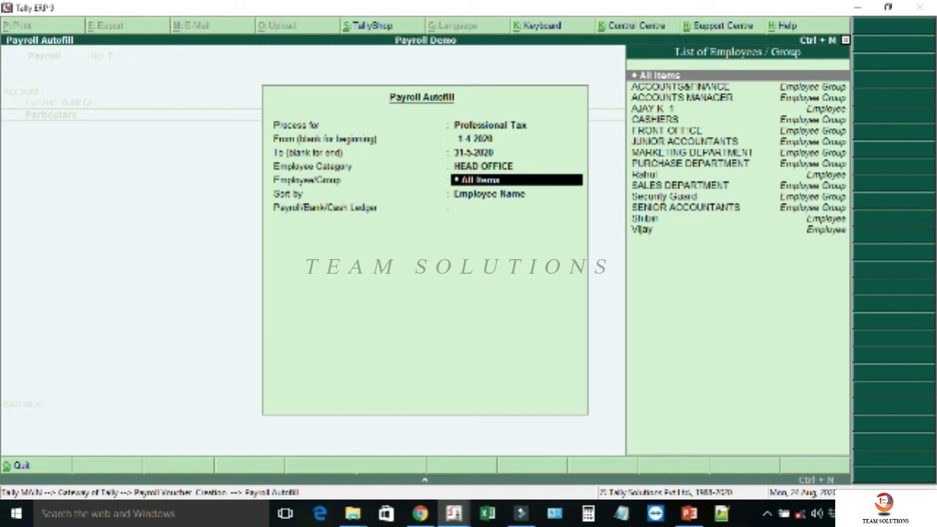
key("Return")
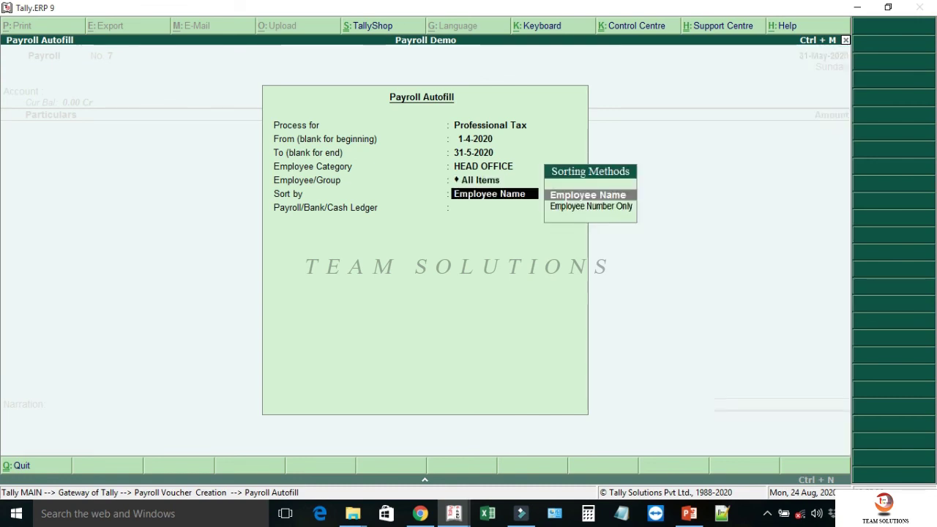
key("Return")
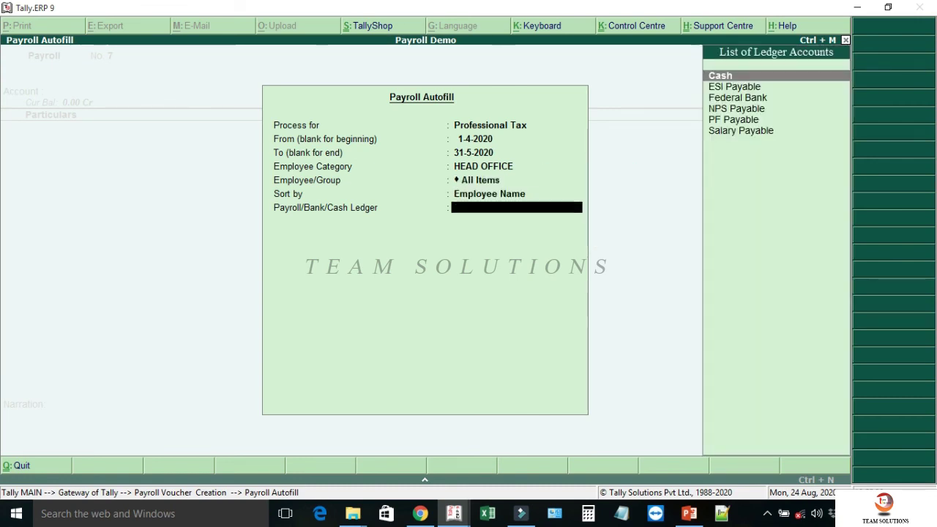
- Post the 2,360.00 professional tax against Salary Payable and save voucher No. 7
key("Down")
key("Down")
key("Down")
key("Down")
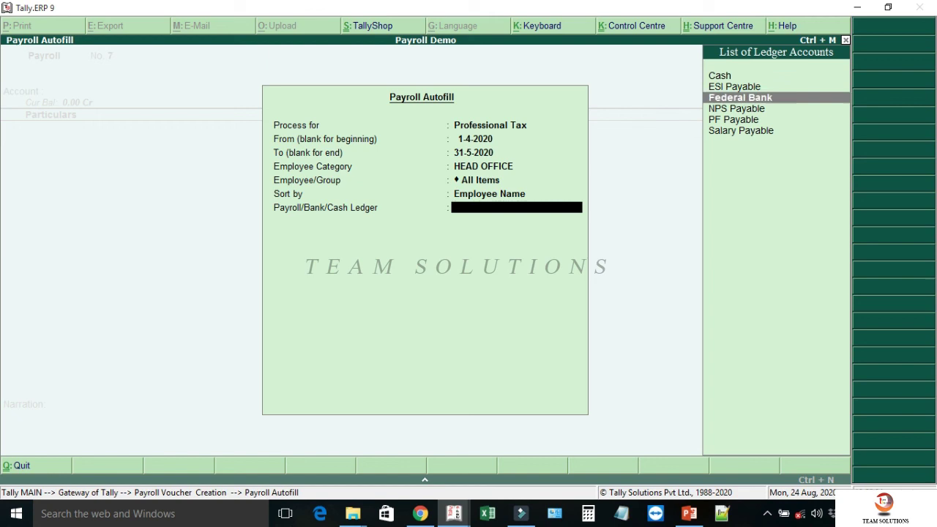
key("Down")
key("Return")
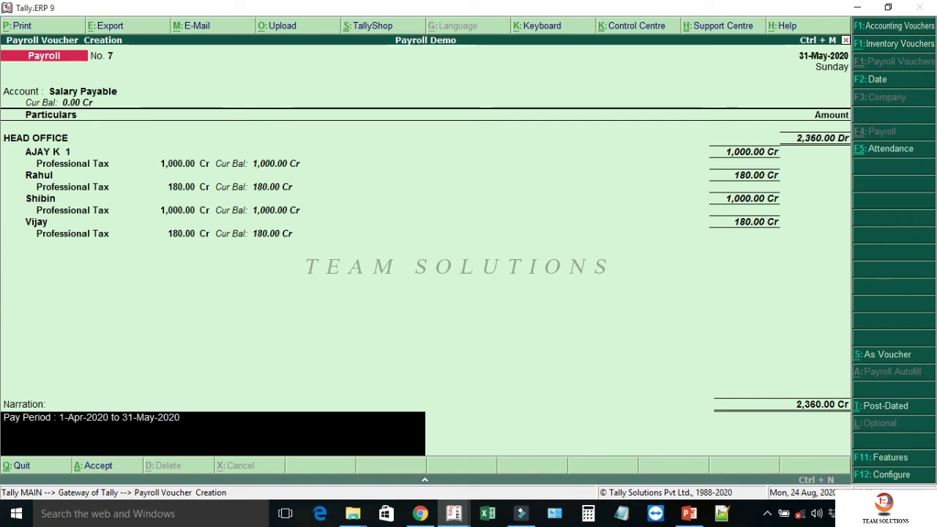
key("Return")
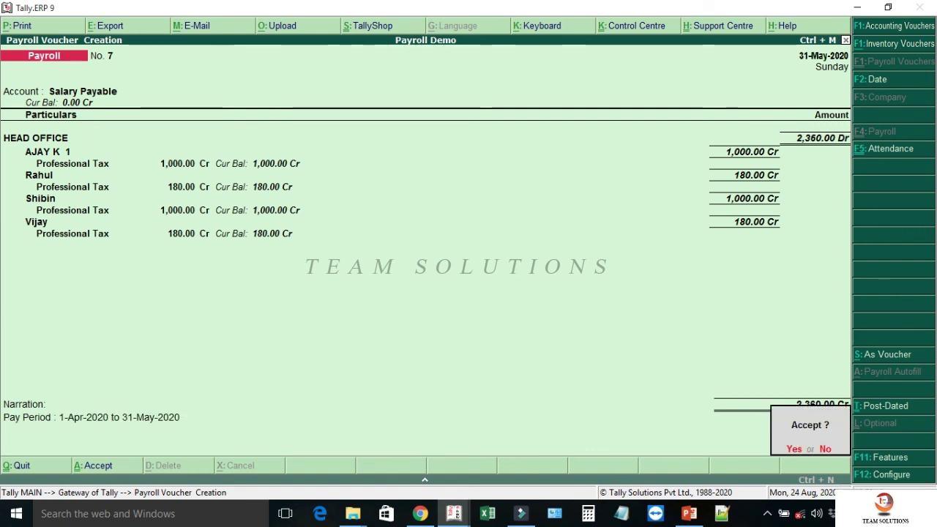
key("y")
key("alt+a")
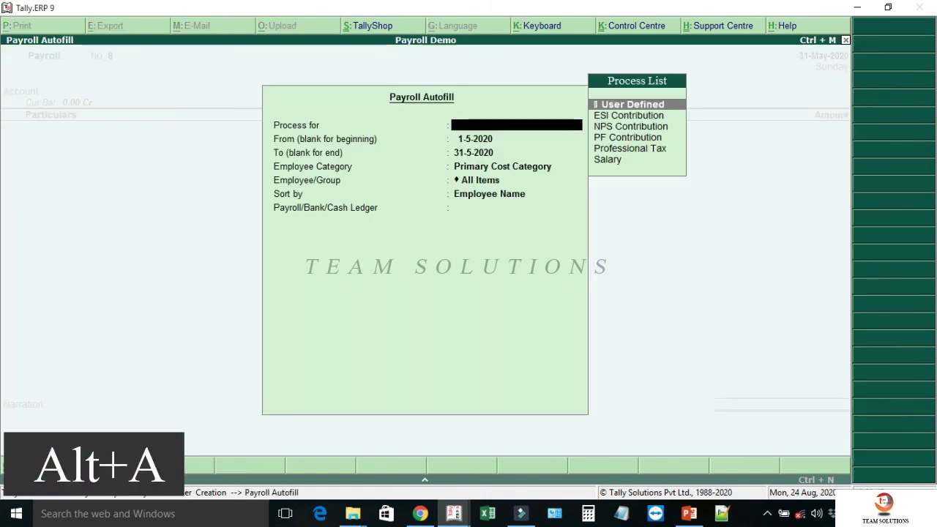
- Autofill May HEAD OFFICE salary on Declared Value against Salary Payable and save voucher No. 8
key("Down")
key("Down")
key("Down")
key("Down")
key("Down")
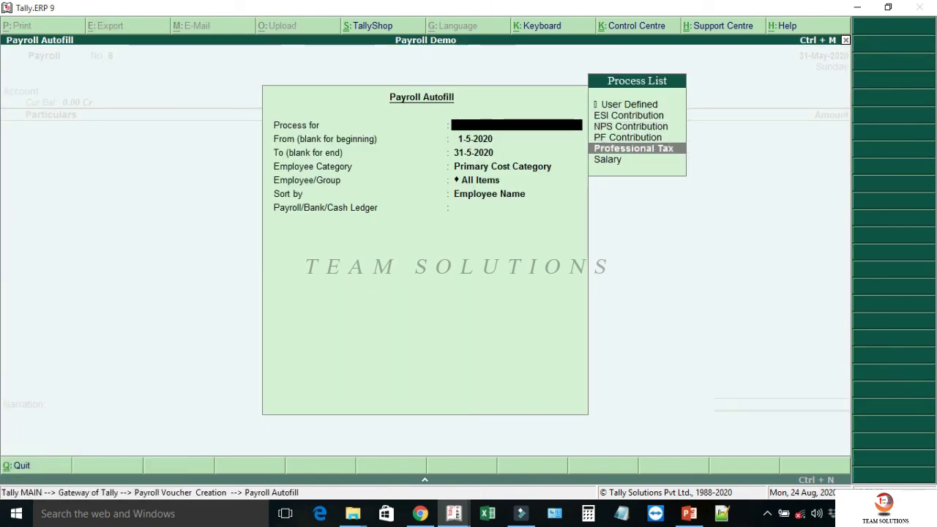
key("Return")
key("Return")
key("Return")
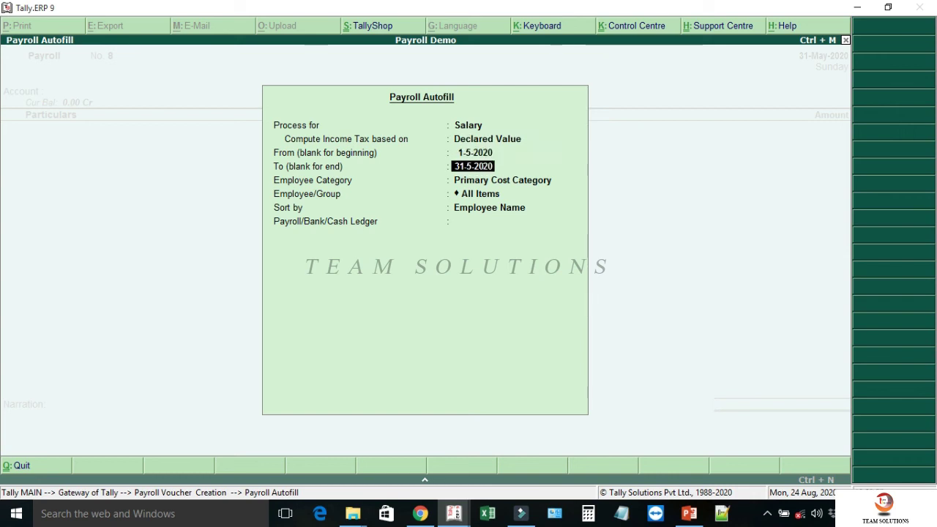
key("Return")
key("Up")
key("Return")
key("Return")
key("Return")
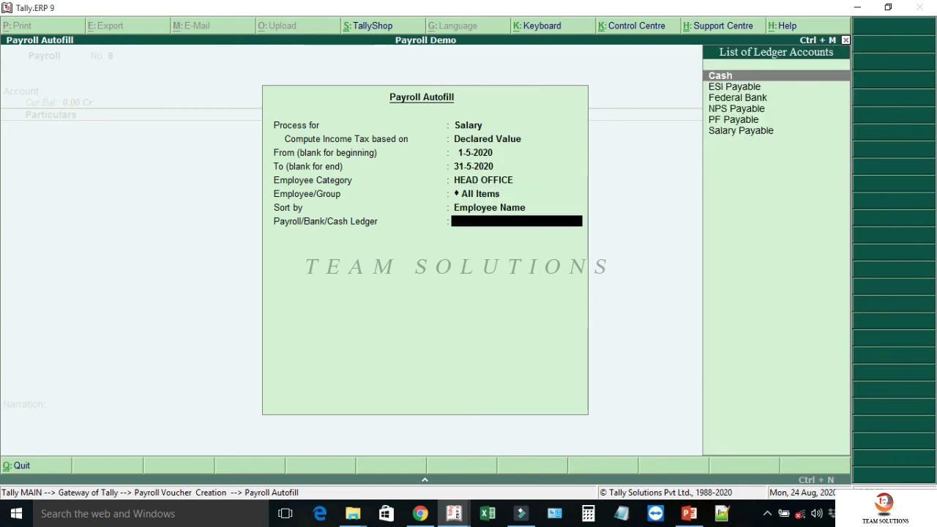
key("Down")
key("Down")
key("Down")
key("Down")
key("Down")
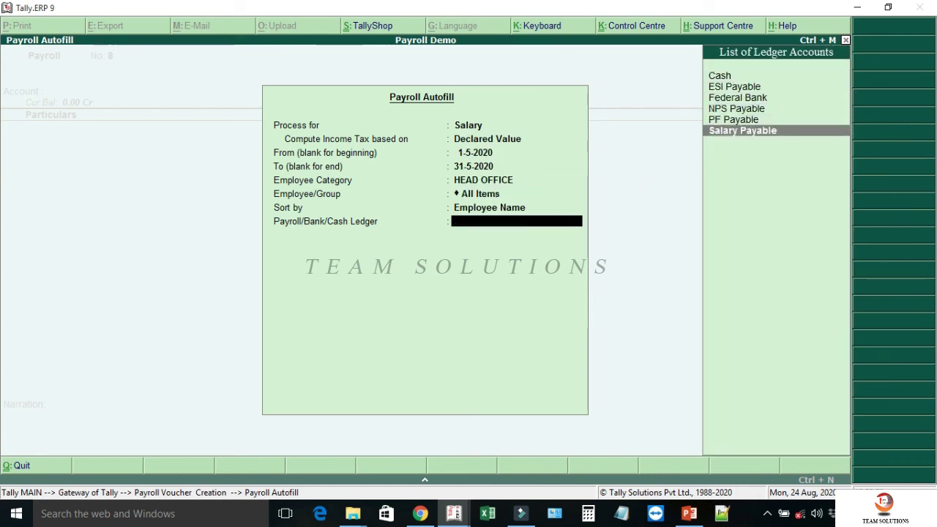
key("Return")
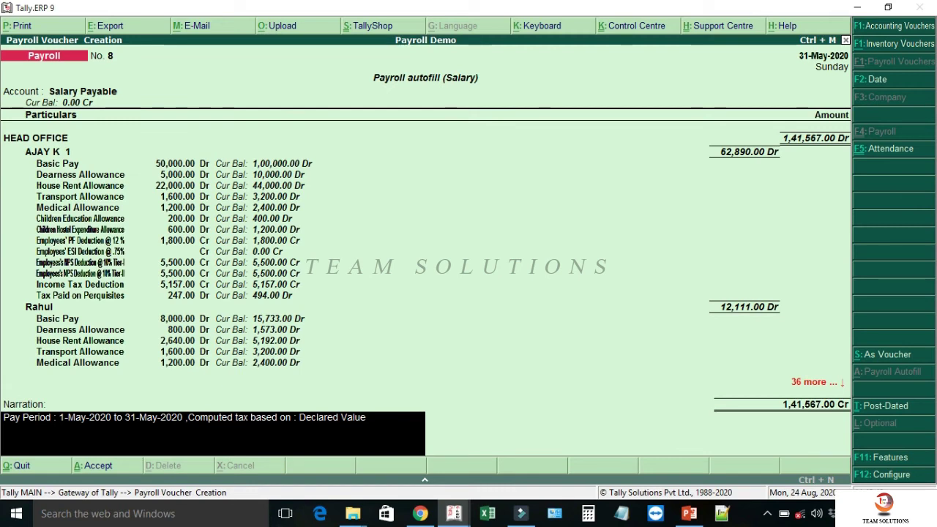
key("Return")
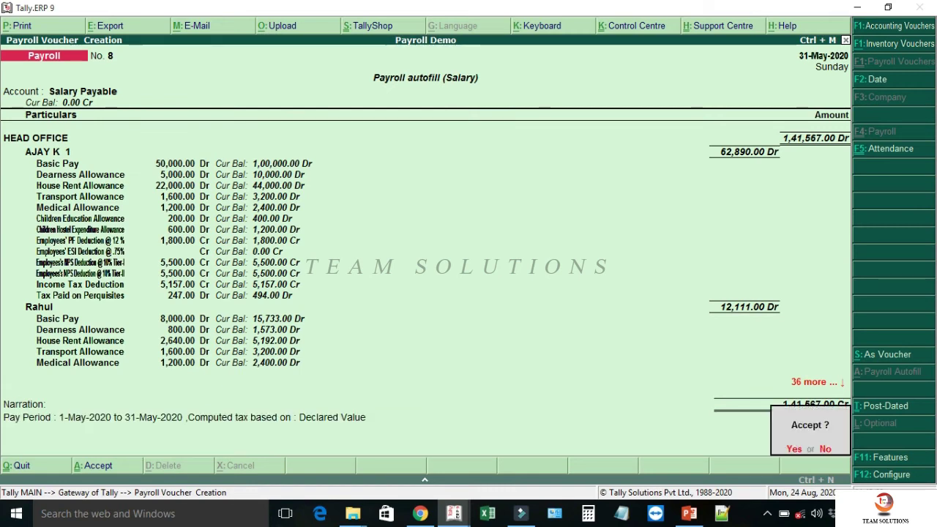
key("Return")
key("alt+a")
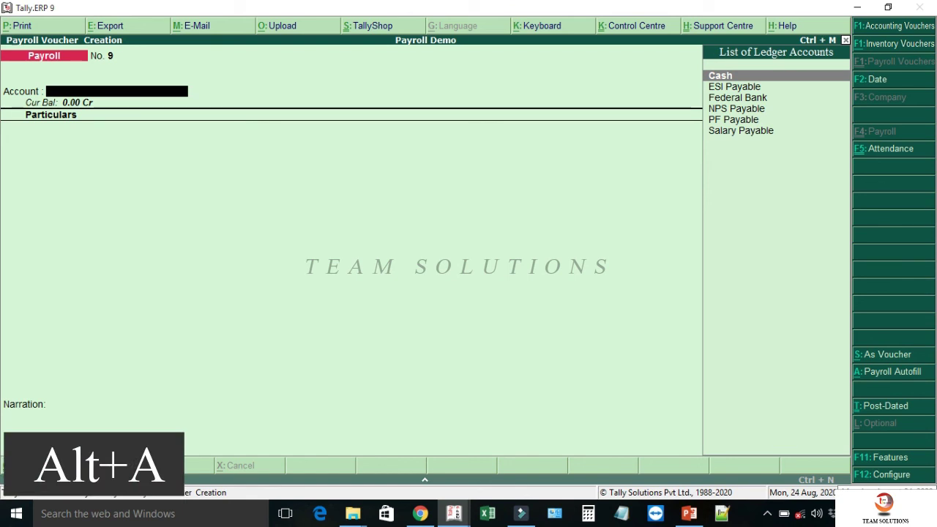
- Autofill and save the May ESI Contribution voucher for HEAD OFFICE against ESI Payable
key("Down")
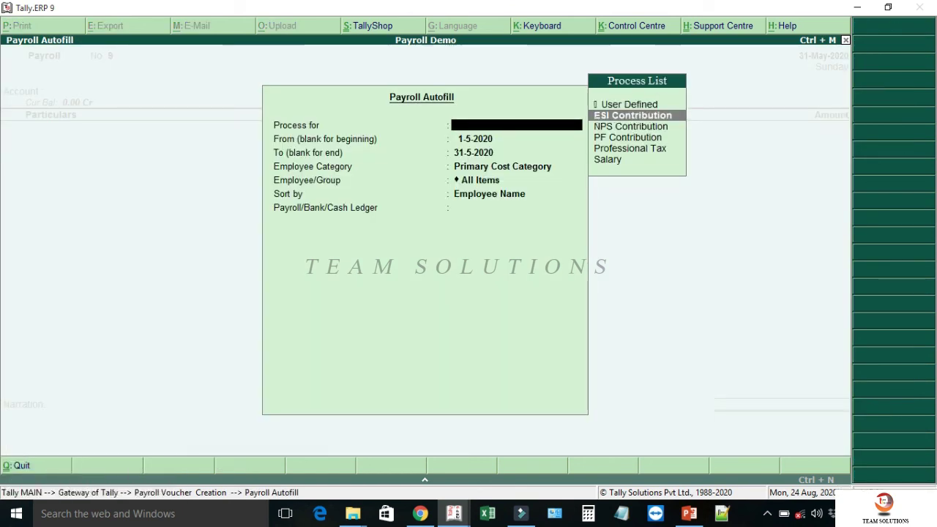
key("Return")
key("Return")
key("Return")
key("Up")
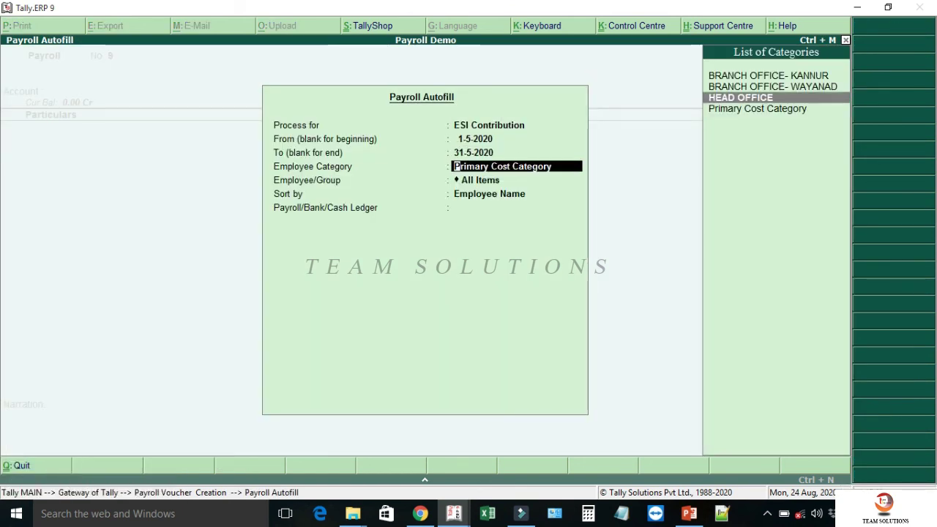
key("Return")
key("Return")
key("Return")
key("Down")
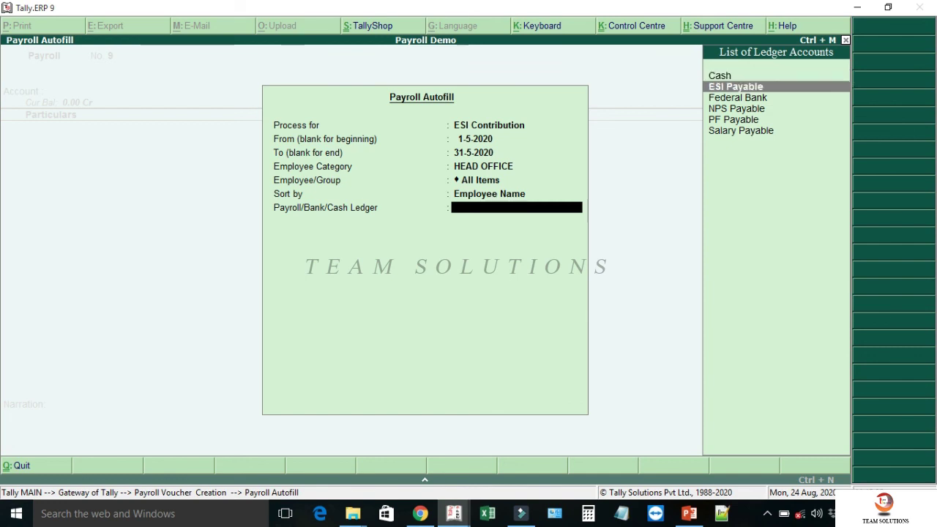
key("Return")
key("Return")
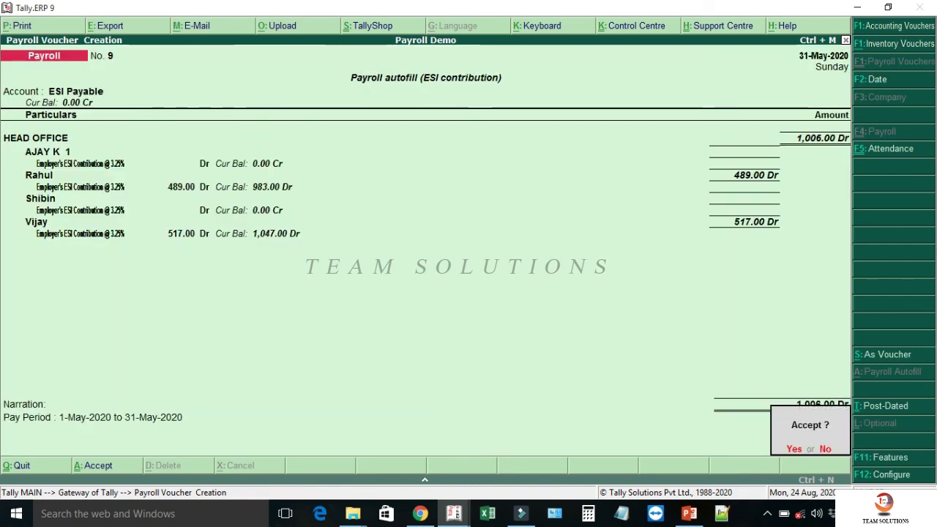
key("Return")
key("alt+a")
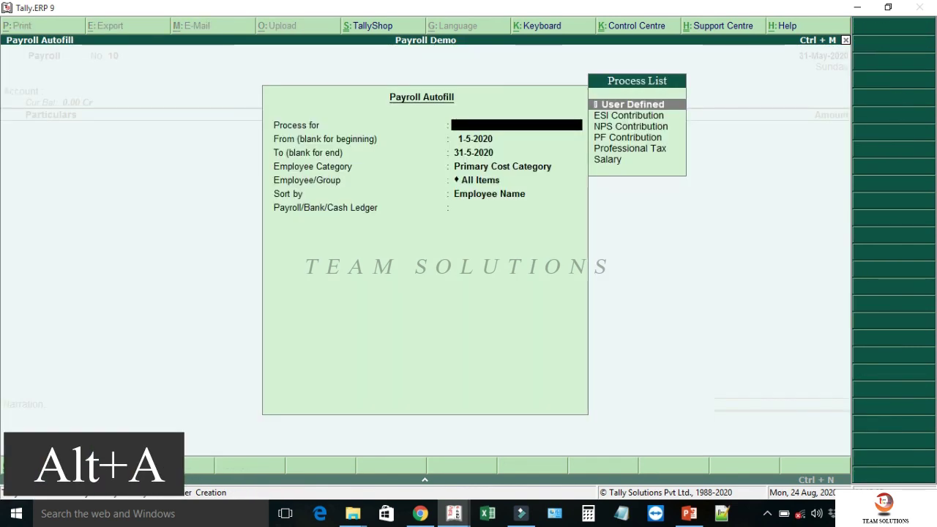
key("Down")
key("Down")
- Post the May NPS Contribution for HEAD OFFICE to NPS Payable, totalling 12,320.00
key("Return")
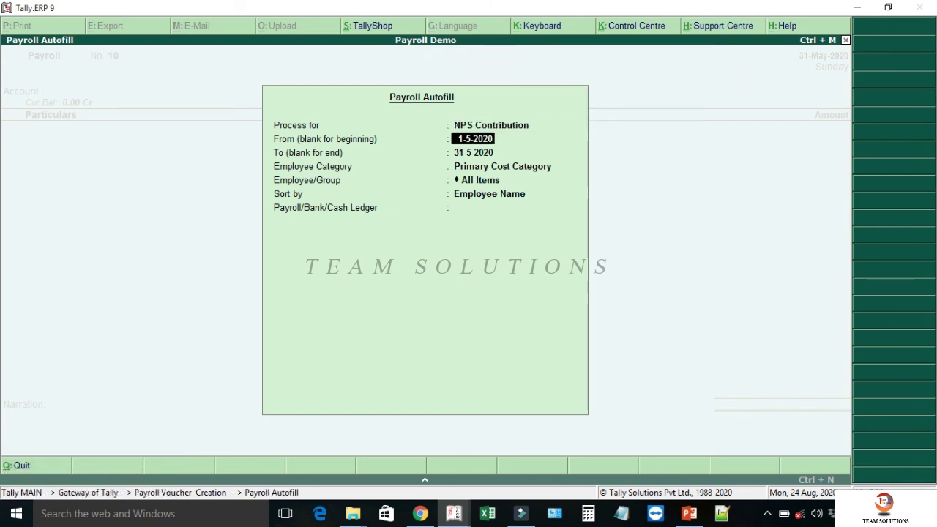
key("Return")
key("Return")
key("Up")
key("Return")
key("Return")
key("Return")
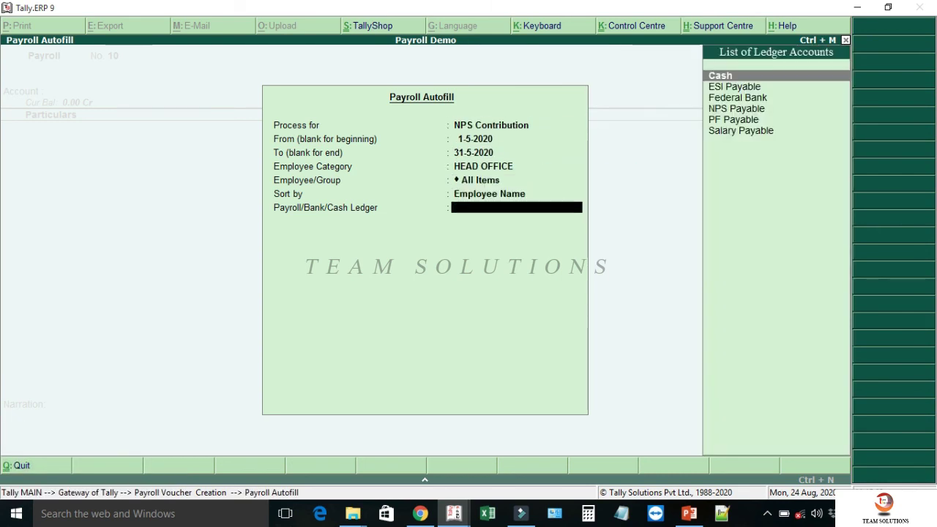
key("Down")
key("Down")
key("Down")
key("Return")
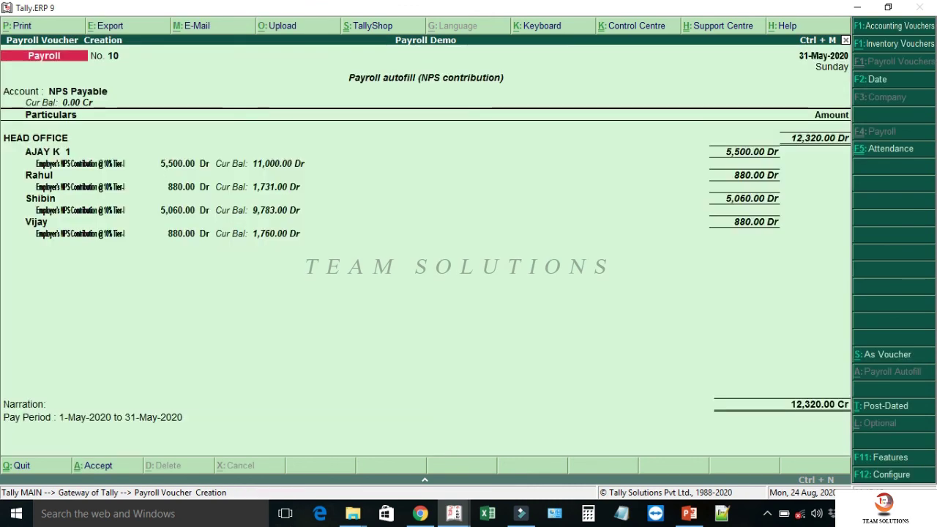
key("Return")
key("Return")
key("alt+a")
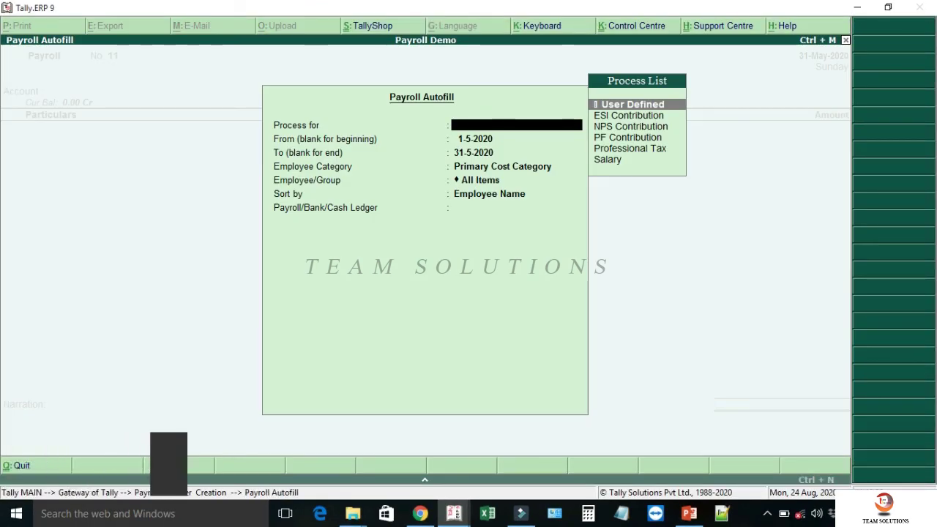
- Autofill the May PF Contribution for HEAD OFFICE against PF Payable, totalling 5,712.00
key("Down")
key("Down")
key("Down")
key("Return")
key("Return")
key("Return")
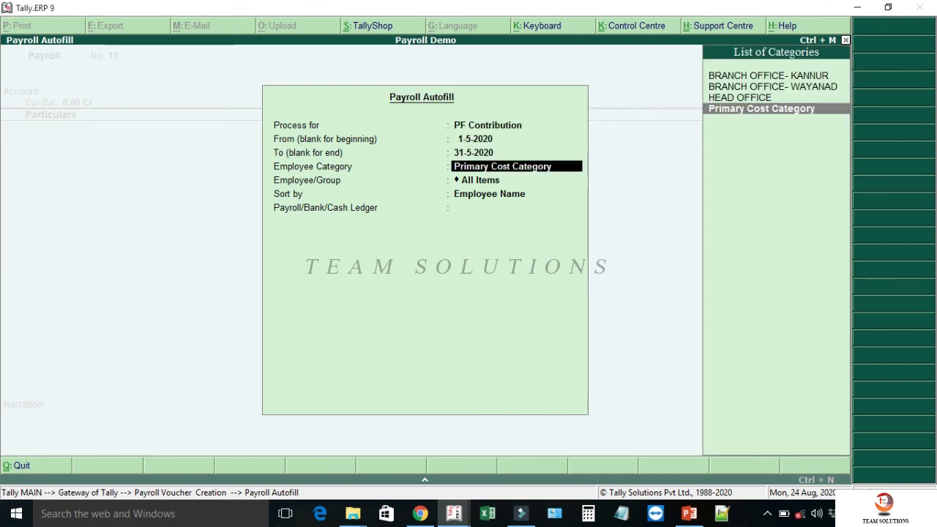
key("Up")
key("Return")
key("Return")
key("Return")
key("Down")
key("Down")
key("Down")
key("Down")
key("Return")
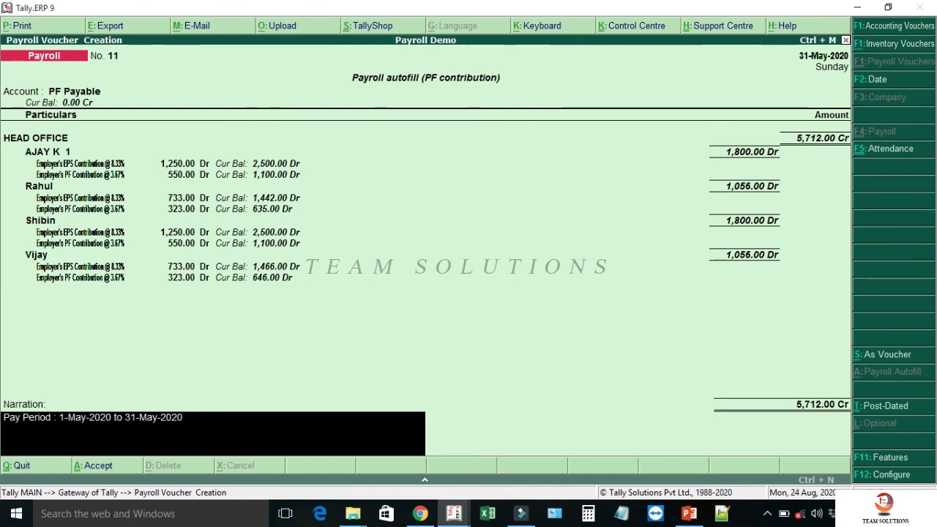
key("Return")
key("Return")
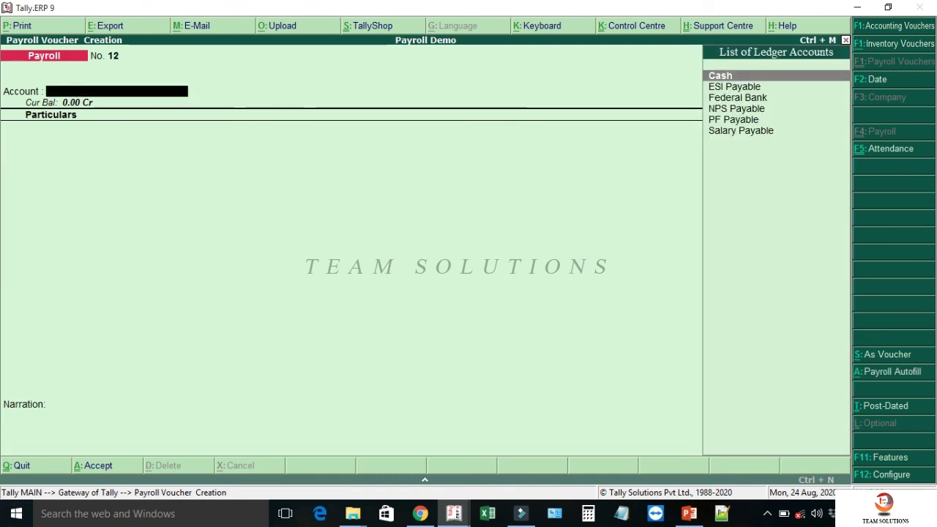
- Start a payment voucher autofilled with the Professional Tax Payment process
key("F5")
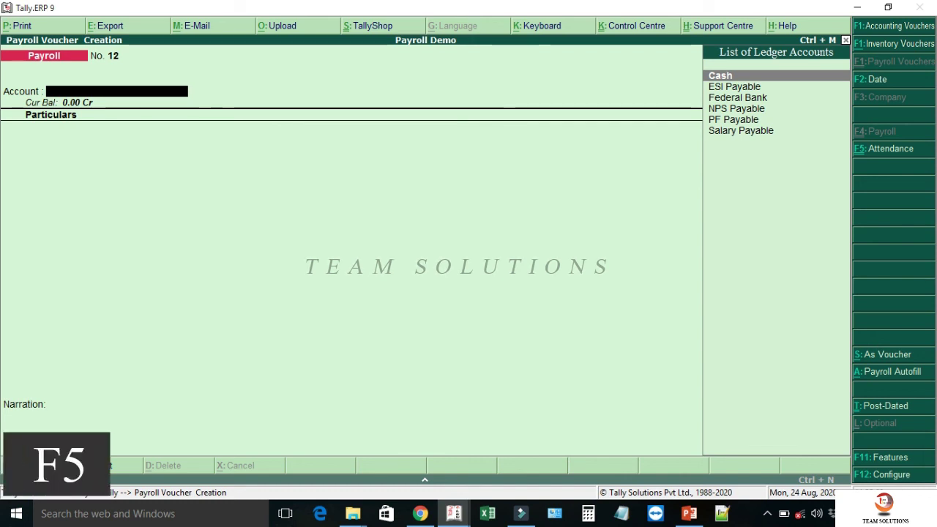
key("F5")
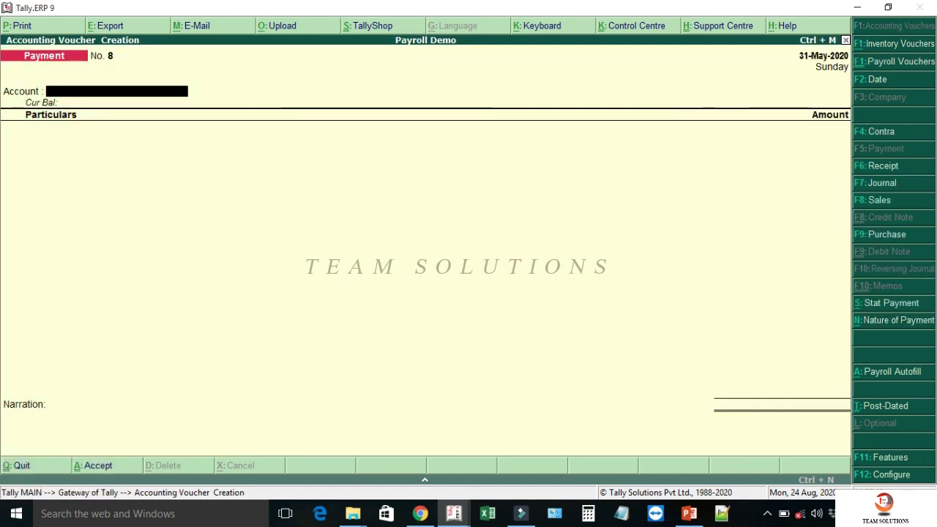
key("alt+a")
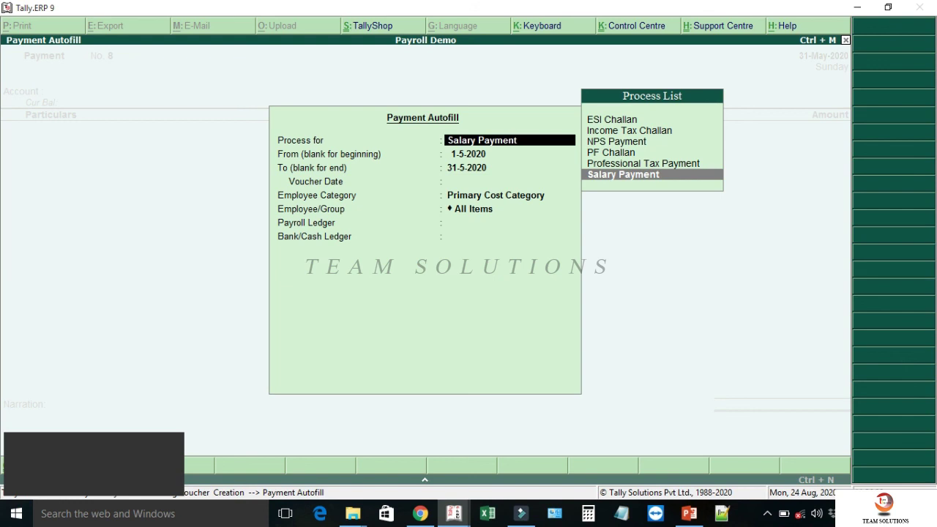
key("Up")
key("Return")
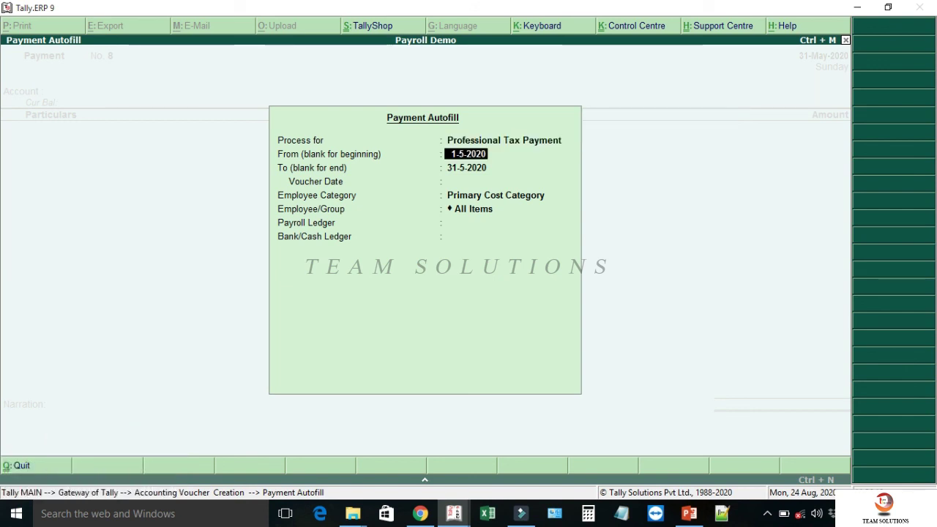
- Pay HEAD OFFICE professional tax for 1-4-2020 to 31-5-2020 from Federal Bank, dated 1-6-2020
type("1.4")
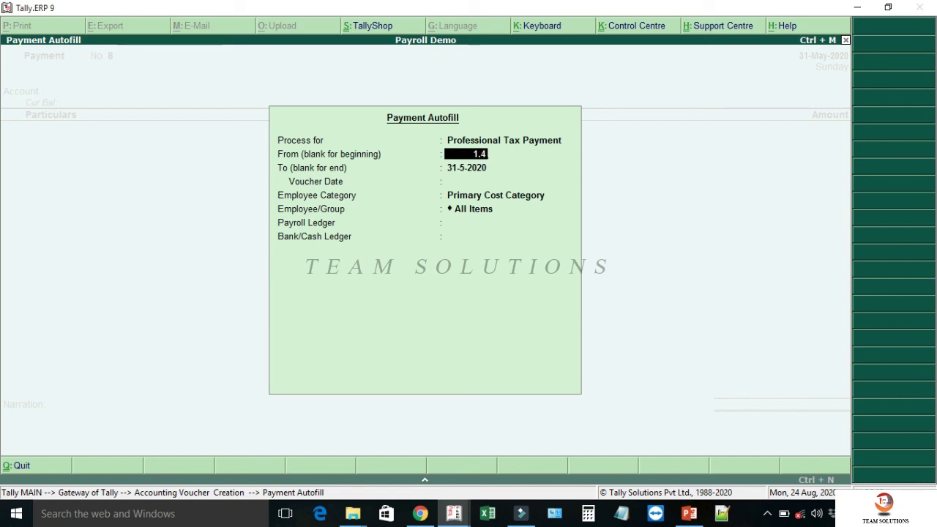
key("Return")
key("Return")
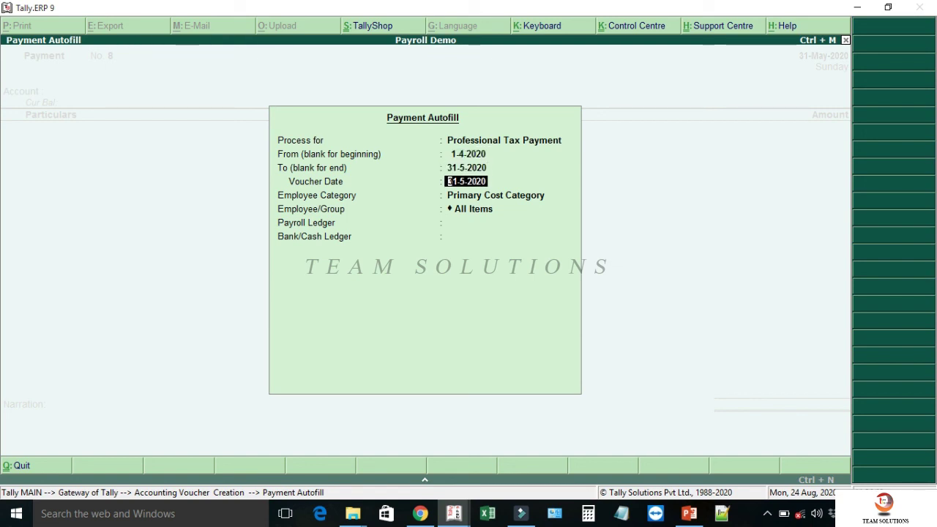
type("1.6")
key("Return")
key("Return")
key("Return")
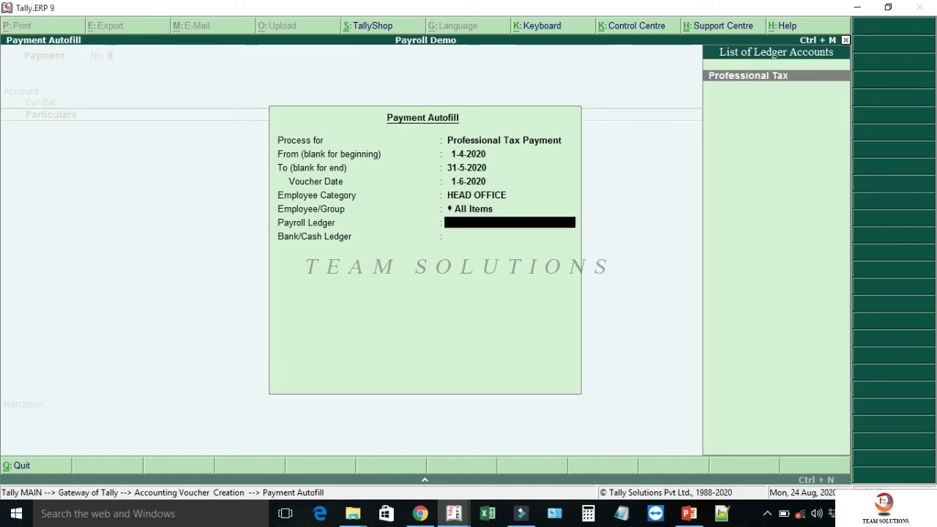
key("Return")
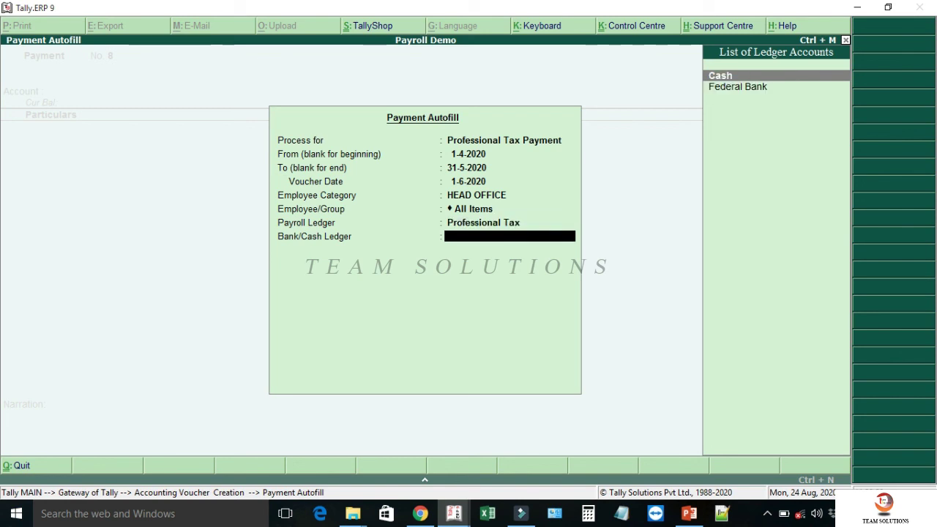
key("Down")
key("Return")
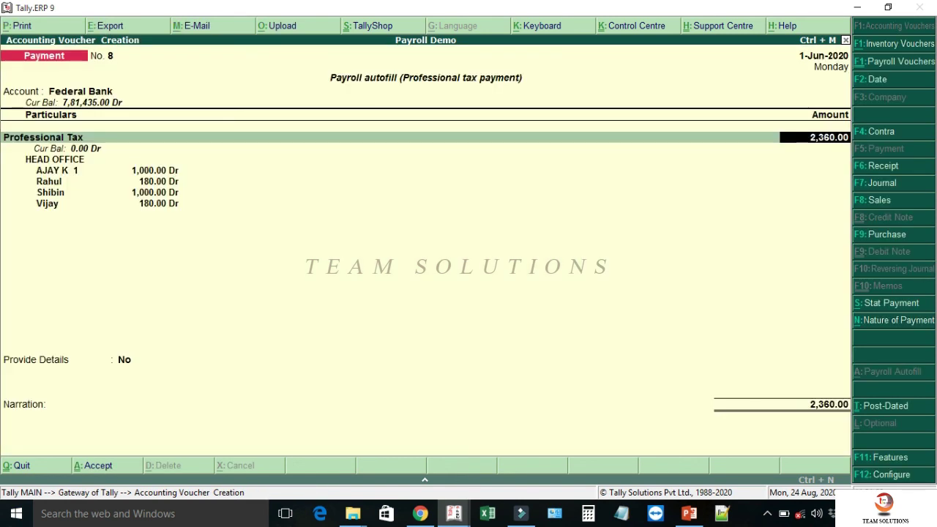
- Provide payment details: depositor's name, bank name and BSR code 6390340
key("Return")
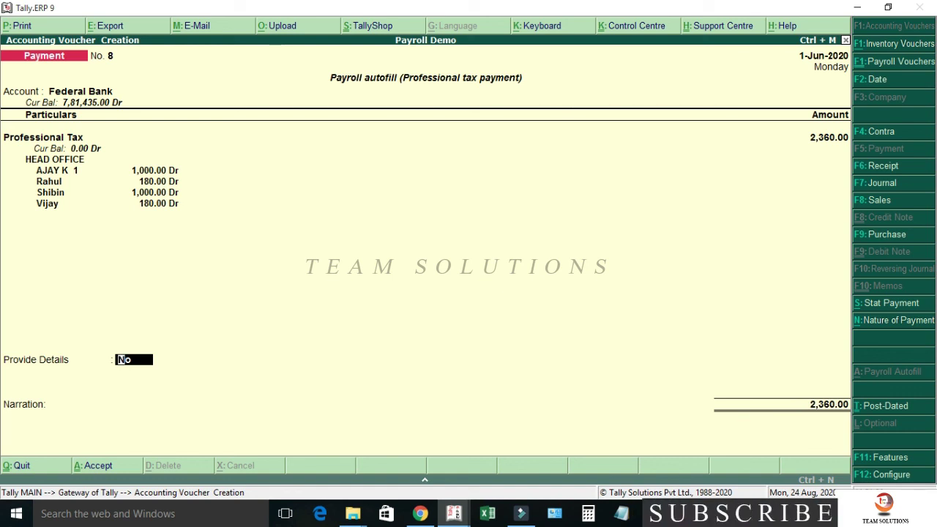
key("y")
key("Return")
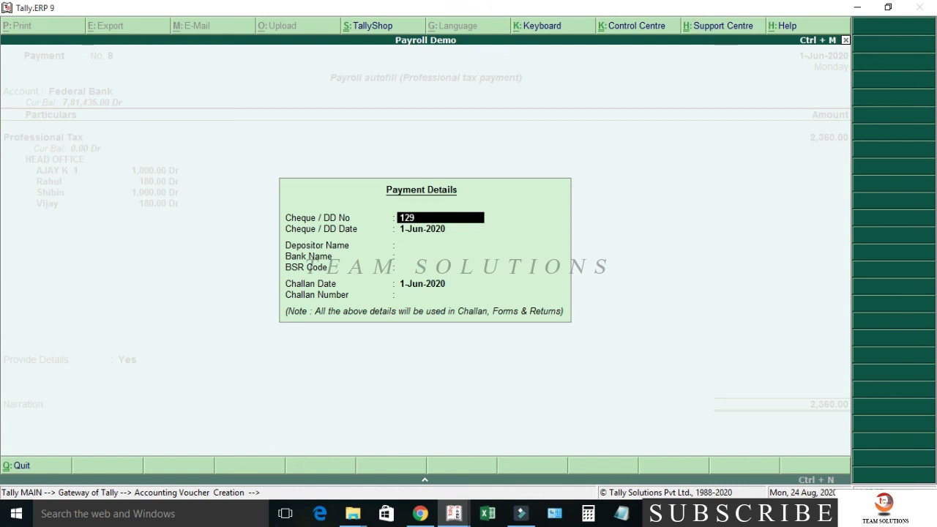
key("Return")
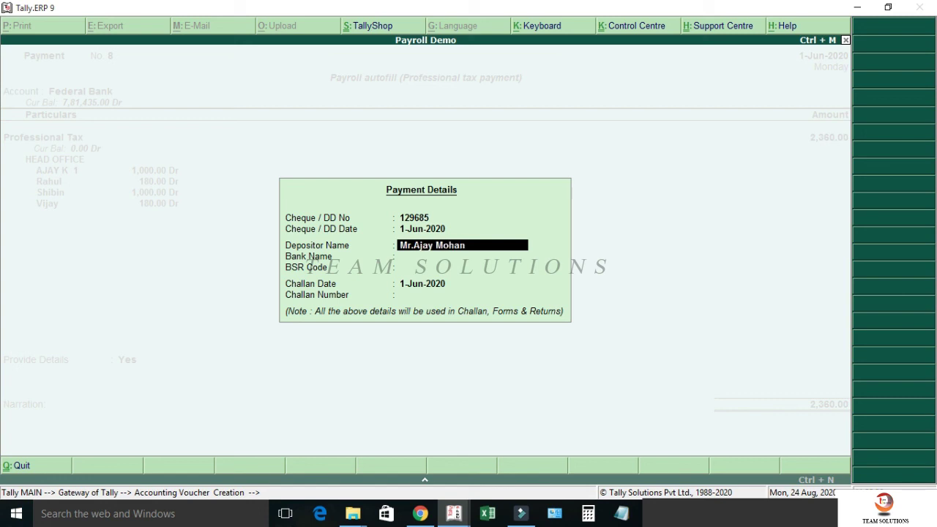
key("Return")
type("Federal b")
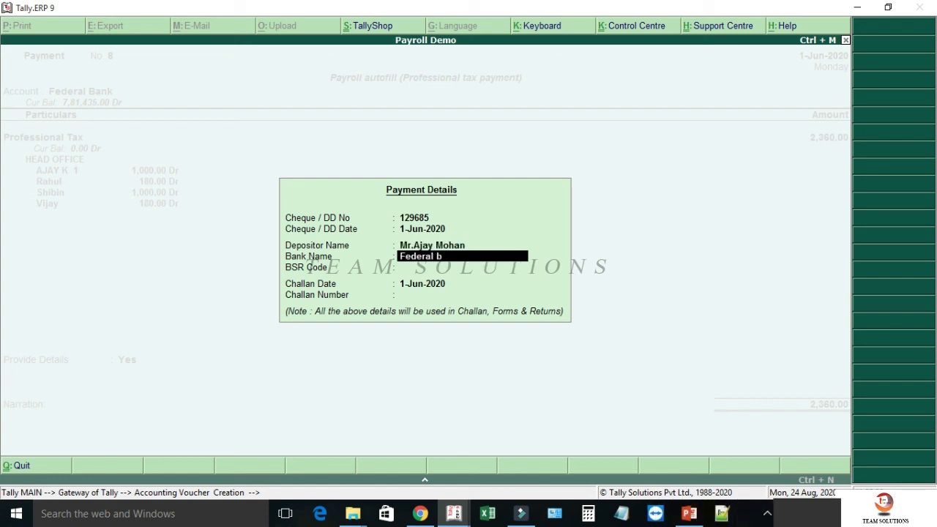
type("ank 001442")
key("Return")
type("6390340")
key("Return")
key("Return")
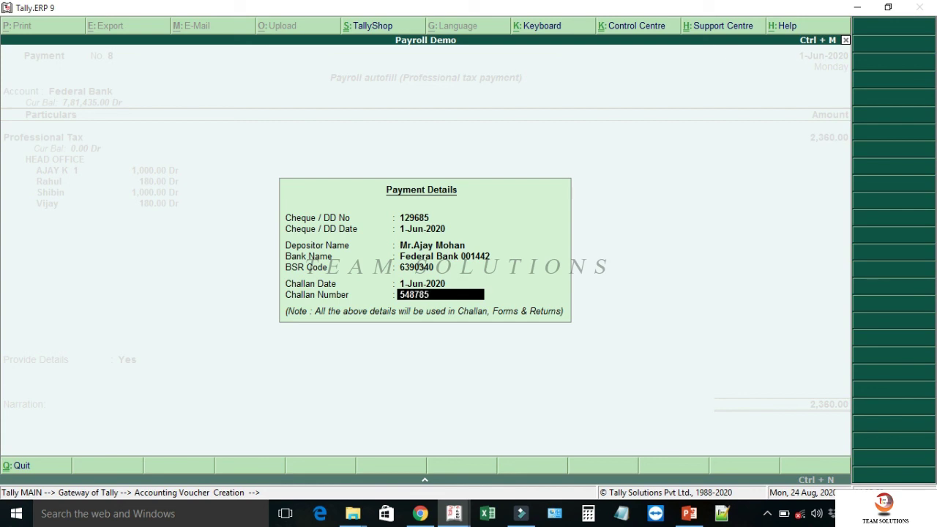
key("Return")
key("Return")
key("Return")
key("Return")
- Allocate the 2,360.00 to cheque 129685 and save the payment voucher
type("129685")
key("Return")
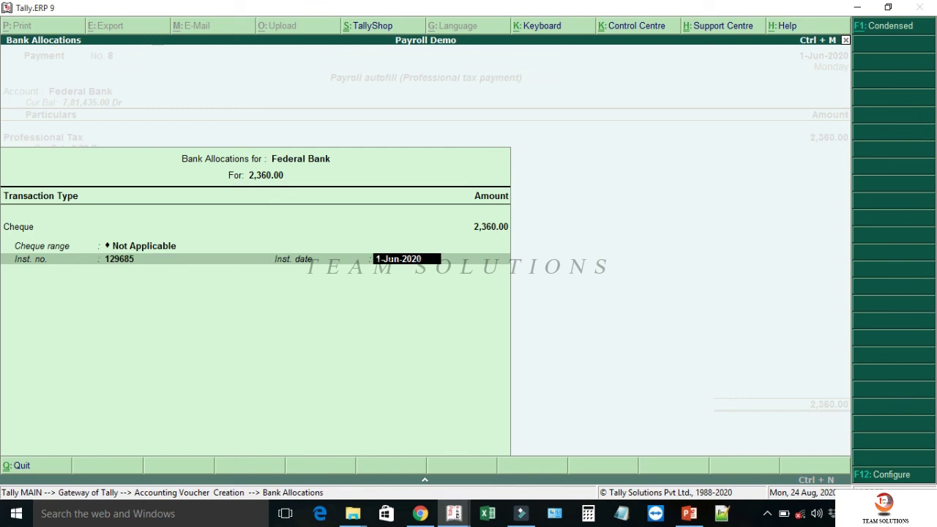
key("Return")
key("Return")
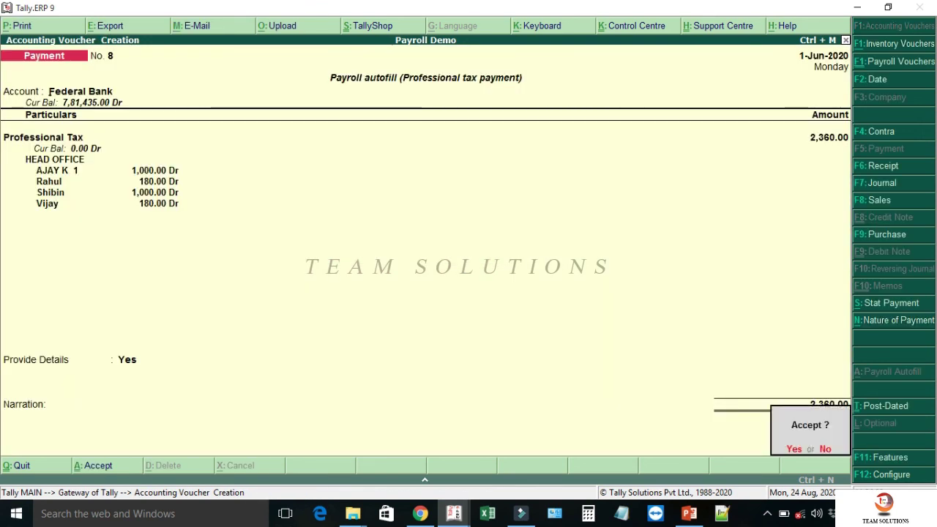
key("Return")
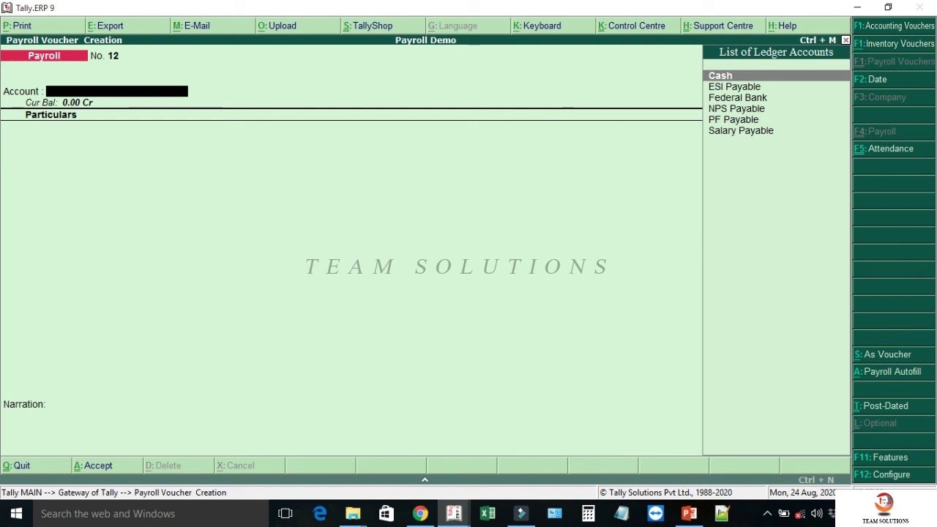
- Autofill June salary, 1-6-2020 to 30-6-2020, for HEAD OFFICE against Salary Payable
key("alt+a")
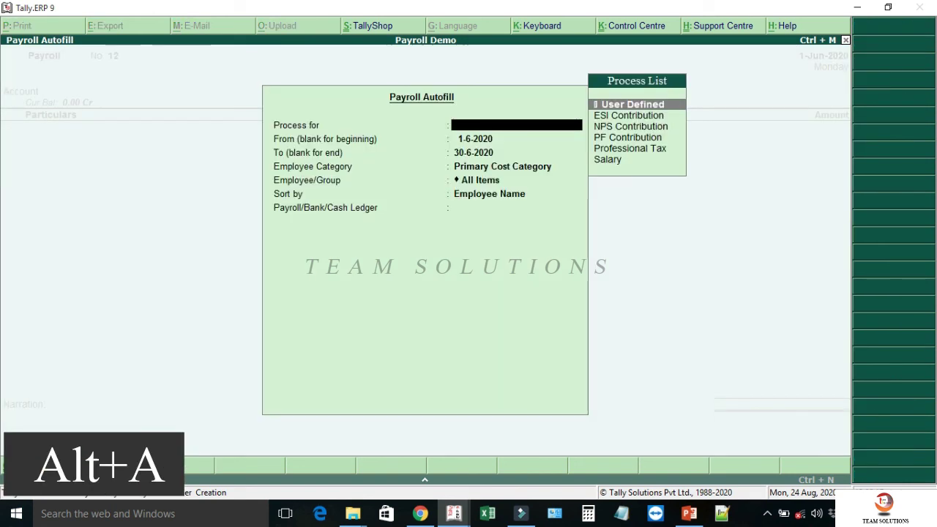
key("Down")
key("Down")
key("Down")
key("Down")
key("Down")
key("Return")
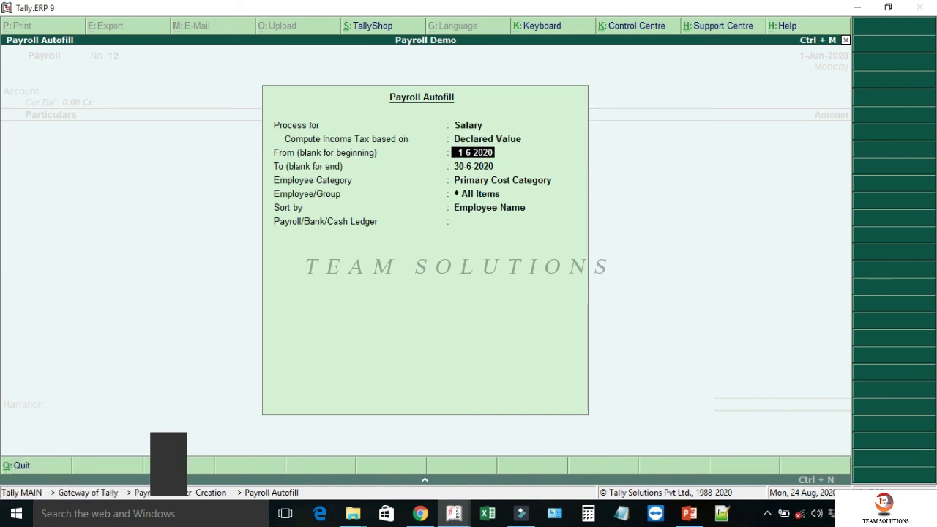
key("Return")
key("Return")
key("Up")
key("Return")
key("Return")
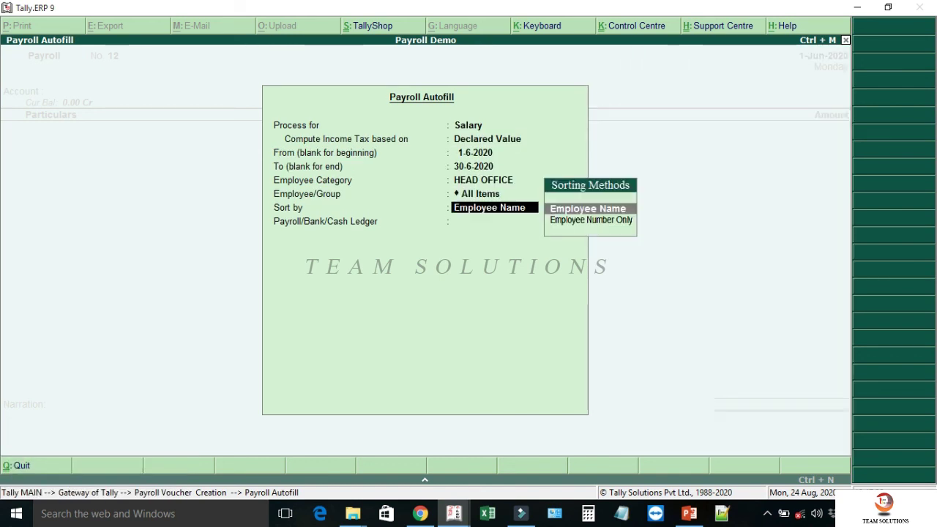
key("Return")
key("Down")
key("Down")
key("Down")
key("Down")
key("Down")
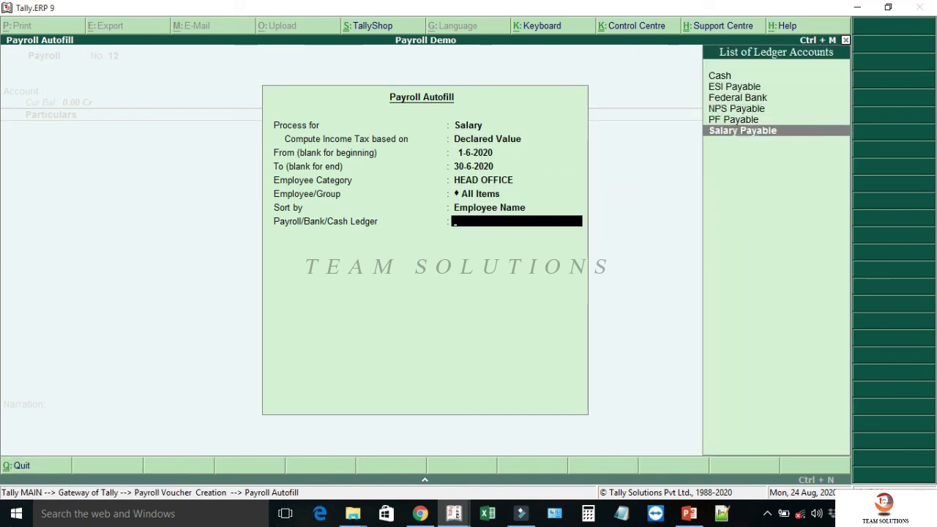
key("Return")
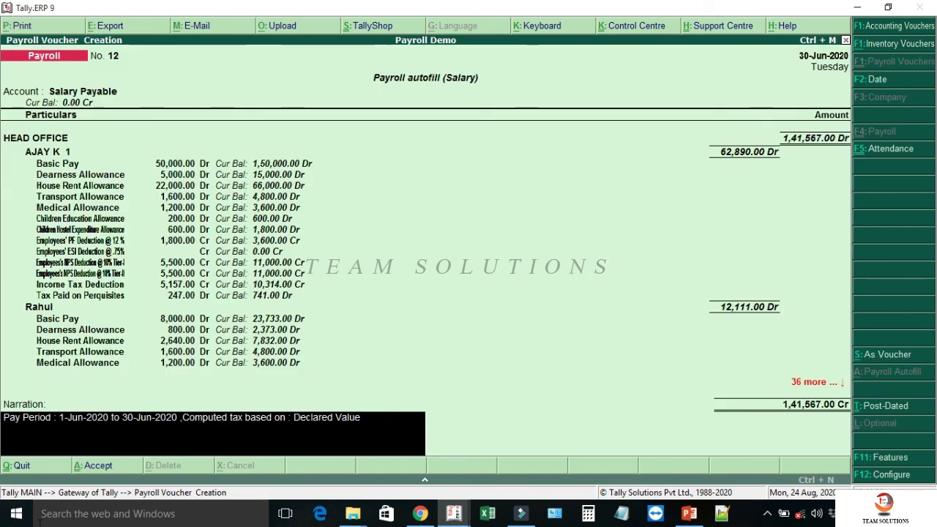
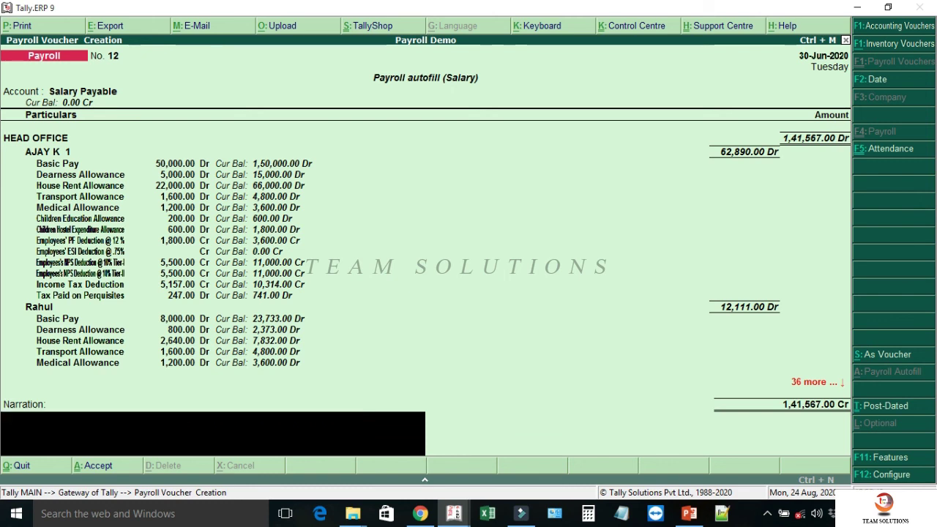
- From the Gateway, open the Income Tax Details override for the accounts manager
key("Escape")
key("Up")
key("Up")
key("Return")
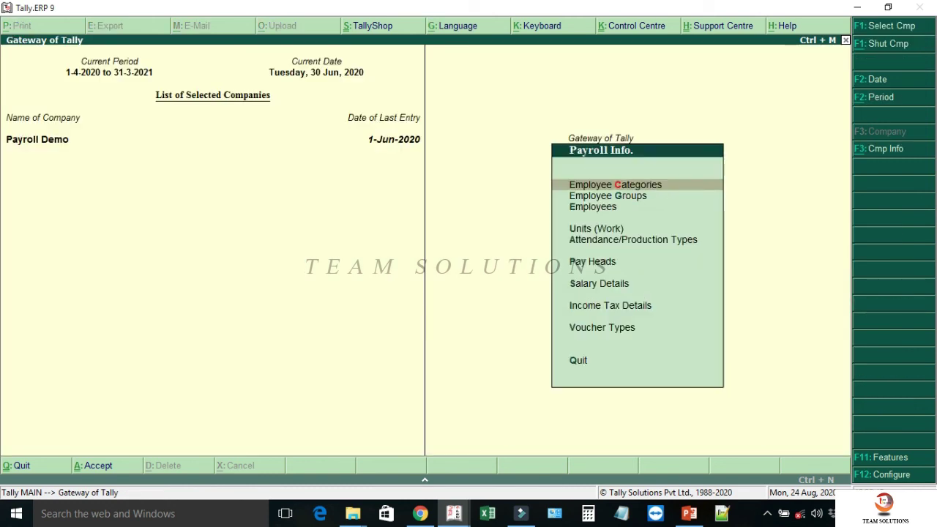
key("Down")
key("Down")
key("Down")
key("Down")
key("Down")
key("Down")
key("Down")
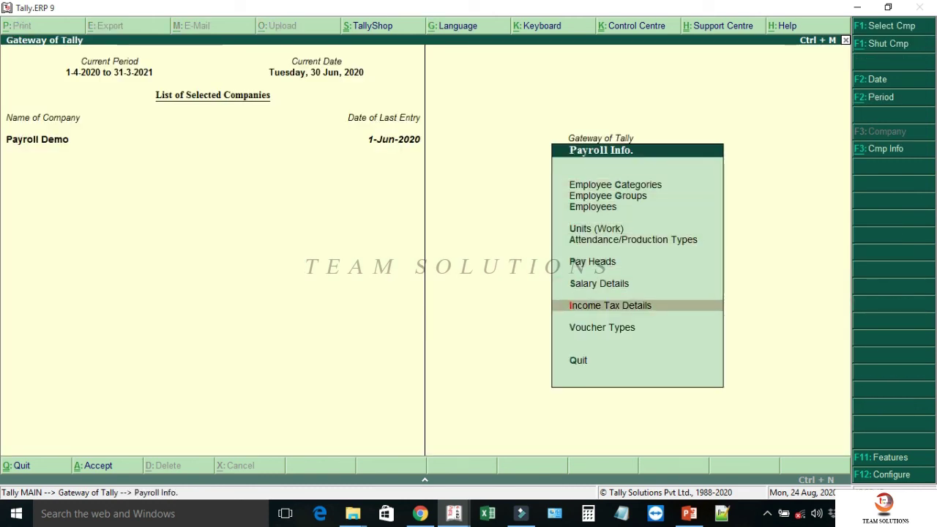
key("Return")
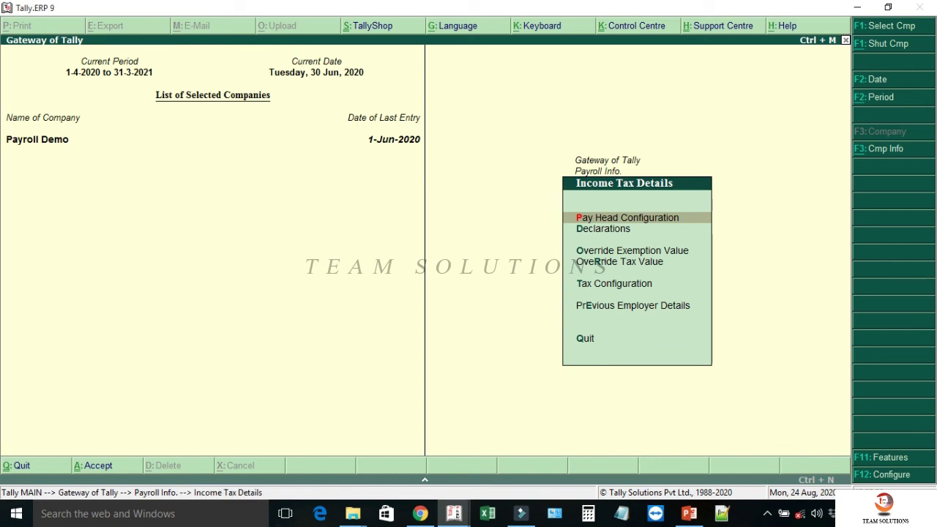
key("Down")
key("Down")
key("Return")
key("Return")
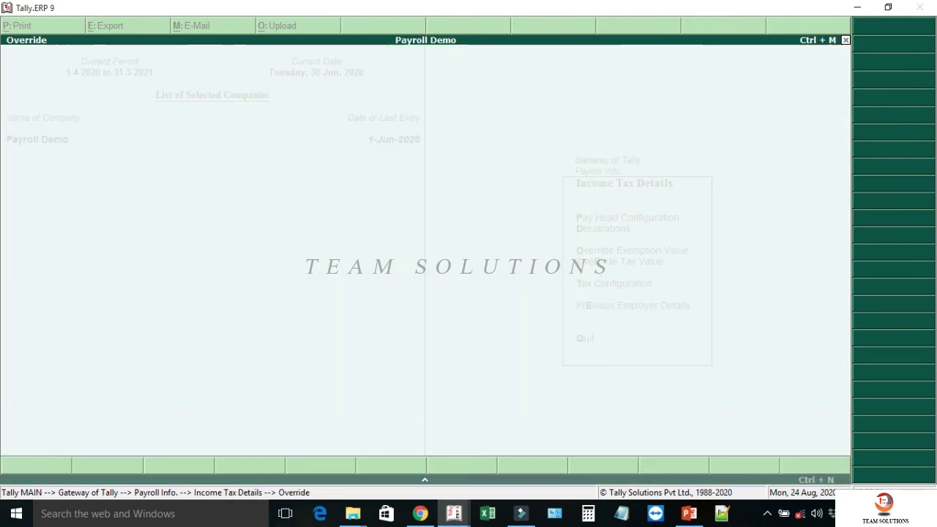
- Override Basic Salary (Basic Pay) income to 10,00,000 from 1-4-2020 and save it
type("Basic Salary")
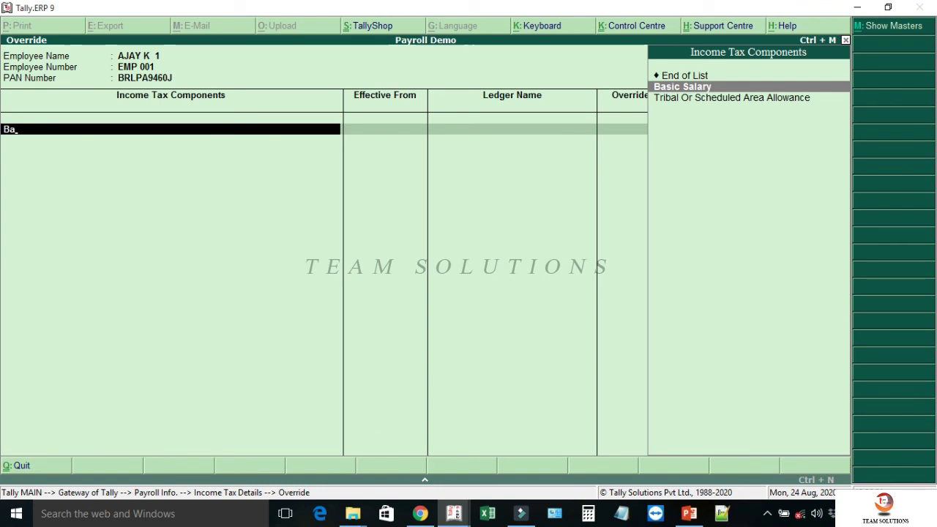
key("Return")
type("1.4")
key("Return")
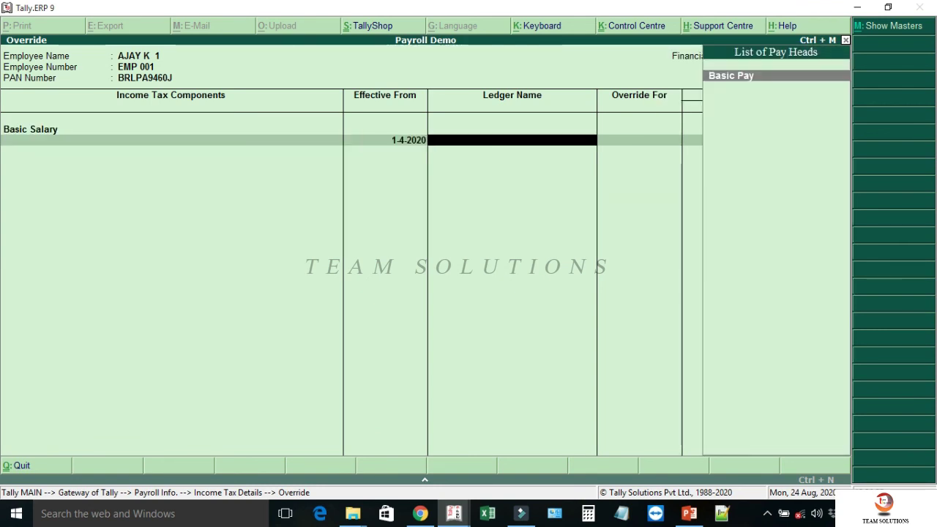
key("Return")
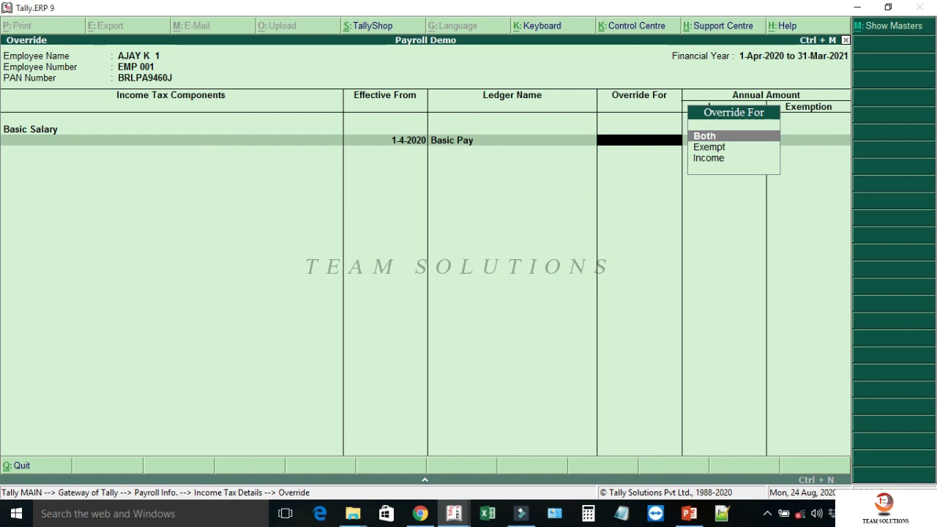
key("Down")
key("Down")
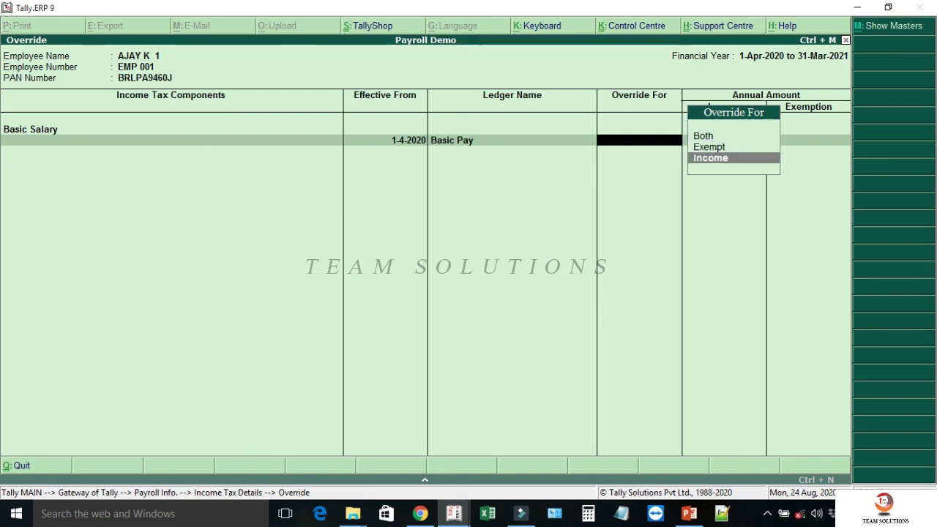
key("Return")
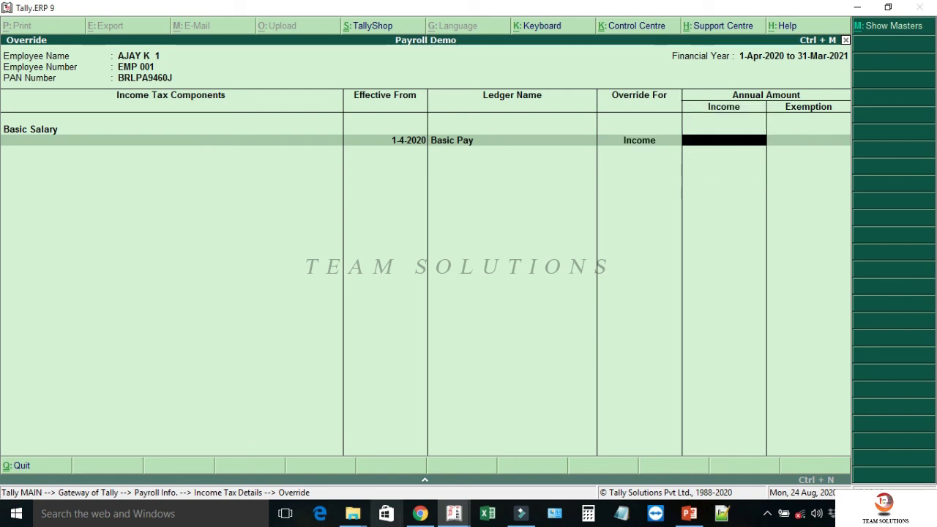
type("1000000")
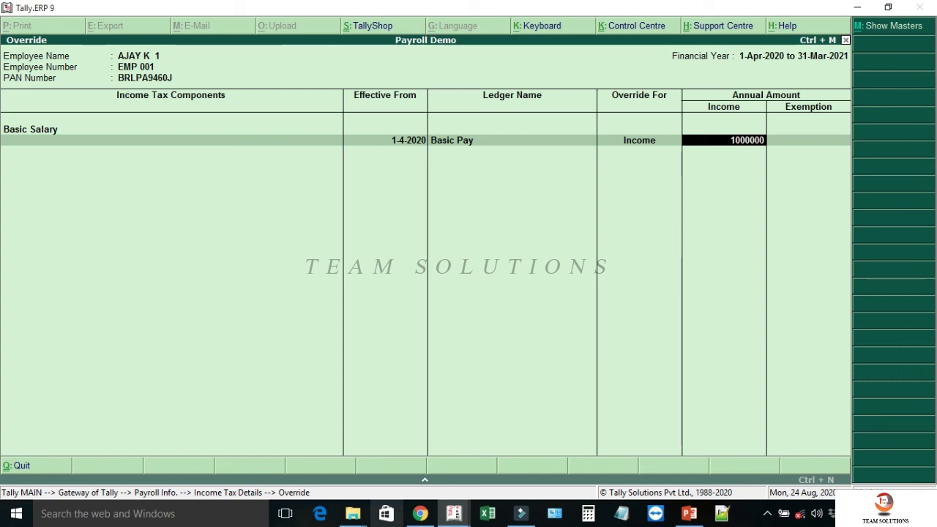
key("Return")
key("Return")
key("Return")
key("Return")
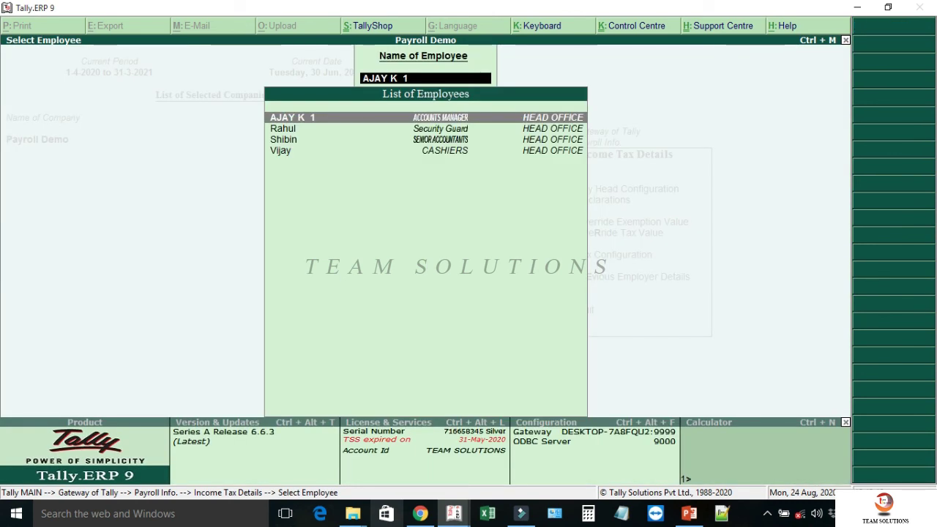
key("Escape")
key("Escape")
key("Escape")
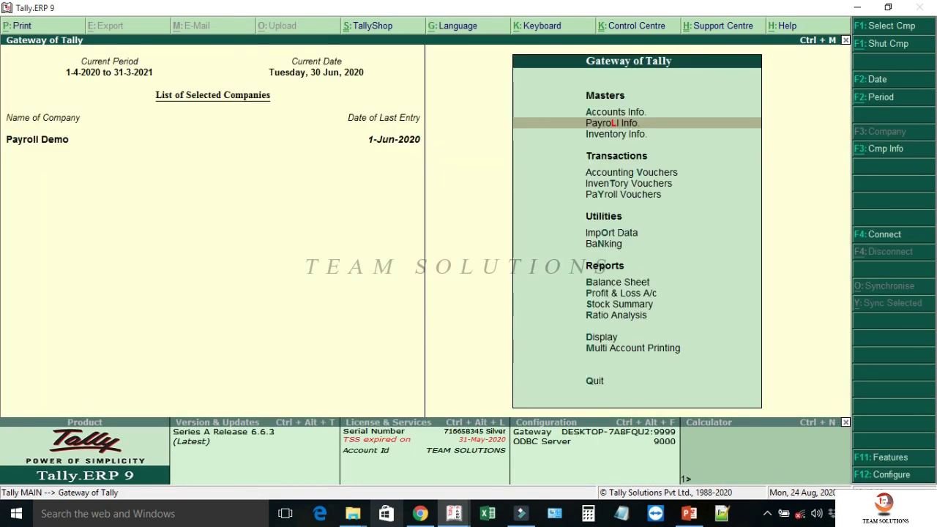
- Autofill June salary for HEAD OFFICE against Salary Payable, review the 15,896 tax deduction, then discard it
key("v")
key("ctrl+F4")
key("alt+a")
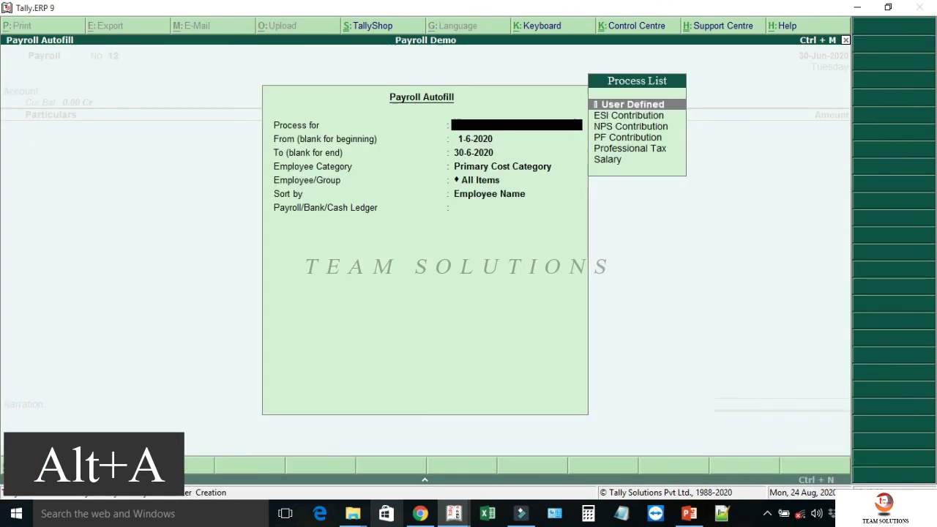
key("Down")
key("Down")
key("Down")
key("Down")
key("Down")
key("Return")
key("Return")
key("Return")
key("Return")
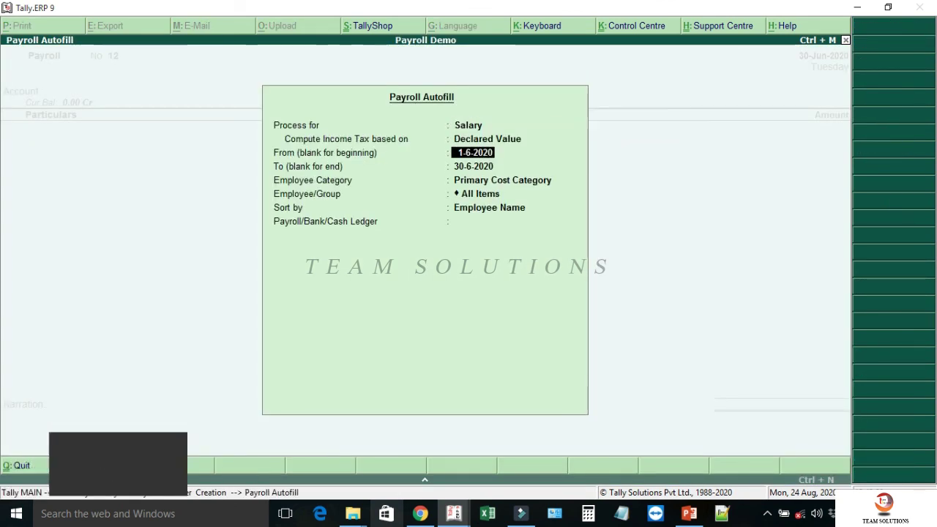
key("Up")
key("Return")
key("Return")
key("Return")
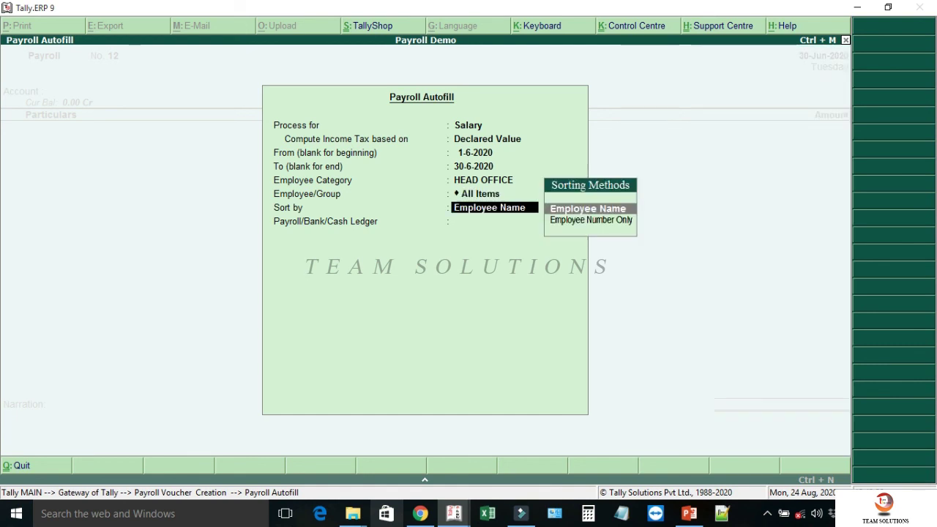
key("Down")
key("Down")
key("Down")
key("Down")
key("Down")
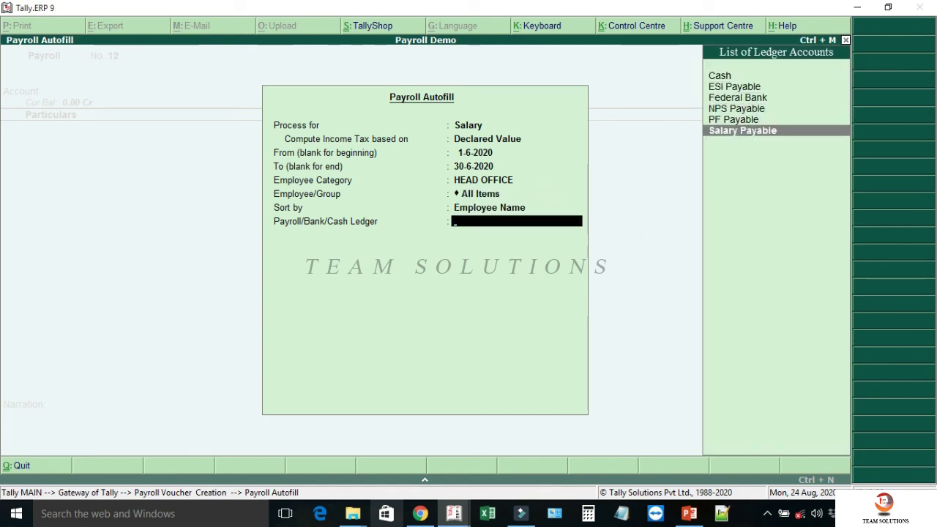
key("Return")
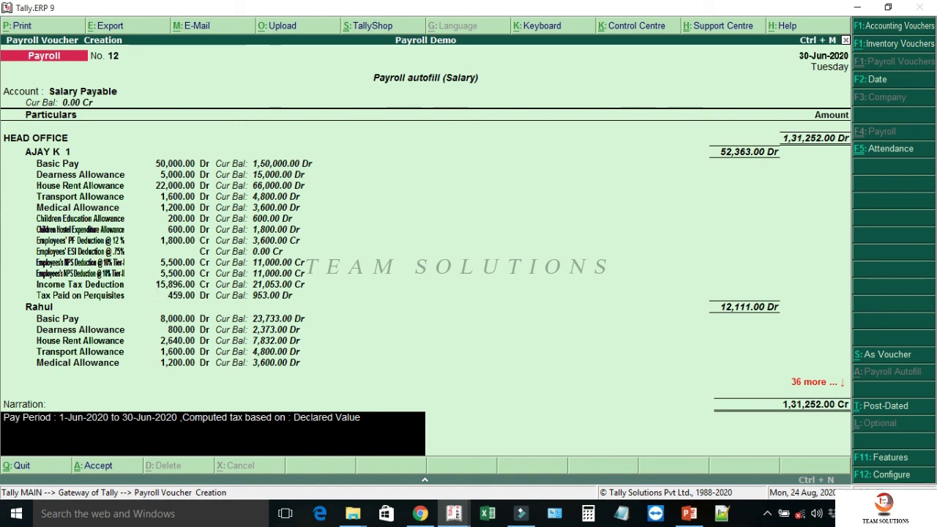
key("Escape")
key("Escape")
key("Return")
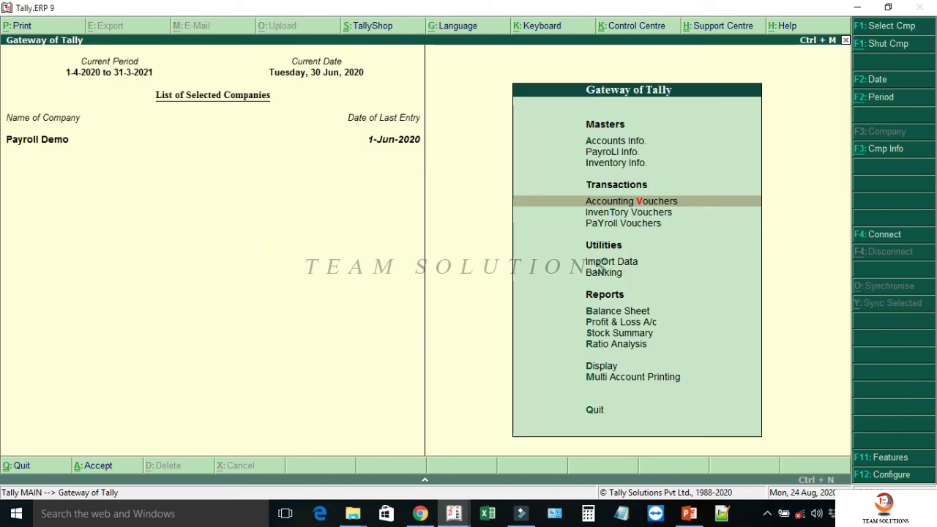
- Open the Override Exemption Value screen for the accounts manager
key("Up")
key("Up")
key("Return")
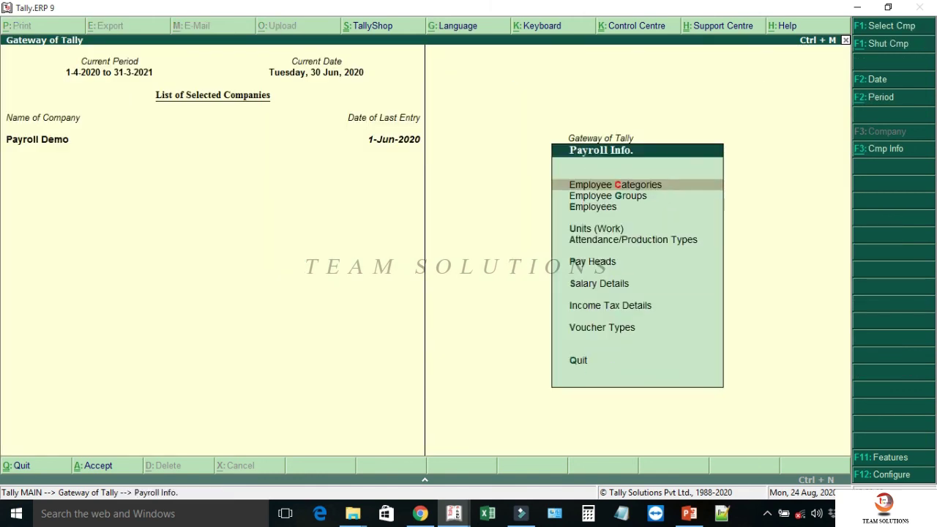
key("Down")
key("Down")
key("Down")
key("Down")
key("Down")
key("Down")
key("Down")
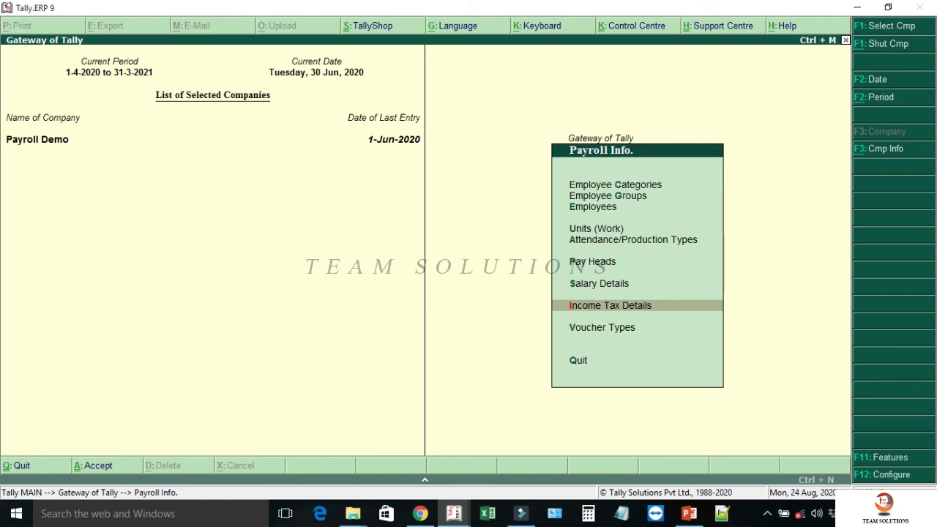
key("Return")
key("Down")
key("Down")
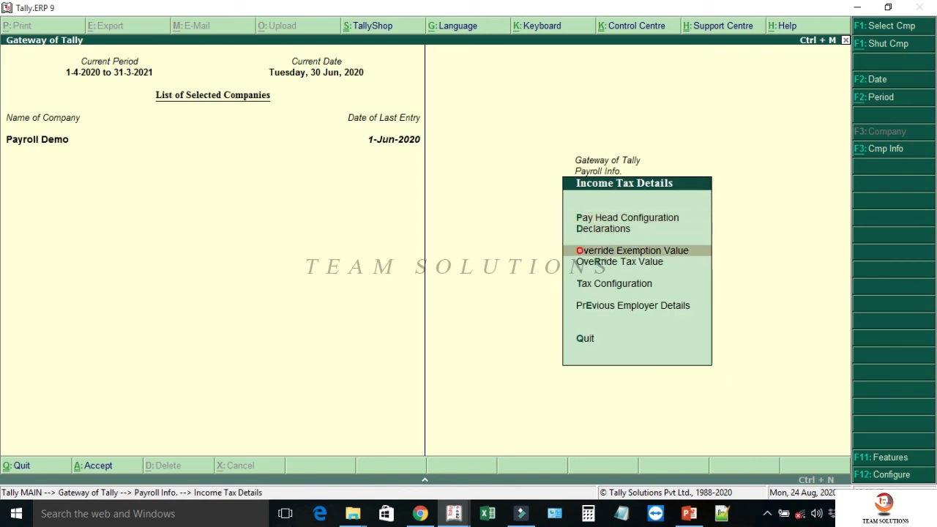
key("Return")
key("Return")
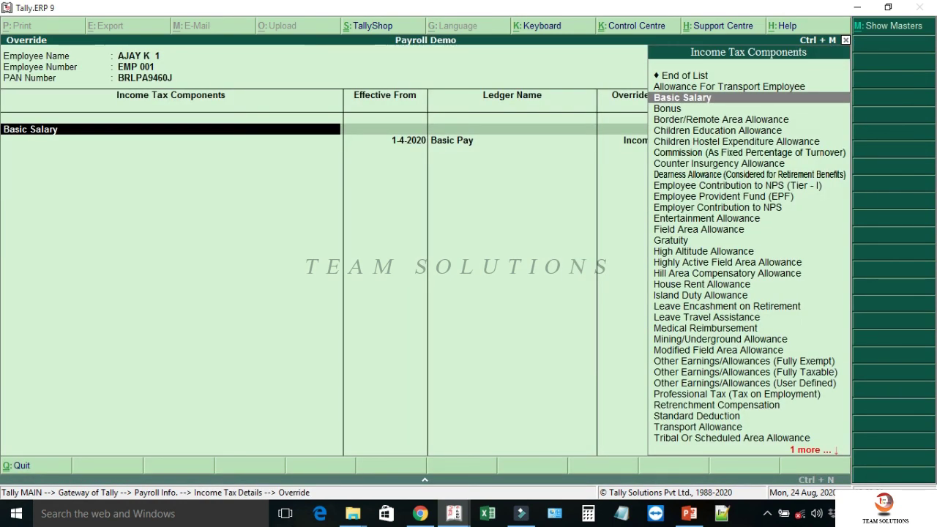
key("Return")
key("Return")
- Enter a 2,00,000 Exempt override on Basic Salary / Basic Pay and save it
key("Return")
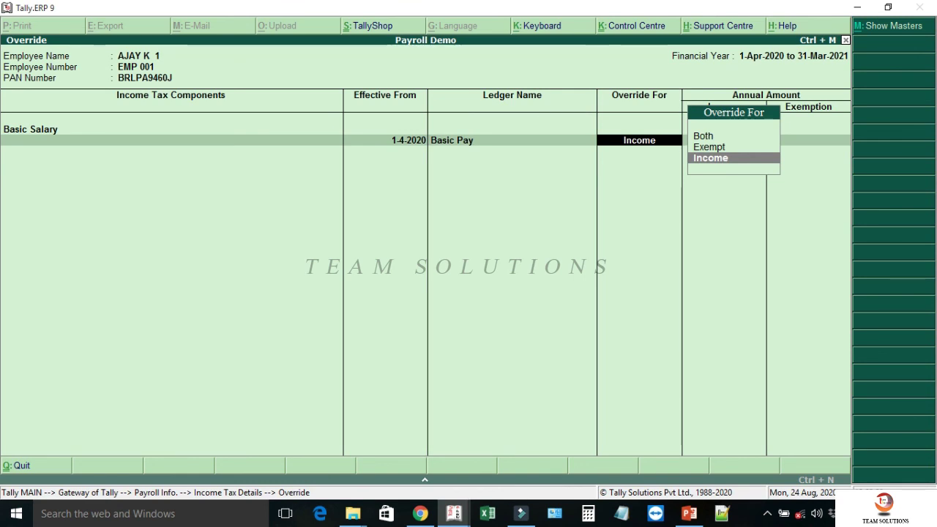
key("Up")
key("Return")
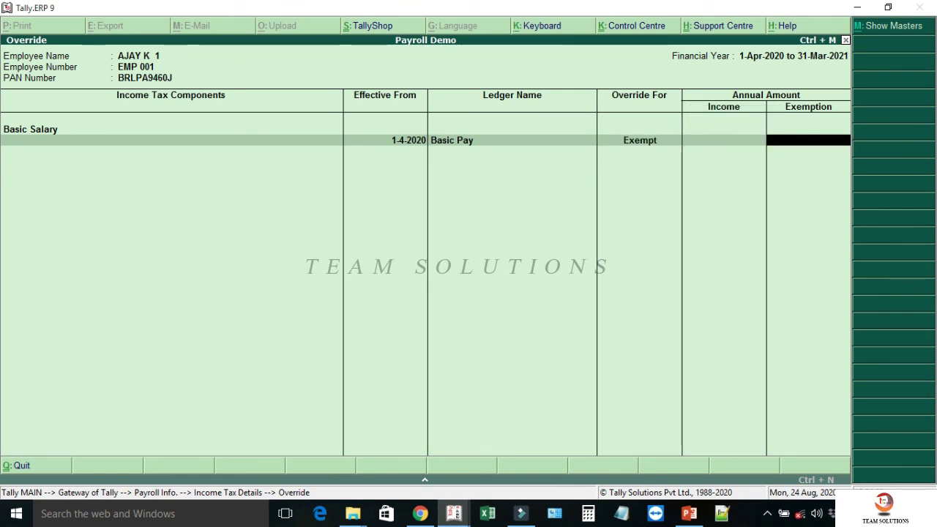
type("200000")
key("Return")
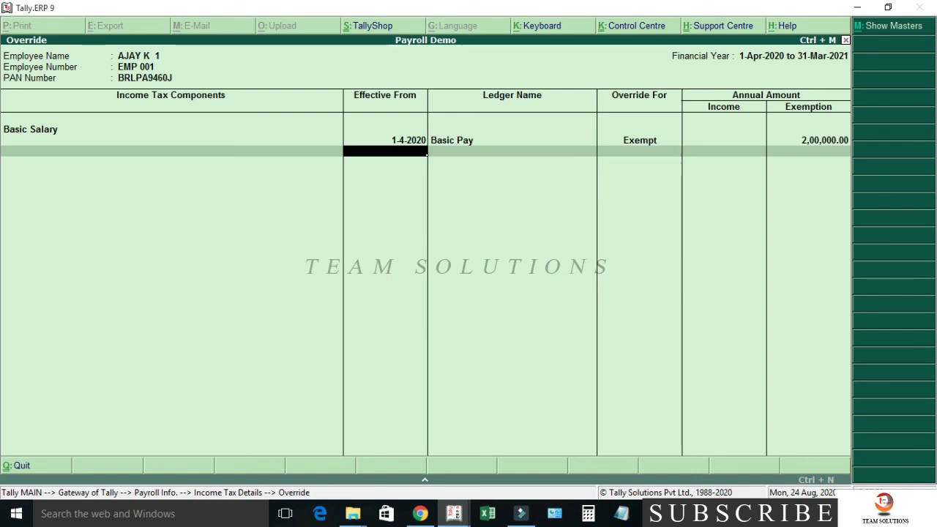
key("Return")
key("Return")
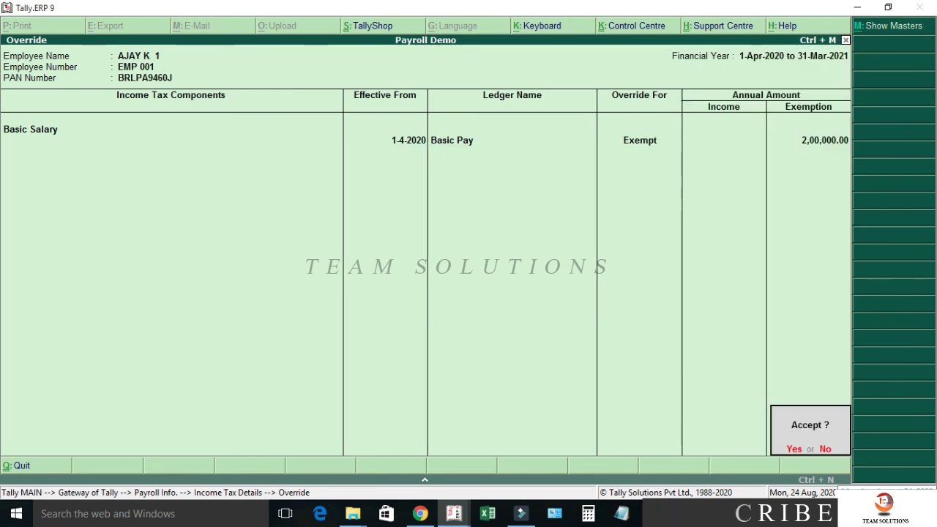
key("y")
key("Escape")
key("Escape")
key("Escape")
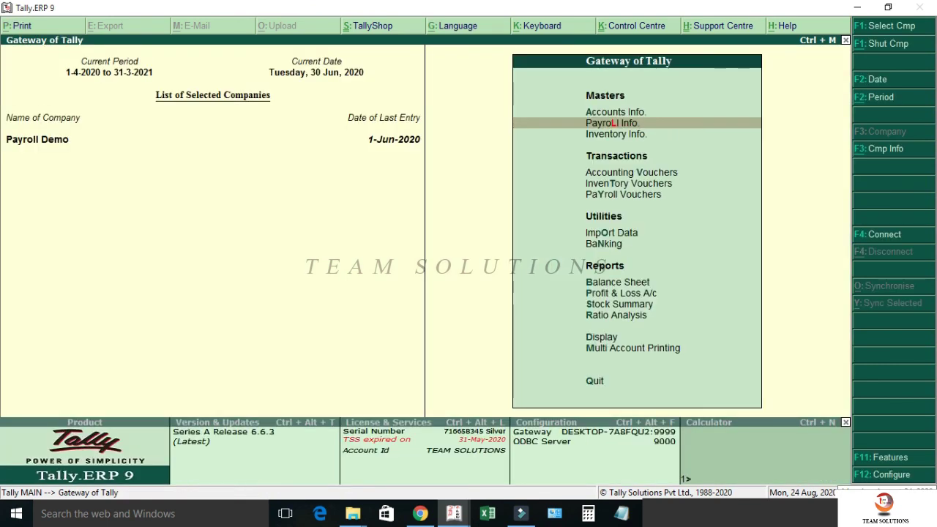
key("v")
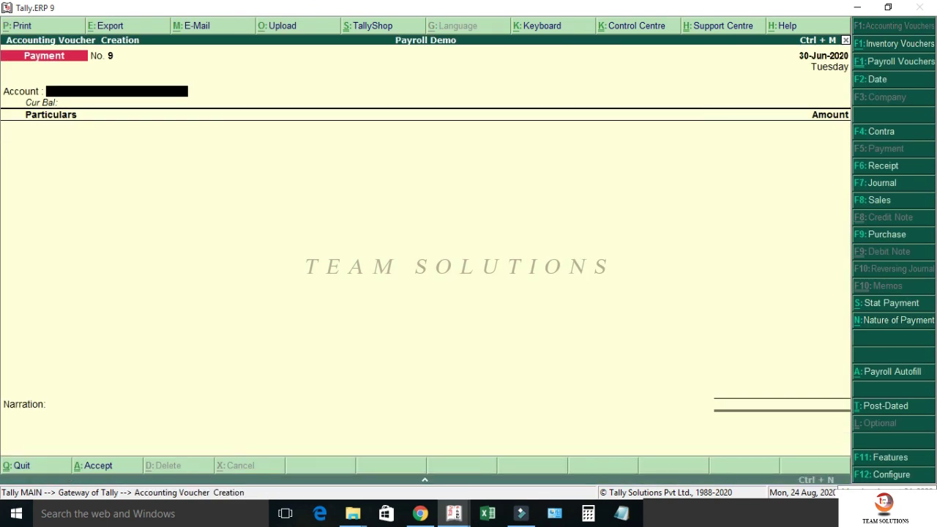
key("ctrl+F4")
key("alt+a")
key("Down")
key("Down")
key("Down")
key("Down")
key("Down")
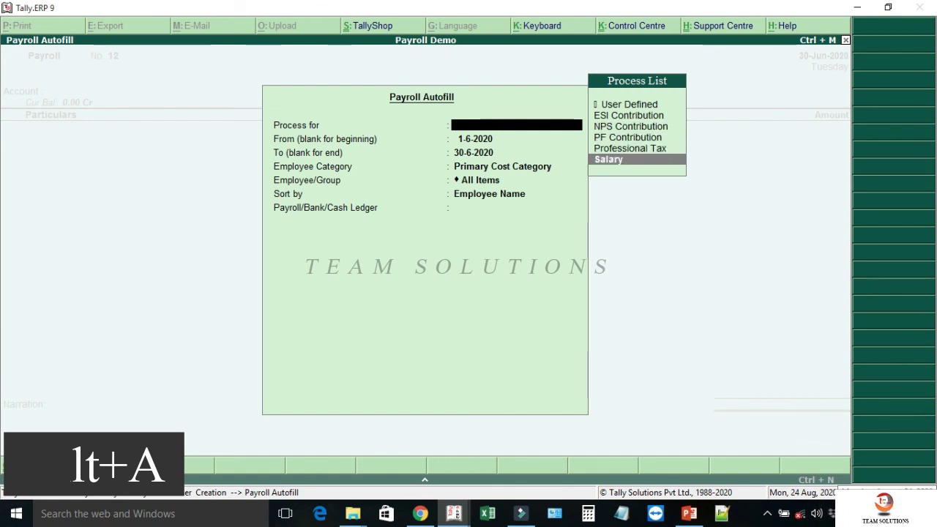
key("Return")
key("Return")
key("Return")
key("Return")
key("Up")
key("Return")
key("Return")
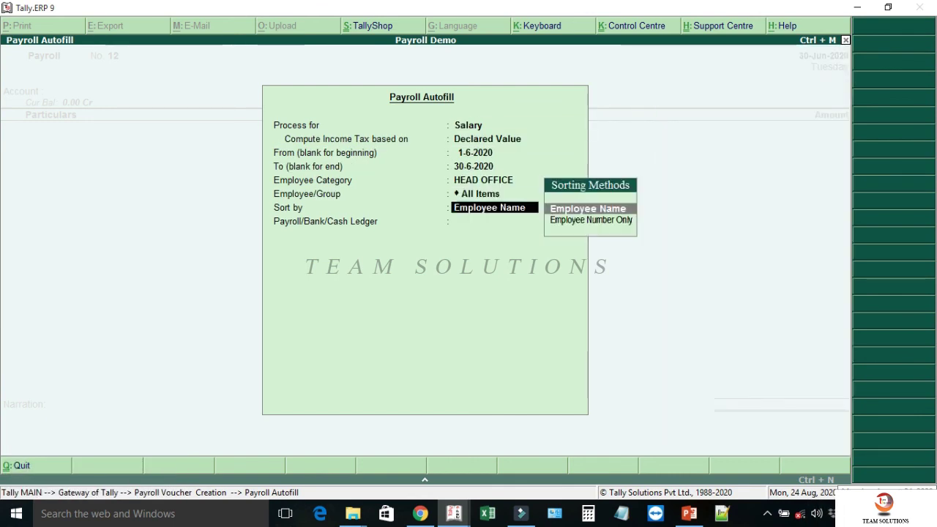
key("Return")
key("Down")
key("Down")
key("Down")
key("Down")
key("Down")
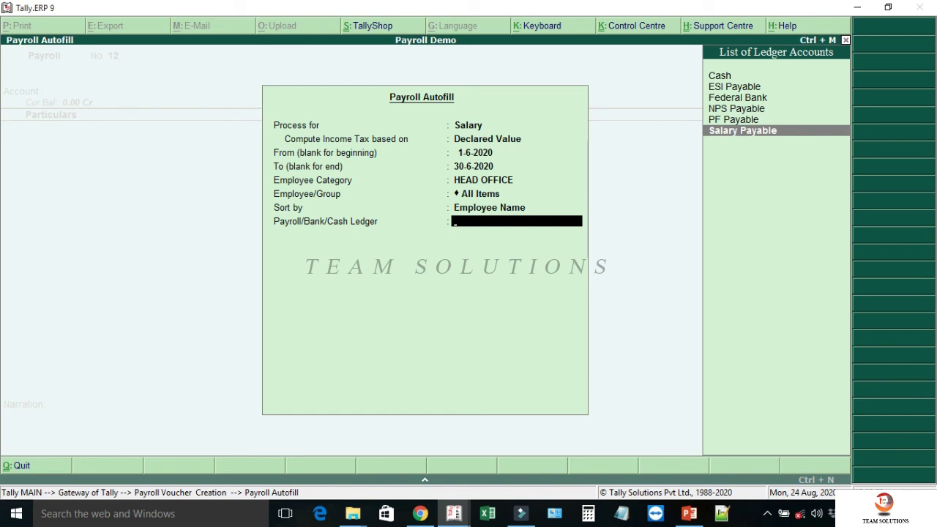
key("Return")
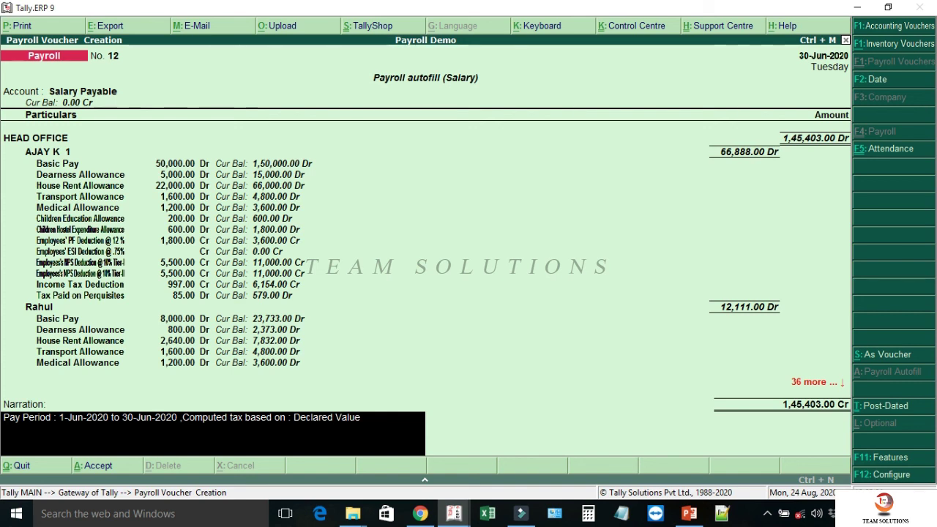
key("Escape")
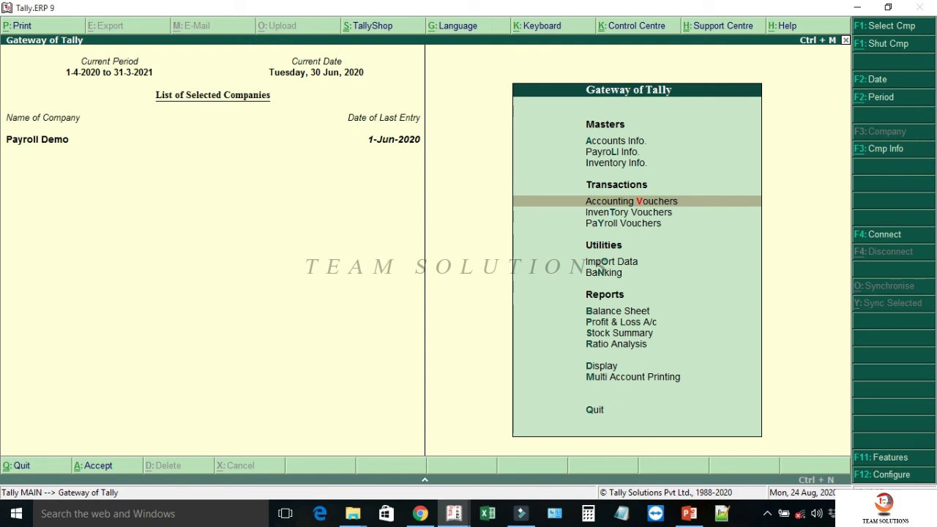
- Open AJAY K 1's exemption overrides and close them without changes
key("Up")
key("Up")
key("Return")
key("Down")
key("Down")
key("Down")
key("Down")
key("Down")
key("Down")
key("Down")
key("Return")
key("Down")
key("Down")
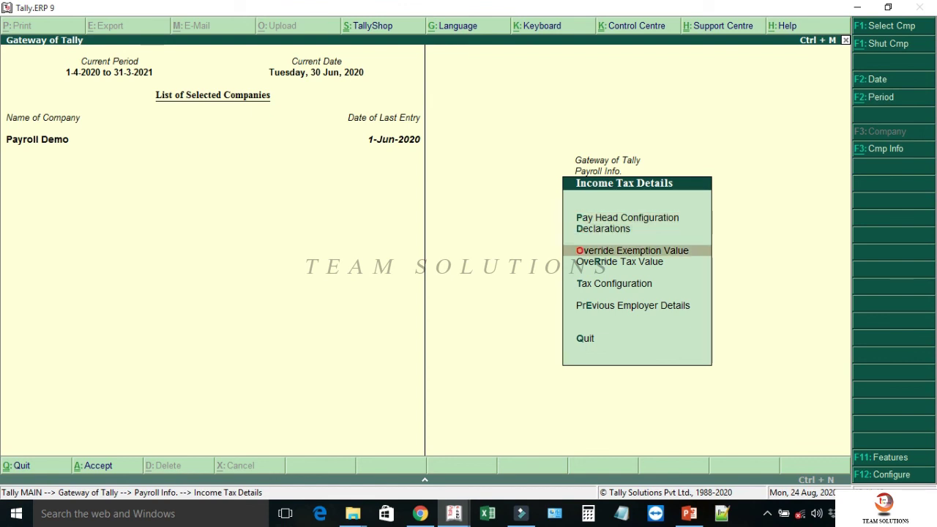
key("Return")
key("Return")
key("Up")
key("Up")
key("Return")
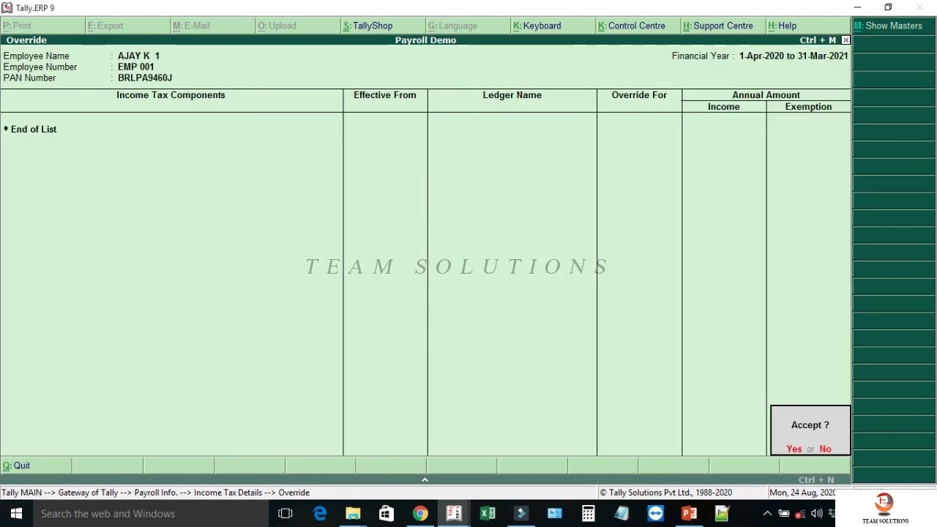
key("Return")
key("Escape")
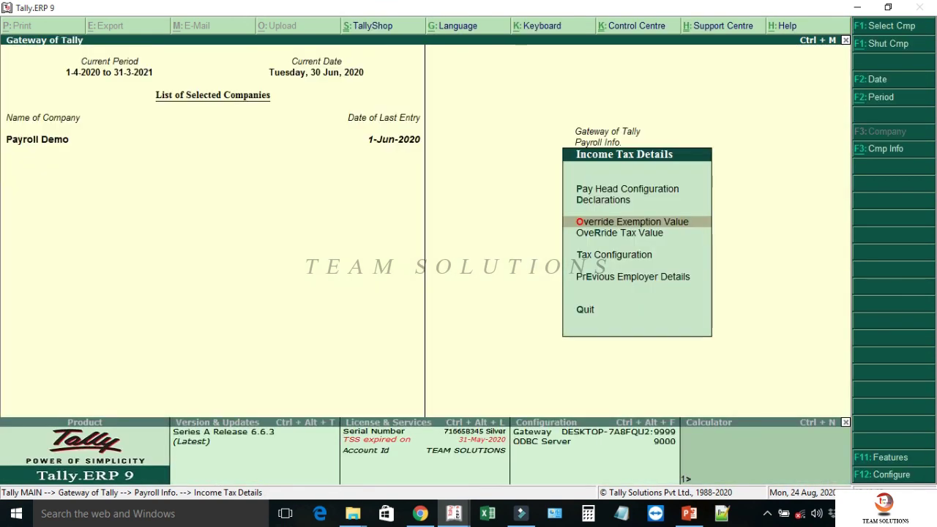
key("Down")
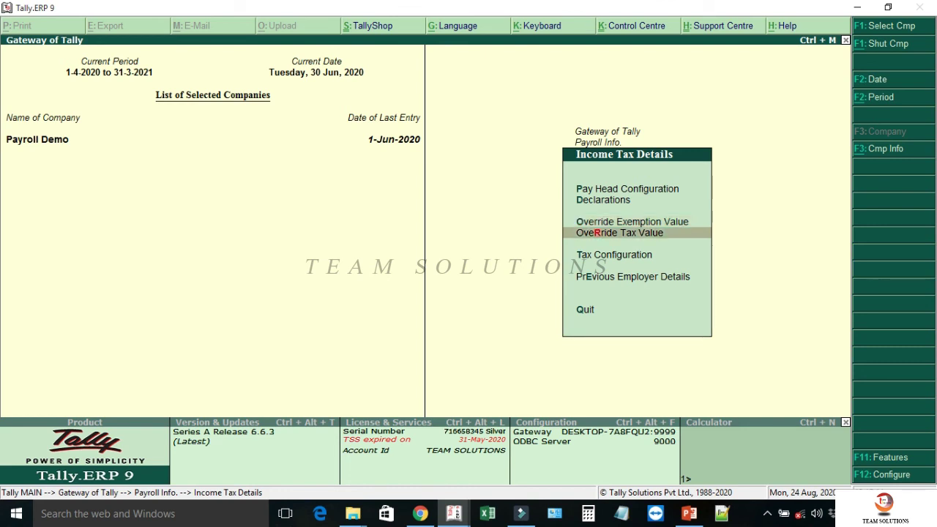
key("Return")
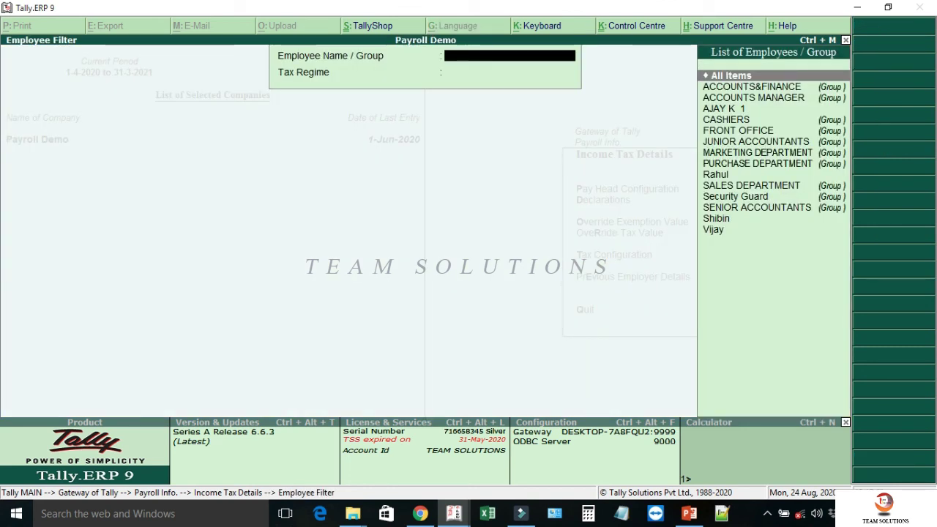
type("aj")
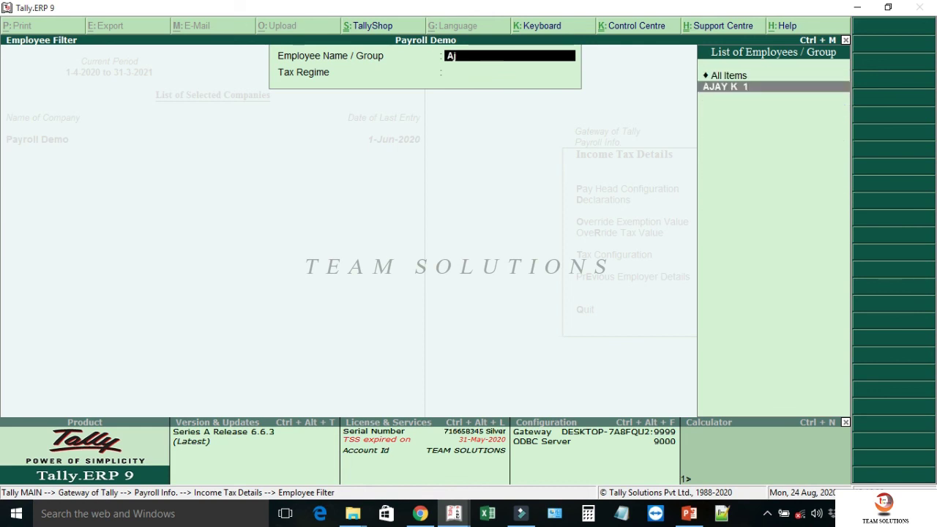
key("Return")
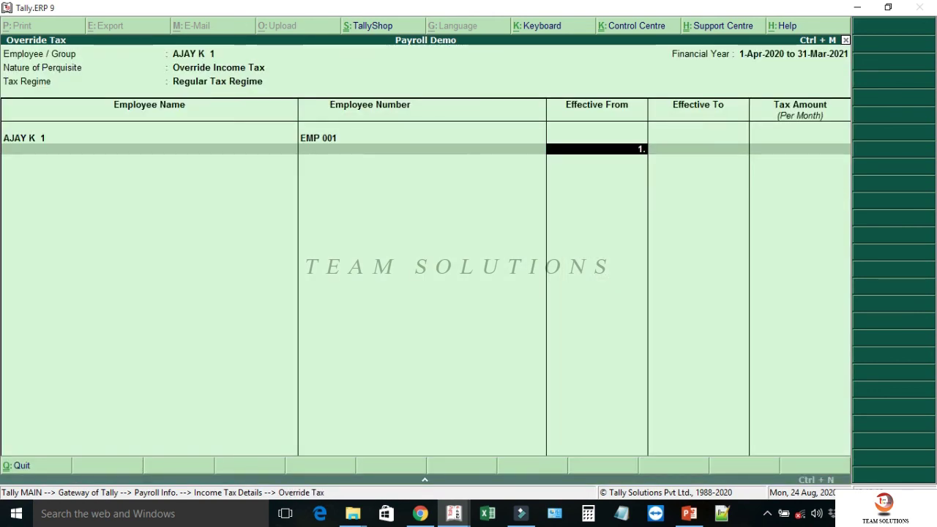
type("1.6")
key("Return")
type("30-6-2020")
key("Return")
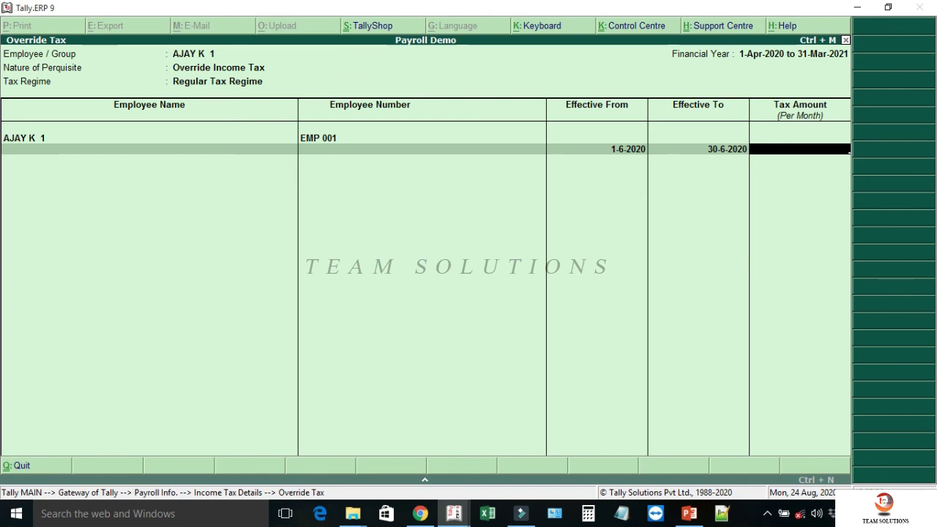
type("2,000")
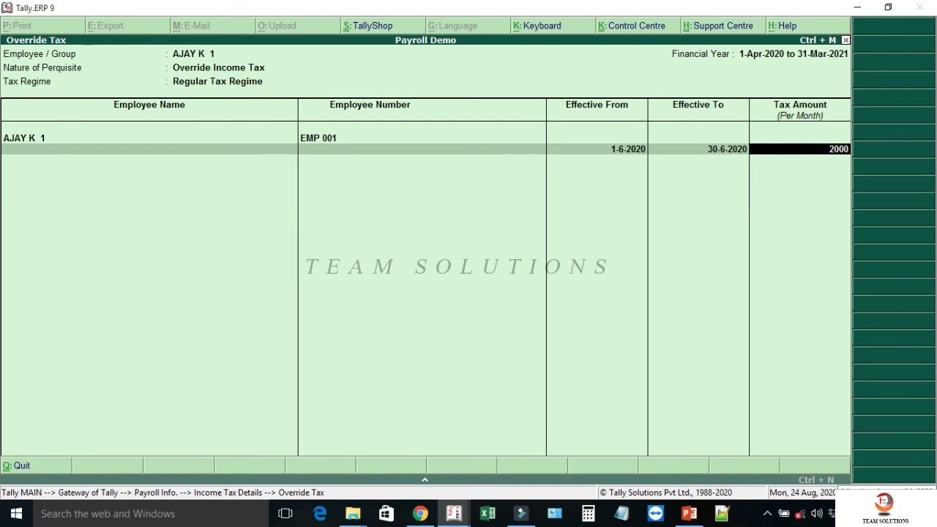
key("Return")
key("Return")
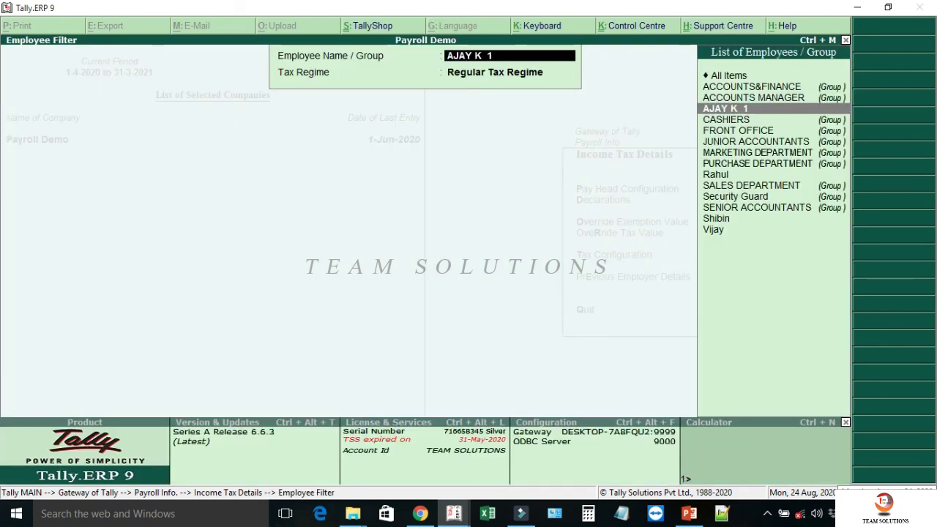
key("Escape")
key("Escape")
- Autofill June salary for HEAD OFFICE against Salary Payable, confirm the 2,000.00 tax deduction, then exit
key("v")
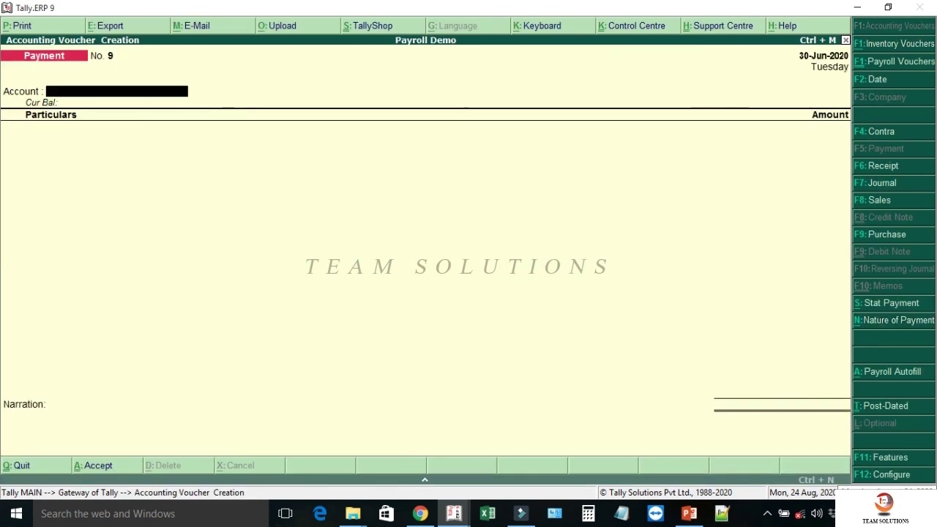
key("ctrl+F4")
key("alt+a")
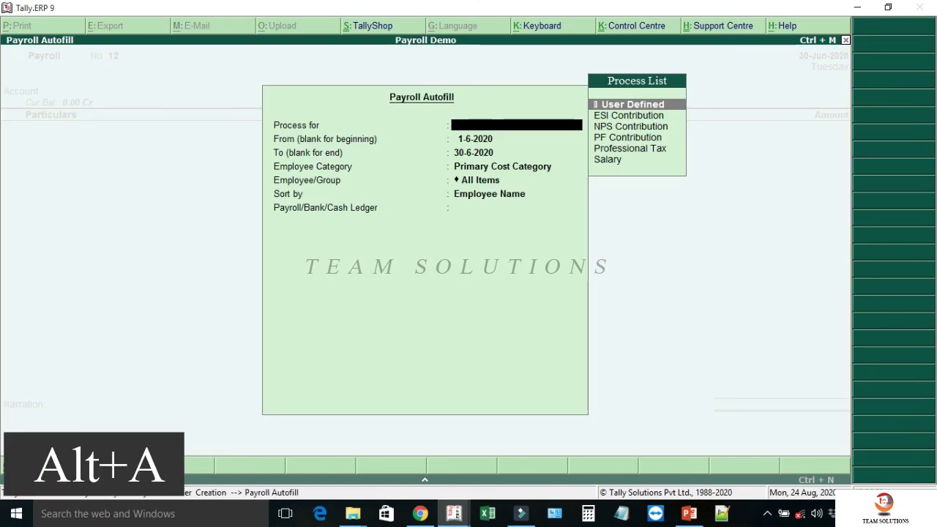
key("Down")
key("Down")
key("Down")
key("Down")
key("Down")
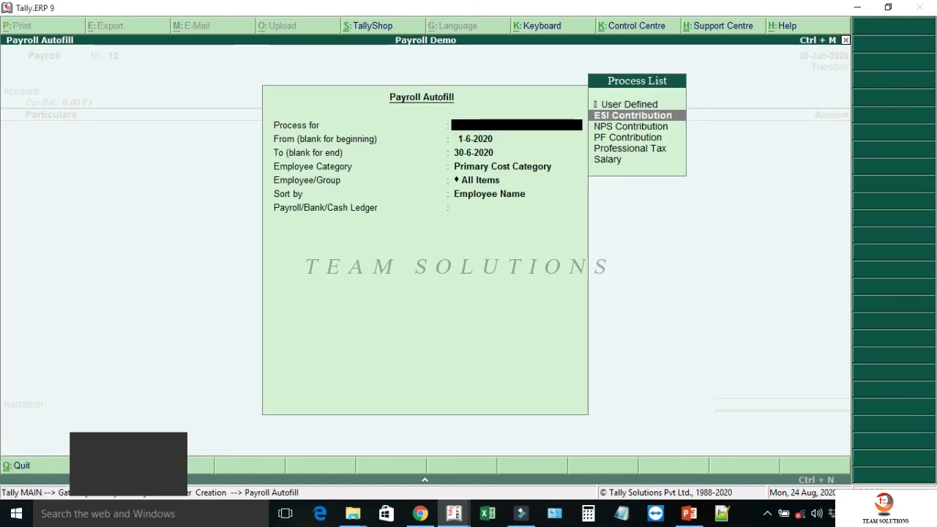
key("Return")
key("Return")
key("Return")
key("Return")
key("Up")
key("Return")
key("Return")
key("Return")
key("Down")
key("Down")
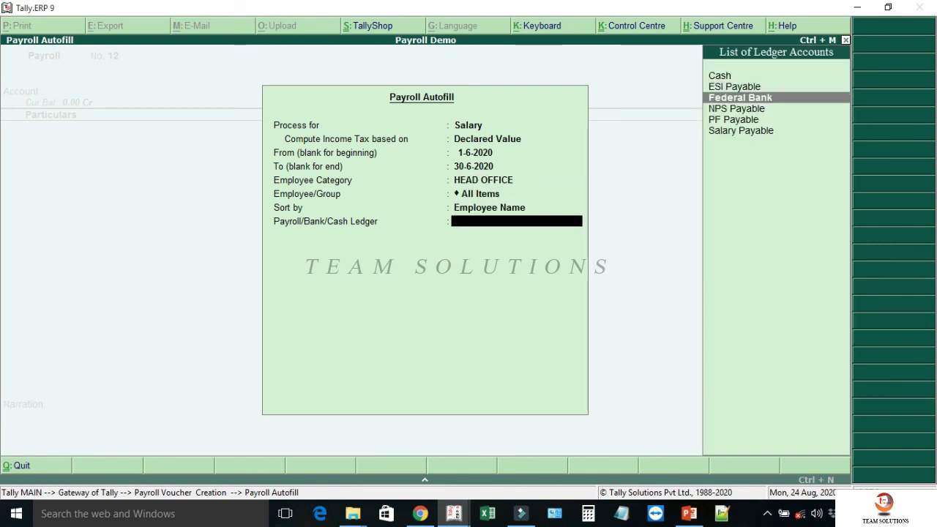
key("Down")
key("Down")
key("Down")
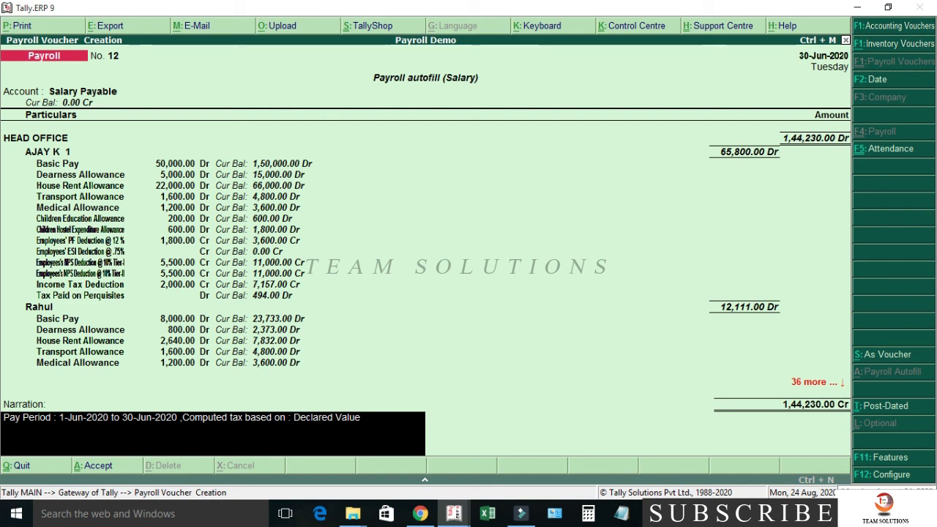
key("Escape")
- Open the Payroll Info menu and move to Income Tax Details
key("Up")
key("Up")
key("Return")
key("Down")
key("Down")
key("Down")
key("Down")
key("Down")
key("Down")
key("Down")
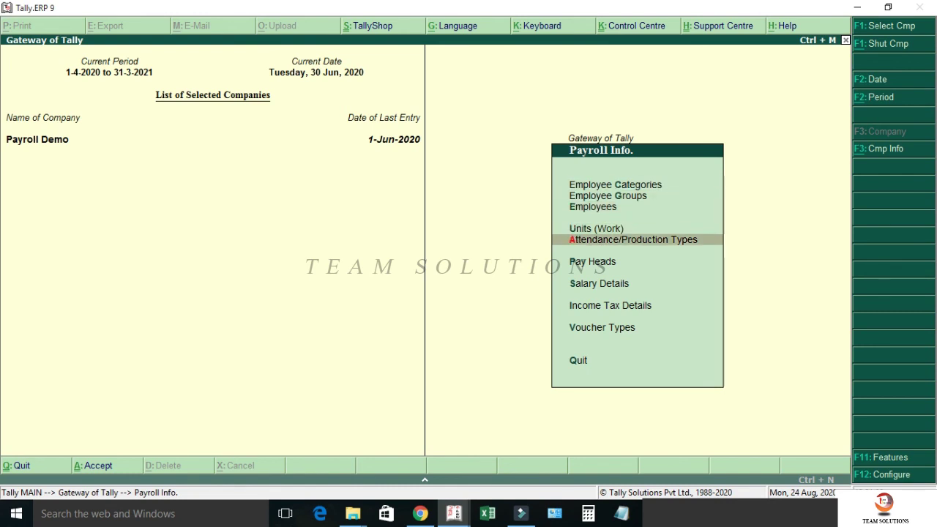
key("Return")
key("Down")
key("Down")
key("Down")
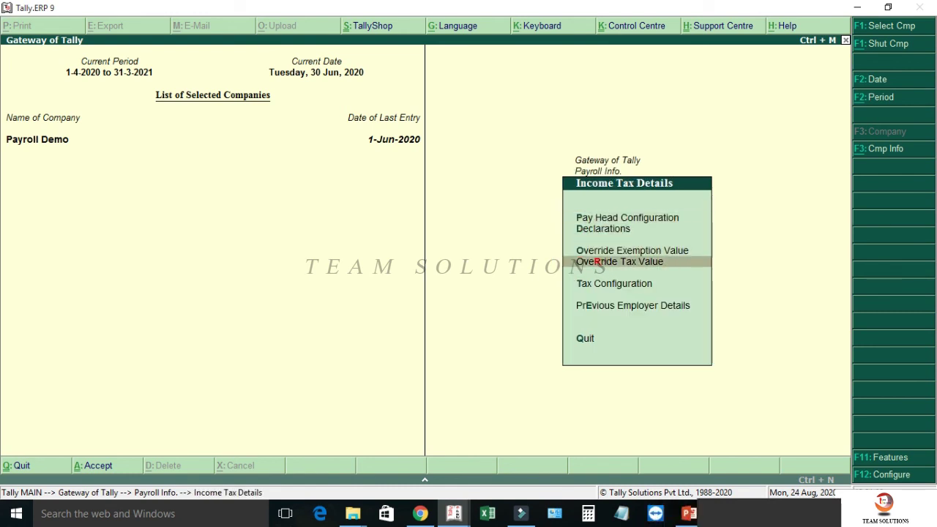
key("Return")
type("Aja")
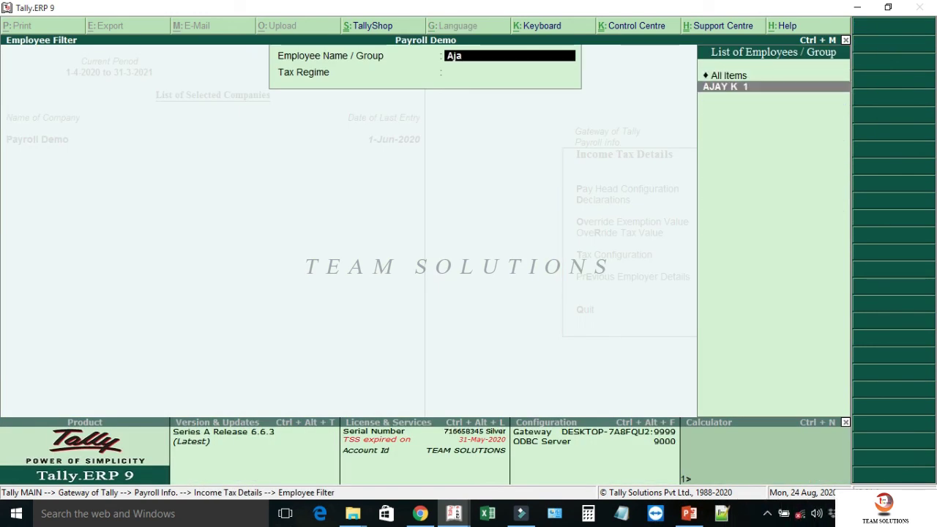
key("Return")
key("BackSpace")
key("Return")
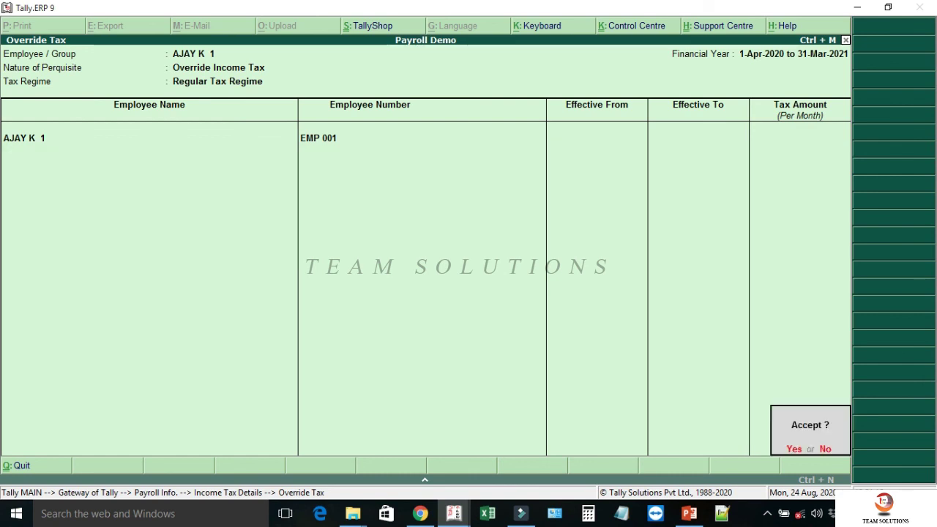
key("Return")
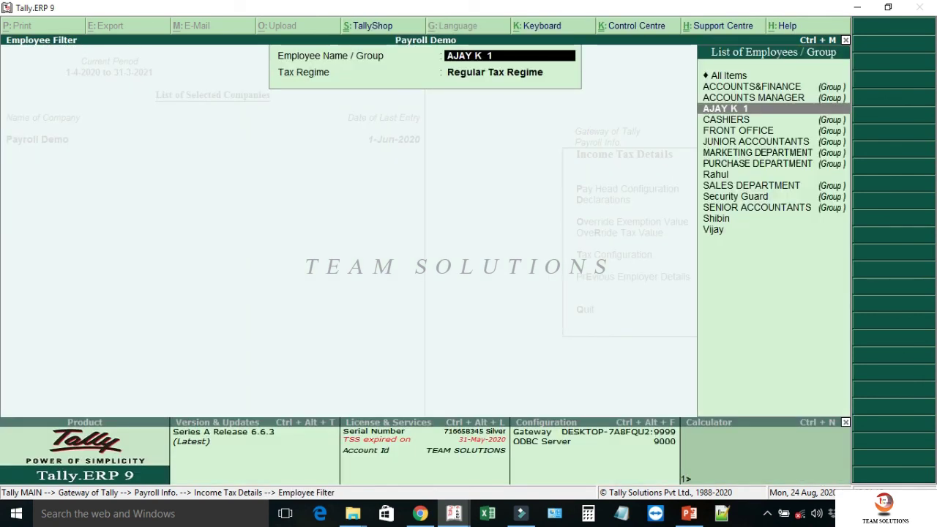
key("Escape")
key("Escape")
key("Escape")
key("Escape")
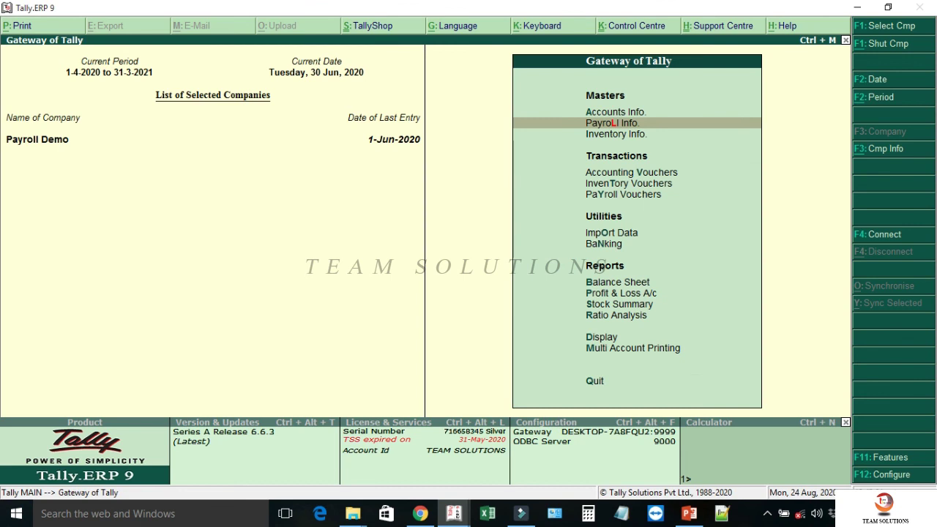